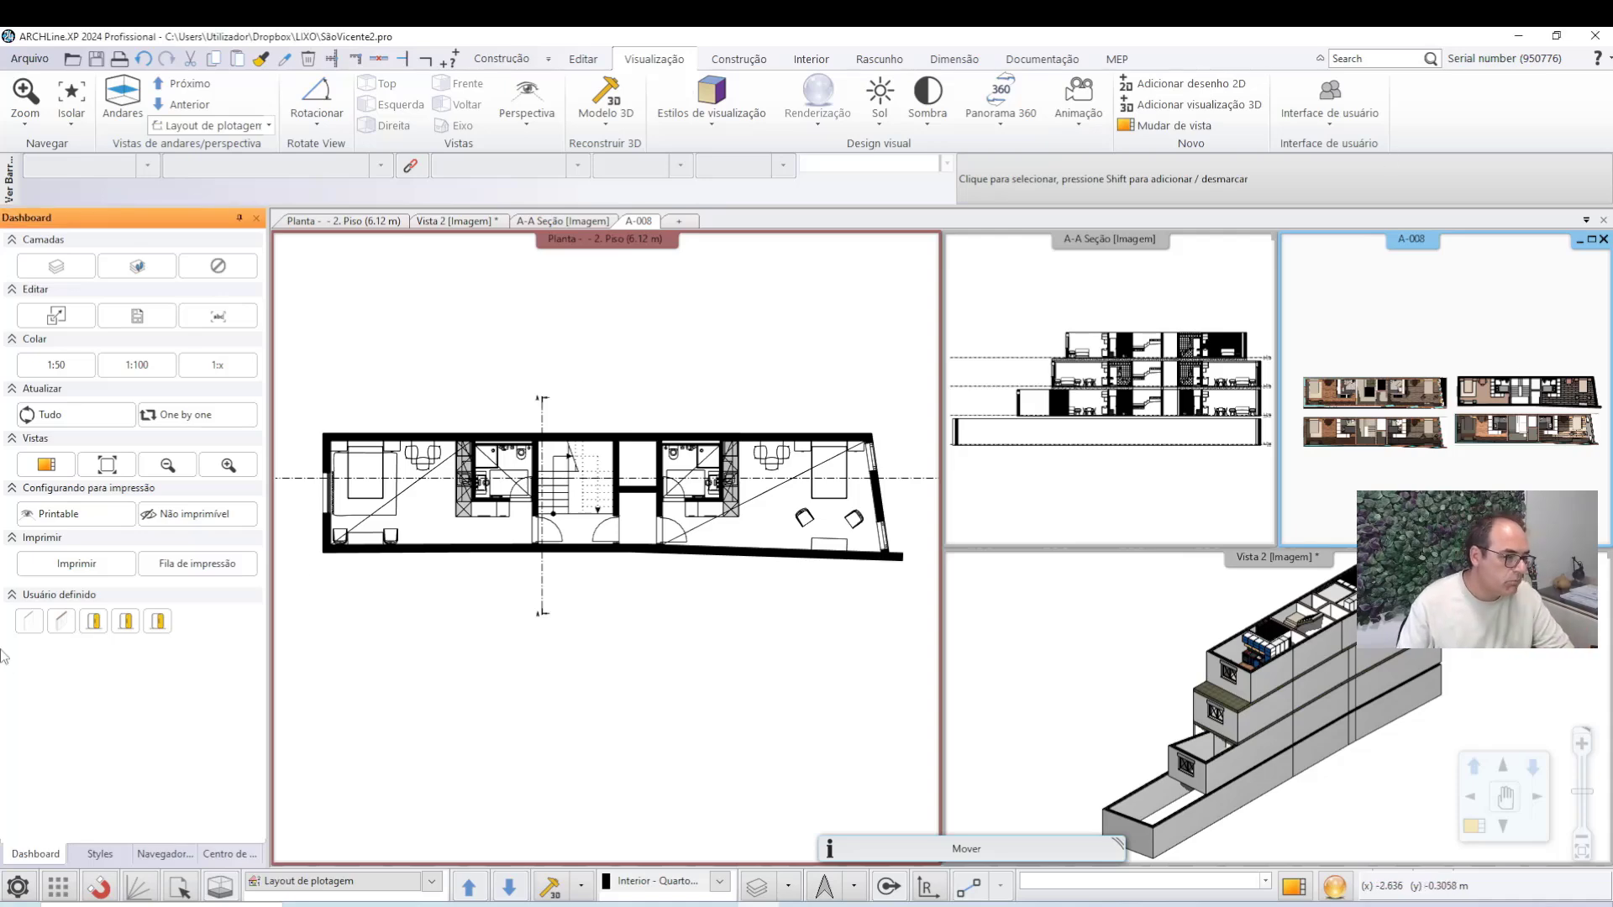
Examine the rooms, stairs and furniture in the 2. Piso floor plan.
{"action": "left_click", "coordinate": [490, 528]}
{"action": "scroll", "coordinate": [482, 522], "scroll_direction": "up", "scroll_amount": 3}
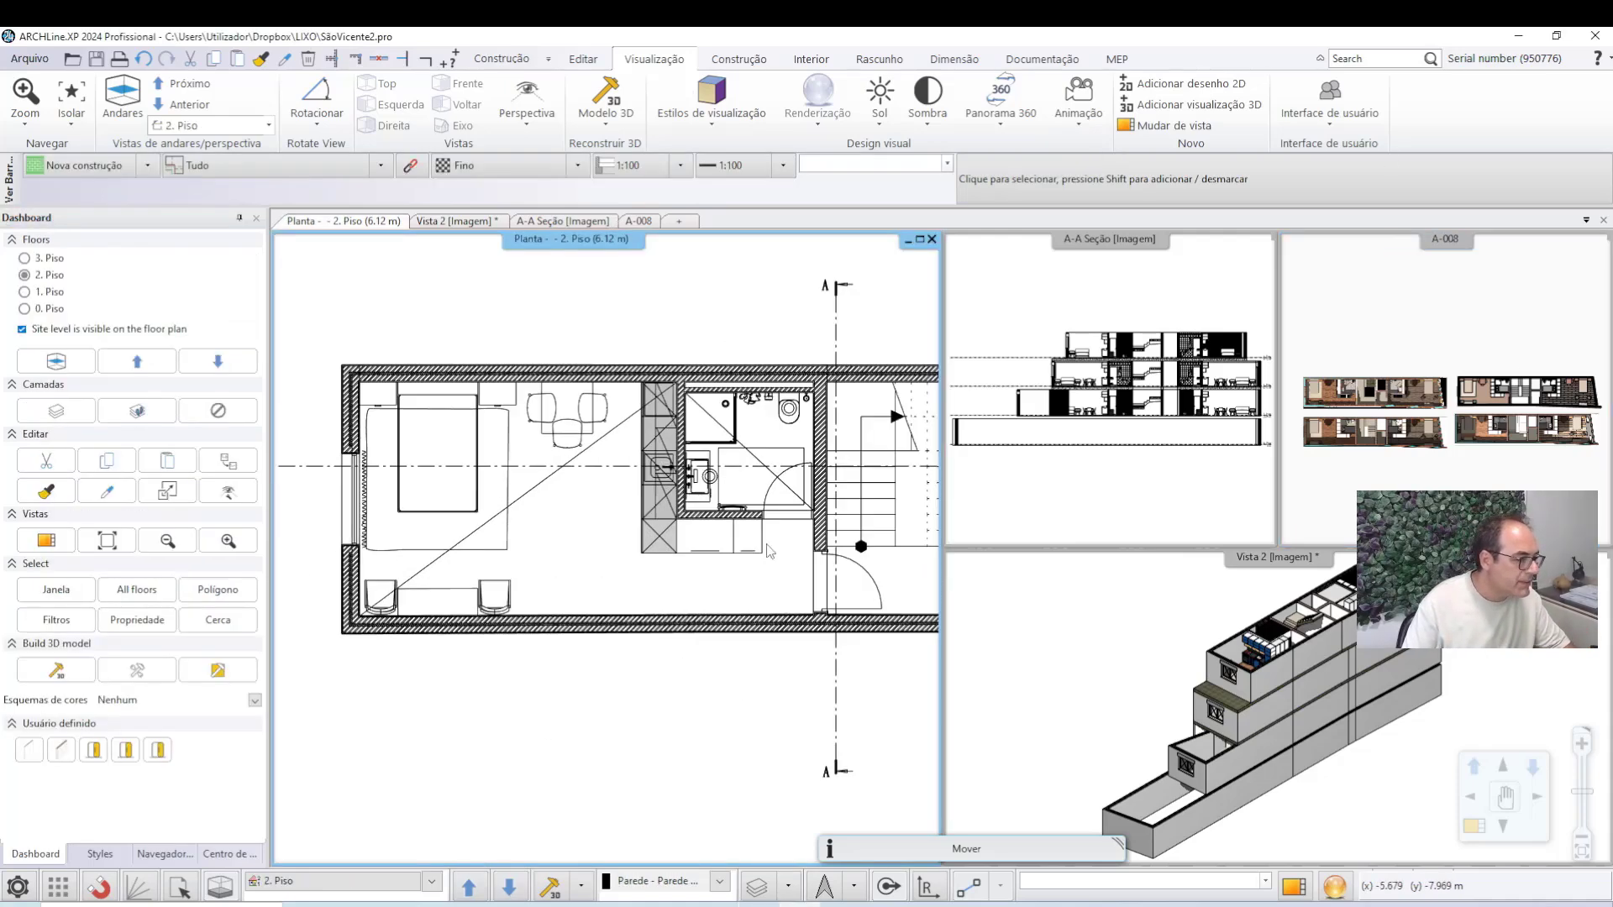
{"action": "middle_click_drag", "start_coordinate": [840, 542], "coordinate": [334, 597]}
{"action": "middle_click_drag", "start_coordinate": [662, 598], "coordinate": [520, 542]}
{"action": "scroll", "coordinate": [622, 550], "scroll_direction": "down", "scroll_amount": 4}
{"action": "scroll", "coordinate": [819, 515], "scroll_direction": "down", "scroll_amount": 3}
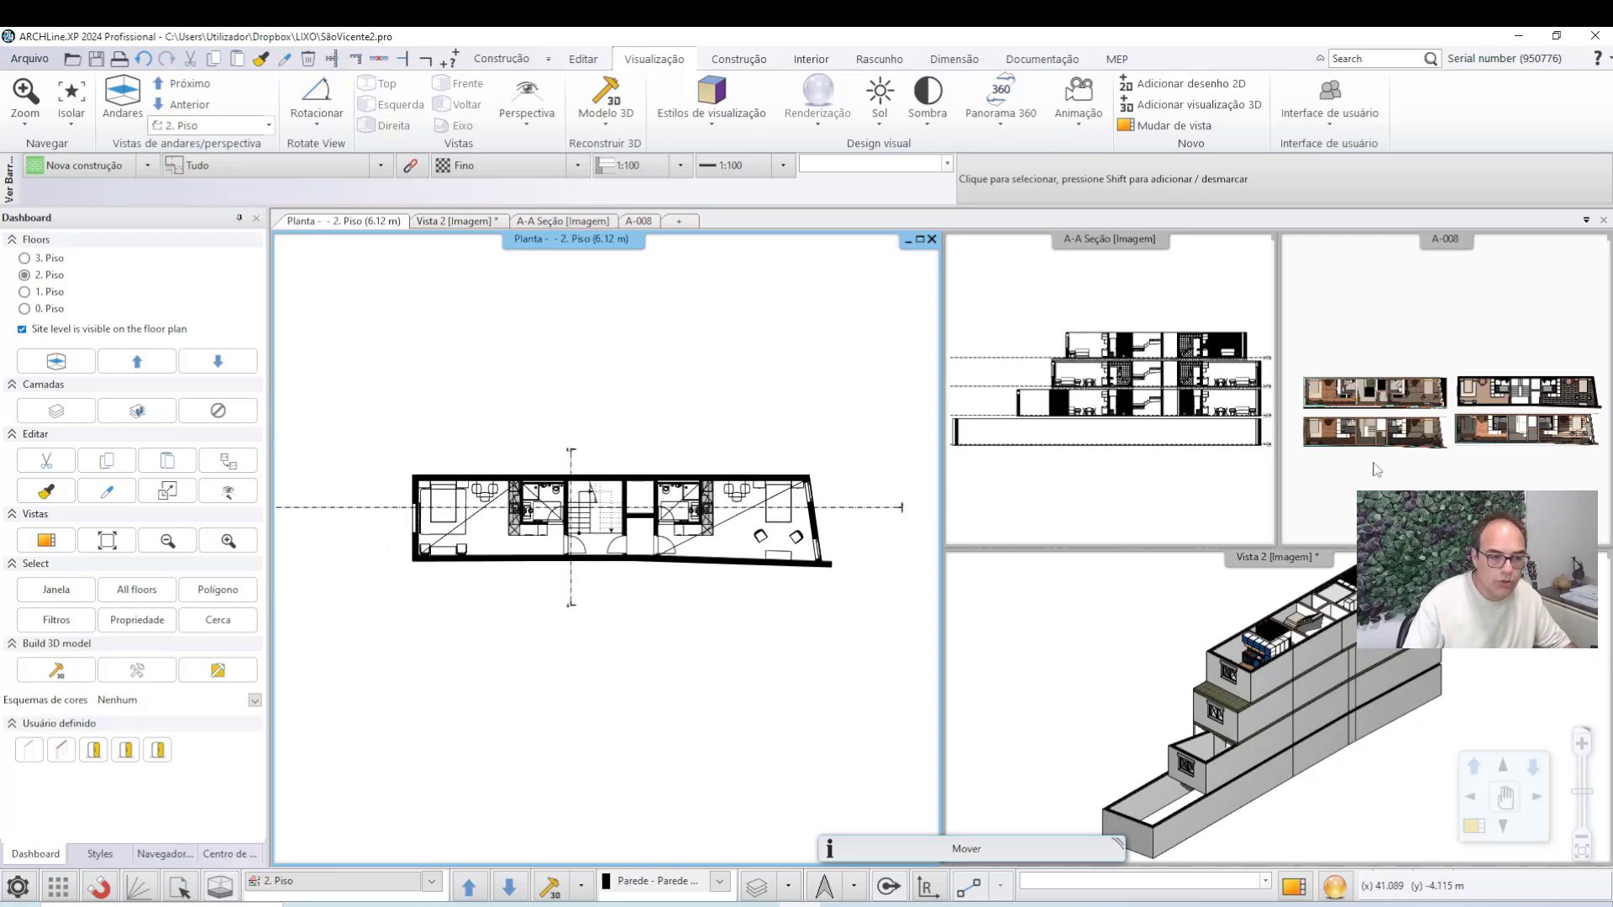
Examine the rendered floor plan images on plot layout A-008, comparing their textures, shadows and furniture close up.
{"action": "left_click", "coordinate": [1330, 408]}
{"action": "scroll", "coordinate": [703, 562], "scroll_direction": "up", "scroll_amount": 5}
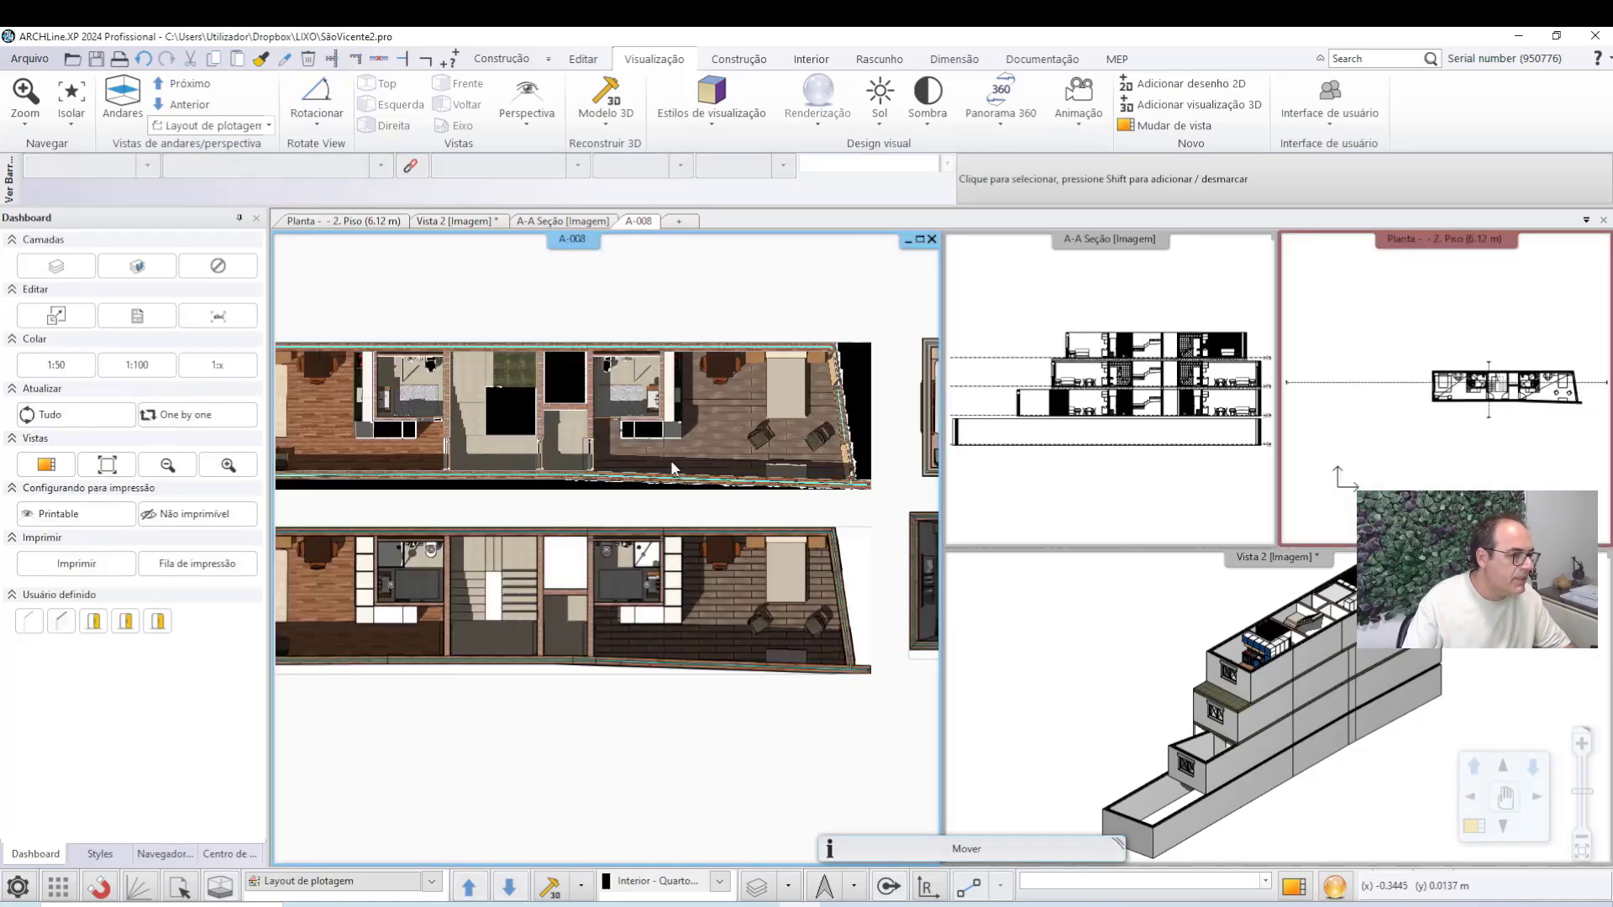
{"action": "scroll", "coordinate": [592, 531], "scroll_direction": "up", "scroll_amount": 3}
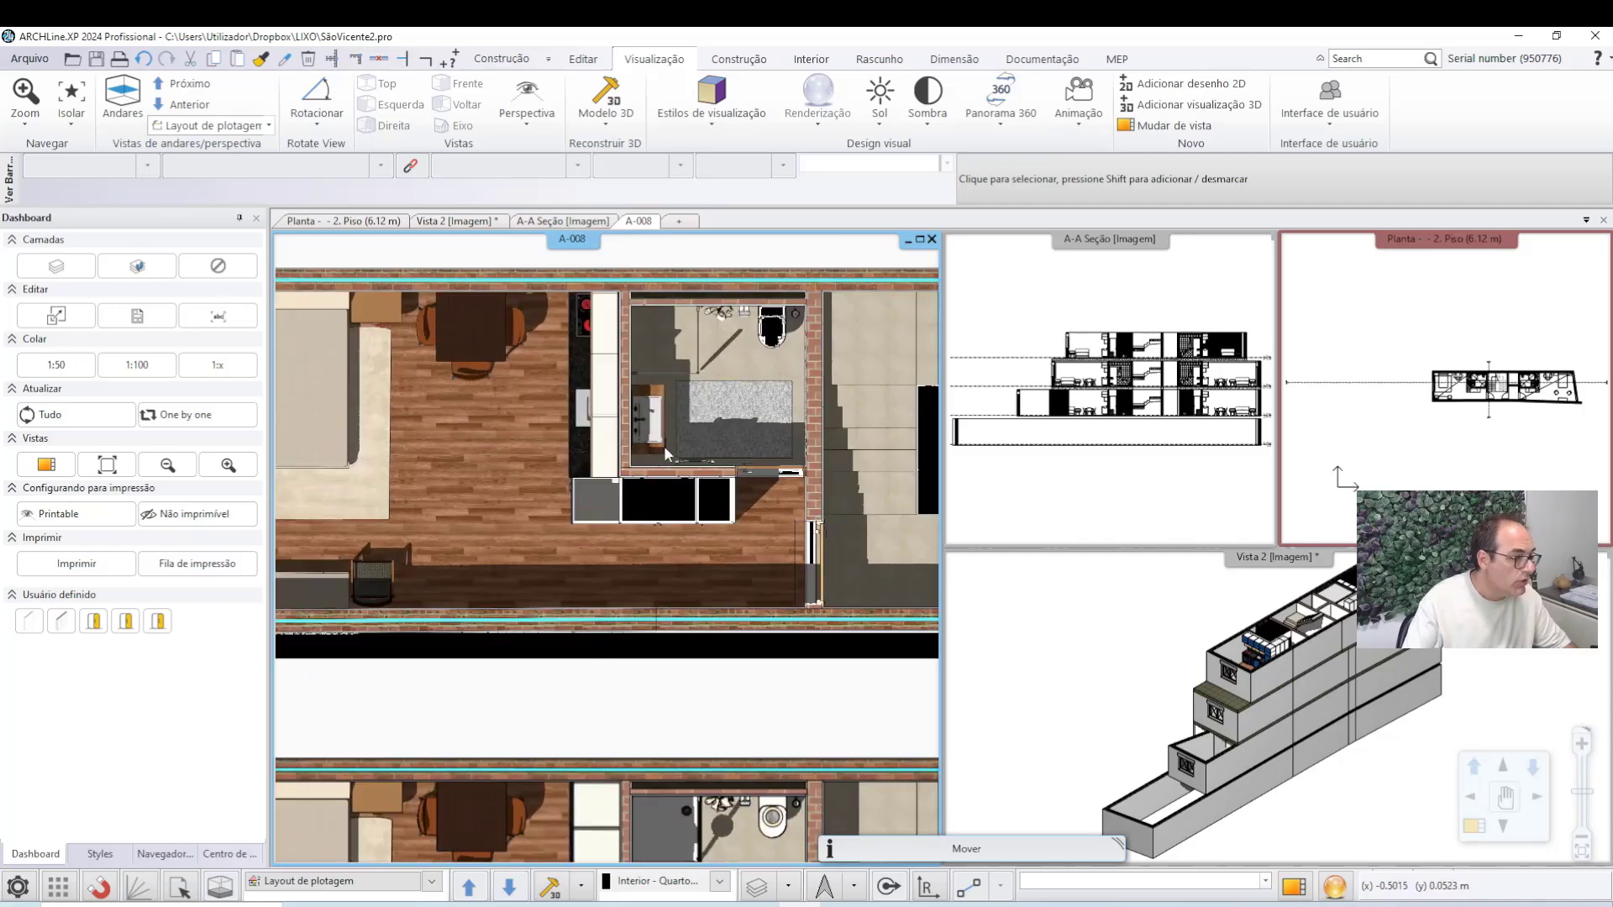
{"action": "scroll", "coordinate": [663, 555], "scroll_direction": "down", "scroll_amount": 2}
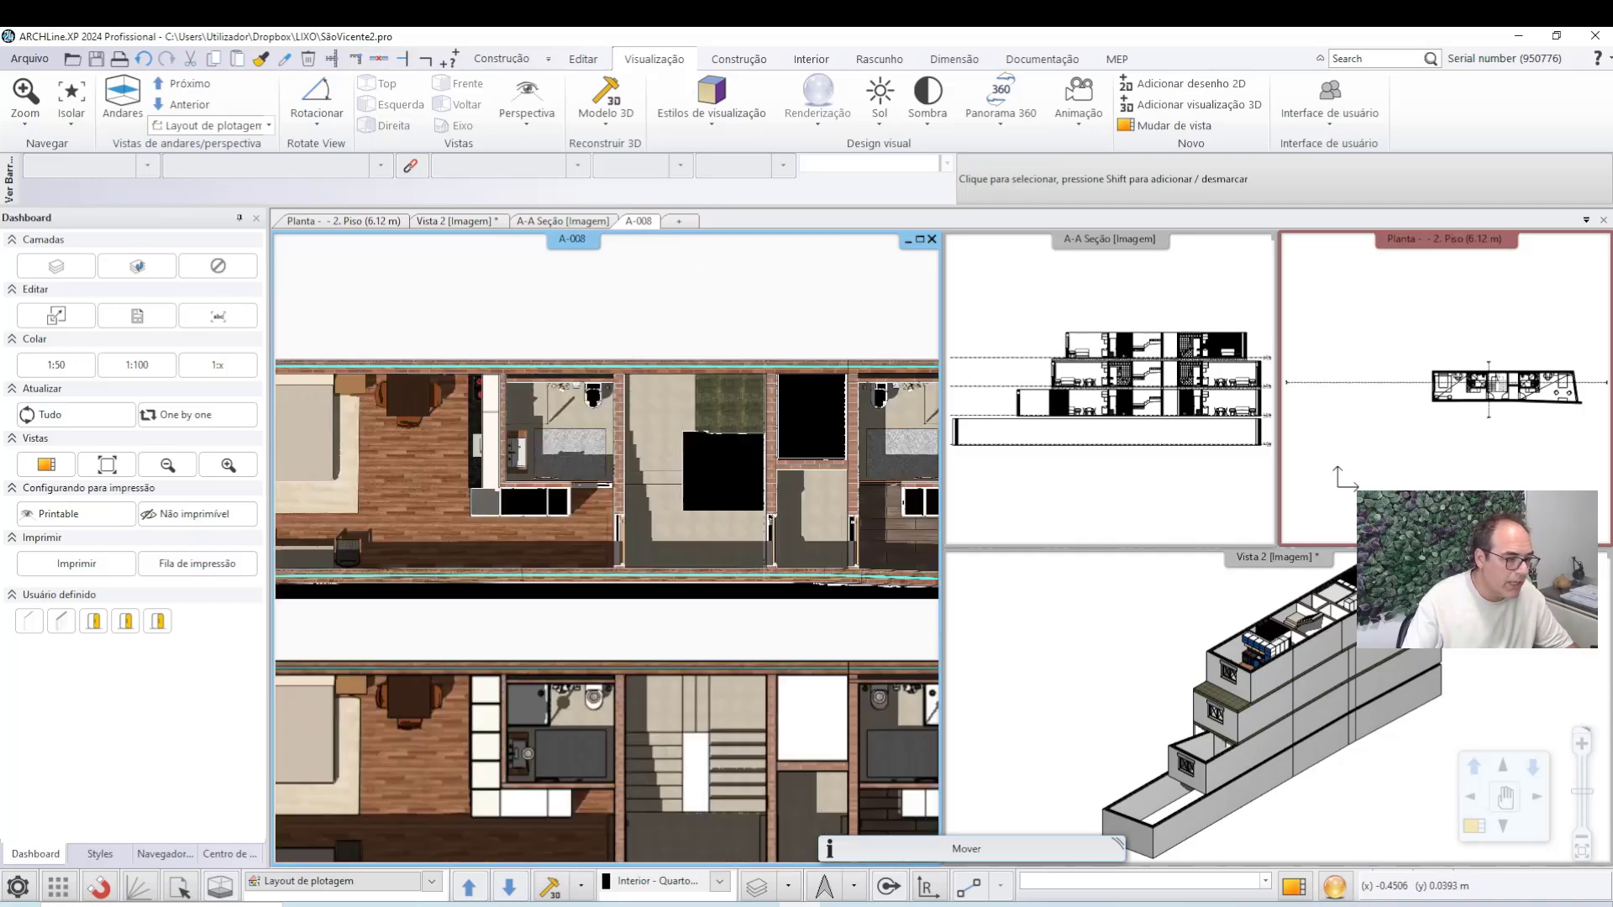
{"action": "scroll", "coordinate": [547, 485], "scroll_direction": "down", "scroll_amount": 4}
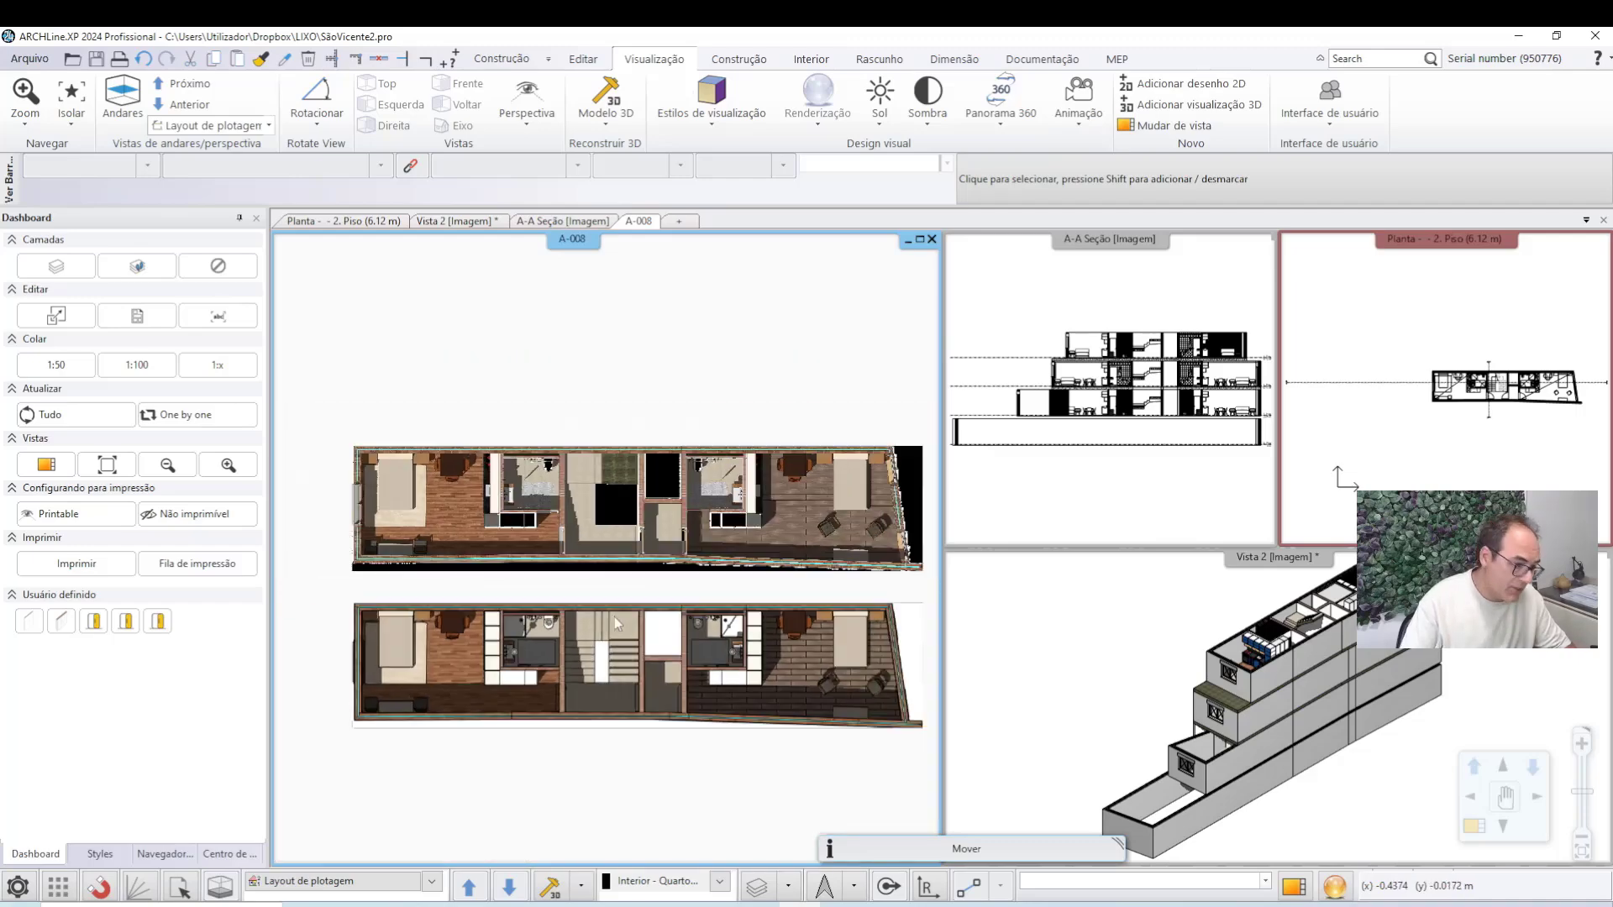
{"action": "scroll", "coordinate": [505, 464], "scroll_direction": "up", "scroll_amount": 5}
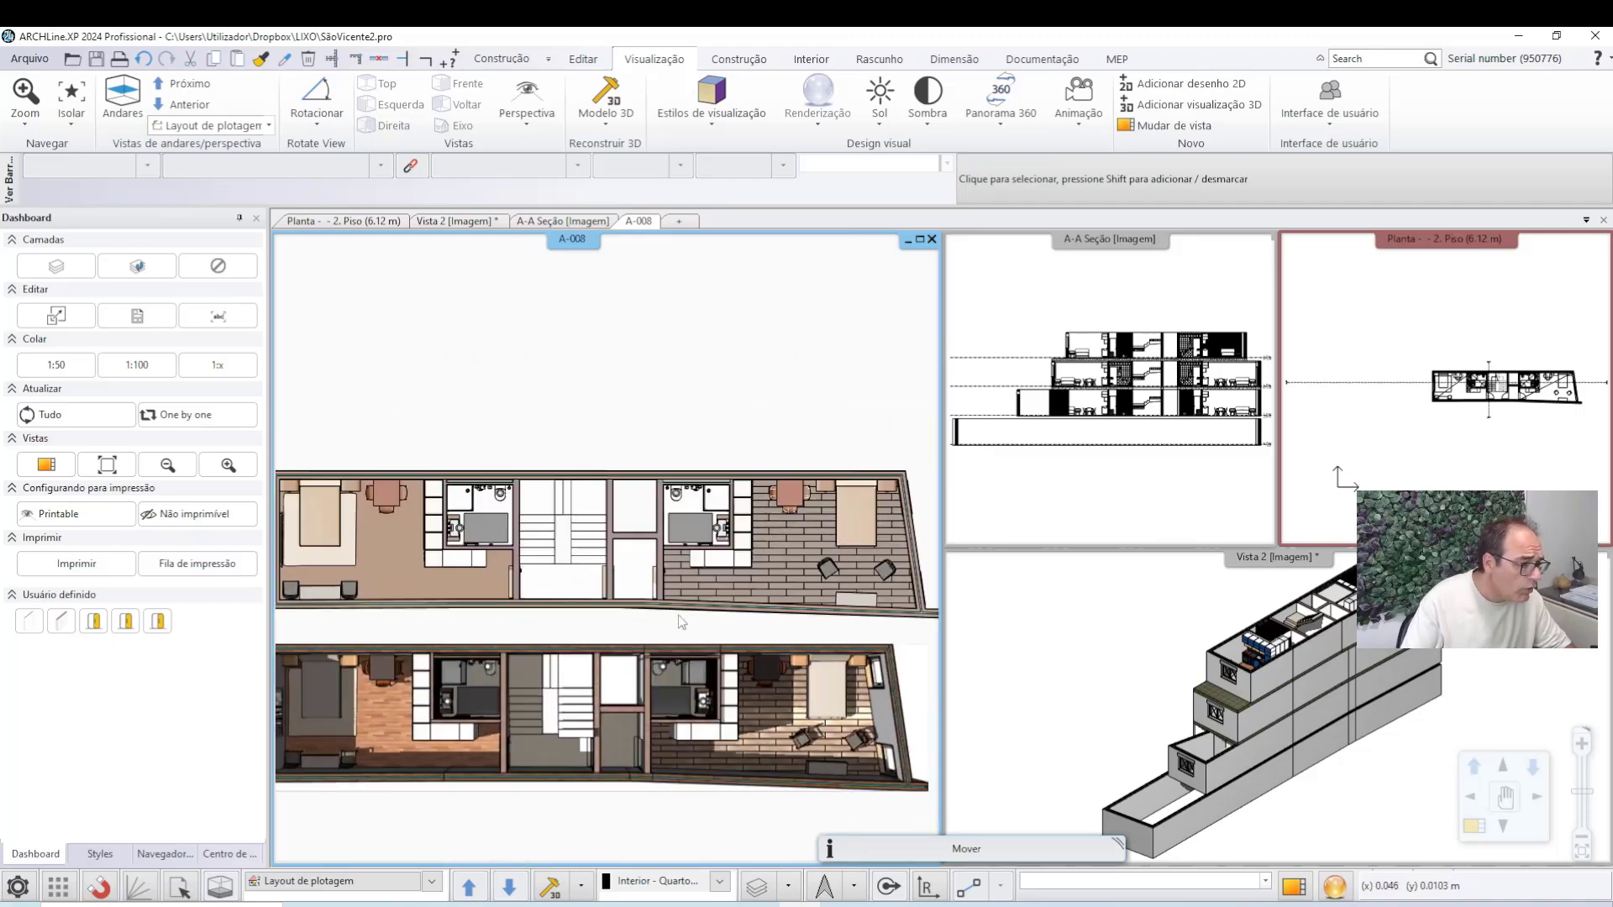
{"action": "scroll", "coordinate": [505, 464], "scroll_direction": "up", "scroll_amount": 4}
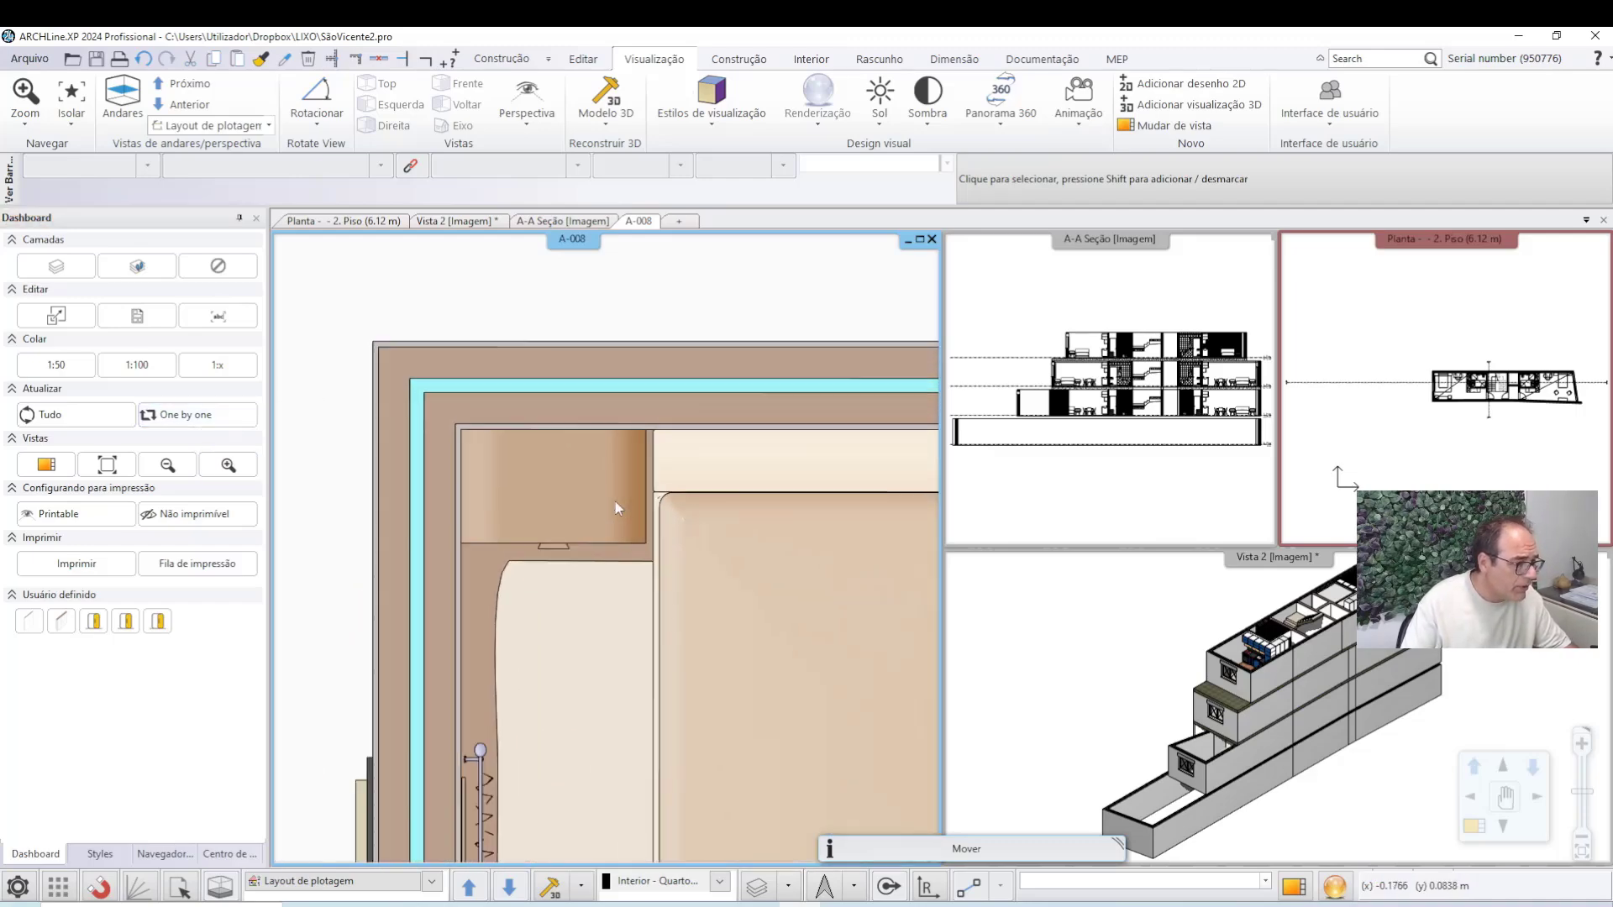
{"action": "scroll", "coordinate": [530, 534], "scroll_direction": "down", "scroll_amount": 8}
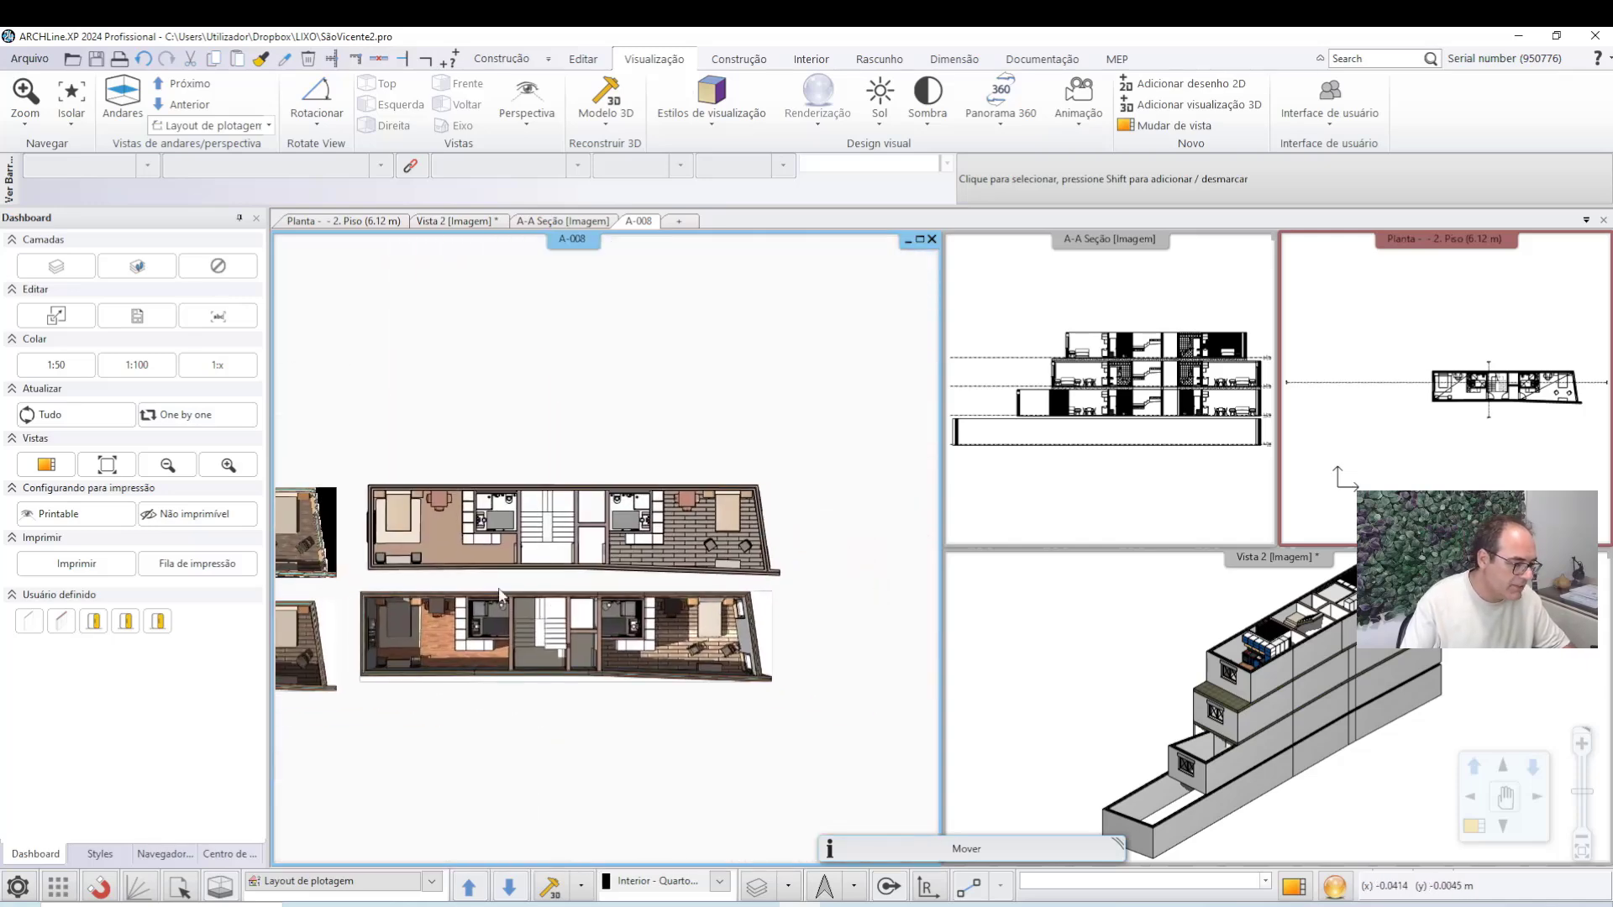
{"action": "scroll", "coordinate": [588, 605], "scroll_direction": "up", "scroll_amount": 5}
{"action": "scroll", "coordinate": [579, 598], "scroll_direction": "up", "scroll_amount": 5}
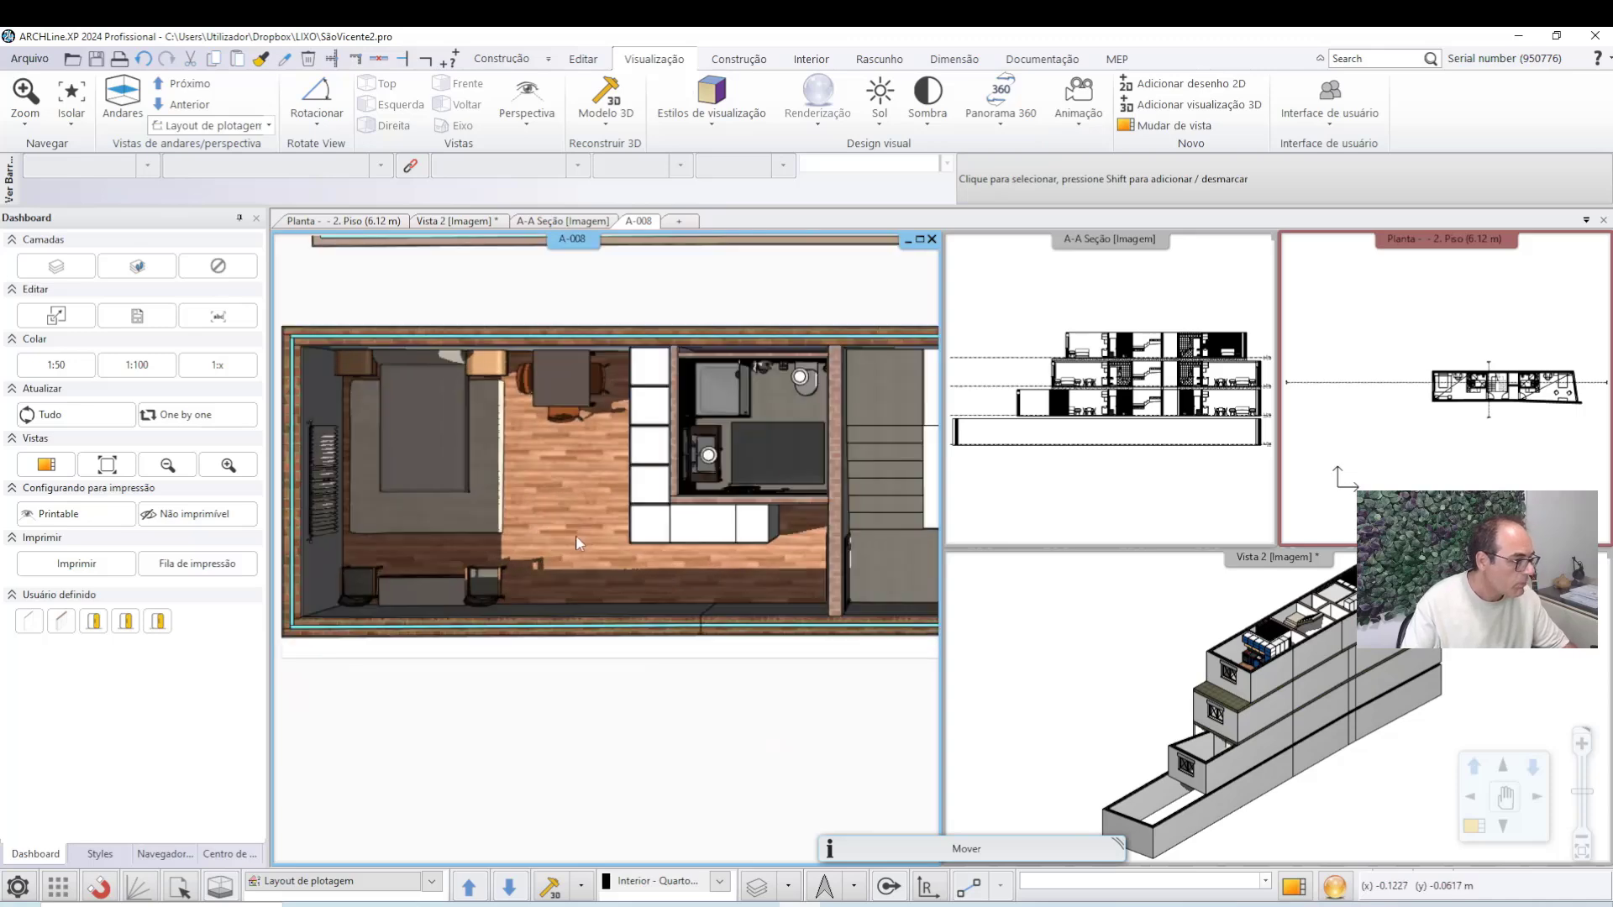
{"action": "middle_click_drag", "start_coordinate": [790, 569], "coordinate": [703, 541]}
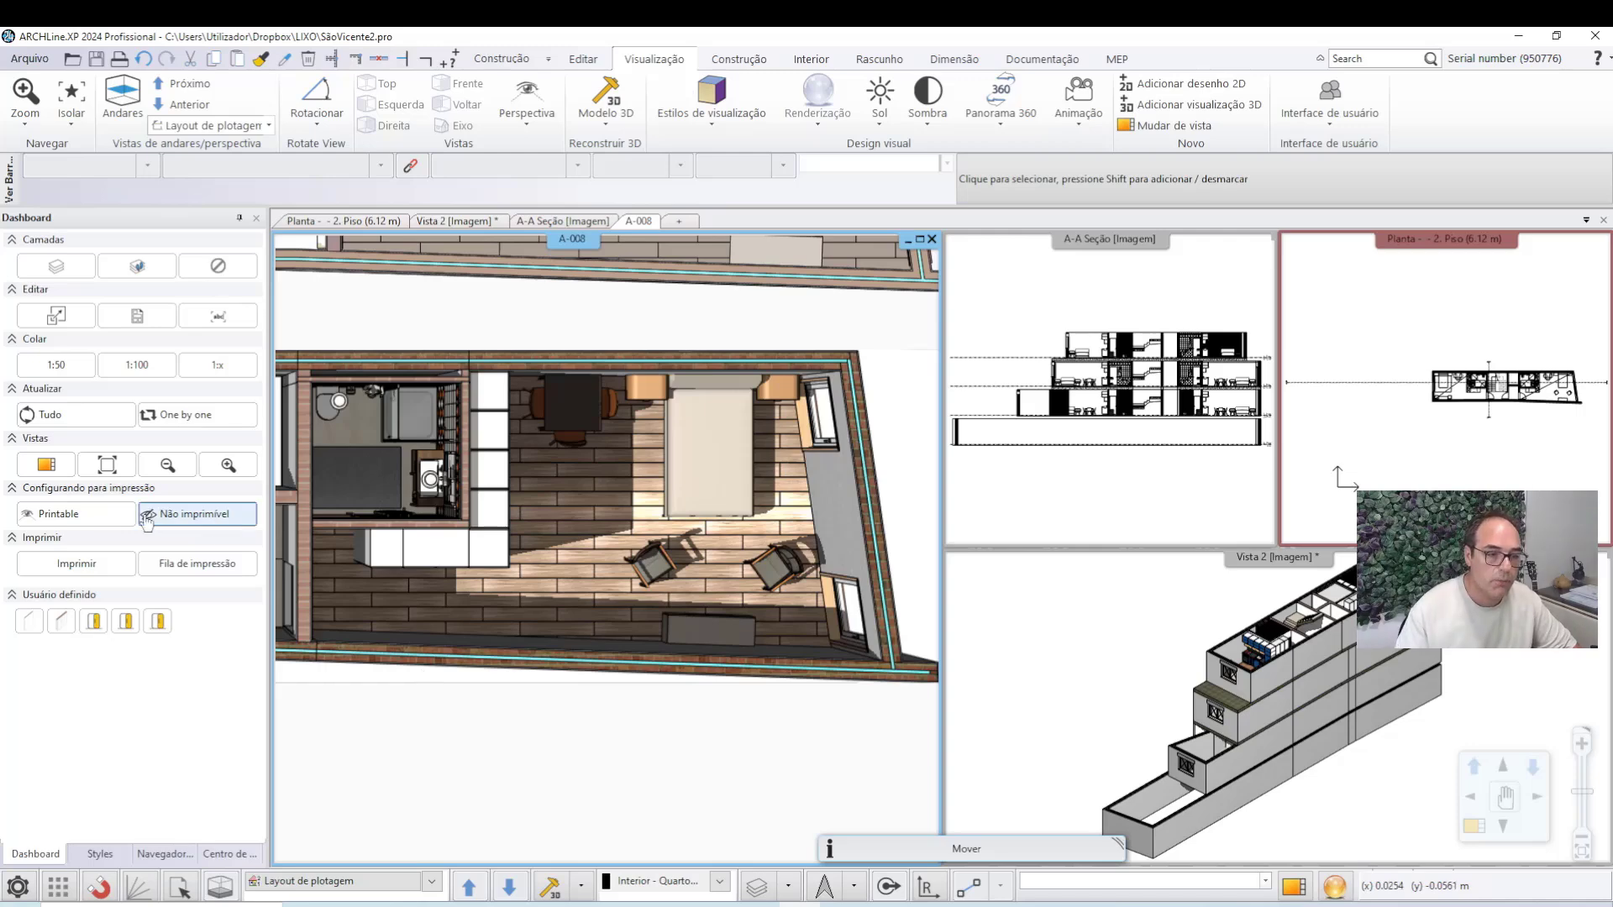
Step through the building's floors in the floor plan view, ending on 2. Piso.
{"action": "left_click", "coordinate": [1466, 517]}
{"action": "left_click", "coordinate": [1468, 829]}
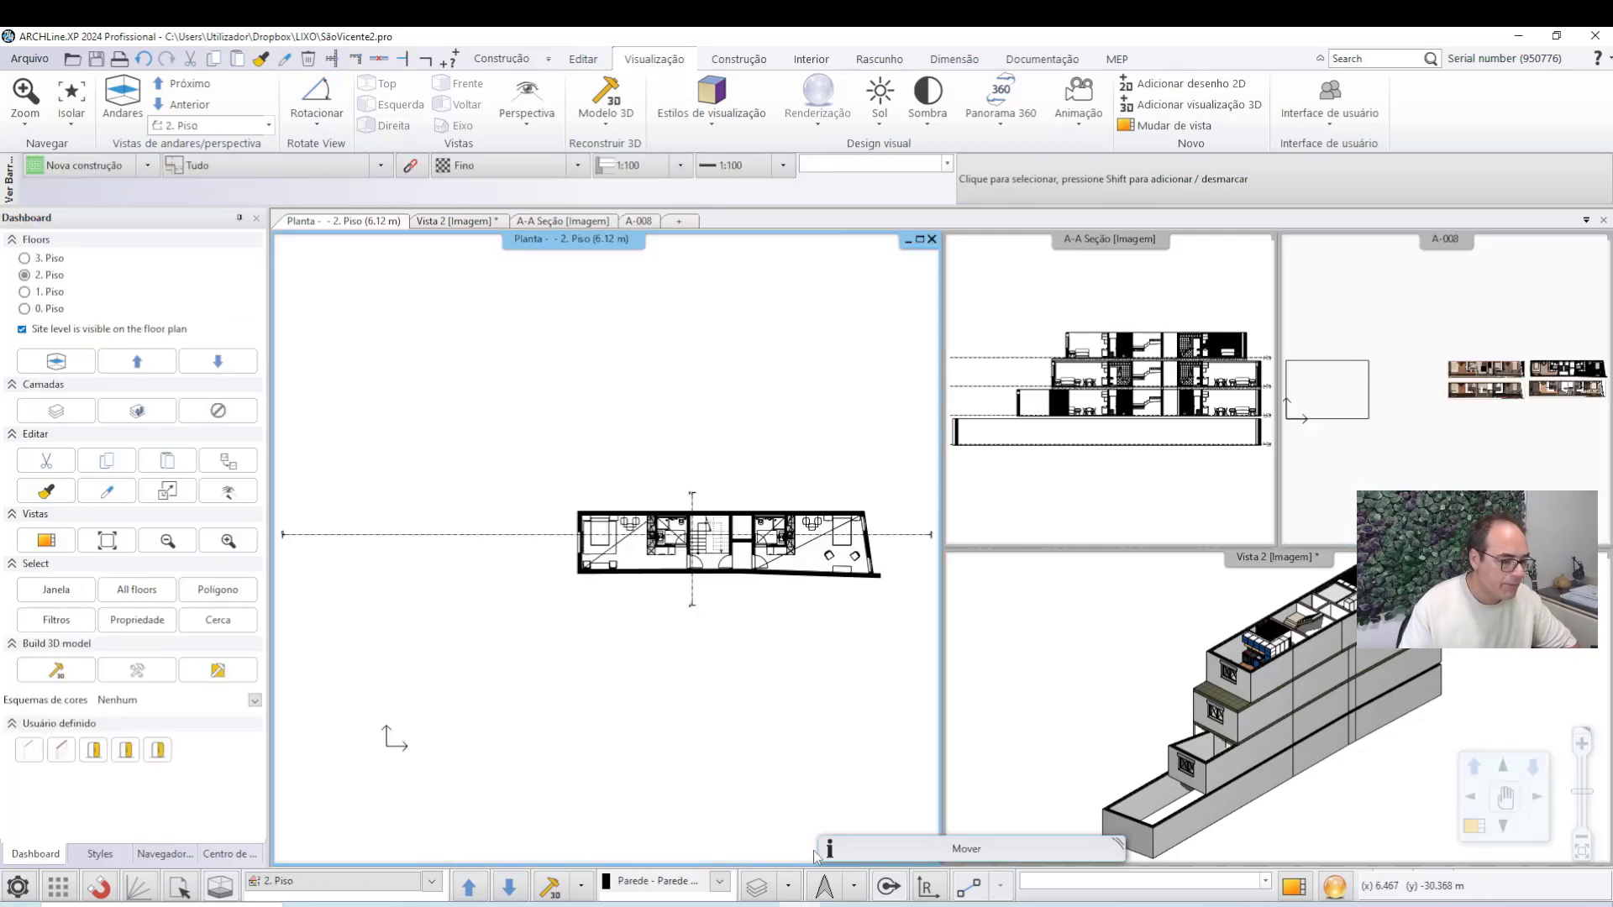
{"action": "left_click", "coordinate": [509, 887]}
{"action": "left_click", "coordinate": [509, 887]}
{"action": "left_click", "coordinate": [469, 887]}
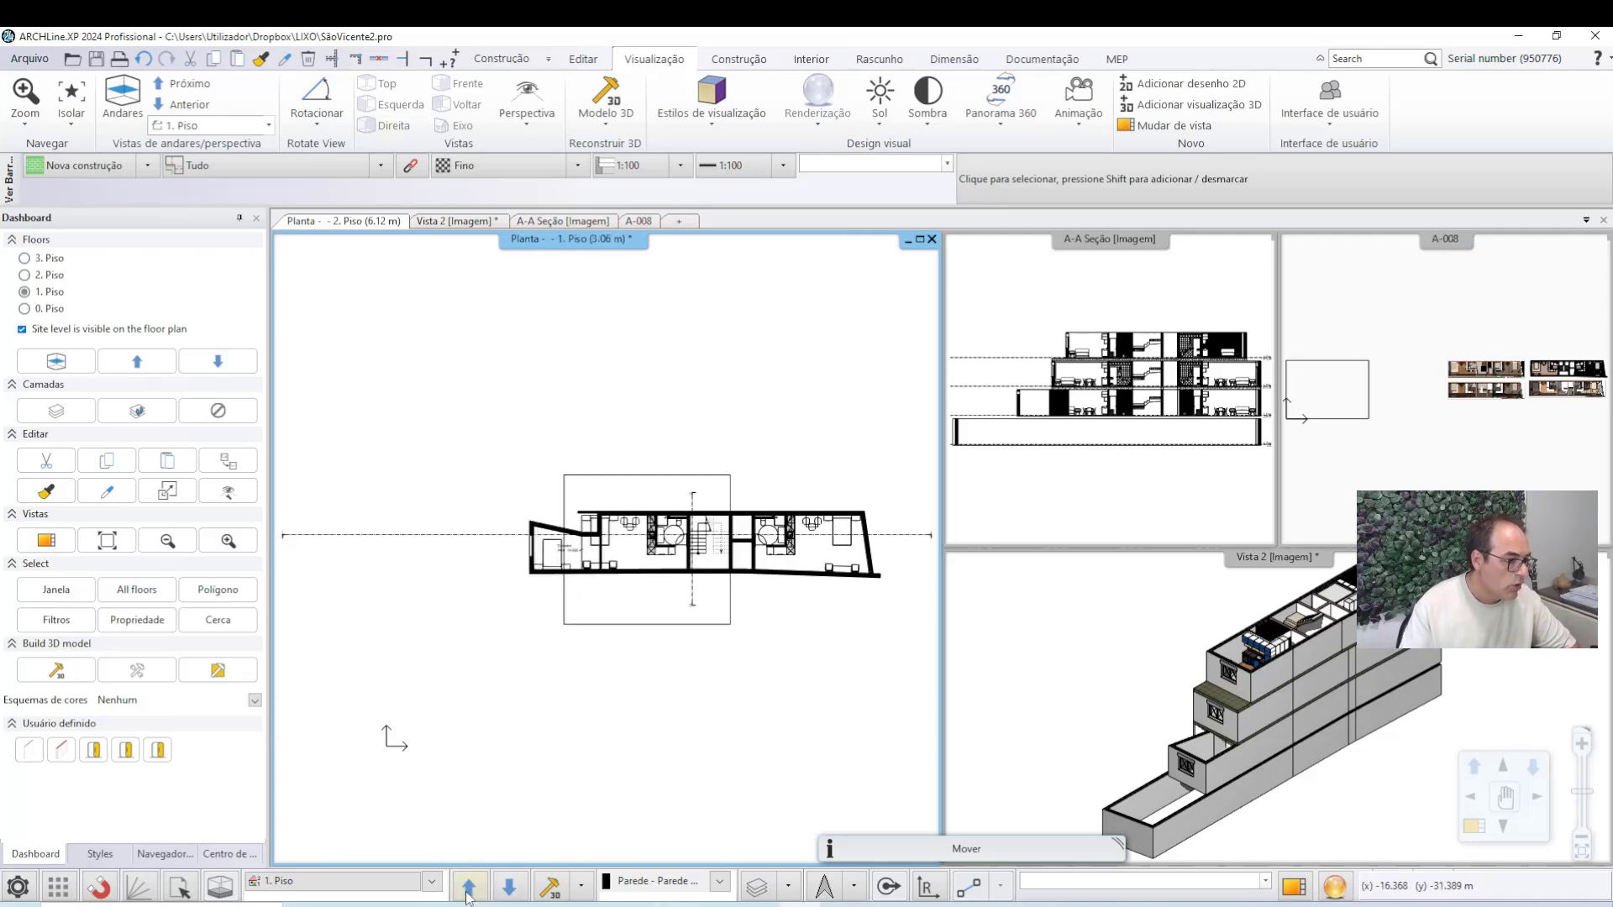
{"action": "left_click", "coordinate": [469, 887]}
{"action": "left_click", "coordinate": [469, 887]}
{"action": "left_click", "coordinate": [509, 887]}
{"action": "scroll", "coordinate": [798, 656], "scroll_direction": "up", "scroll_amount": 3}
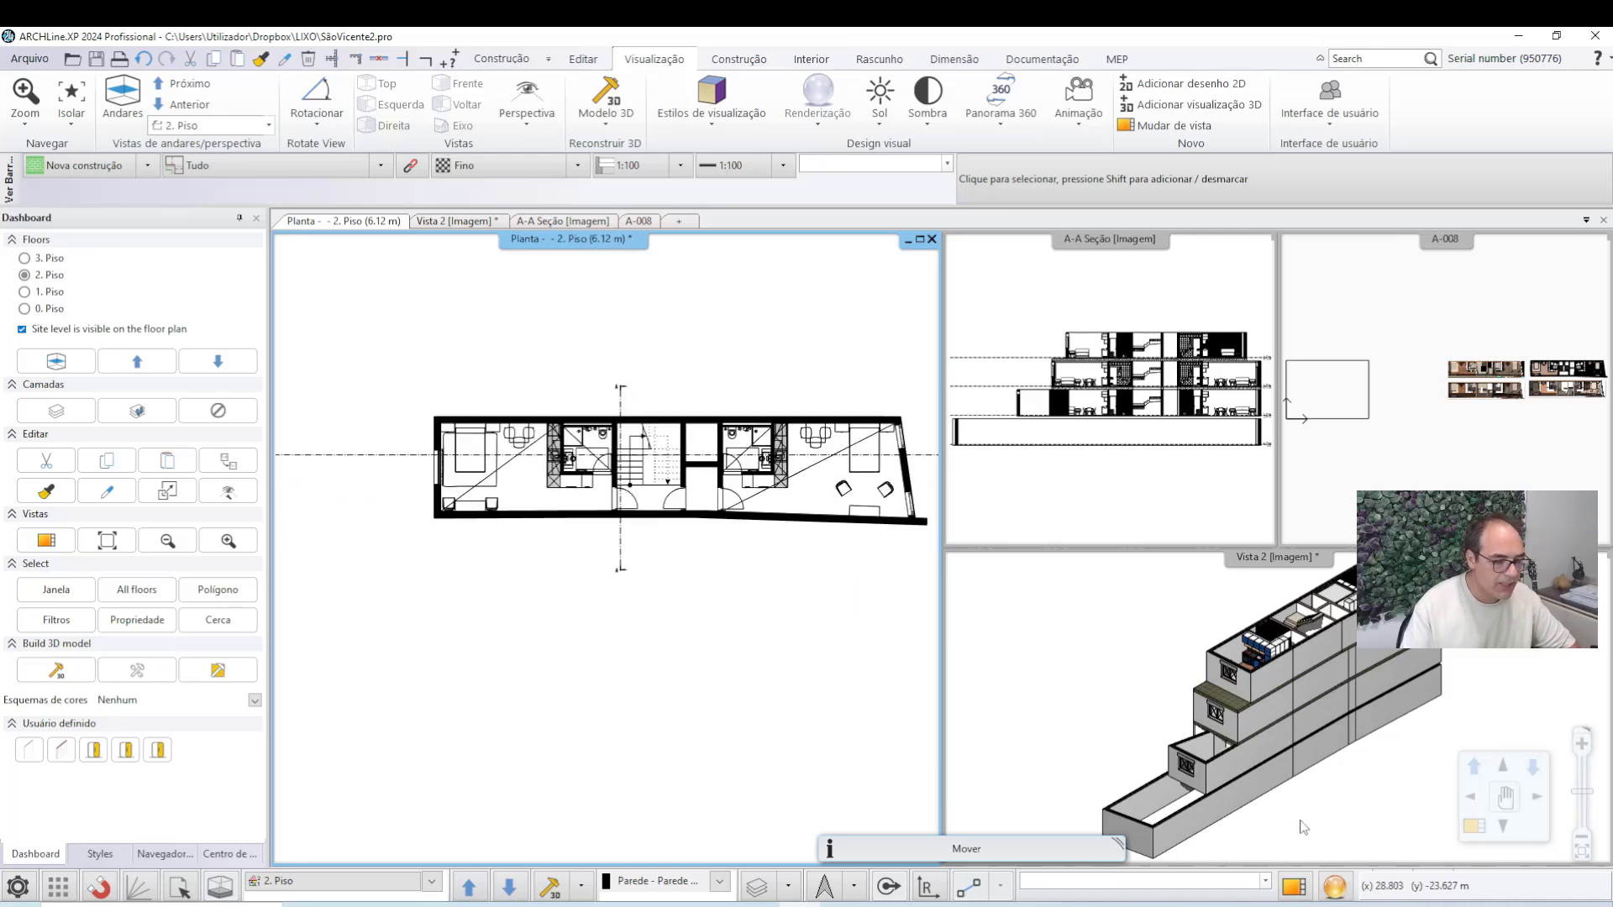
Inspect the 2. Piso floor plan at full window size and return to the tiled views.
{"action": "left_click", "coordinate": [1474, 826]}
{"action": "scroll", "coordinate": [1269, 613], "scroll_direction": "up", "scroll_amount": 4}
{"action": "middle_click_drag", "start_coordinate": [768, 541], "coordinate": [1051, 604]}
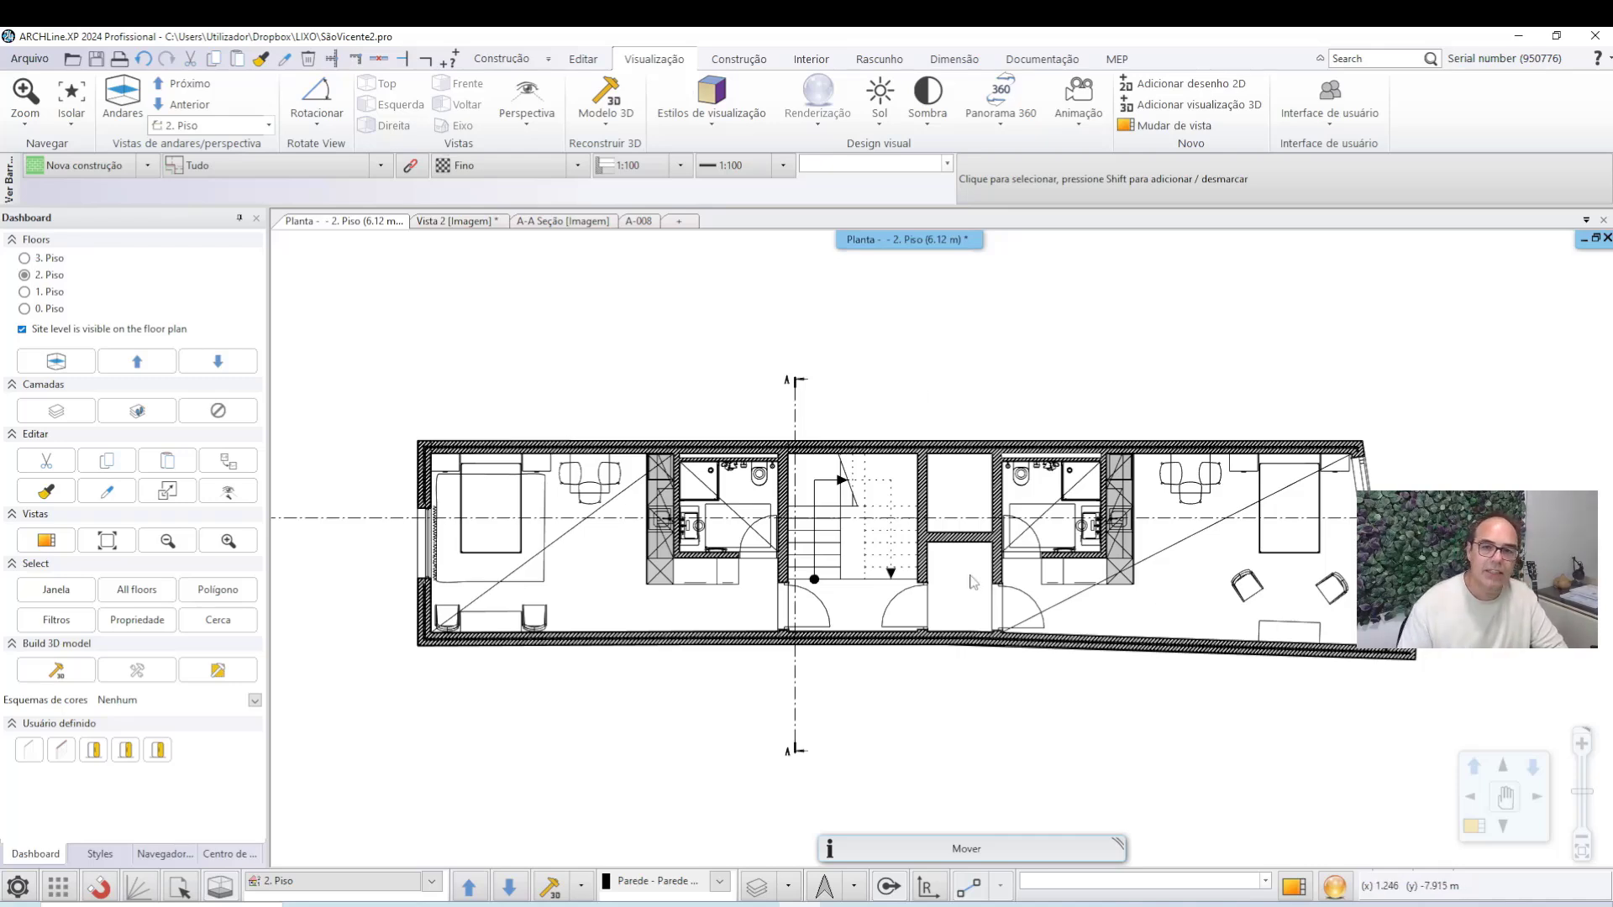
{"action": "left_click", "coordinate": [1476, 828]}
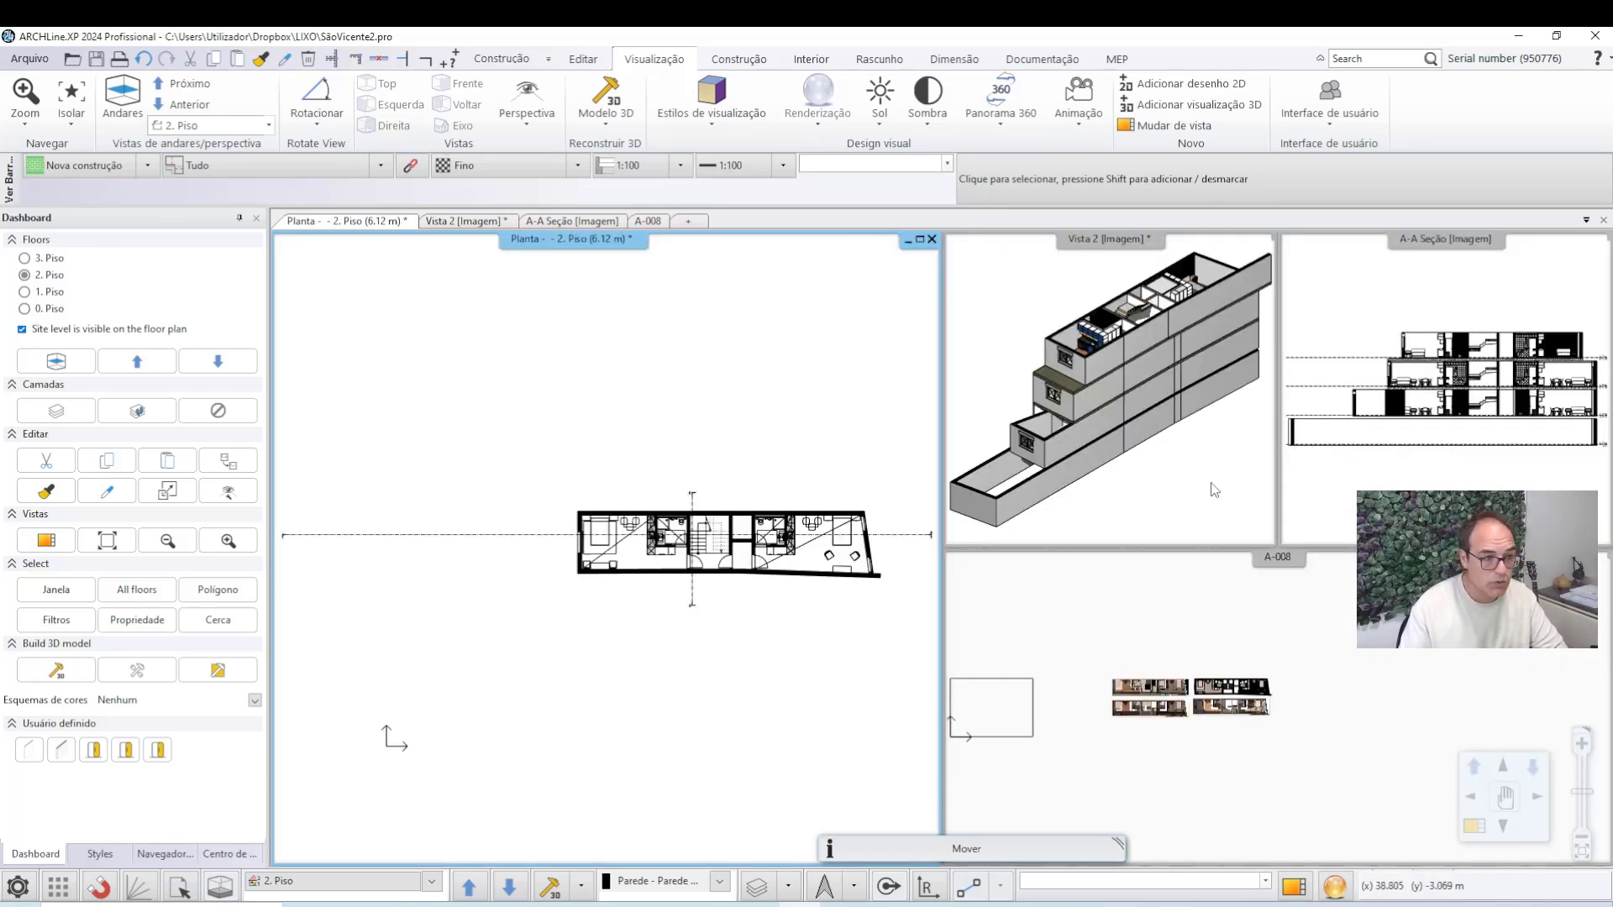
Activate the 3D view Vista 2 and frame the furnished bedroom with its blue and white cabinets.
{"action": "left_click", "coordinate": [1162, 341]}
{"action": "scroll", "coordinate": [1138, 375], "scroll_direction": "up", "scroll_amount": 5}
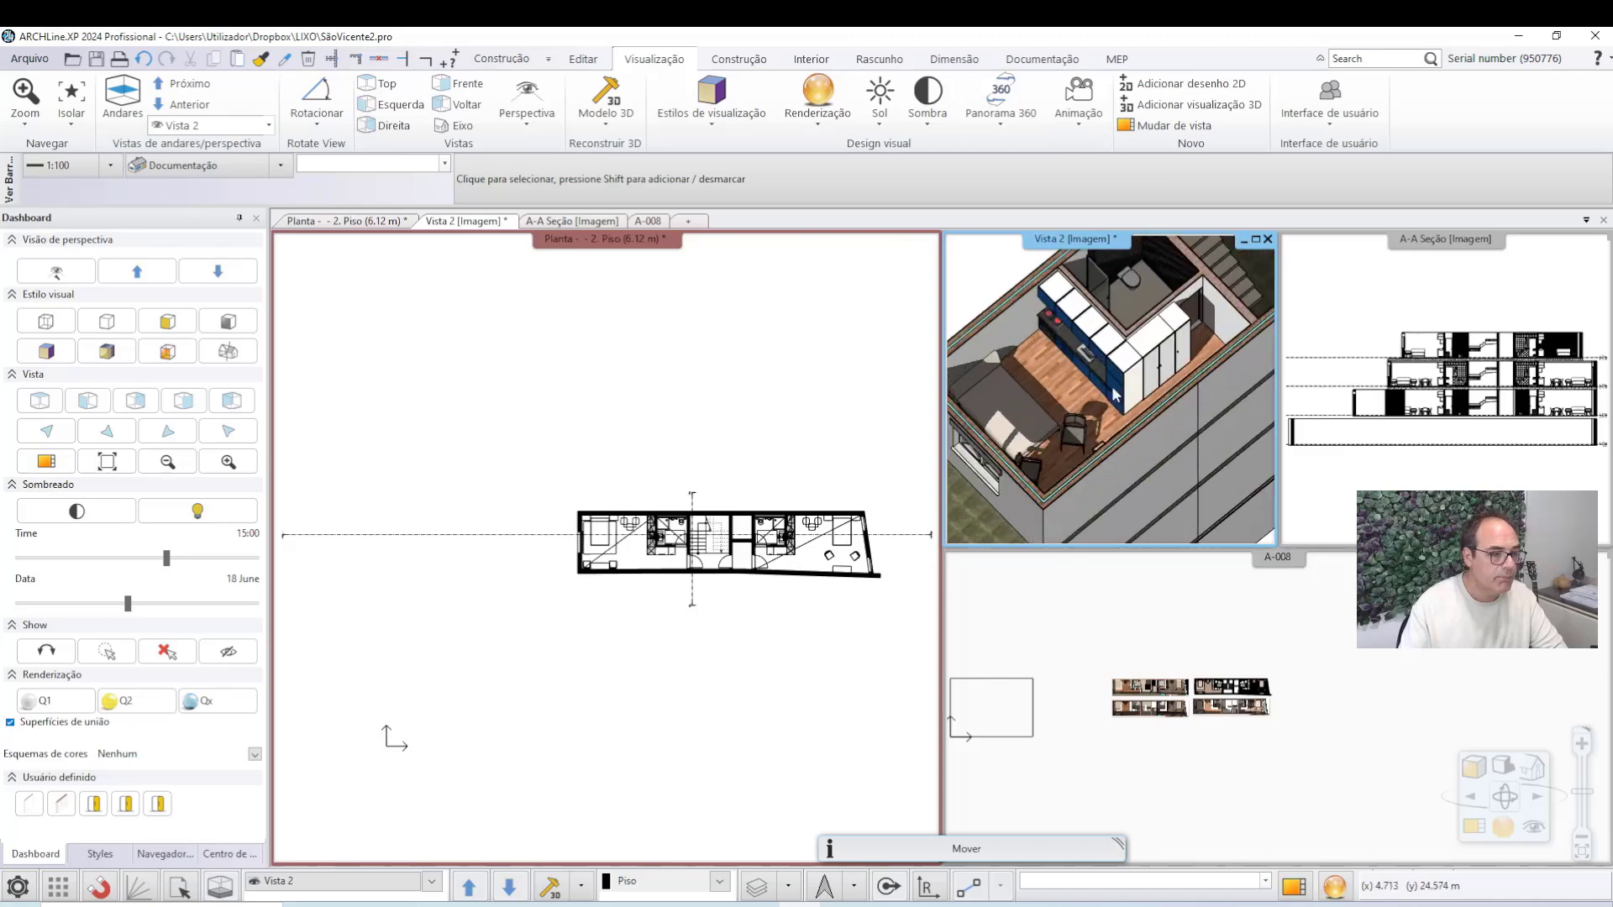
{"action": "scroll", "coordinate": [1133, 491], "scroll_direction": "down", "scroll_amount": 3}
{"action": "middle_click_drag", "start_coordinate": [1131, 491], "coordinate": [1114, 406]}
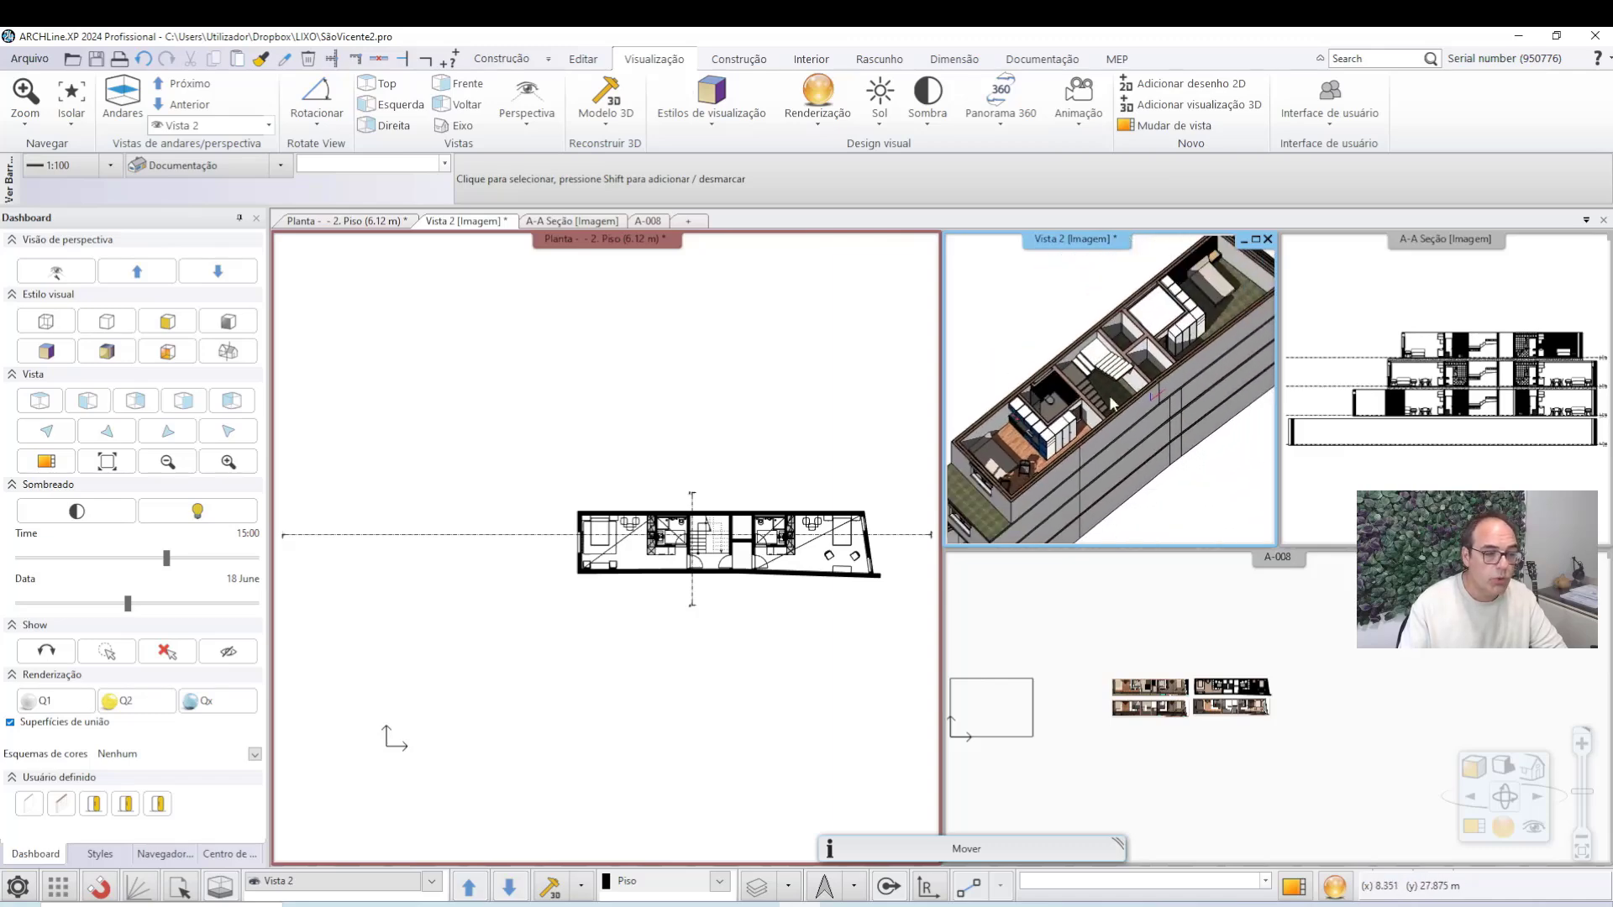
{"action": "scroll", "coordinate": [1066, 385], "scroll_direction": "up", "scroll_amount": 5}
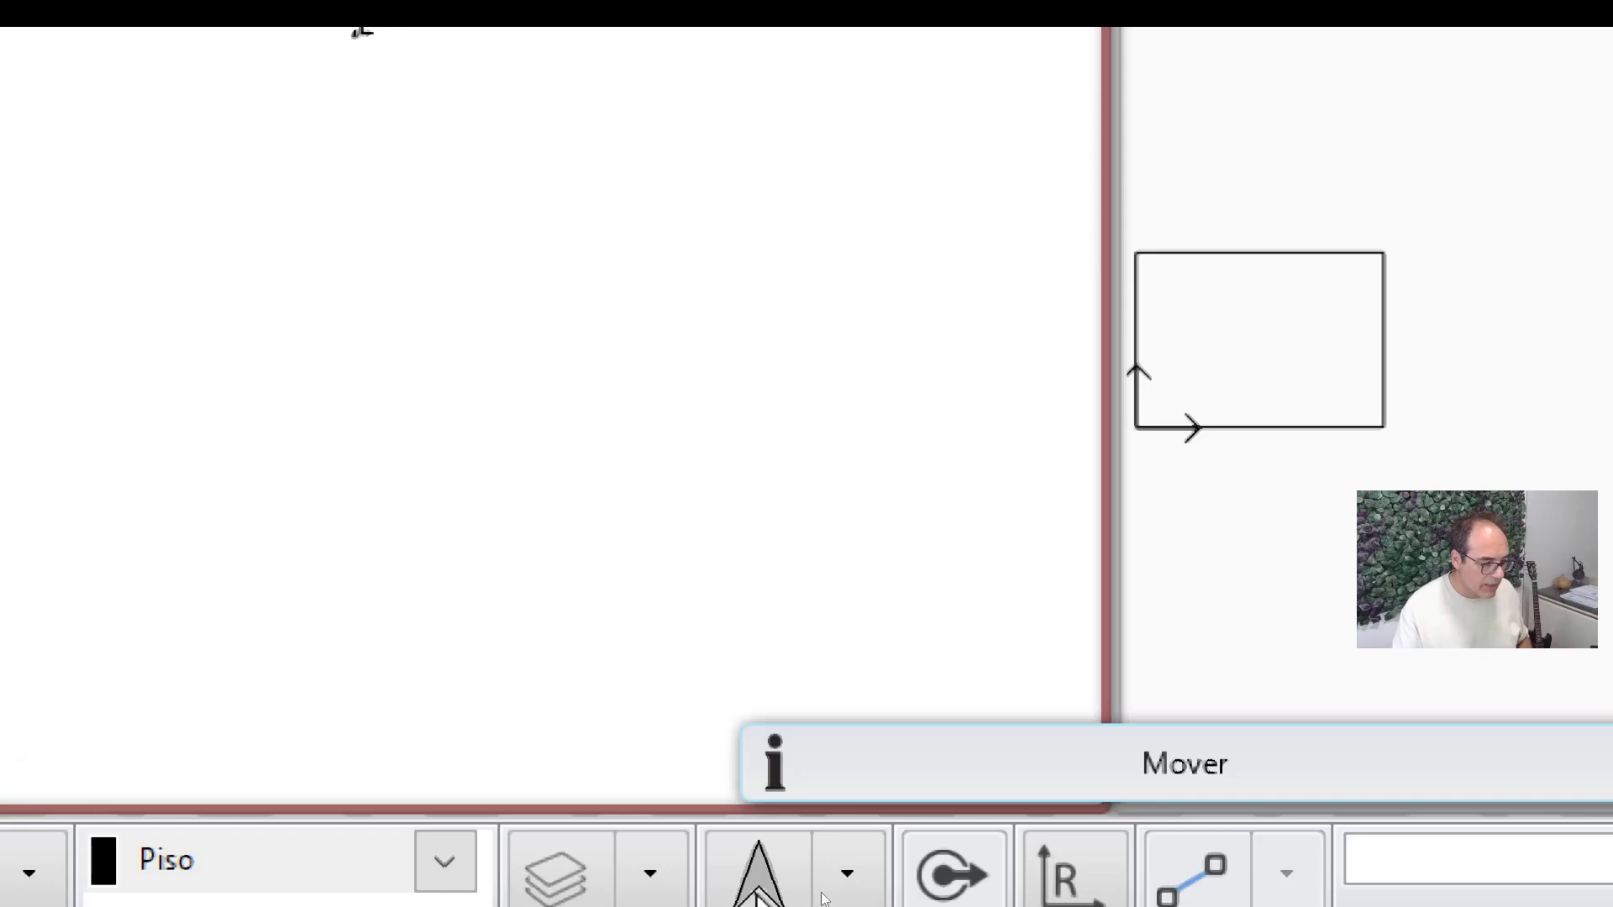
Switch the shadows in Vista 2 off and back on.
{"action": "left_click", "coordinate": [870, 879]}
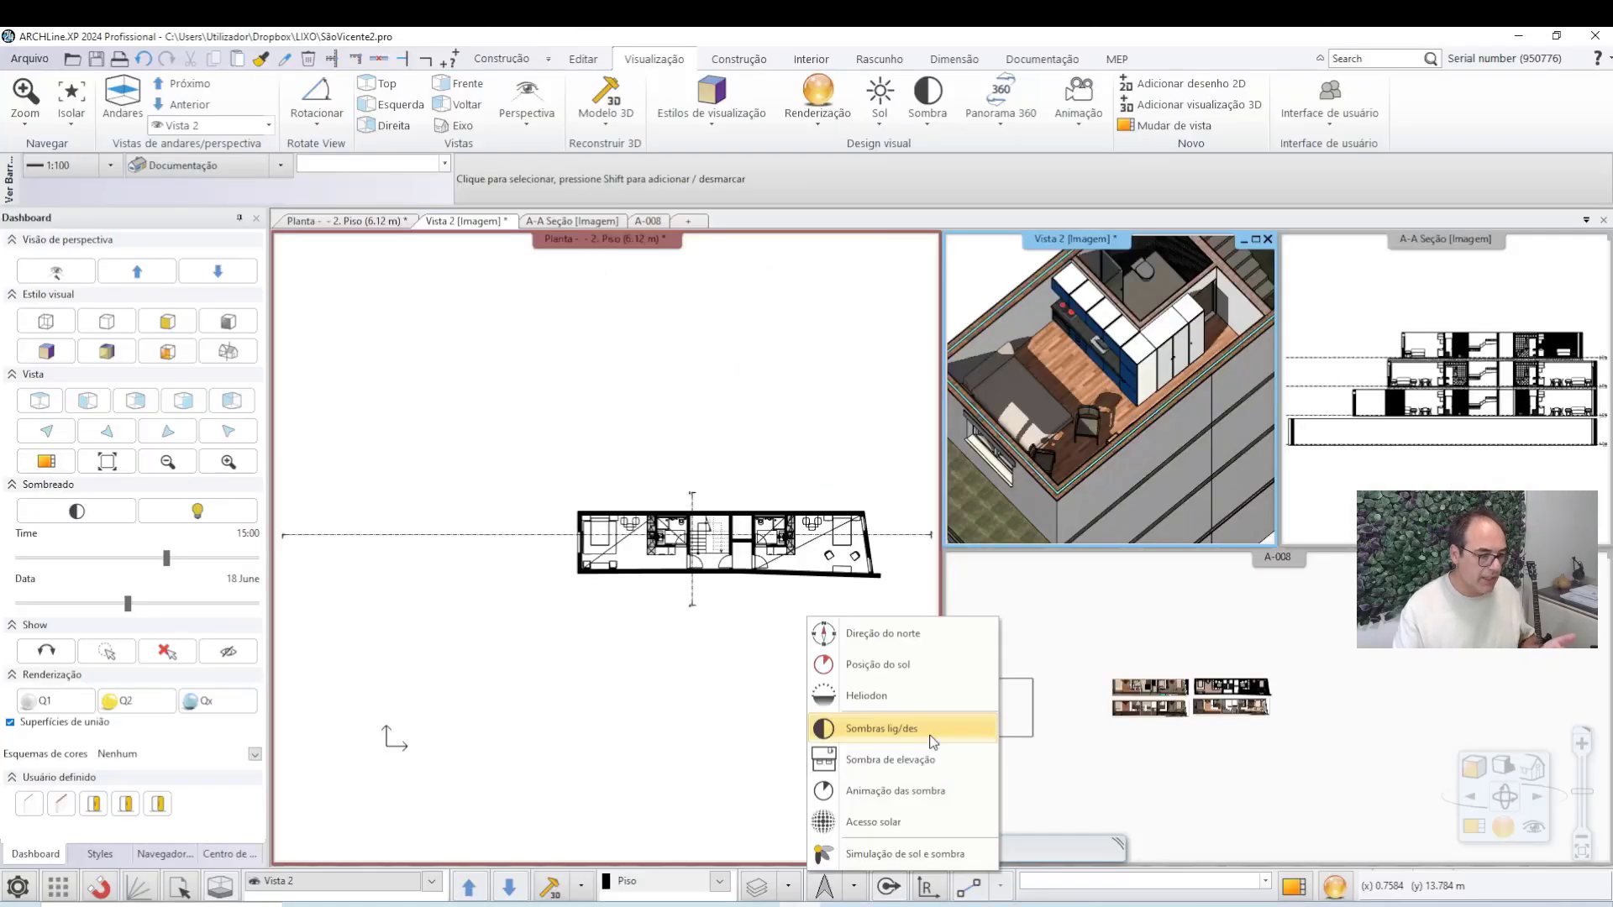
{"action": "left_click", "coordinate": [930, 738]}
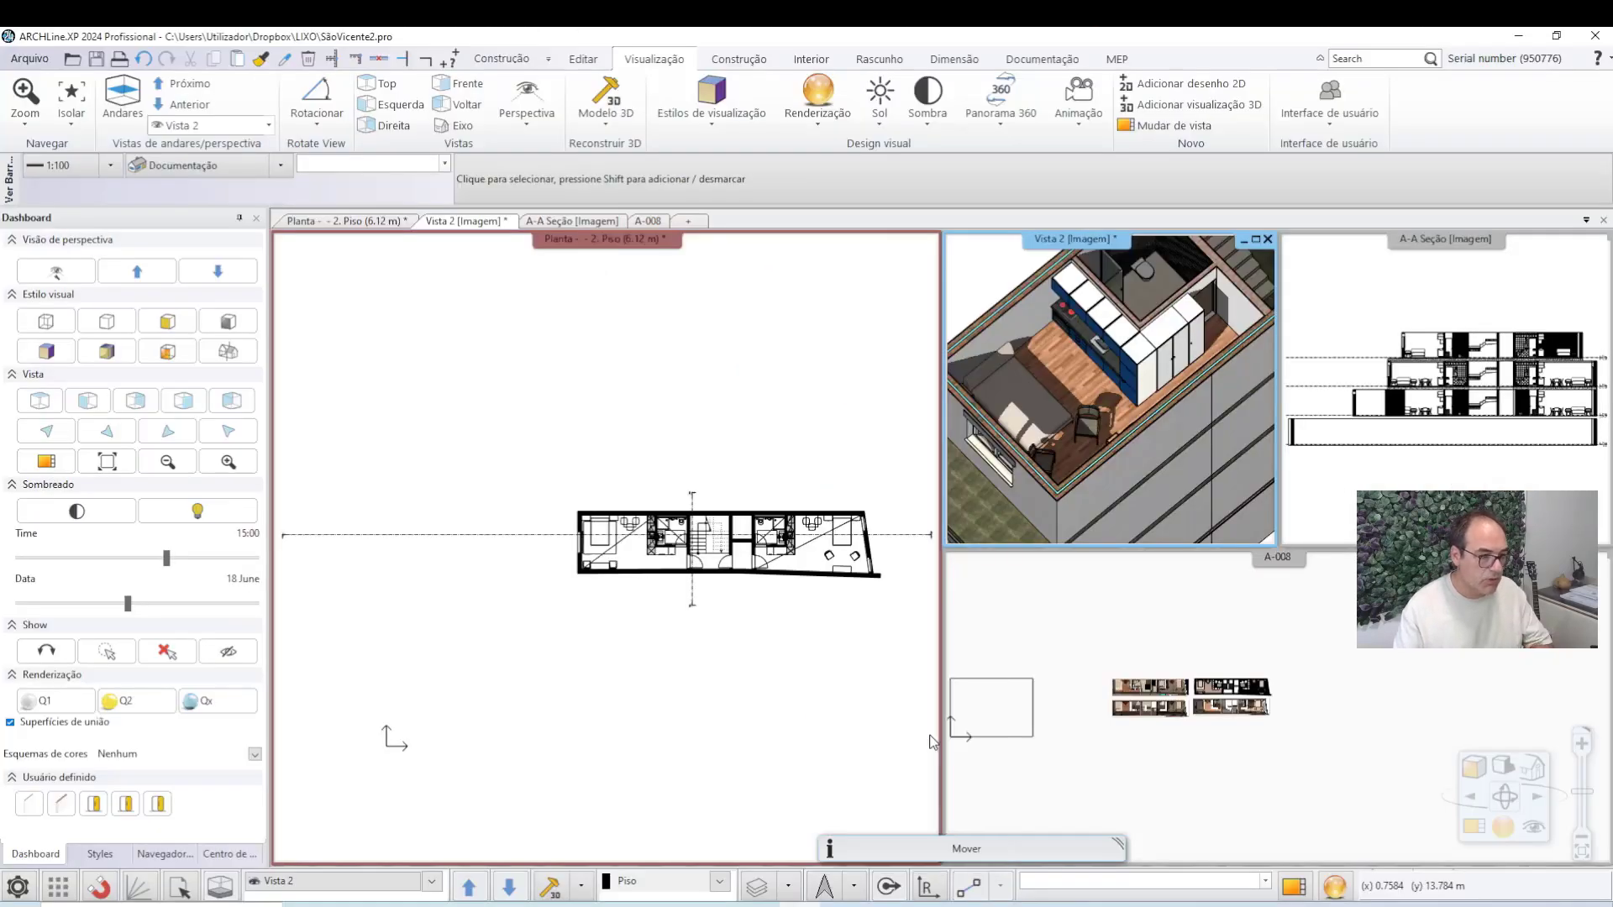
{"action": "left_click", "coordinate": [856, 888]}
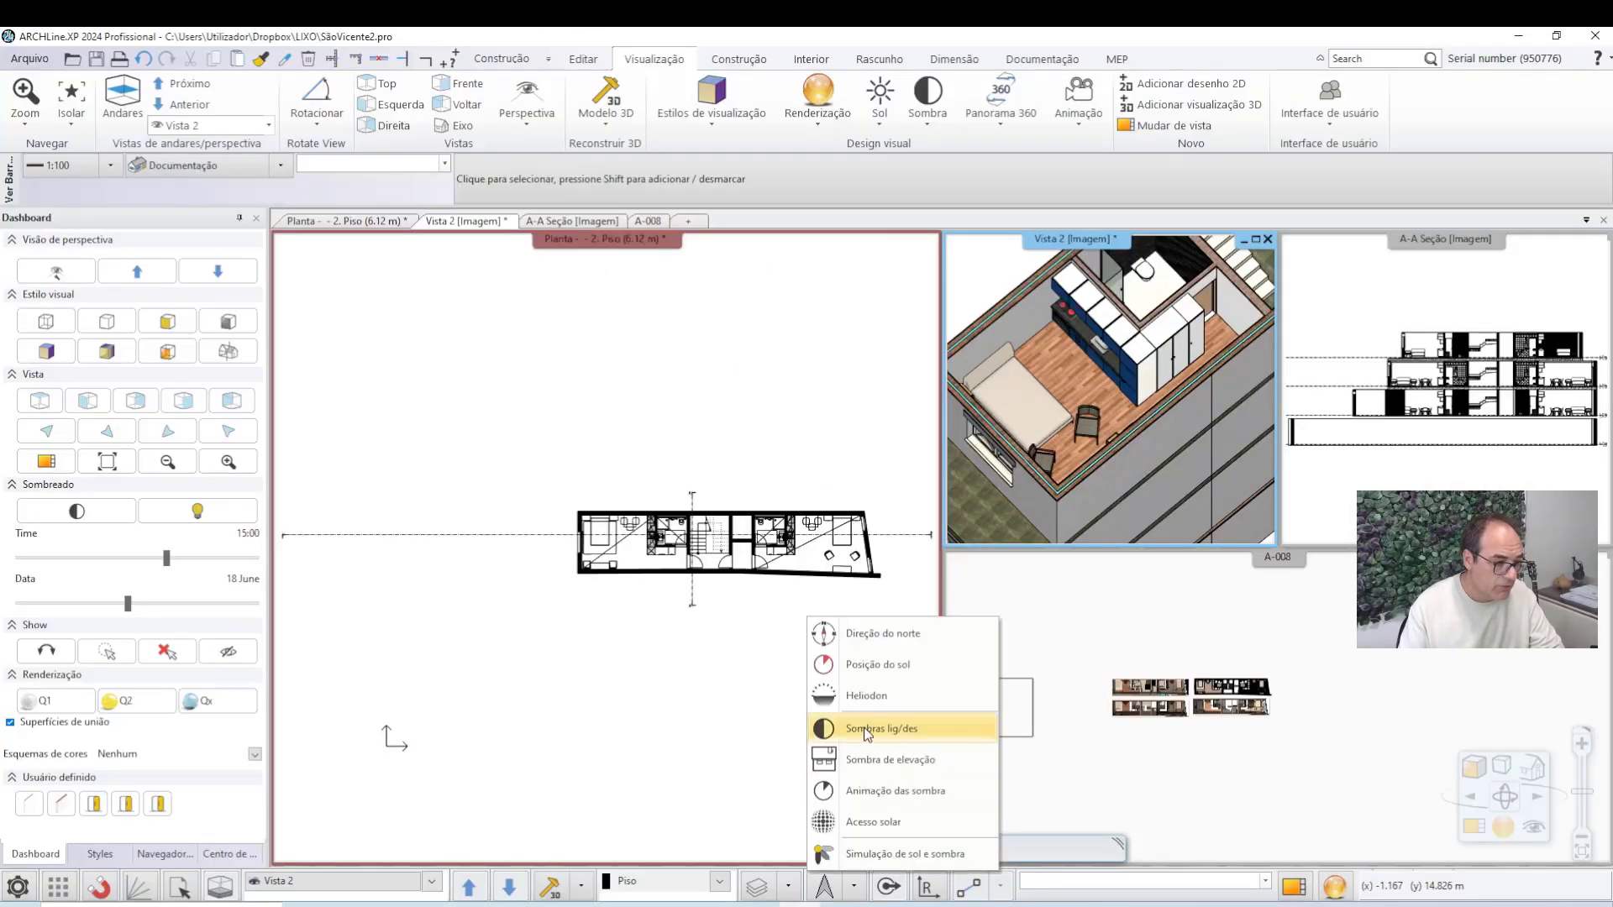
{"action": "left_click", "coordinate": [868, 731]}
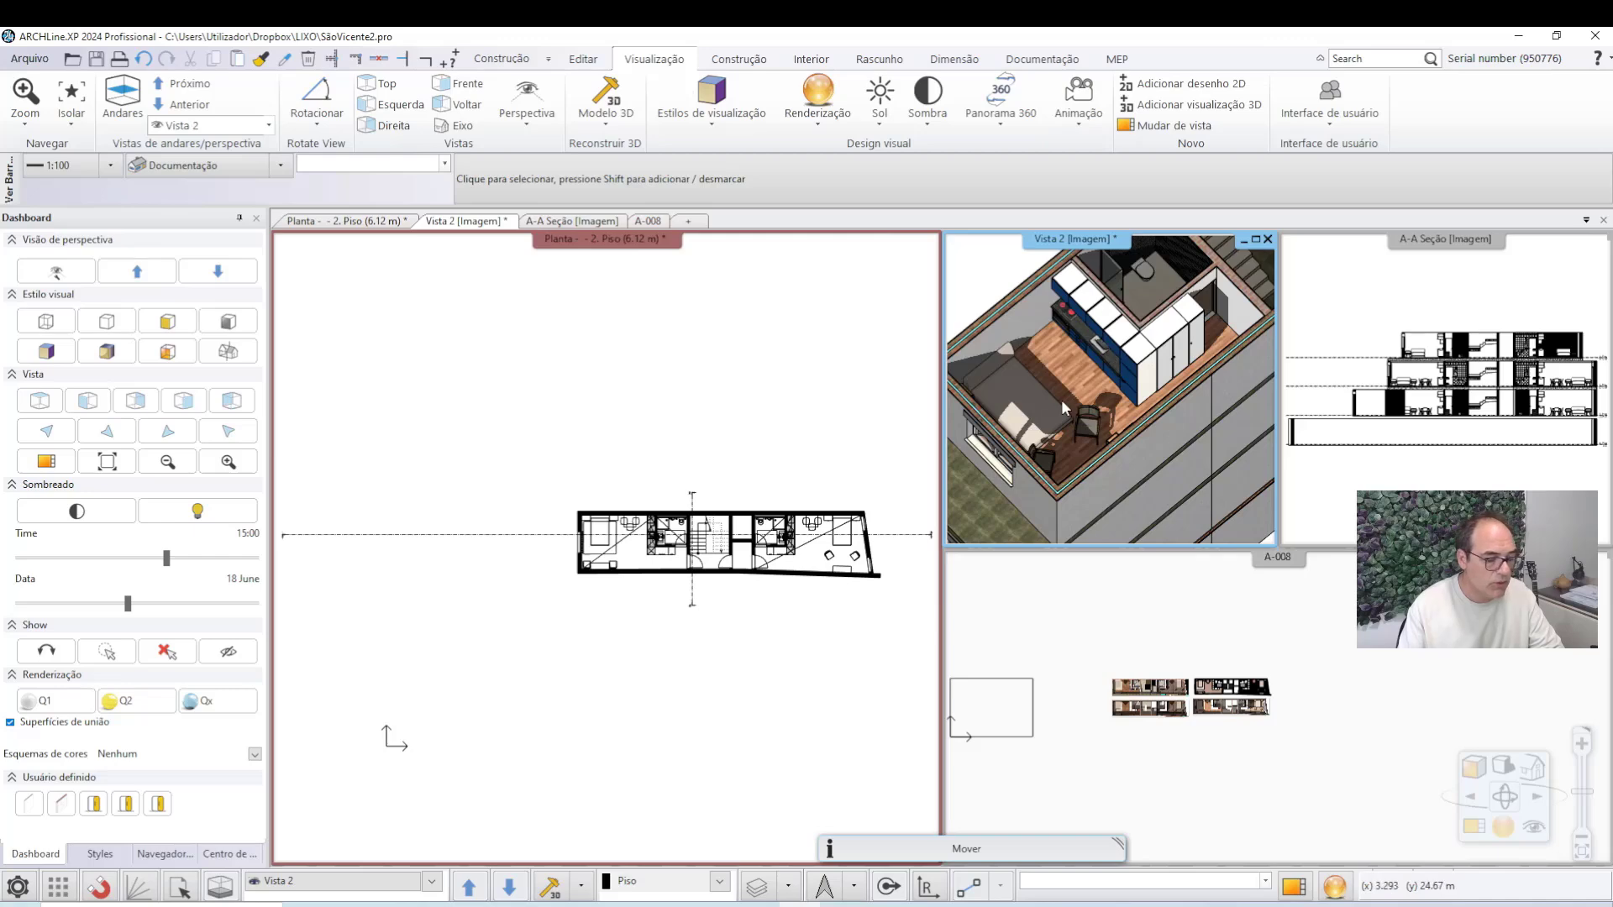
Set the sun and shadow simulation for Vista 2 to 13:30 on 21 July.
{"action": "left_click", "coordinate": [853, 889]}
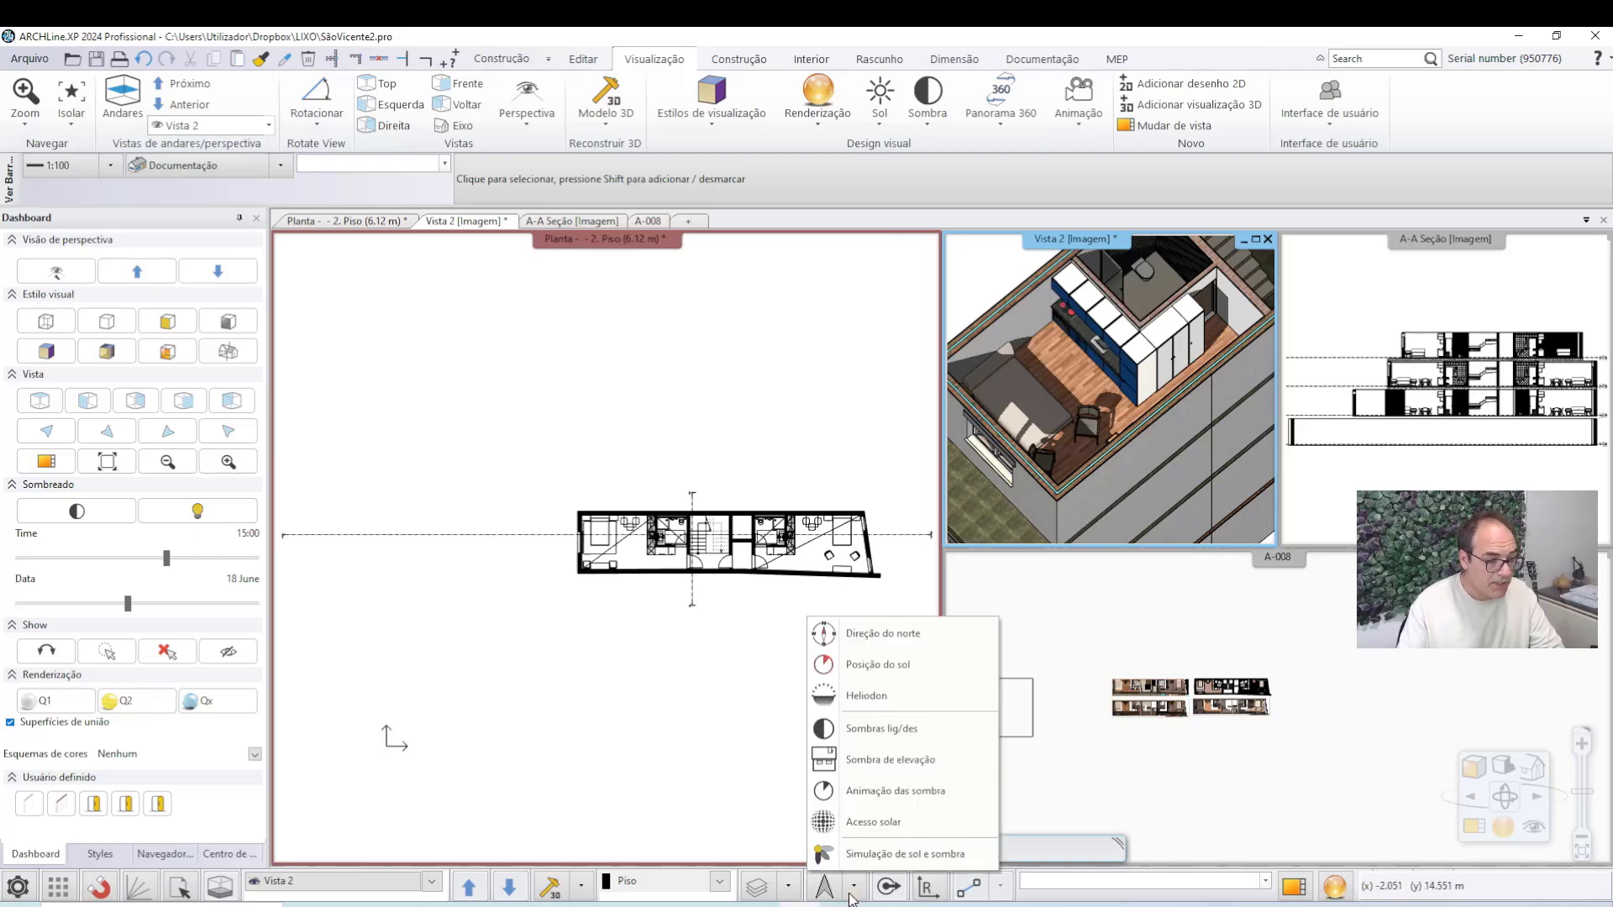
{"action": "left_click", "coordinate": [867, 855]}
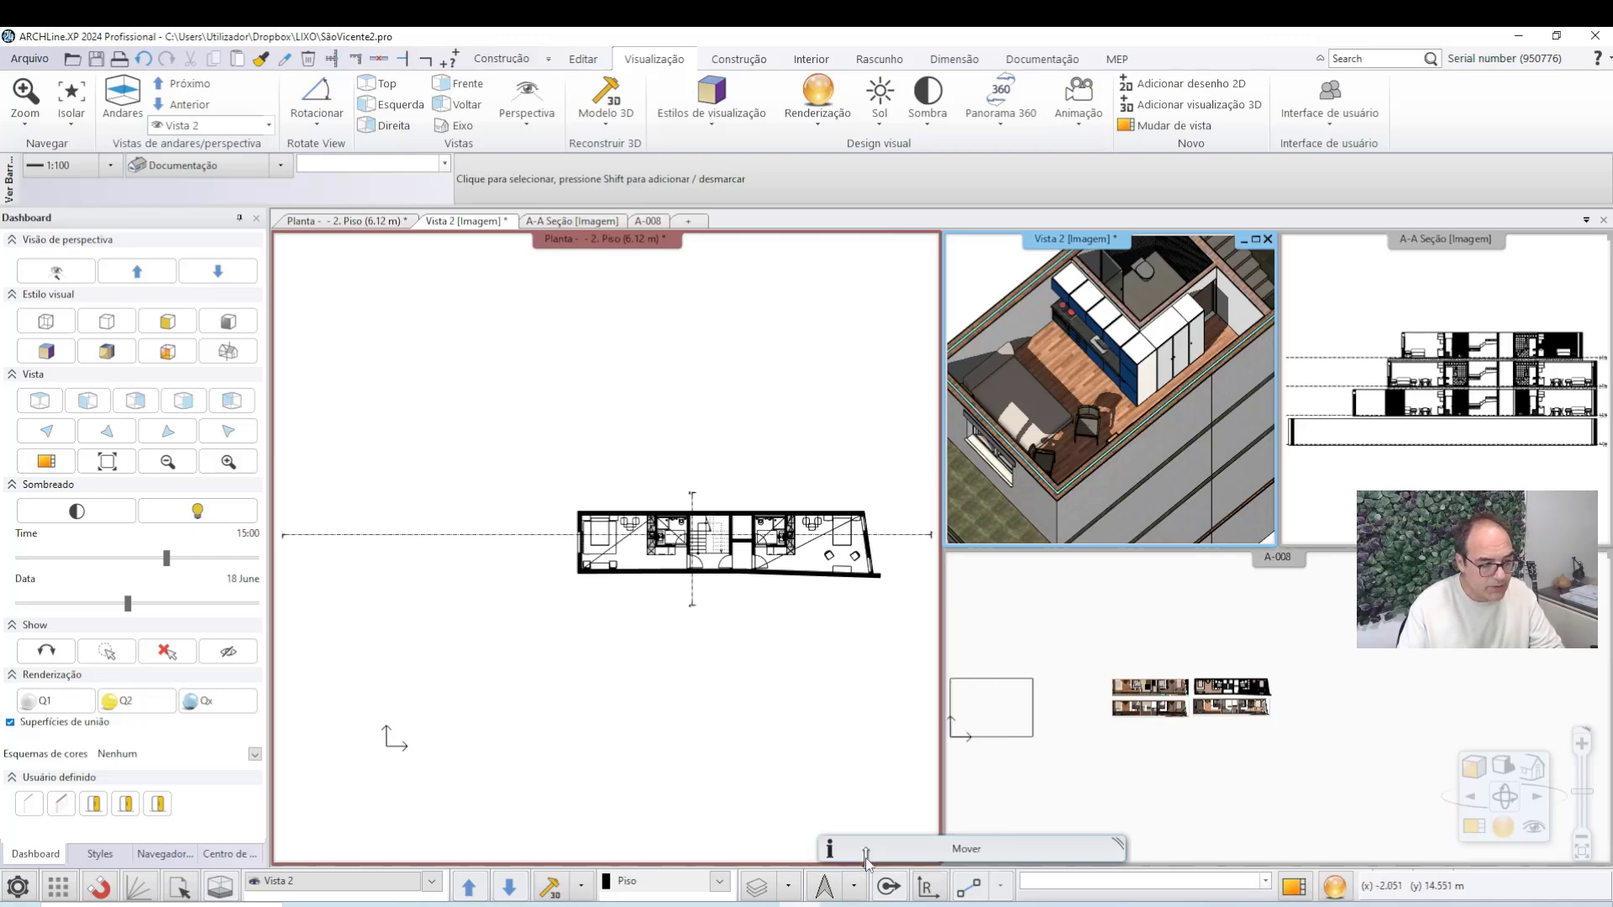
{"action": "left_click_drag", "start_coordinate": [848, 294], "coordinate": [716, 291]}
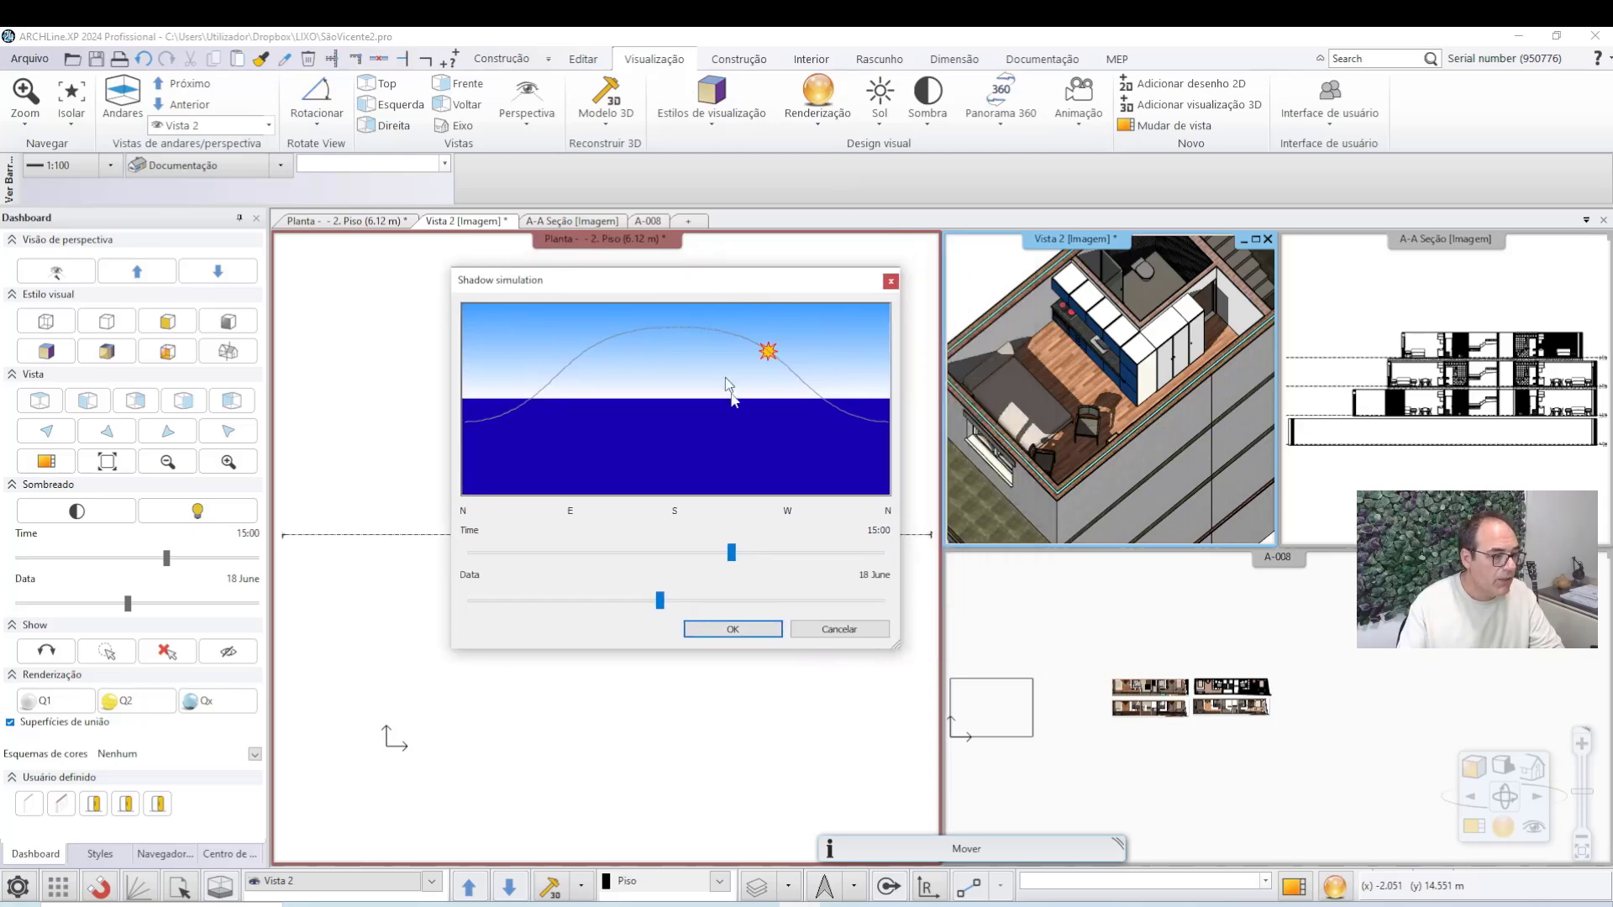
{"action": "left_click_drag", "start_coordinate": [733, 557], "coordinate": [701, 549]}
{"action": "left_click", "coordinate": [655, 604]}
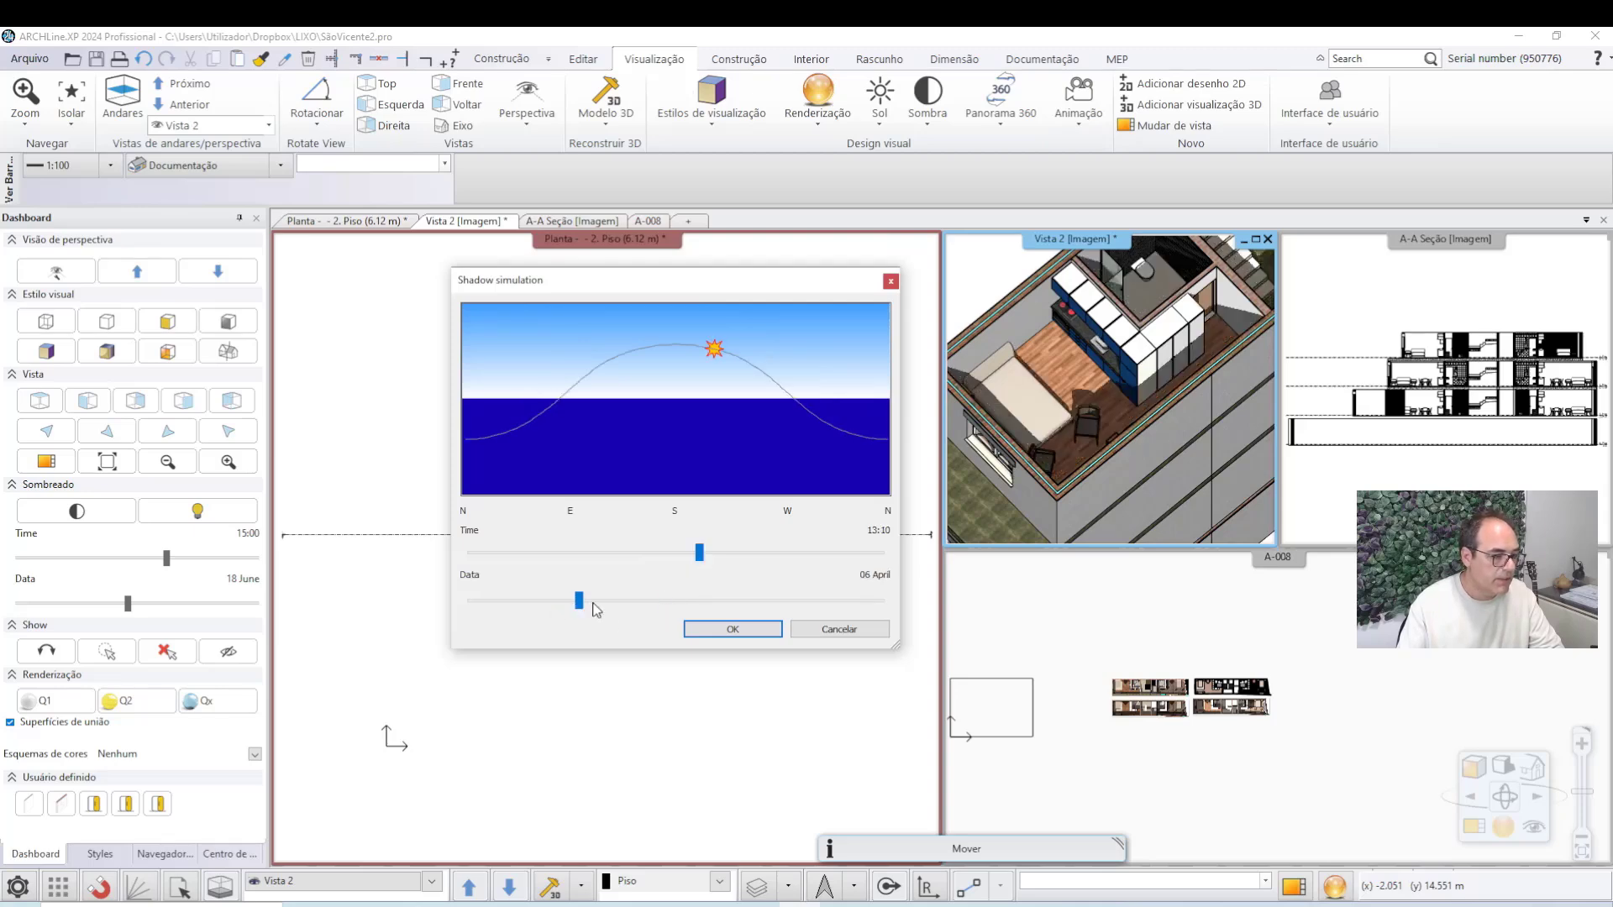
{"action": "left_click_drag", "start_coordinate": [579, 602], "coordinate": [701, 608]}
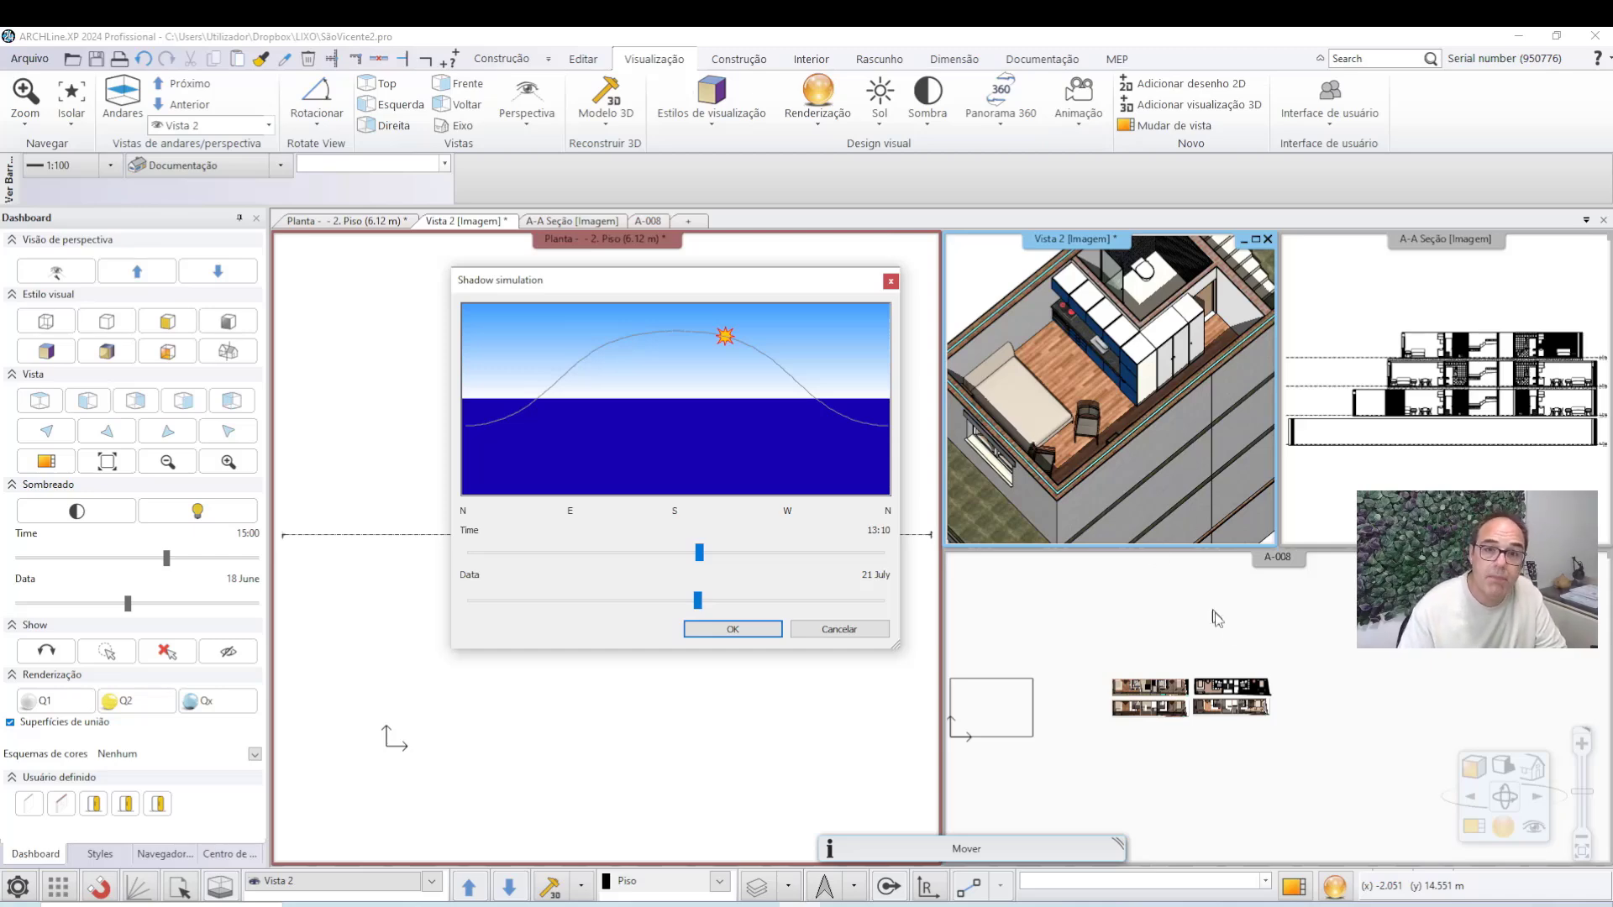
{"action": "mouse_move", "coordinate": [699, 552]}
{"action": "left_mouse_down"}
{"action": "mouse_move", "coordinate": [633, 558]}
{"action": "mouse_move", "coordinate": [706, 551]}
{"action": "left_mouse_up"}
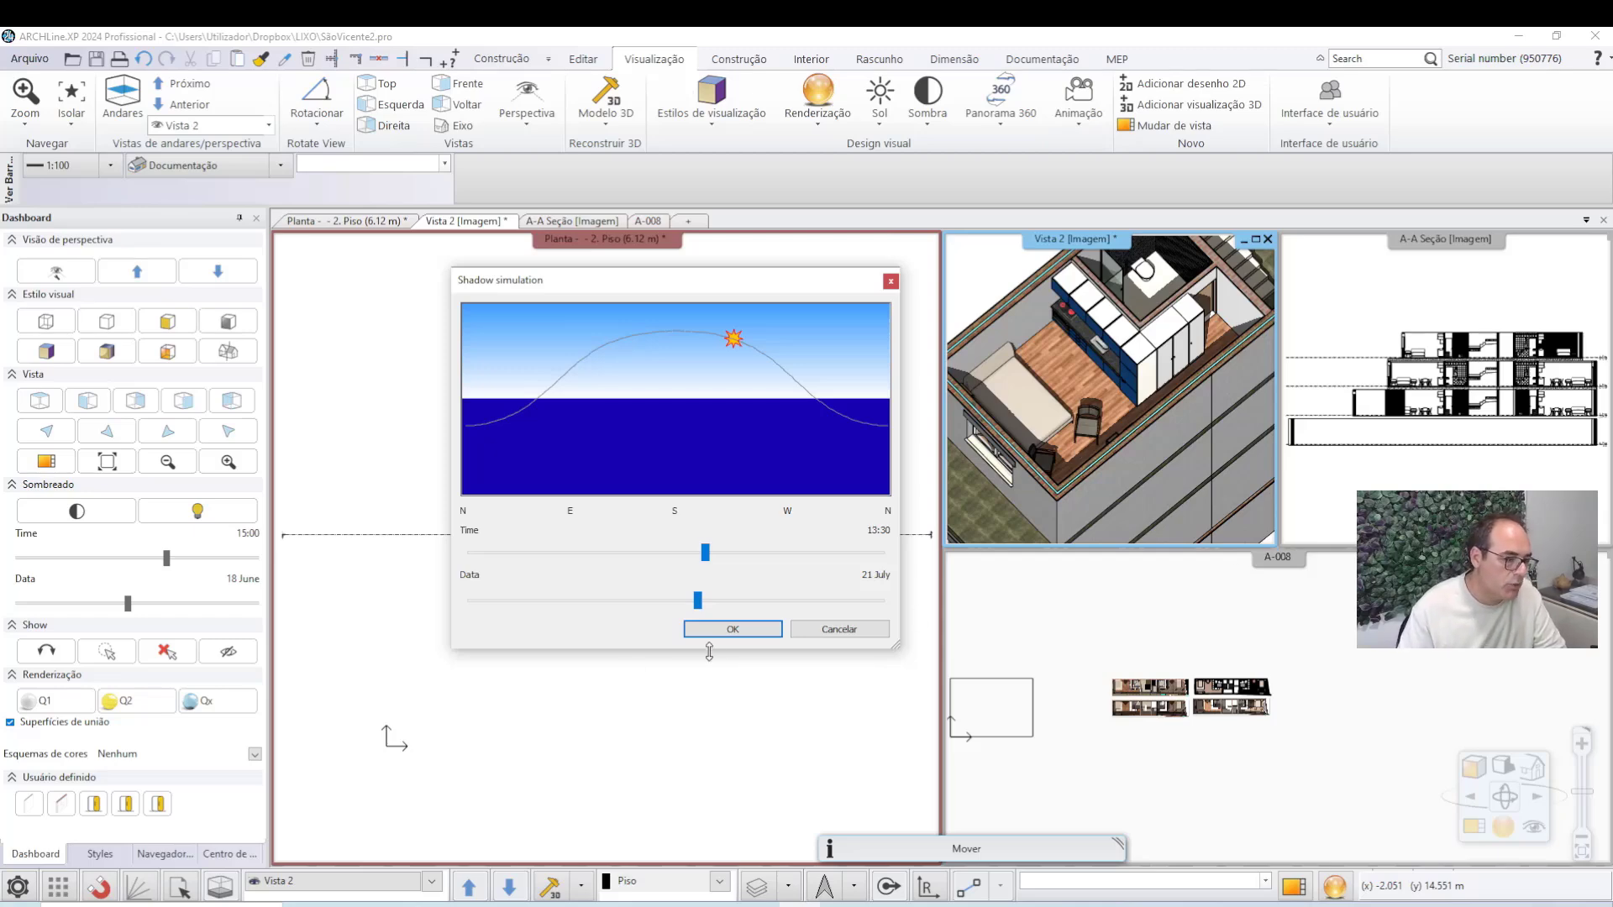
{"action": "left_click", "coordinate": [730, 629]}
Apply the sun and shadow simulation settings and show the 2. Piso floor plan enlarged at full window size.
{"action": "left_click", "coordinate": [735, 630]}
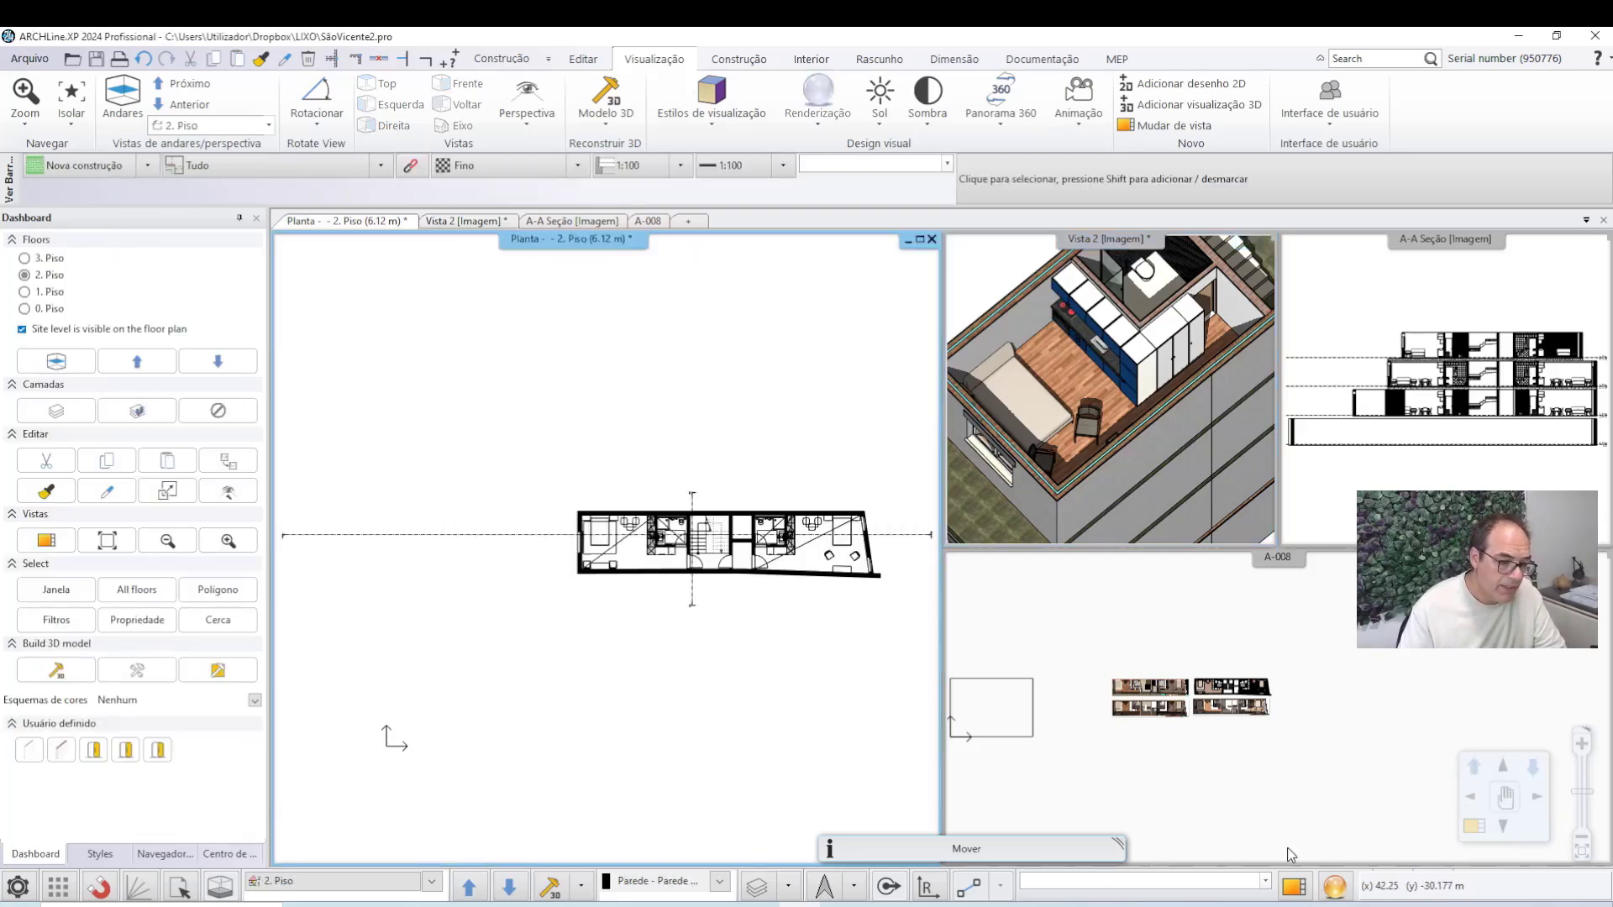
{"action": "left_click", "coordinate": [1475, 827]}
{"action": "scroll", "coordinate": [852, 601], "scroll_direction": "up", "scroll_amount": 3}
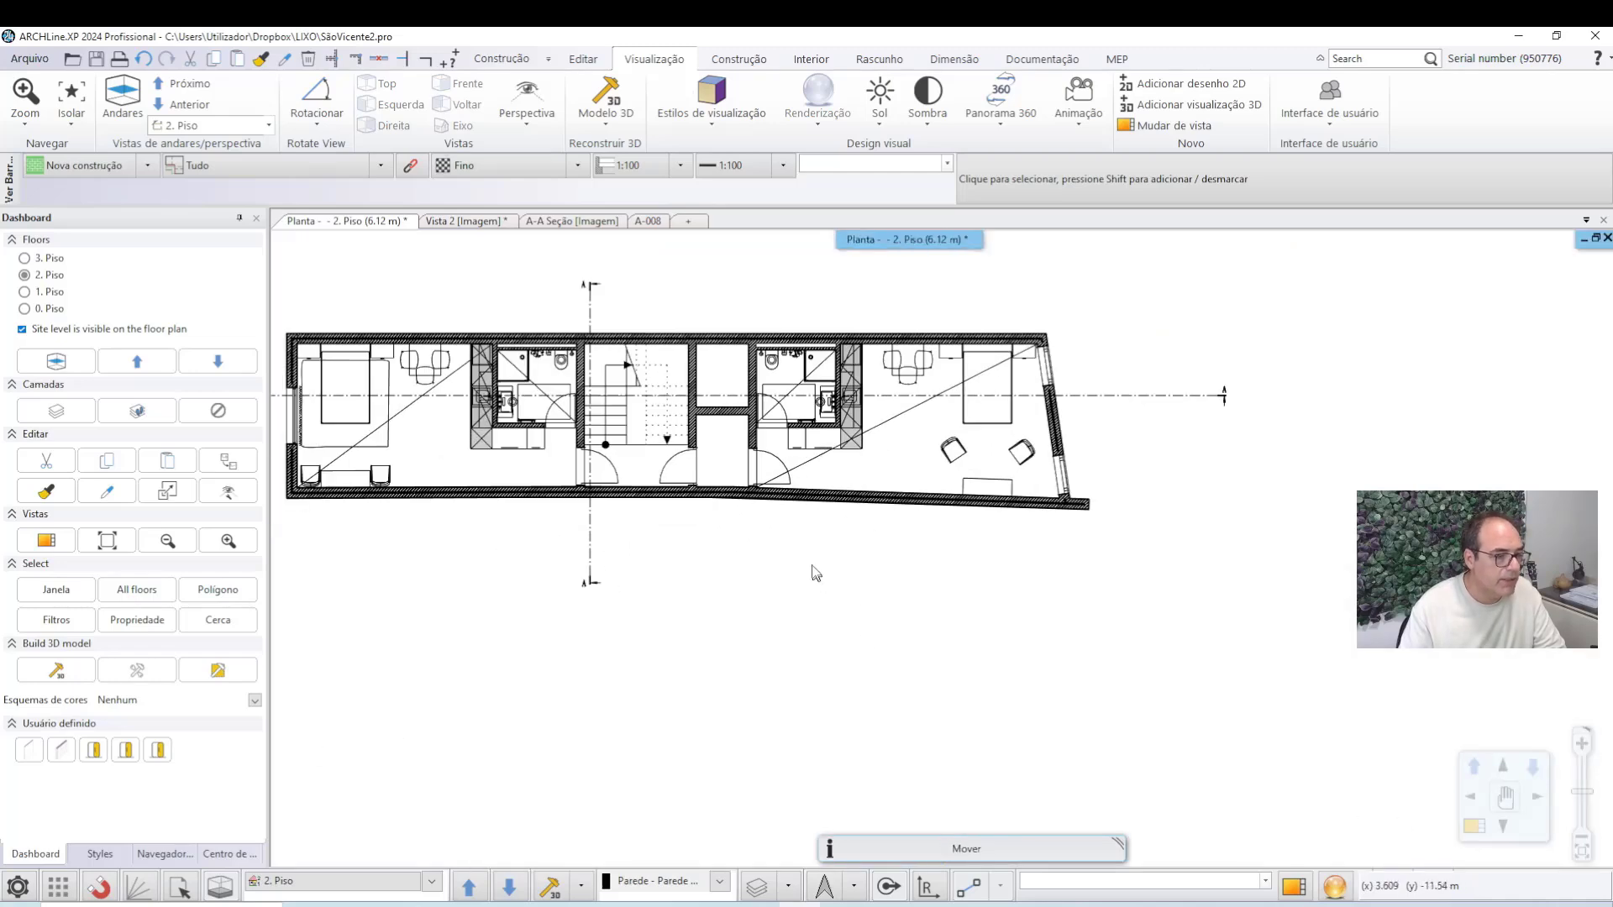
{"action": "middle_click_drag", "start_coordinate": [981, 610], "coordinate": [969, 727]}
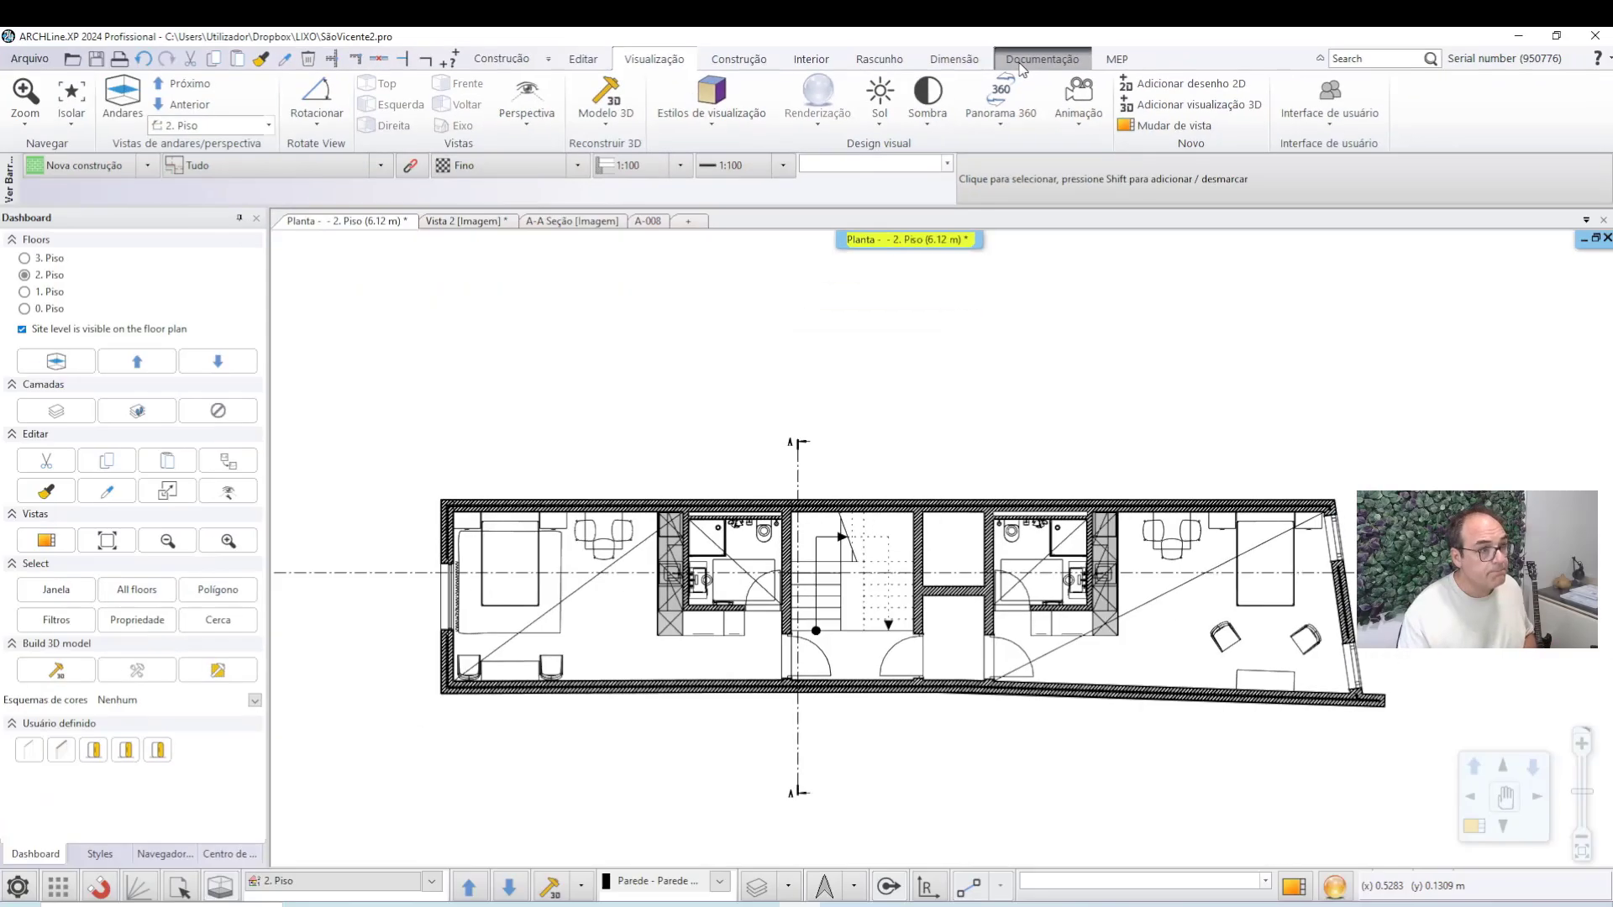
Create a floor plan image of 2. Piso with a resolution of 8192 pixels and a cut elevation of 1.5 m.
{"action": "left_click", "coordinate": [1021, 67]}
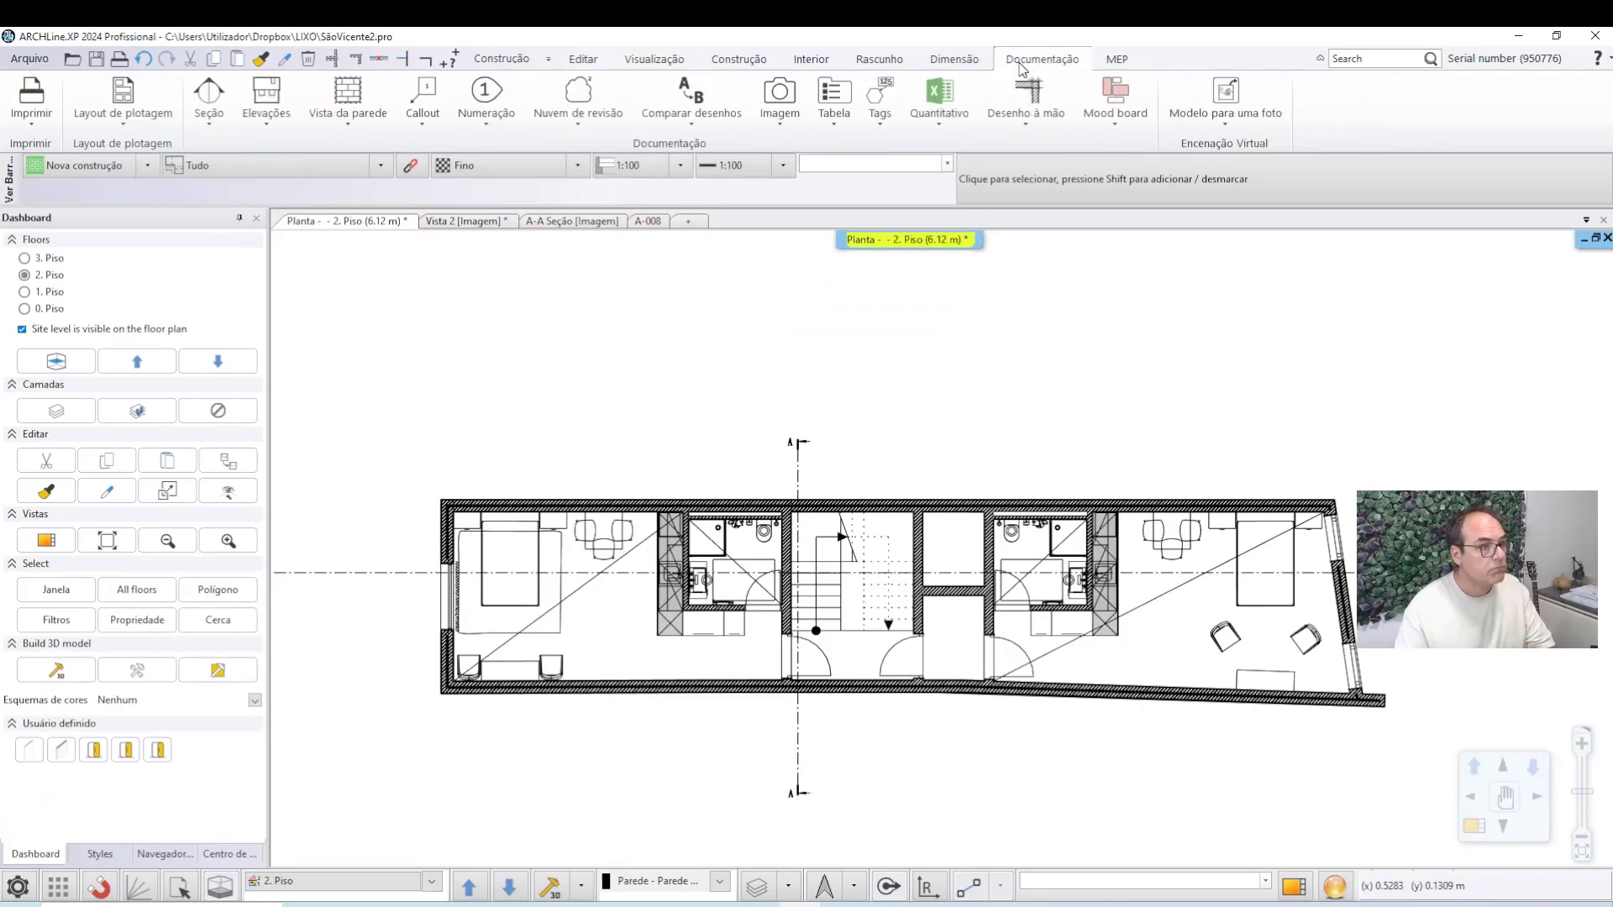
{"action": "left_click", "coordinate": [788, 118]}
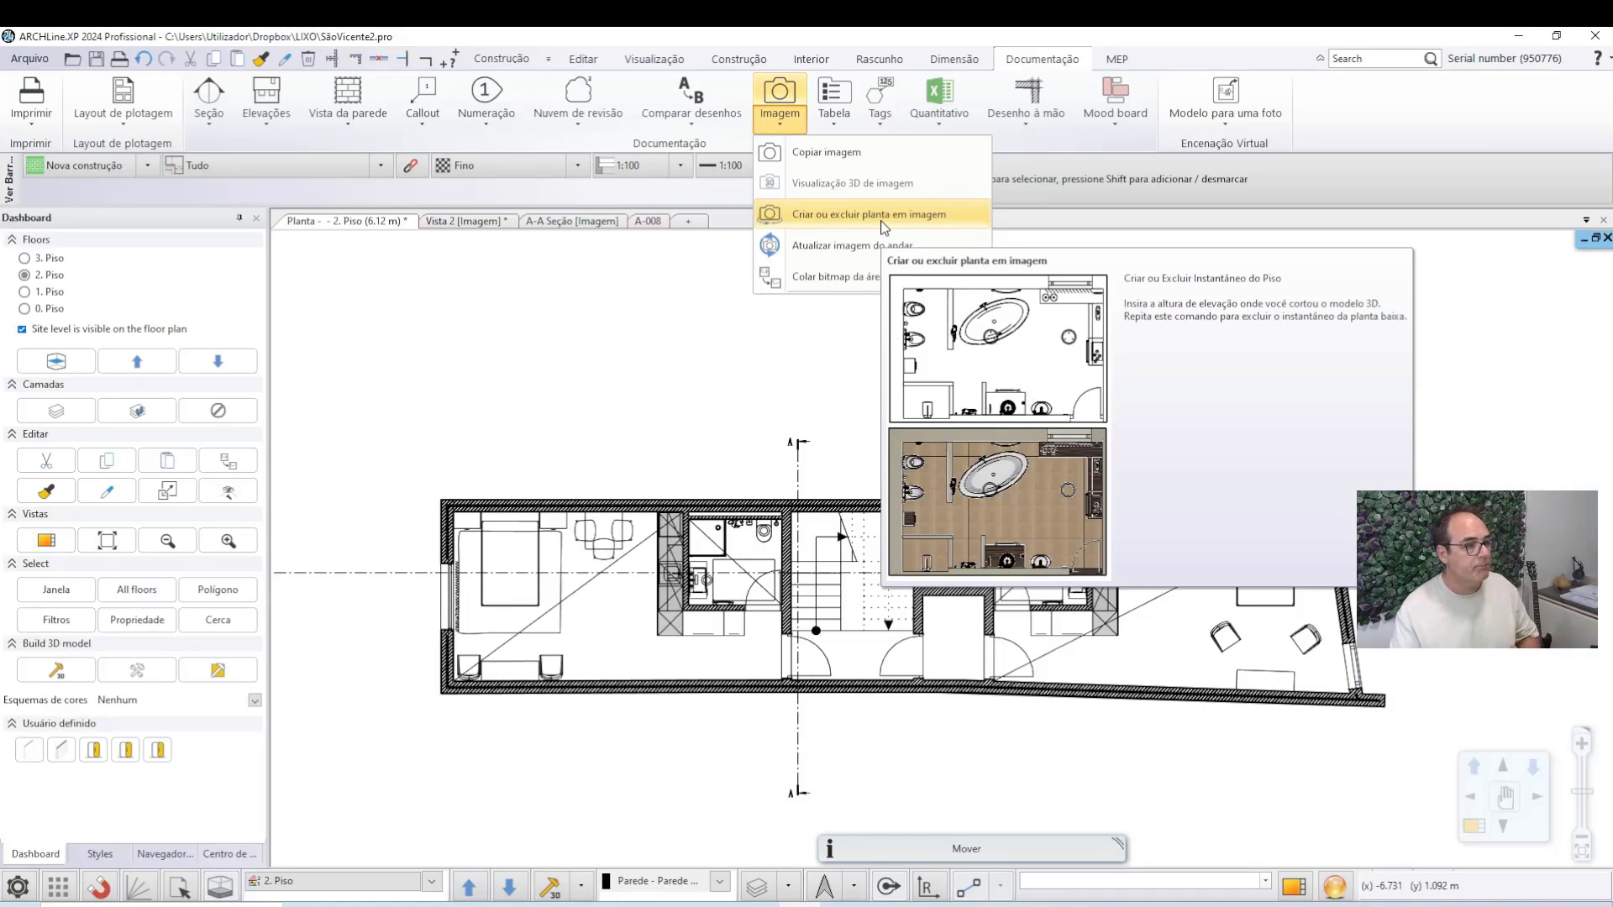
{"action": "left_click", "coordinate": [880, 221]}
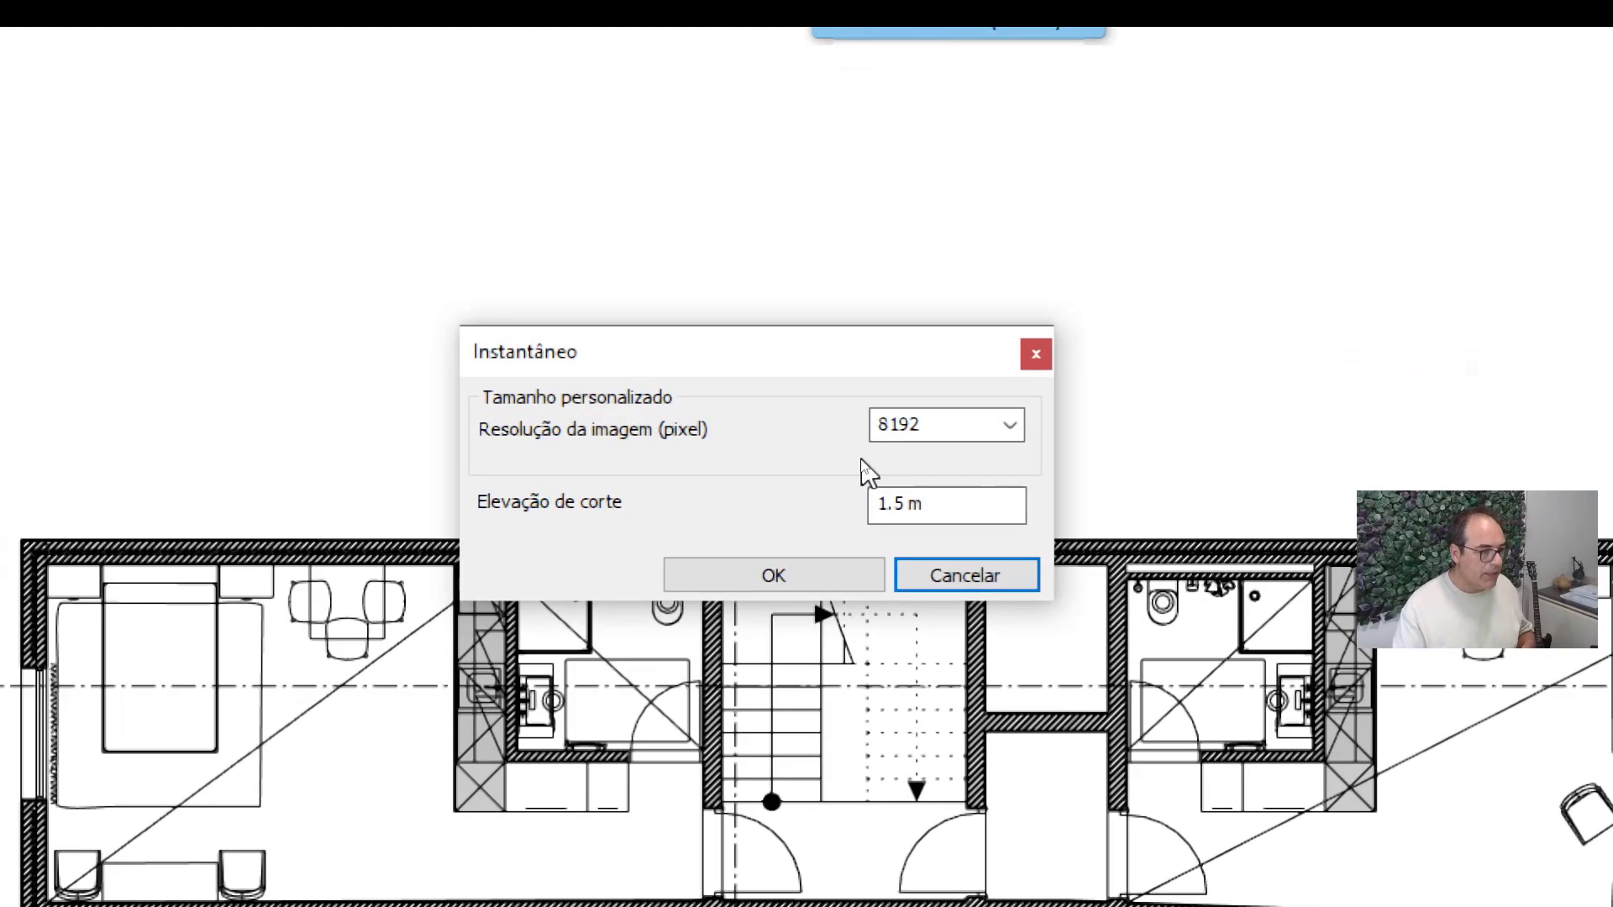
{"action": "left_click", "coordinate": [934, 442]}
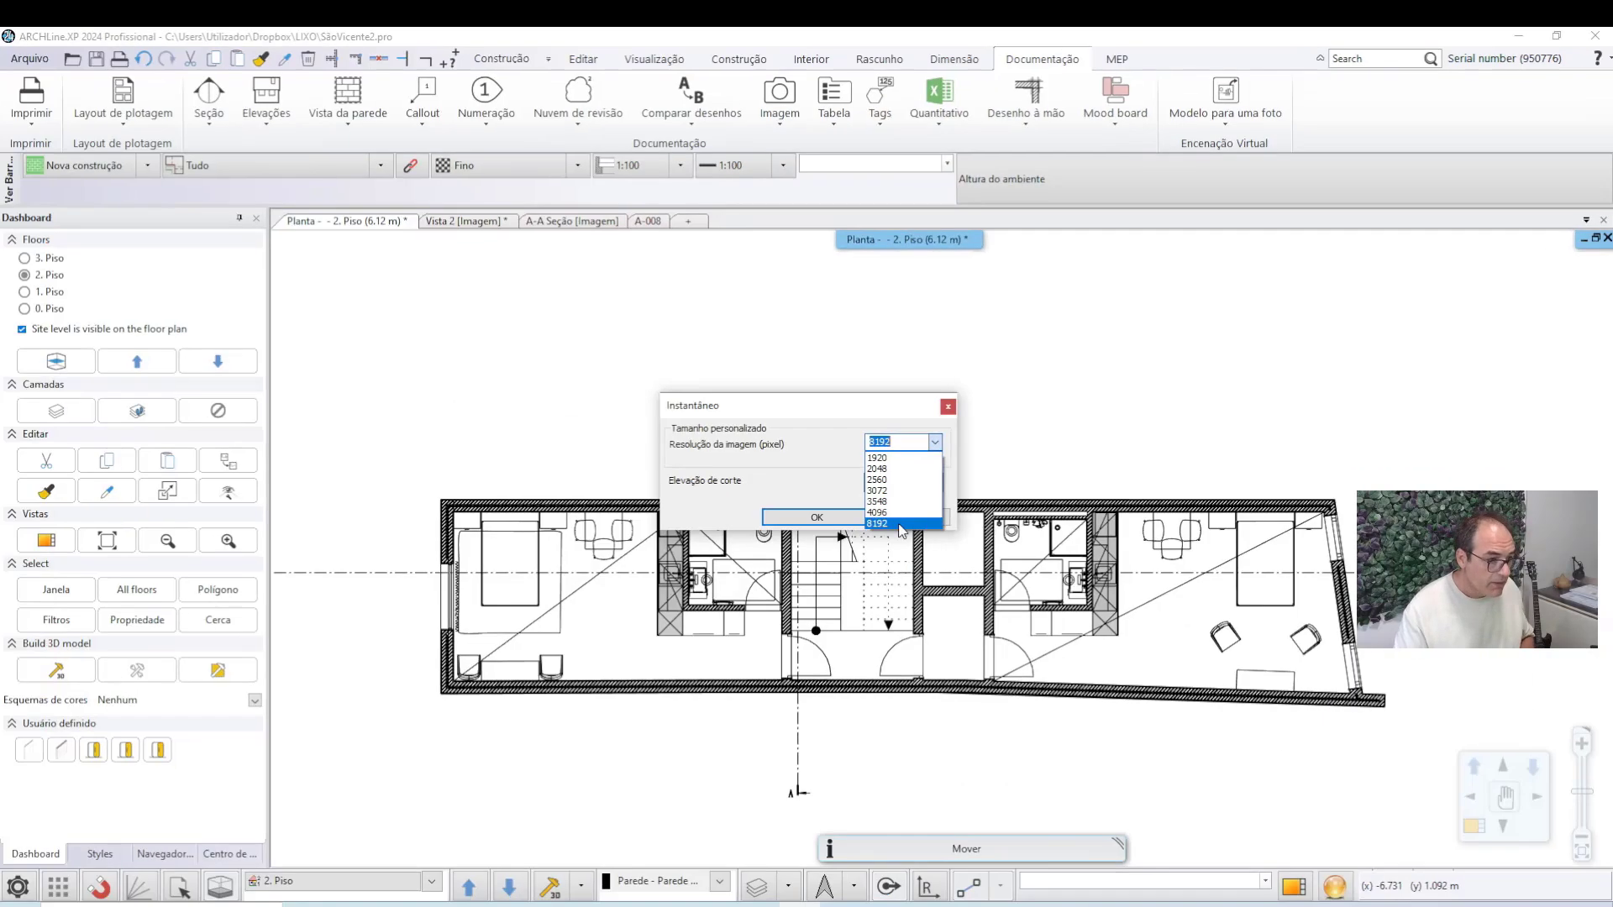
{"action": "left_click", "coordinate": [901, 524]}
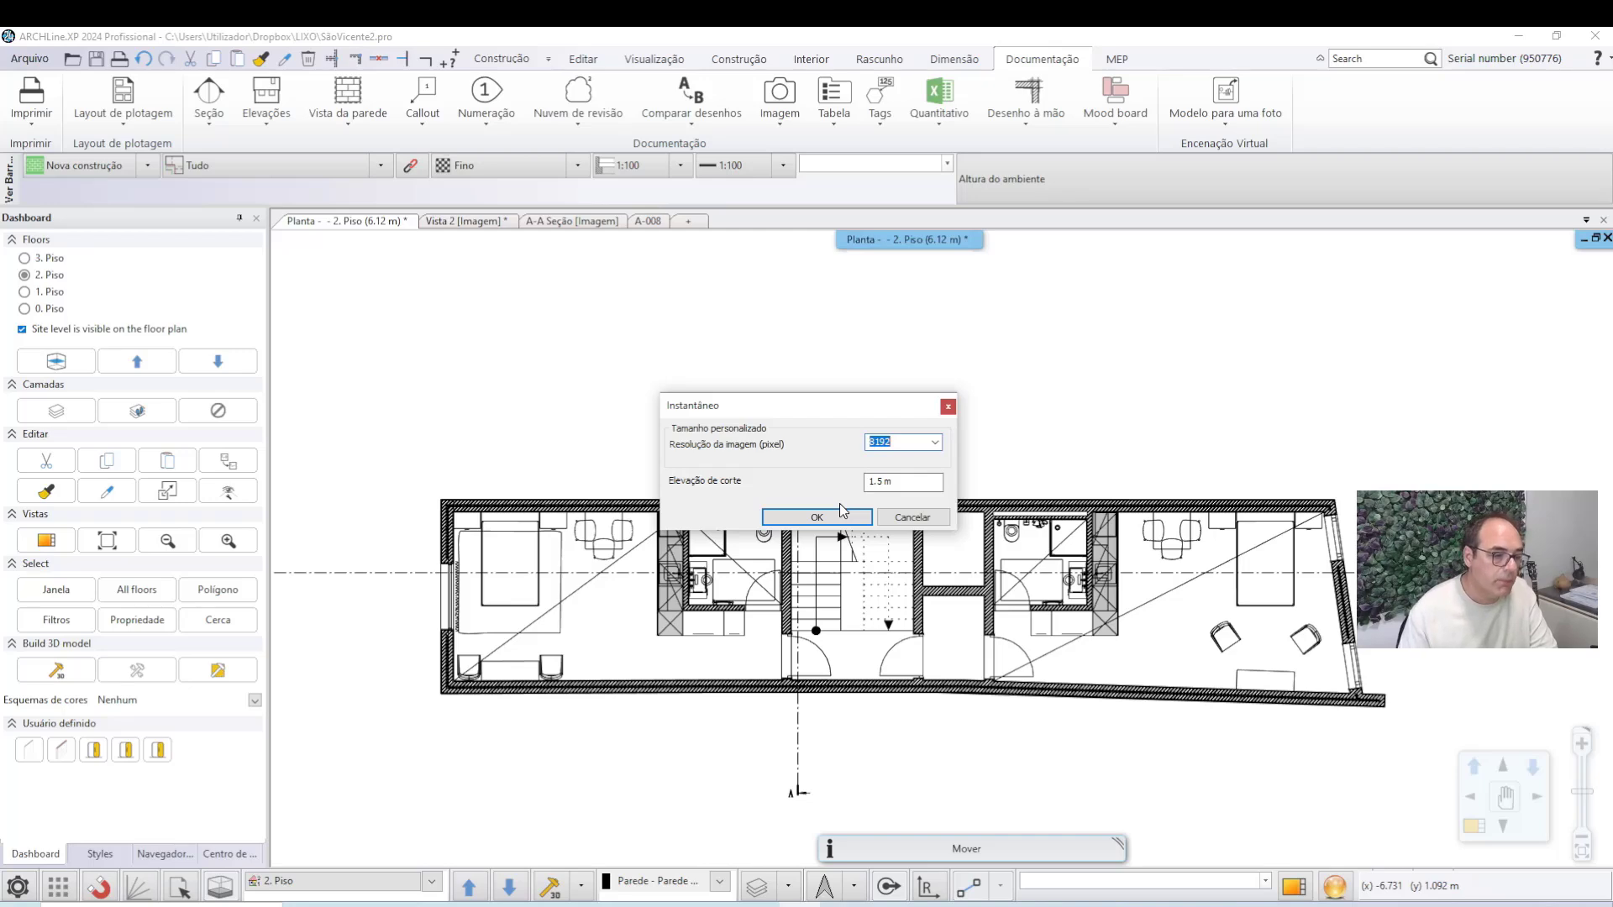
{"action": "key", "text": "Tab"}
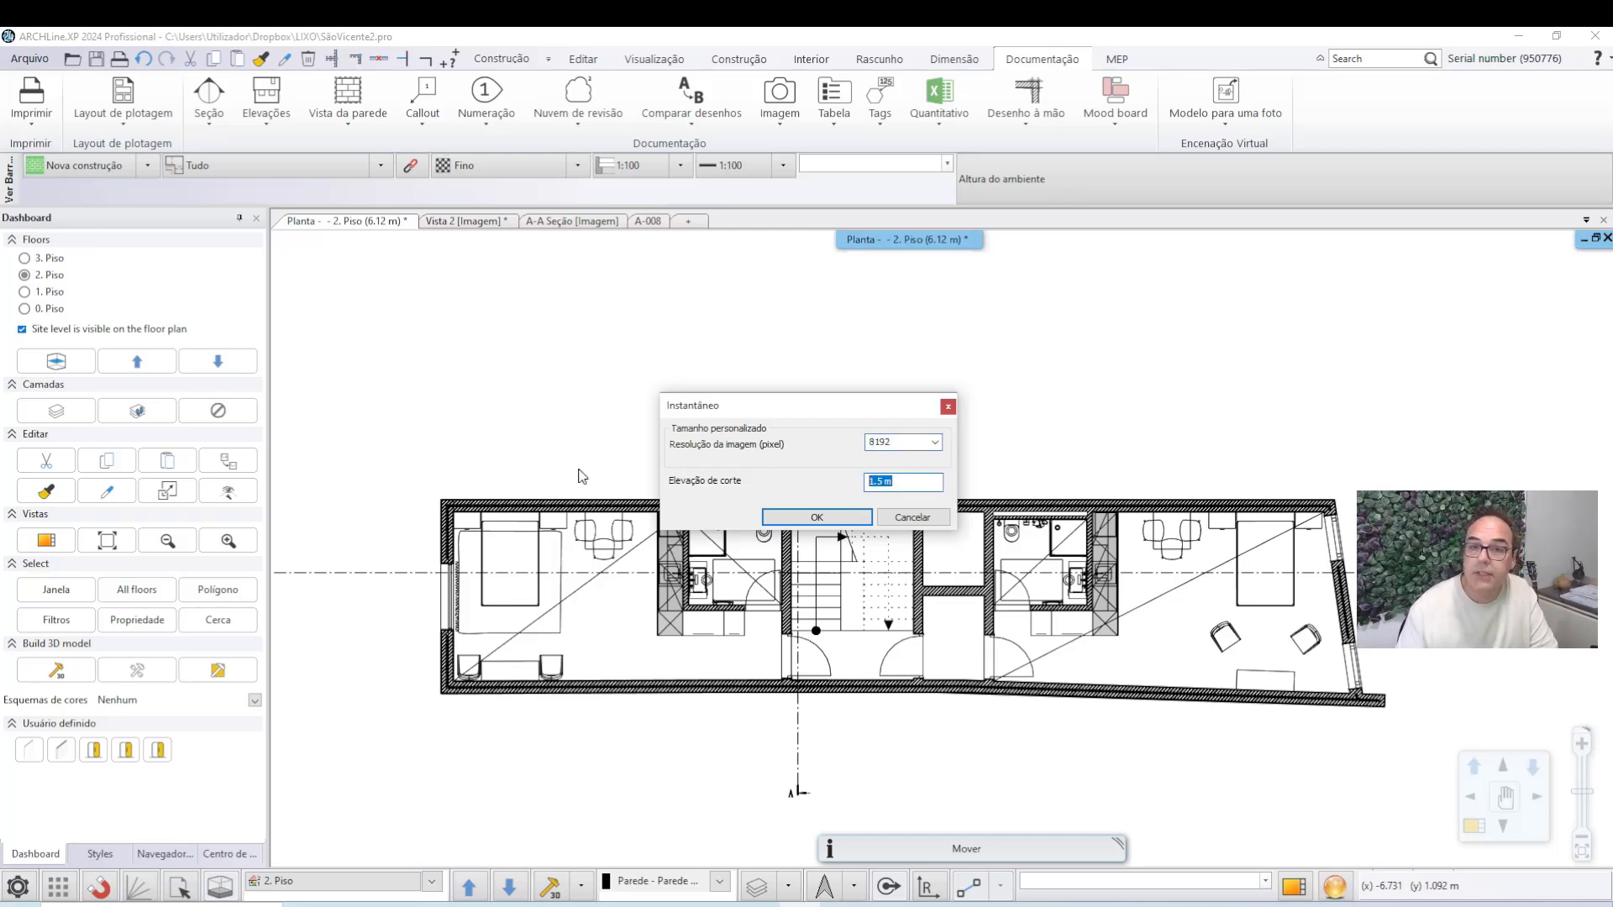
{"action": "left_click", "coordinate": [811, 517]}
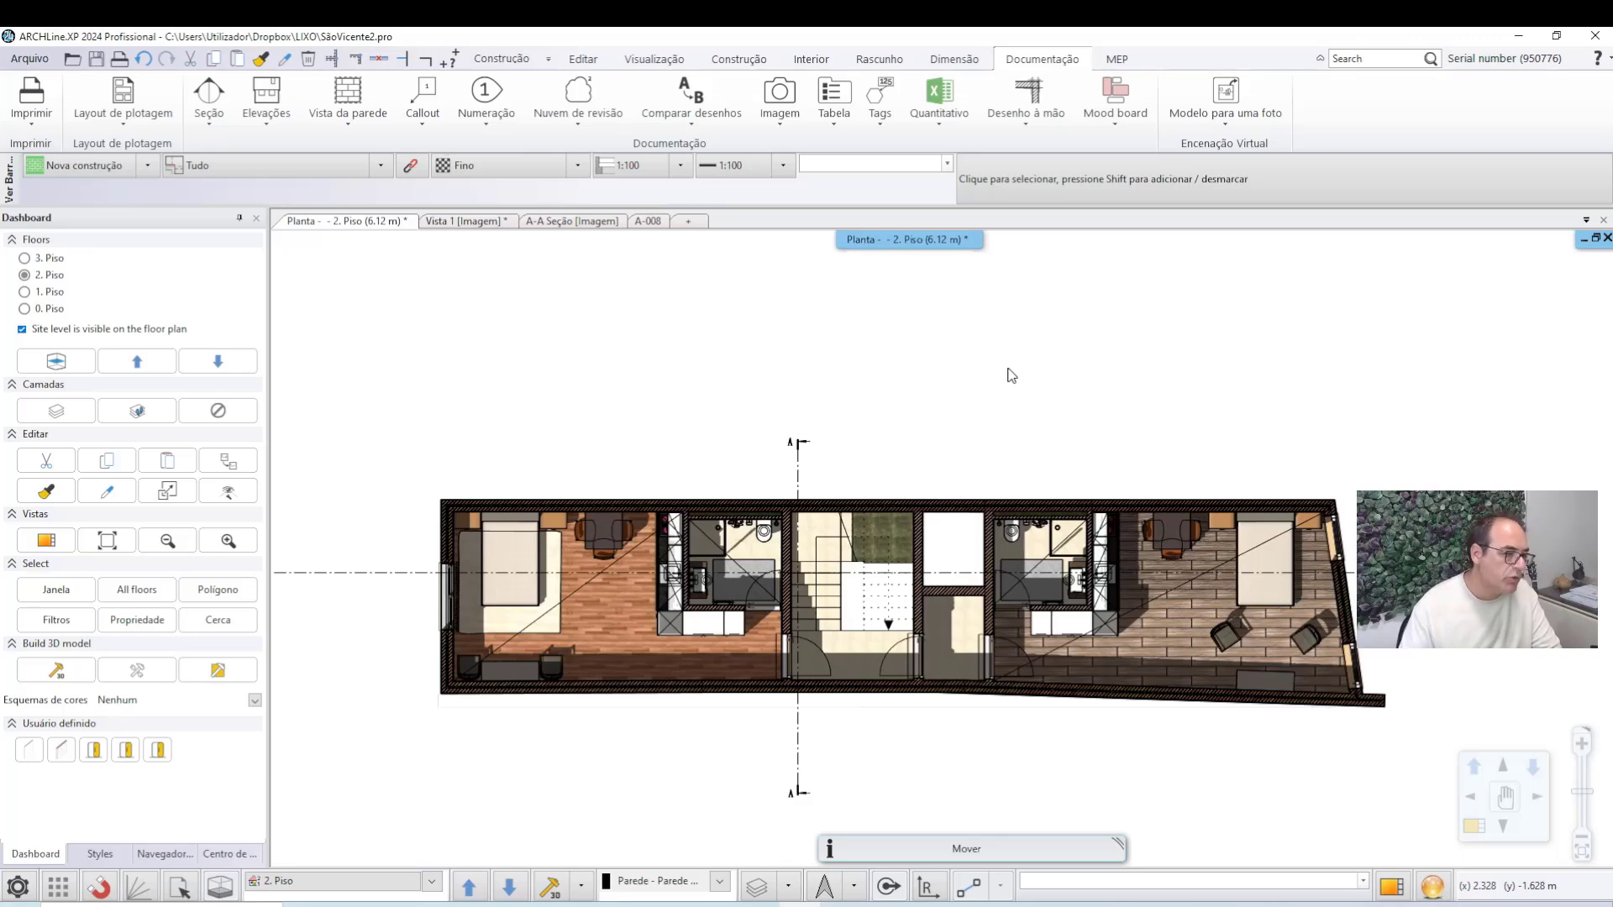
Move the rendered floor plan image about 8 m straight up, clear of the 2. Piso line drawing.
{"action": "left_click", "coordinate": [622, 646]}
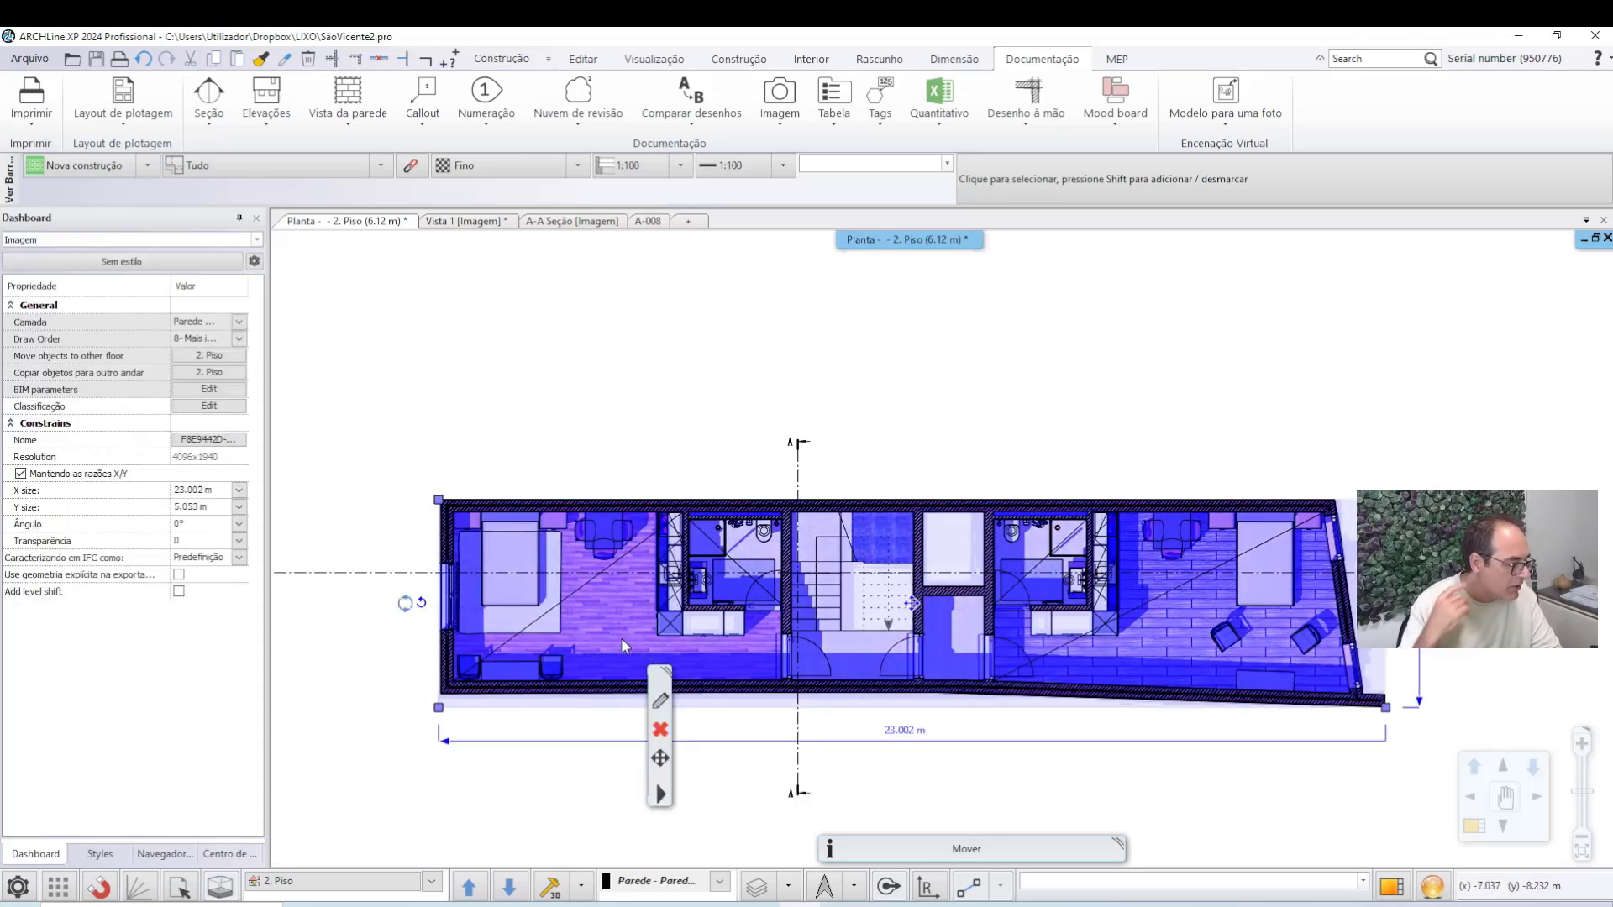
{"action": "left_click", "coordinate": [669, 766]}
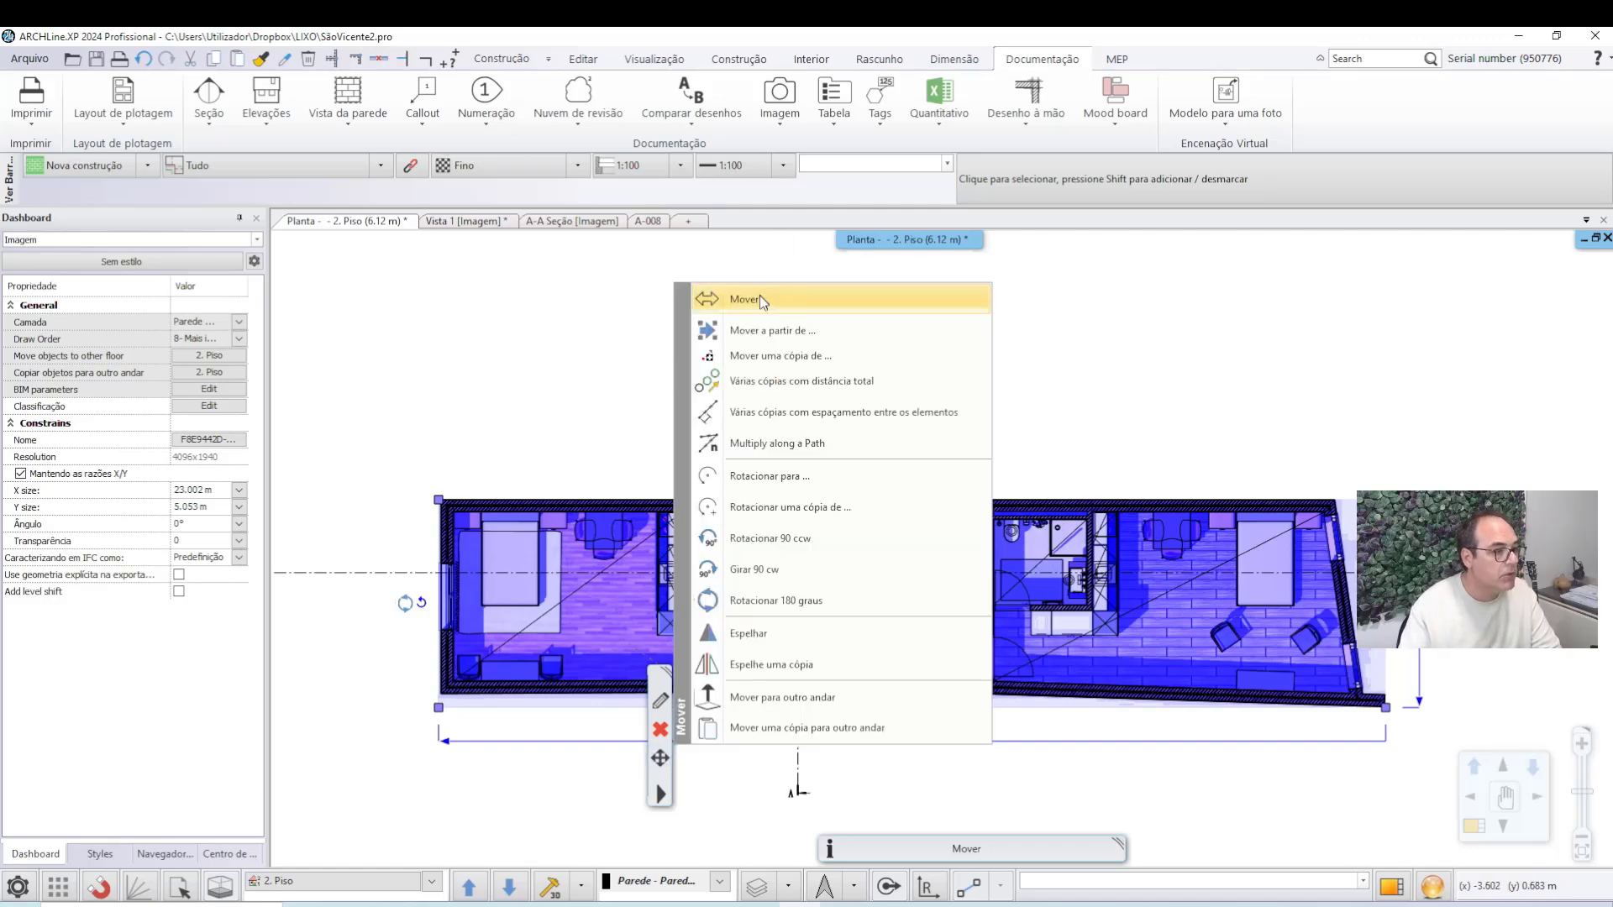
{"action": "left_click", "coordinate": [756, 295]}
{"action": "middle_click_drag", "start_coordinate": [872, 362], "coordinate": [891, 589]}
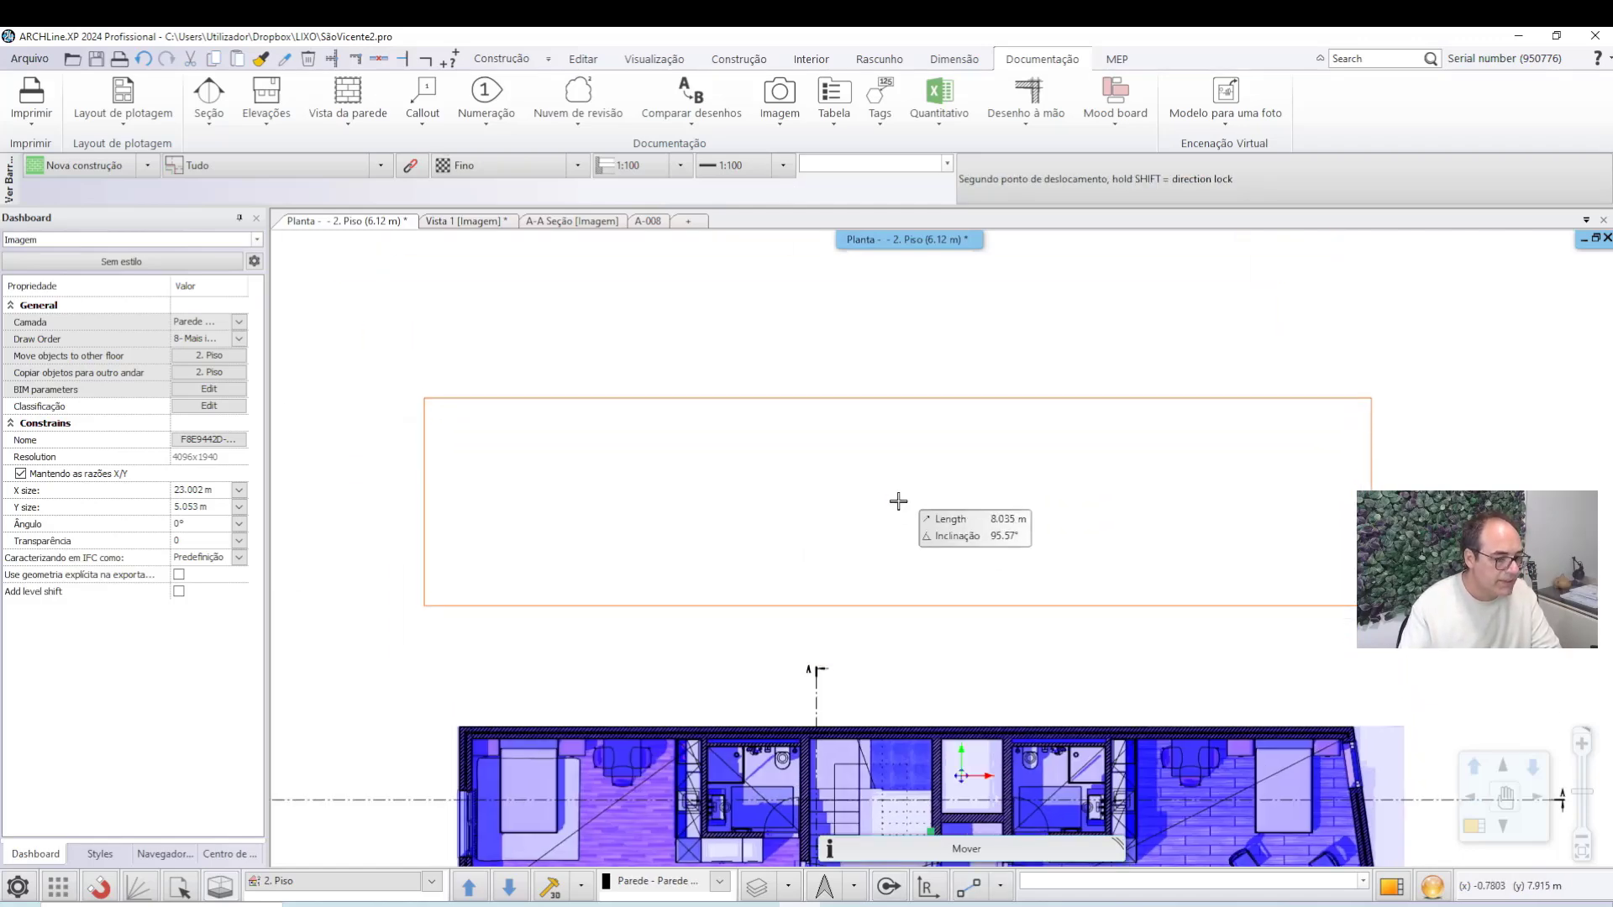
{"action": "left_click", "coordinate": [933, 500]}
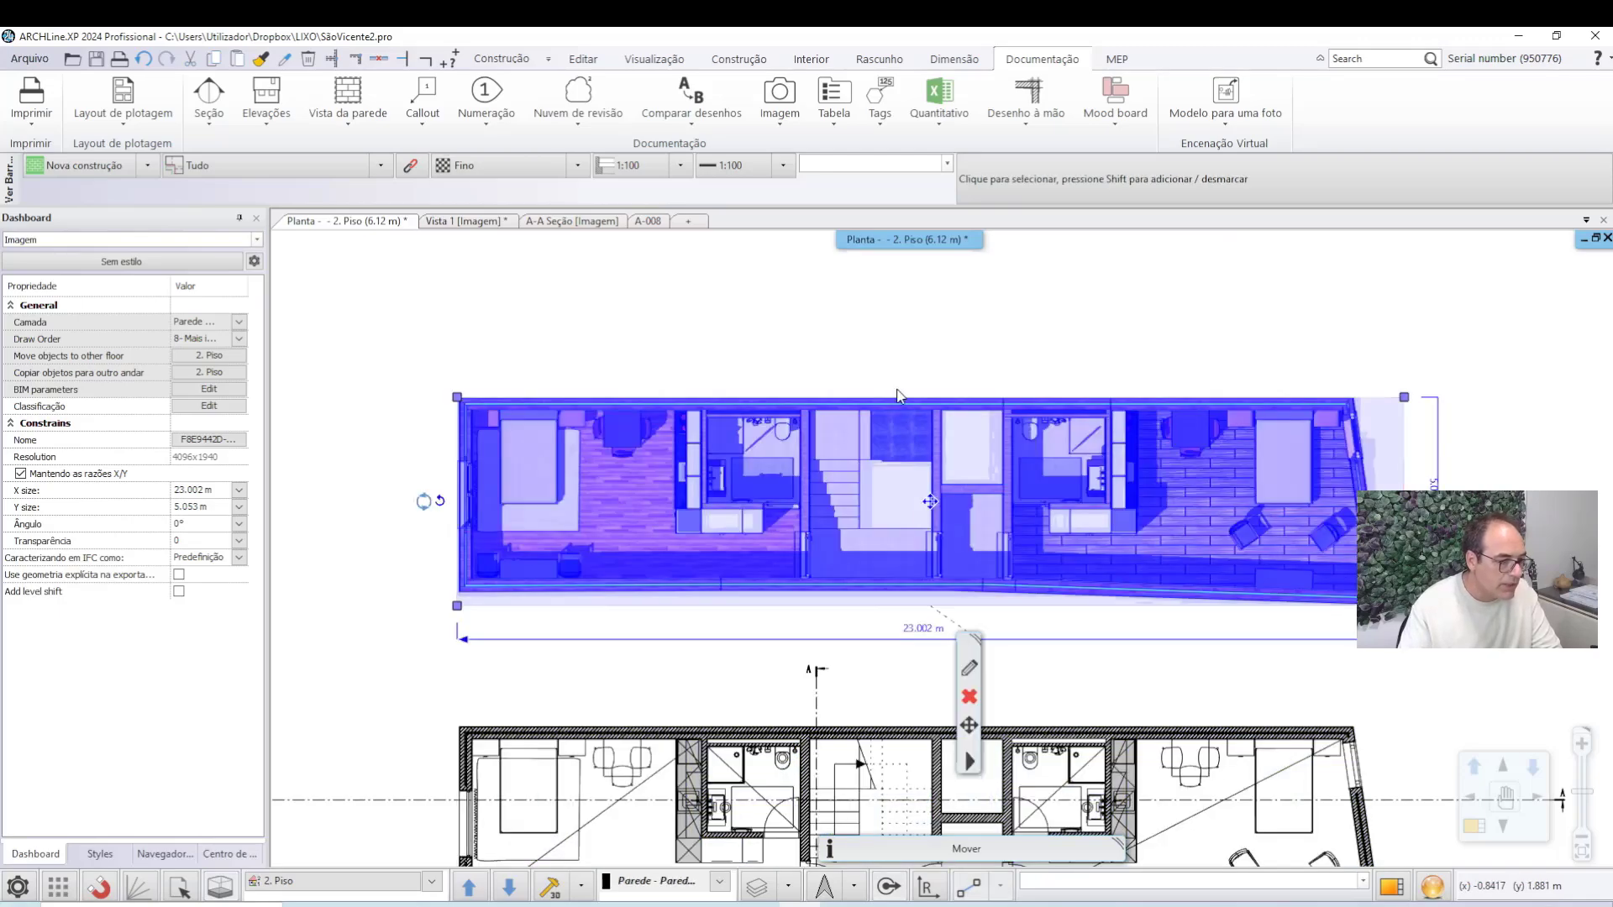
{"action": "key", "text": "Escape"}
Examine the rendered plan image up close, covering the room materials, furniture shadows and the wall layers at the slanted wall's upper corner.
{"action": "scroll", "coordinate": [882, 471], "scroll_direction": "up", "scroll_amount": 5}
{"action": "scroll", "coordinate": [1140, 554], "scroll_direction": "down", "scroll_amount": 3}
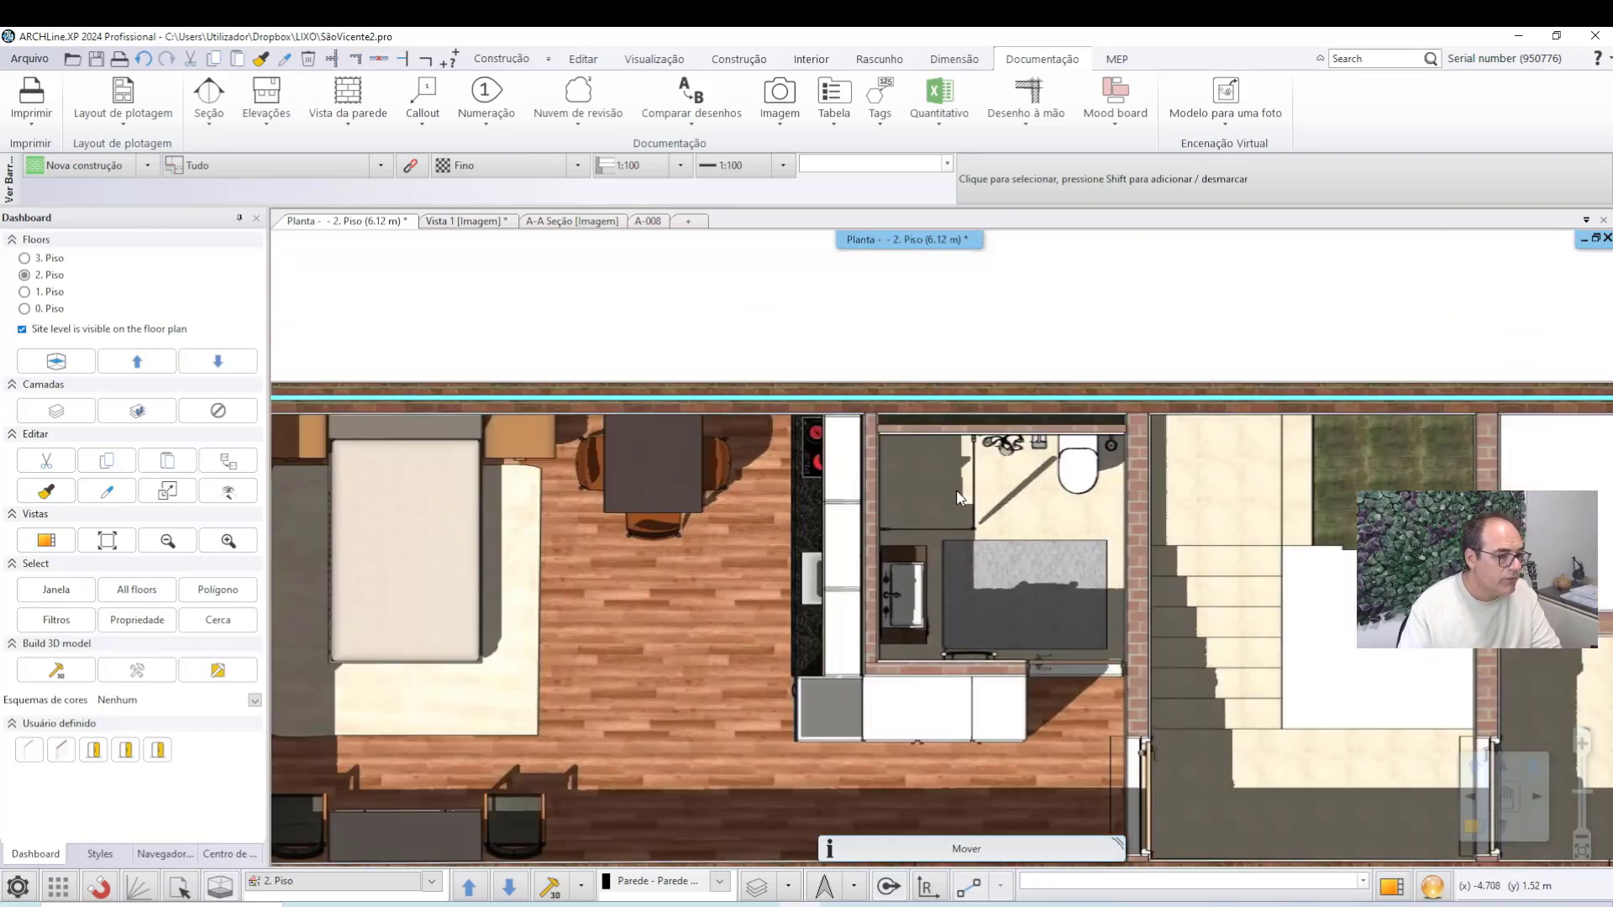
{"action": "scroll", "coordinate": [1141, 554], "scroll_direction": "up", "scroll_amount": 5}
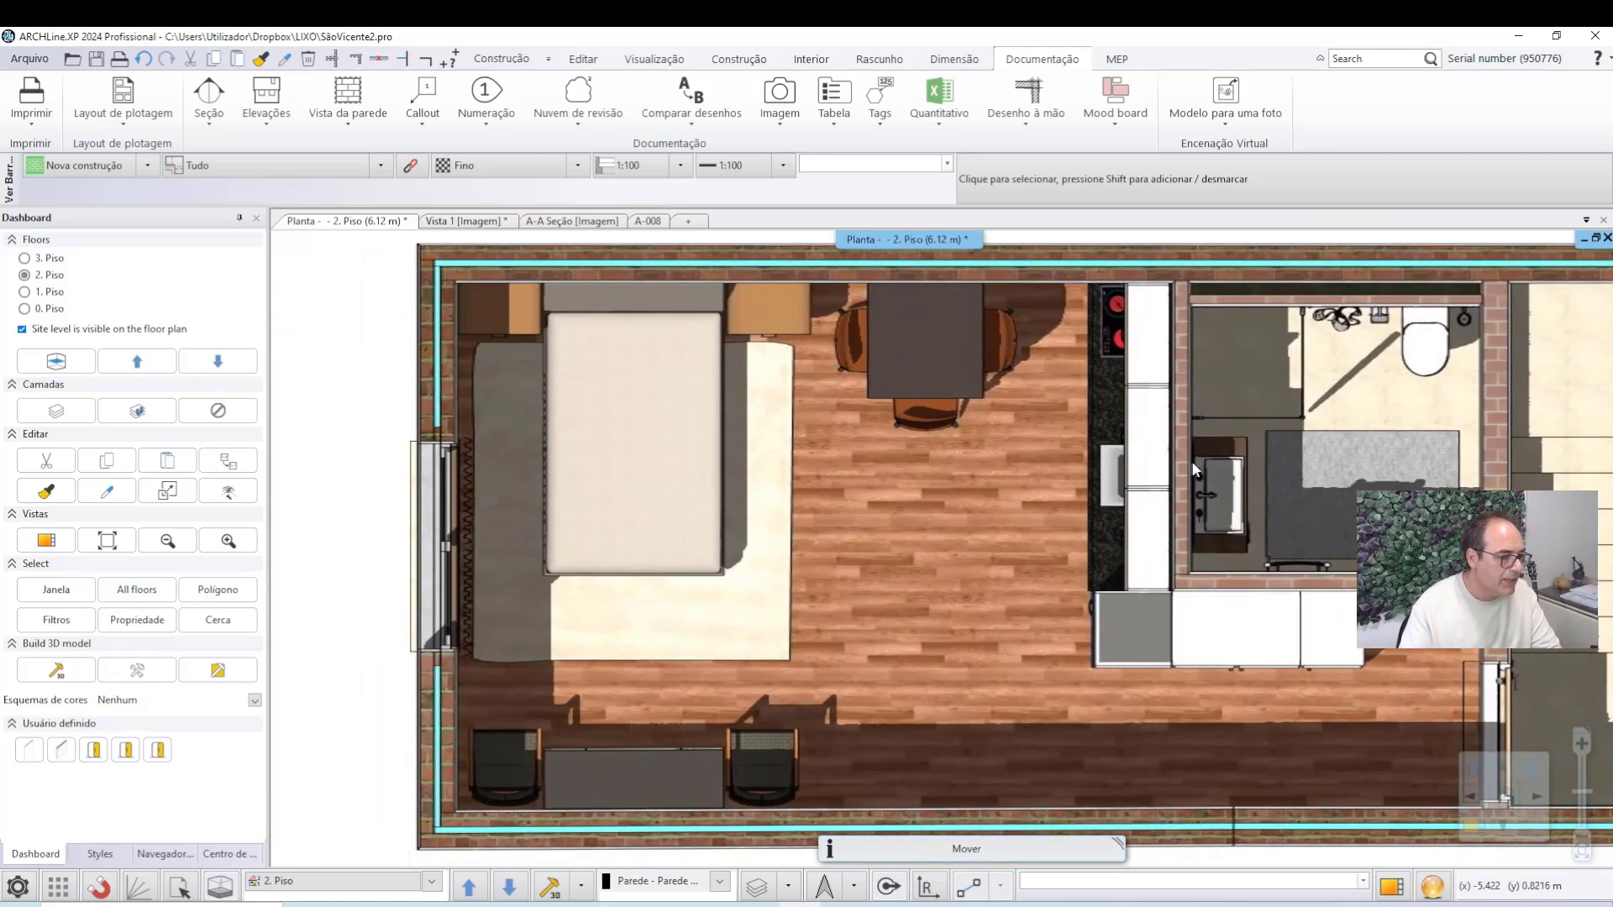
{"action": "scroll", "coordinate": [912, 631], "scroll_direction": "down", "scroll_amount": 3}
{"action": "scroll", "coordinate": [1060, 519], "scroll_direction": "up", "scroll_amount": 4}
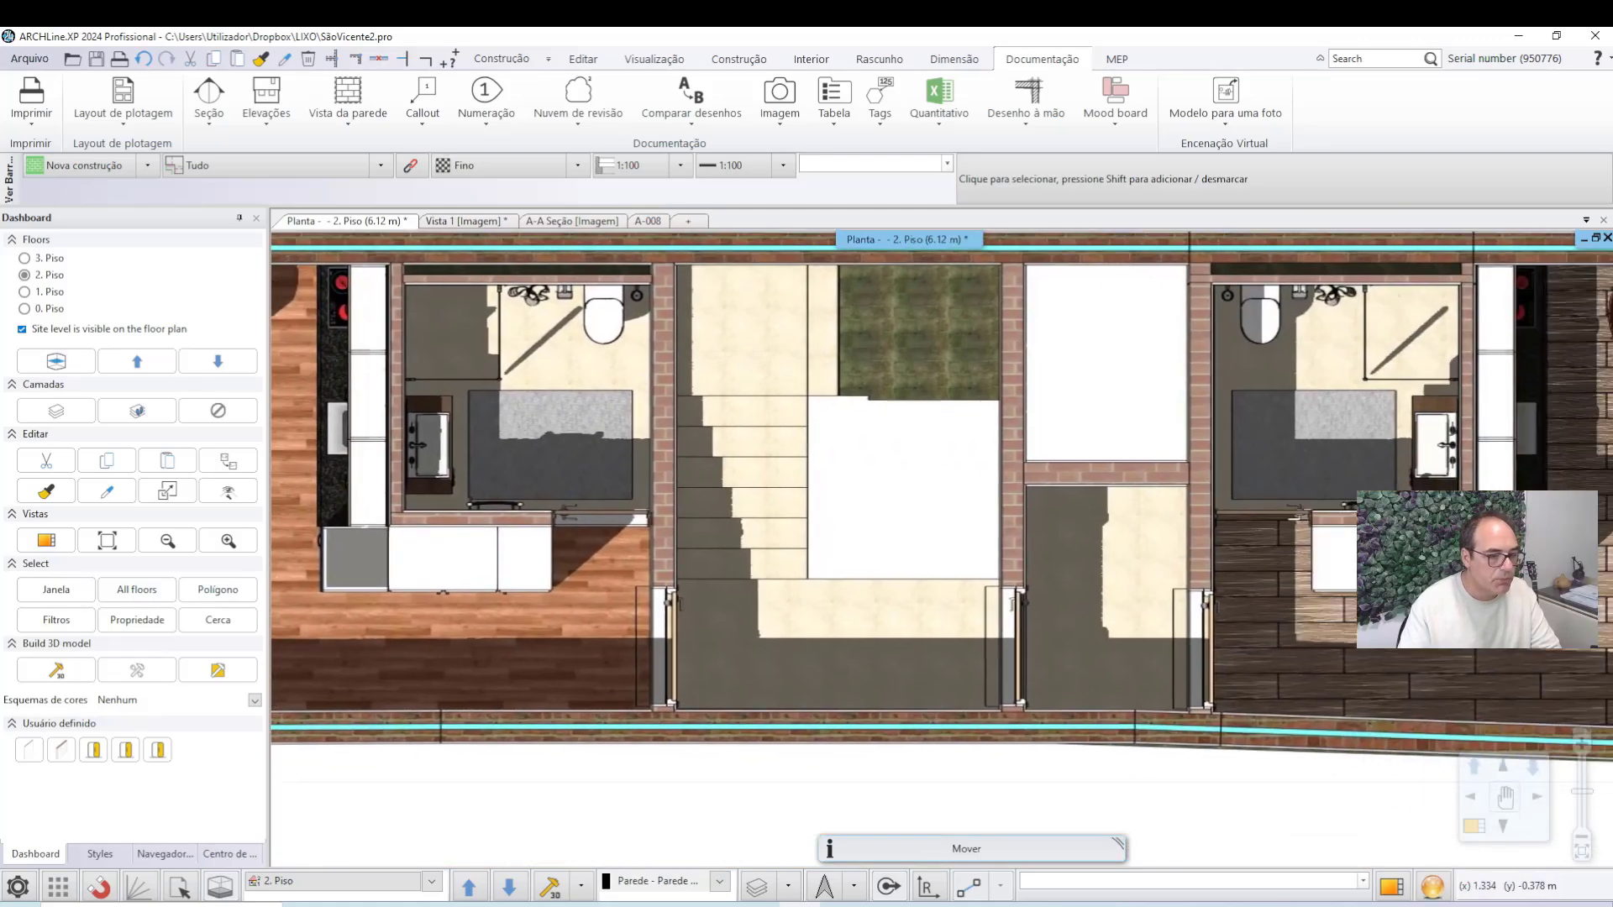
{"action": "scroll", "coordinate": [1060, 519], "scroll_direction": "down", "scroll_amount": 2}
{"action": "scroll", "coordinate": [1075, 520], "scroll_direction": "up", "scroll_amount": 7}
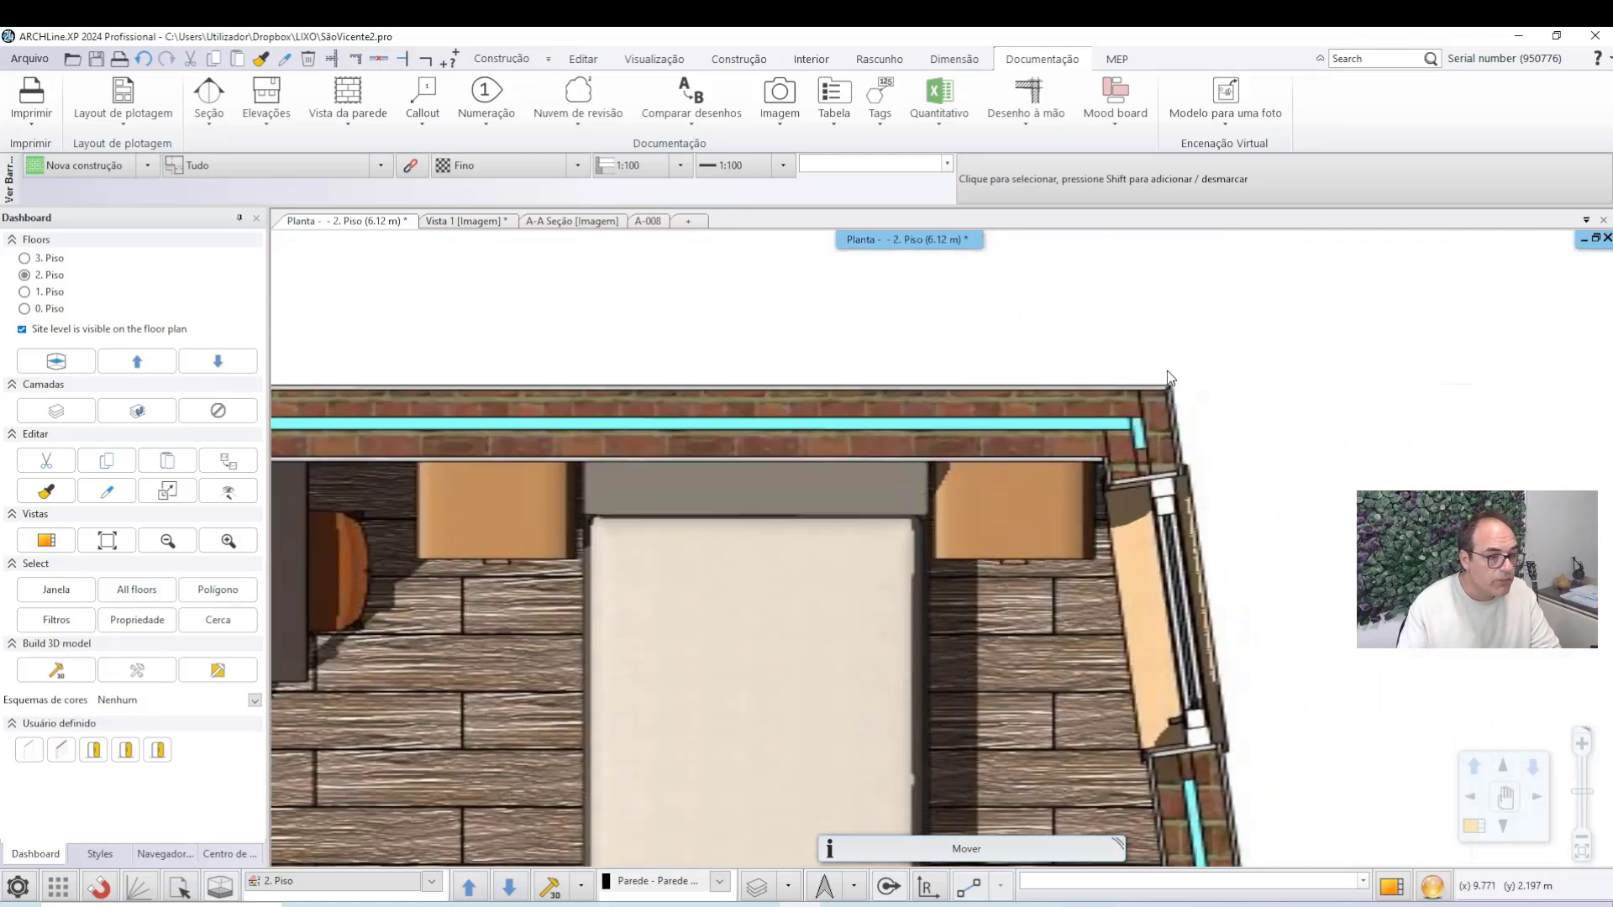
{"action": "scroll", "coordinate": [1082, 516], "scroll_direction": "up", "scroll_amount": 3}
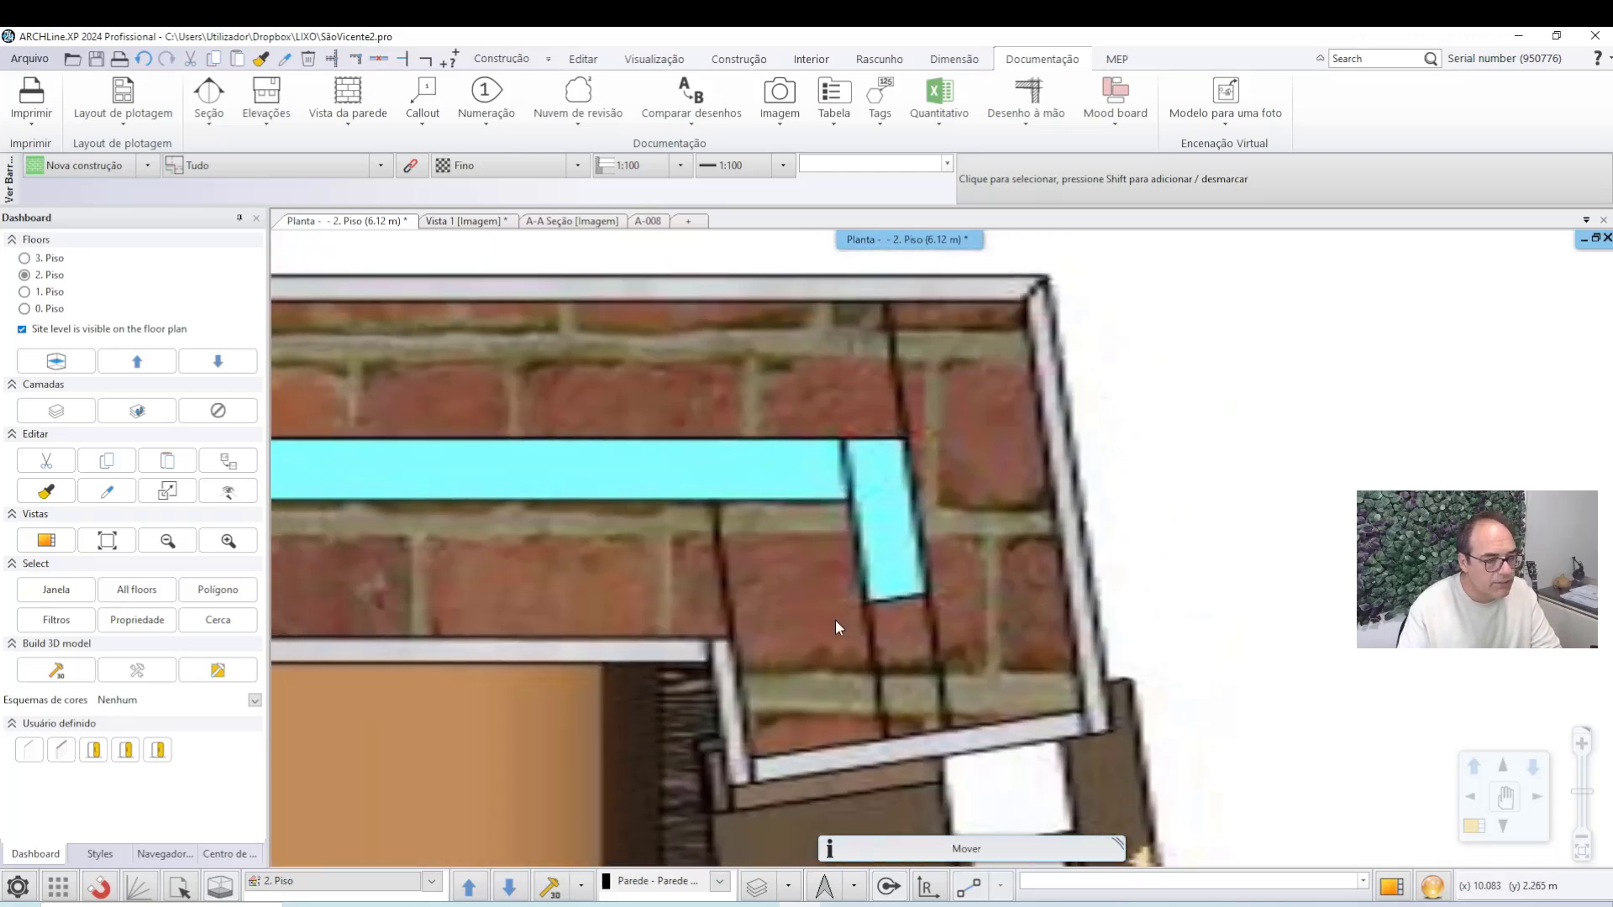
{"action": "scroll", "coordinate": [672, 411], "scroll_direction": "down", "scroll_amount": 3}
{"action": "scroll", "coordinate": [966, 555], "scroll_direction": "up", "scroll_amount": 2}
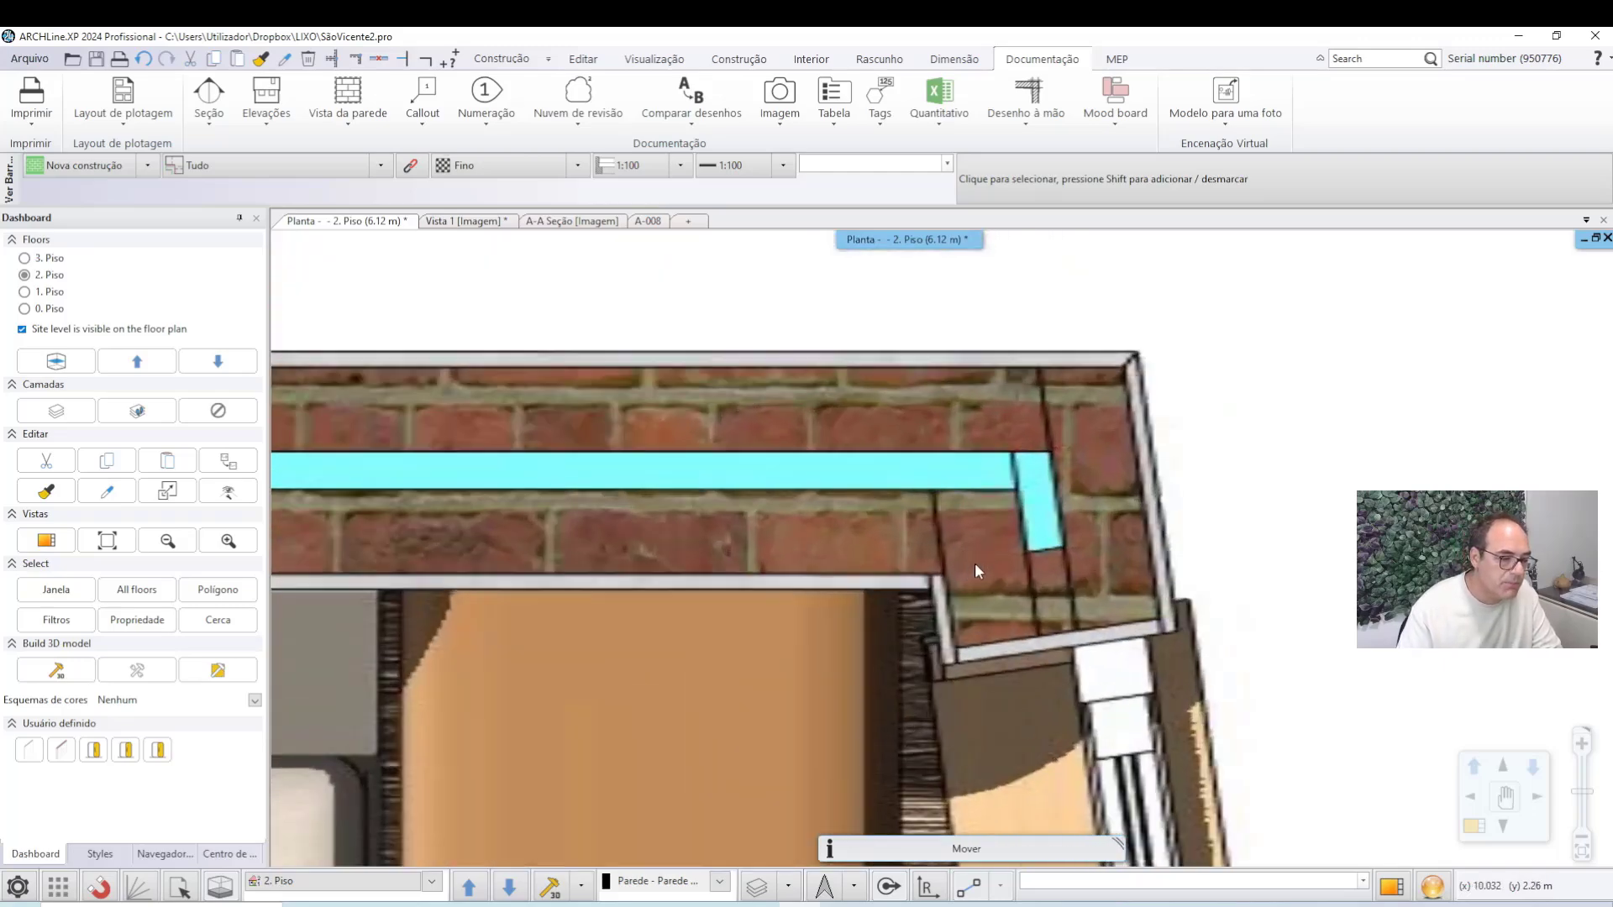
{"action": "scroll", "coordinate": [915, 607], "scroll_direction": "down", "scroll_amount": 6}
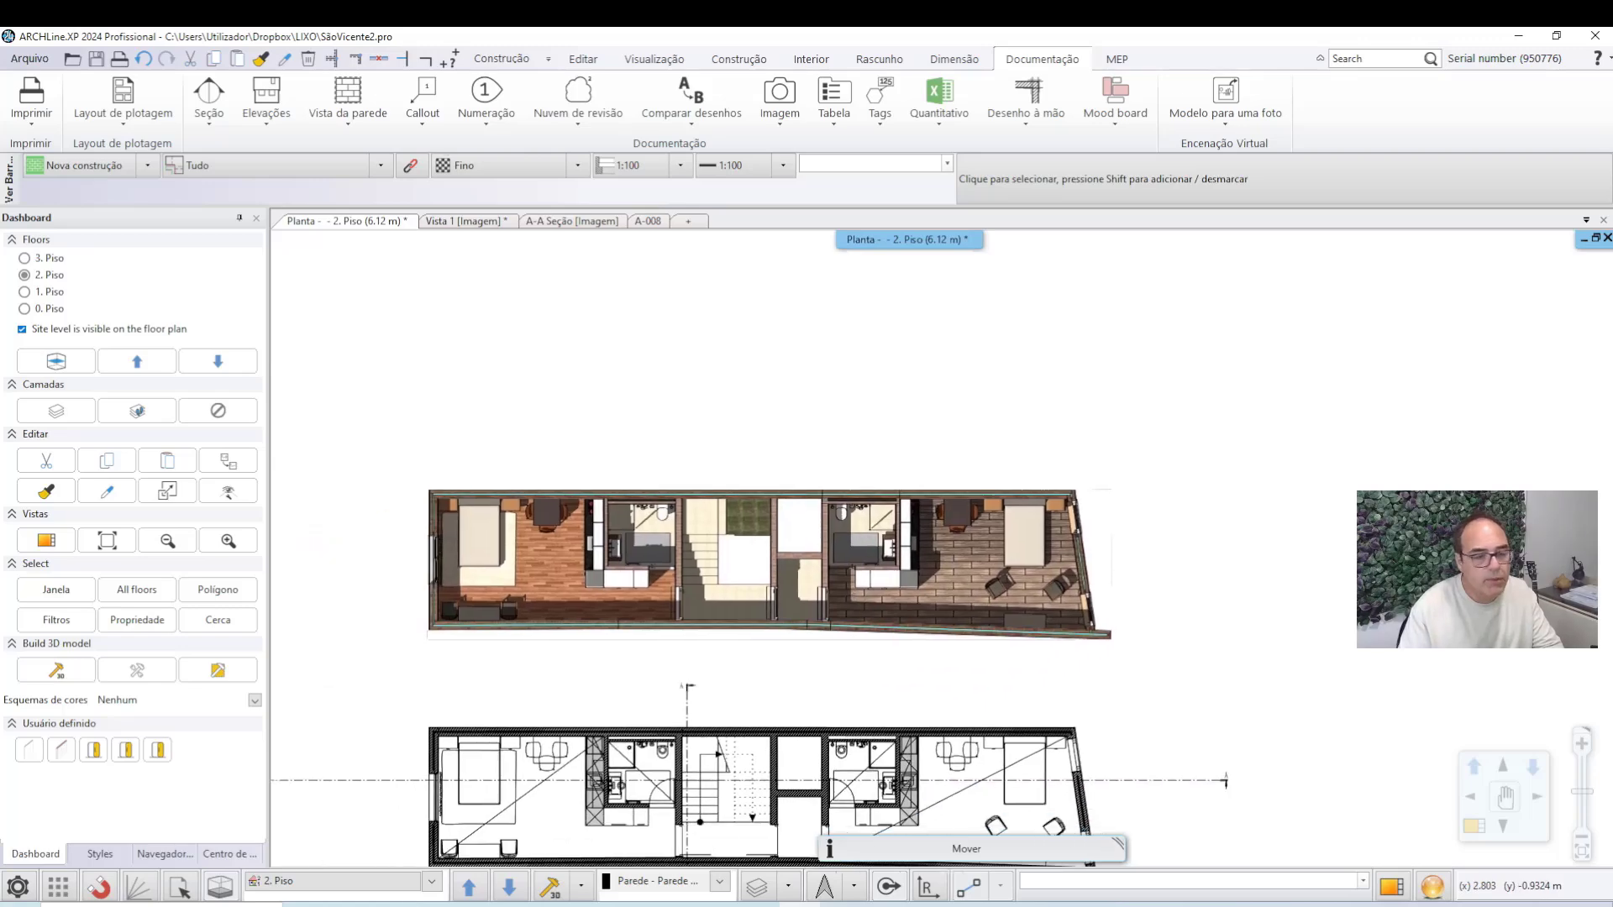
{"action": "scroll", "coordinate": [890, 554], "scroll_direction": "up", "scroll_amount": 3}
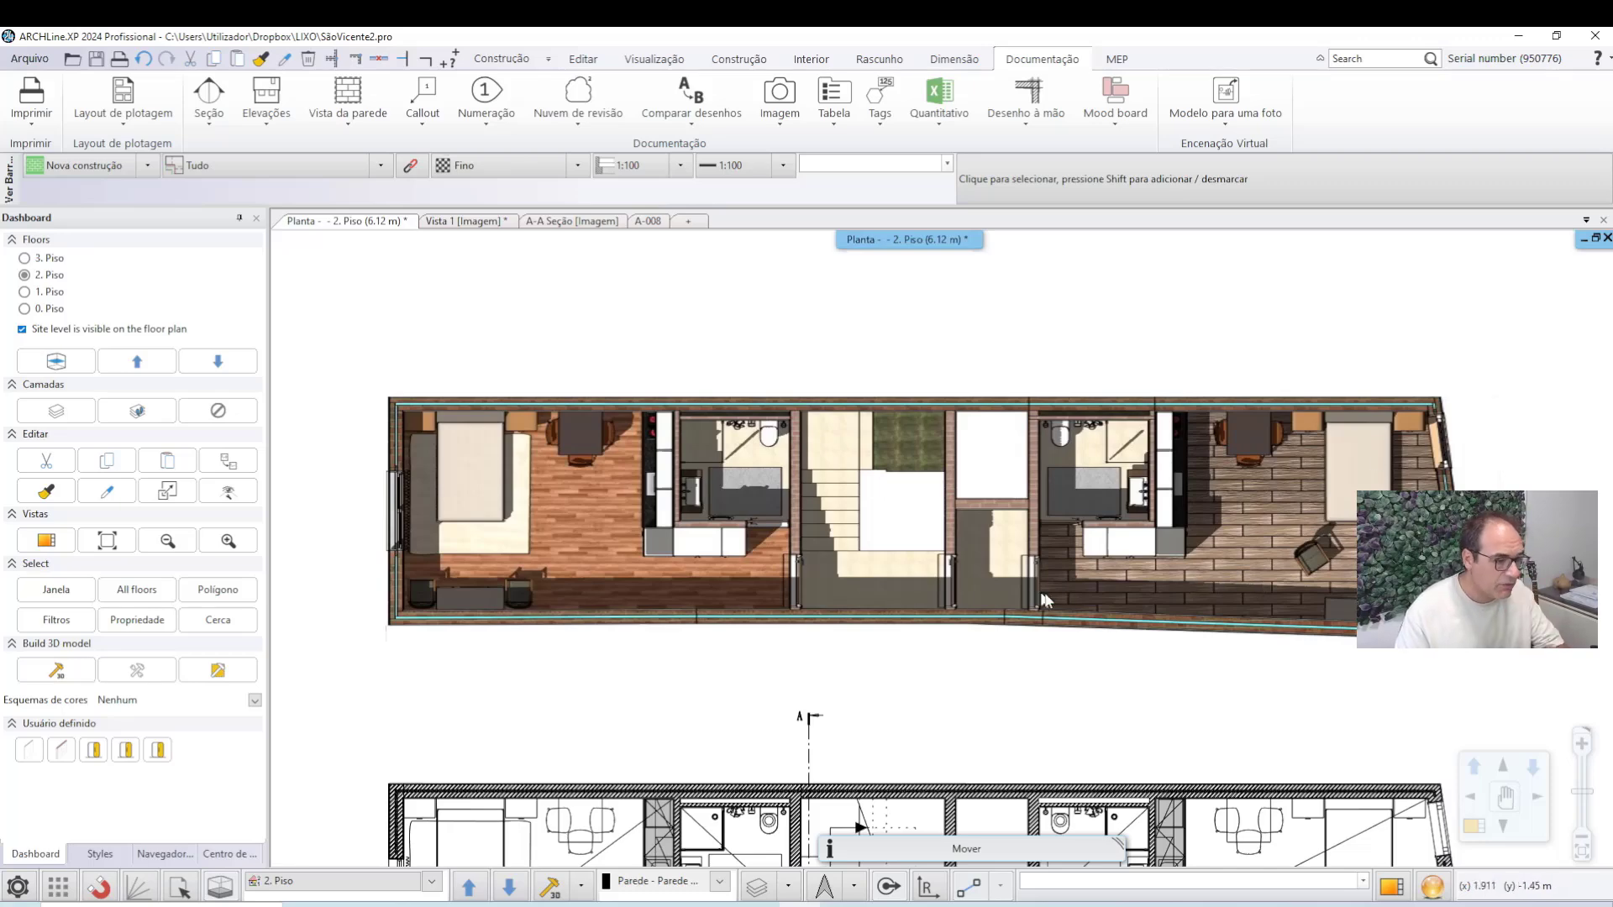
{"action": "left_click", "coordinate": [1114, 569]}
{"action": "key", "text": "Escape"}
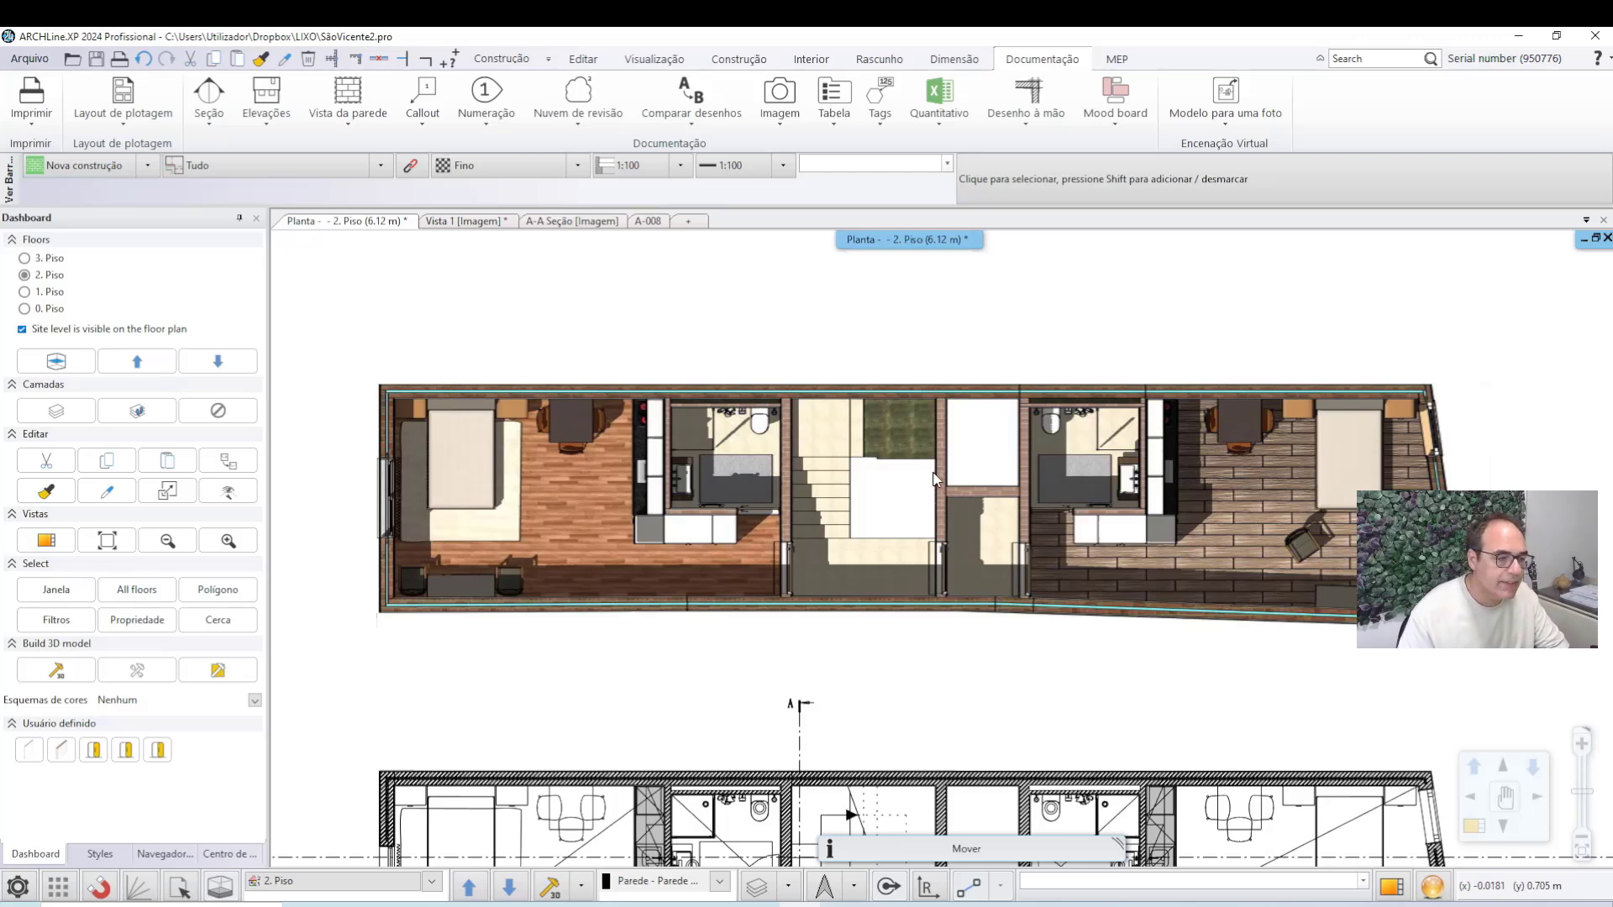
Save the rendered floor plan image to an image file named Planta.
{"action": "left_click", "coordinate": [934, 507]}
{"action": "double_click", "coordinate": [933, 507]}
{"action": "left_click", "coordinate": [1005, 637]}
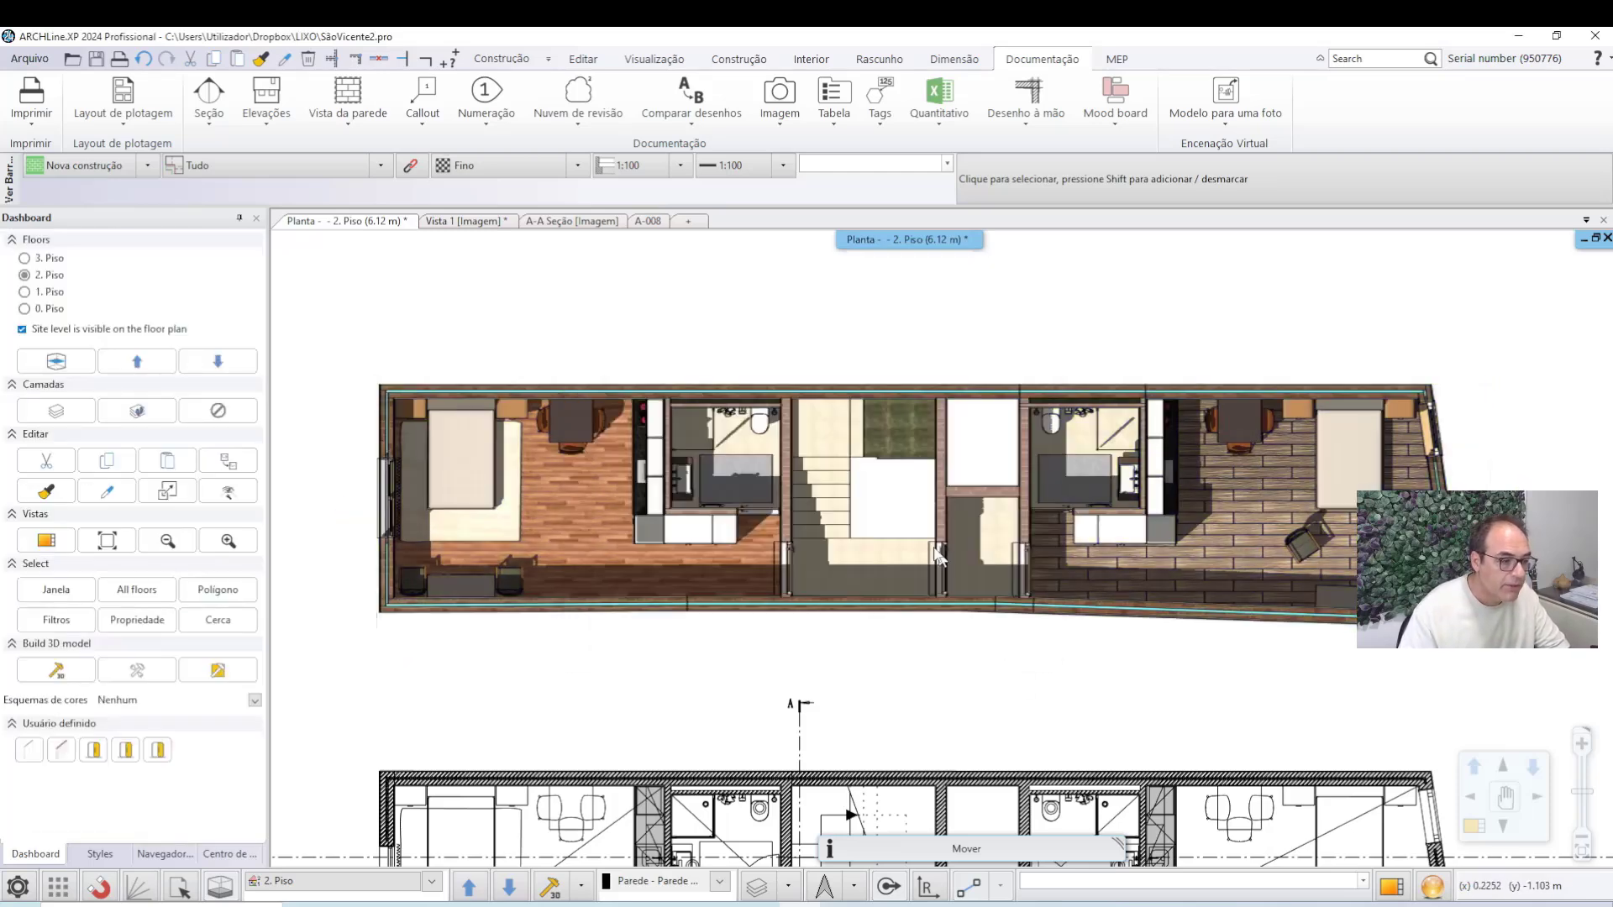
{"action": "right_click", "coordinate": [926, 458]}
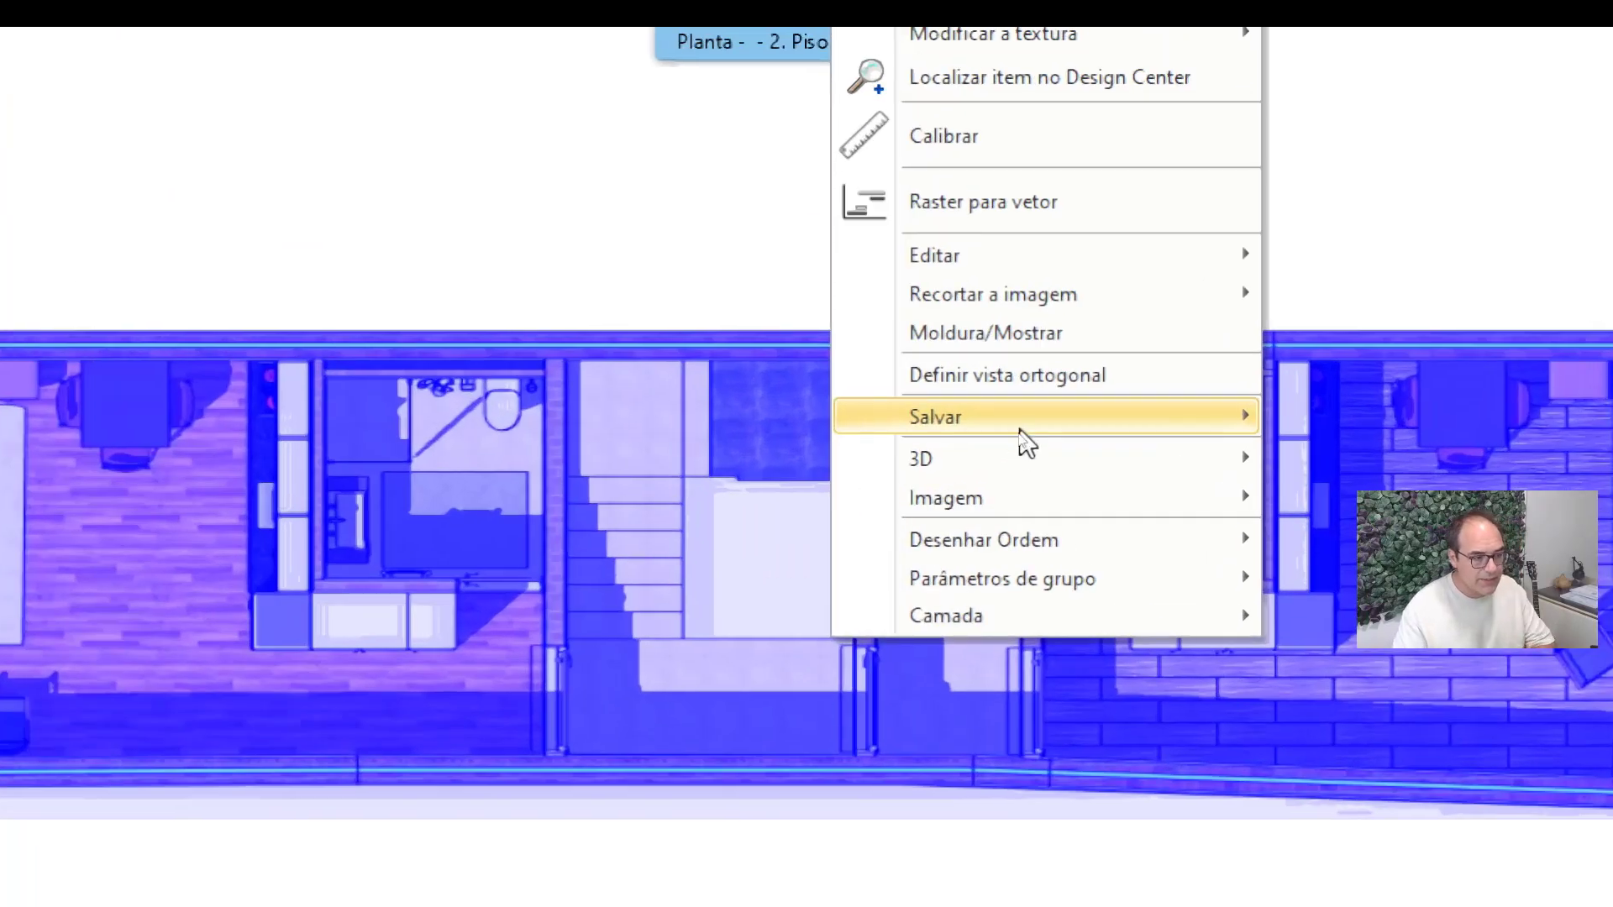
{"action": "mouse_move", "coordinate": [1021, 435]}
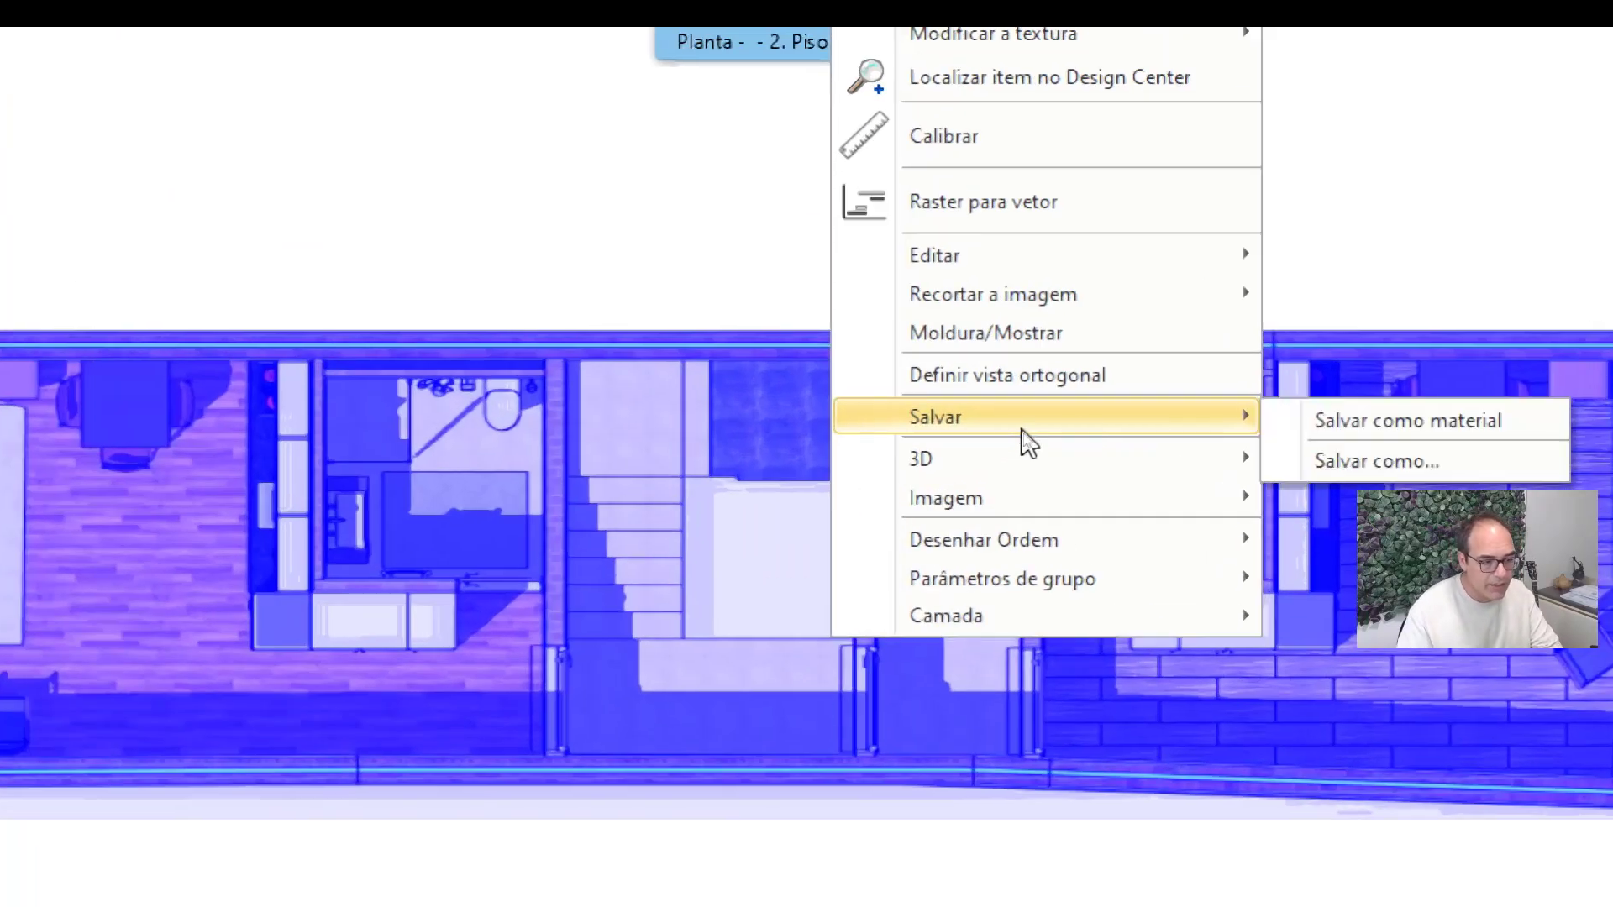
{"action": "left_click", "coordinate": [1440, 472]}
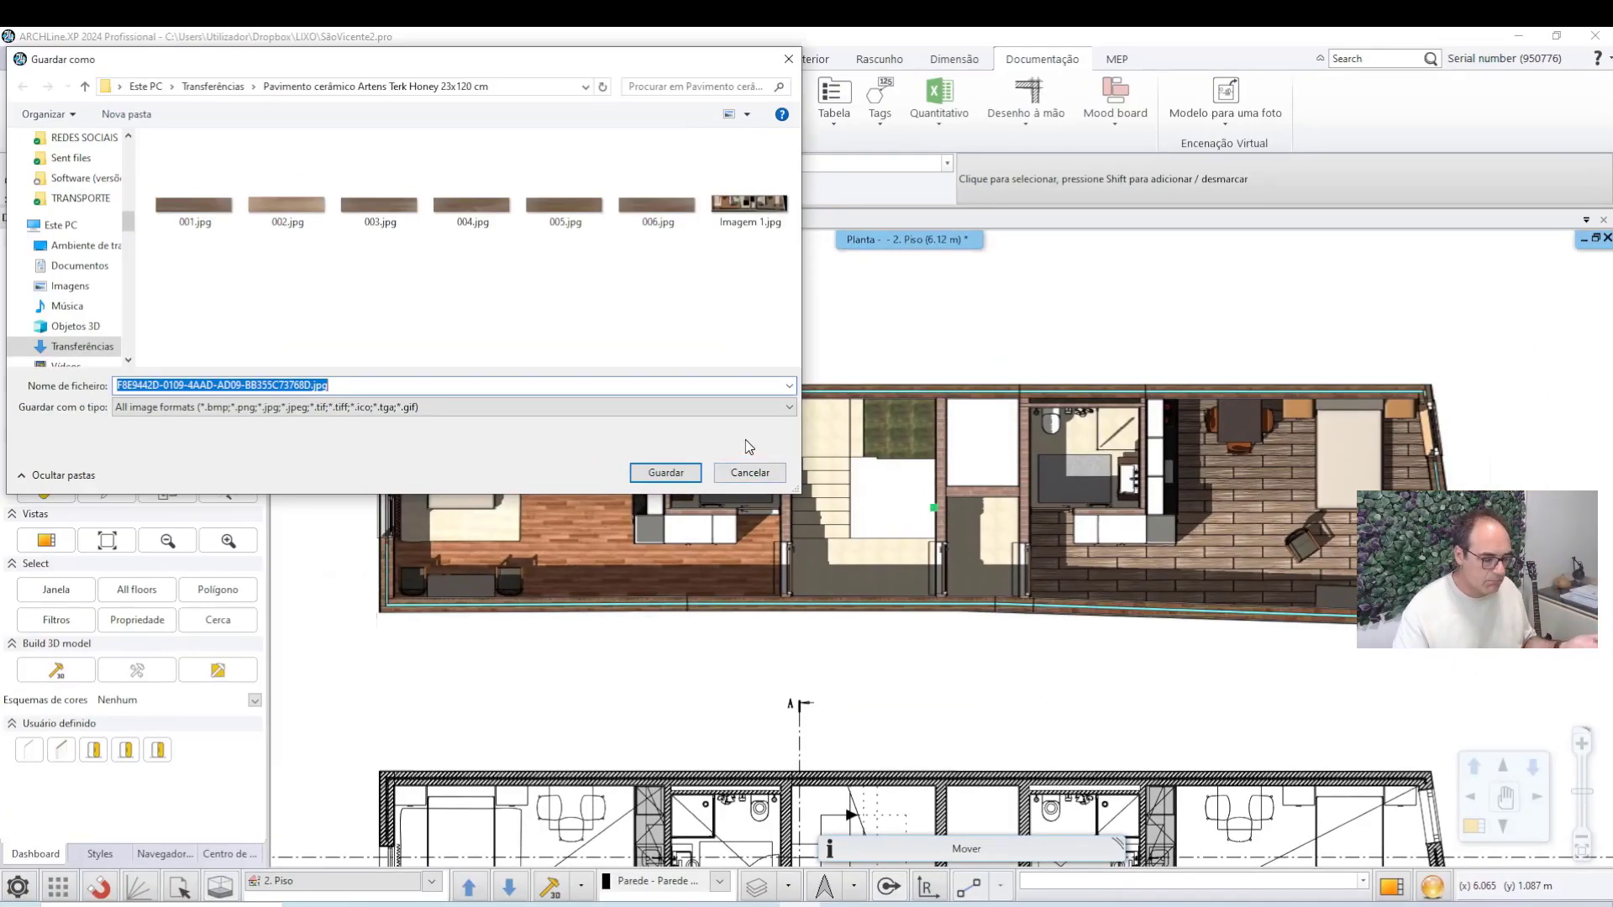
{"action": "type", "text": "Planta"}
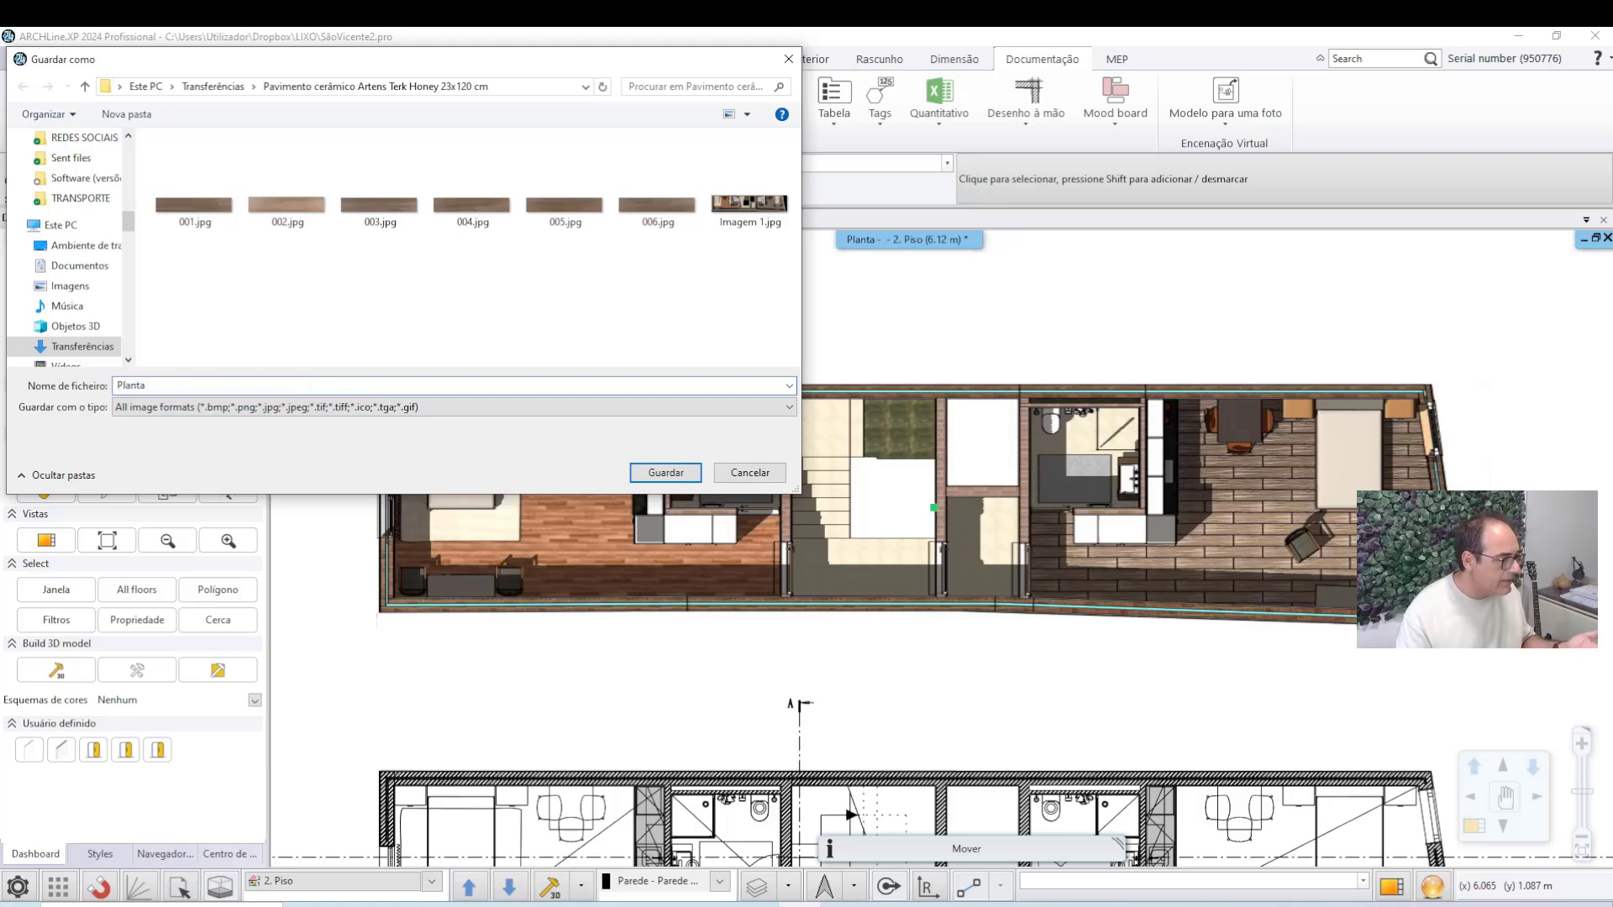
{"action": "key", "text": "Return"}
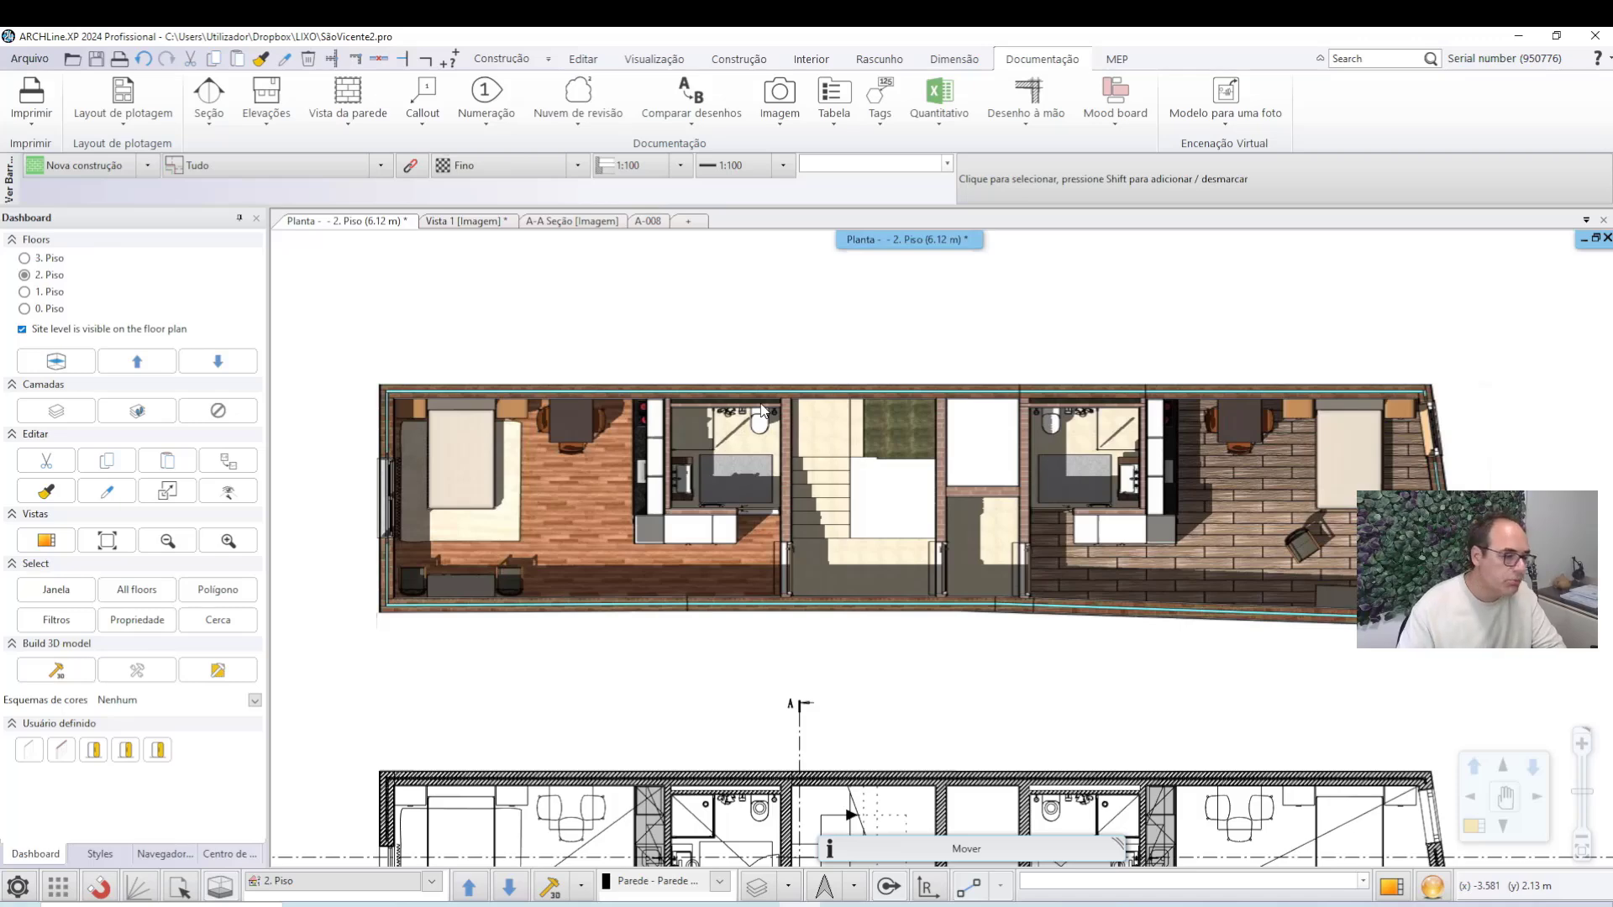
Examine the line plan and the rendered image's wall layers and window joint at the slanted wall's lower corner.
{"action": "scroll", "coordinate": [933, 617], "scroll_direction": "down", "scroll_amount": 3}
{"action": "scroll", "coordinate": [938, 613], "scroll_direction": "up", "scroll_amount": 4}
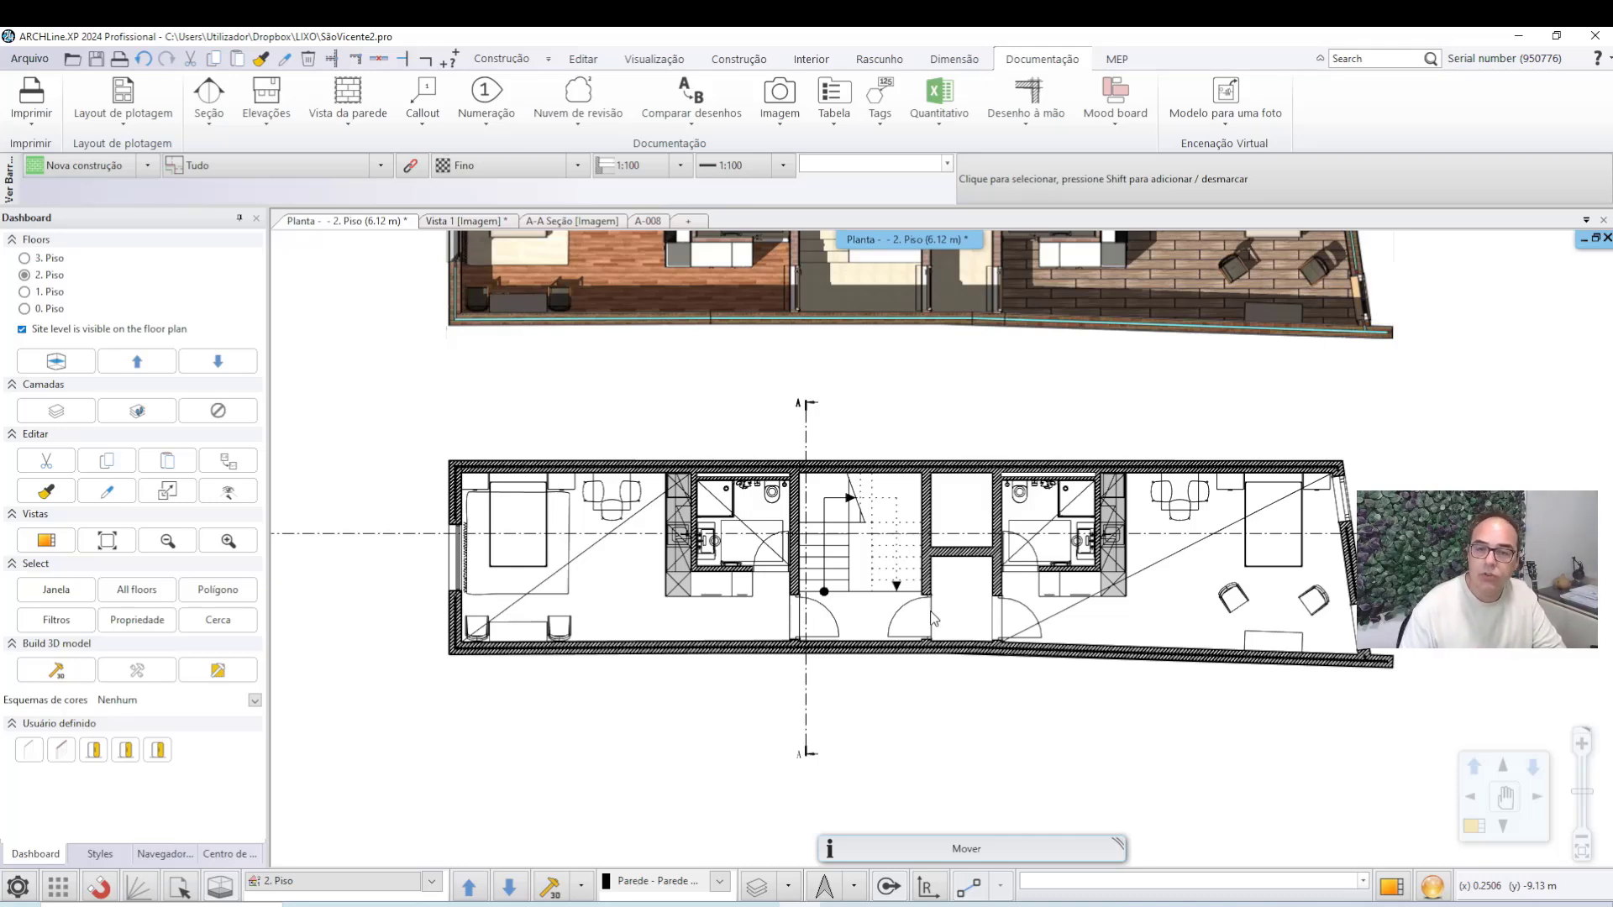
{"action": "scroll", "coordinate": [1466, 378], "scroll_direction": "up", "scroll_amount": 6}
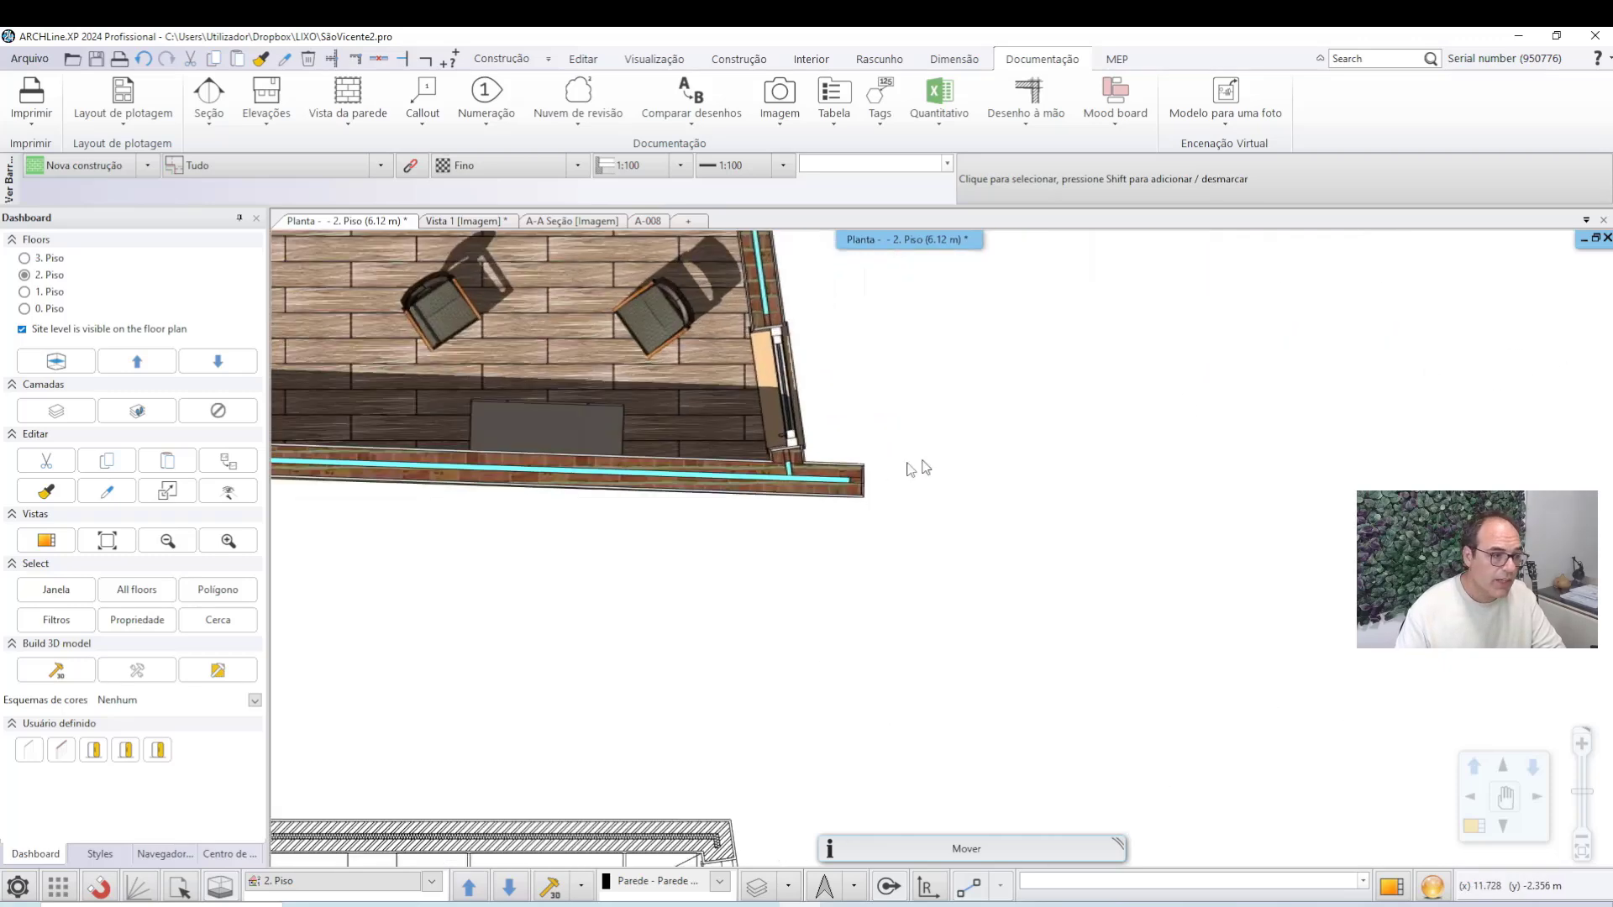
{"action": "scroll", "coordinate": [1042, 538], "scroll_direction": "up", "scroll_amount": 2}
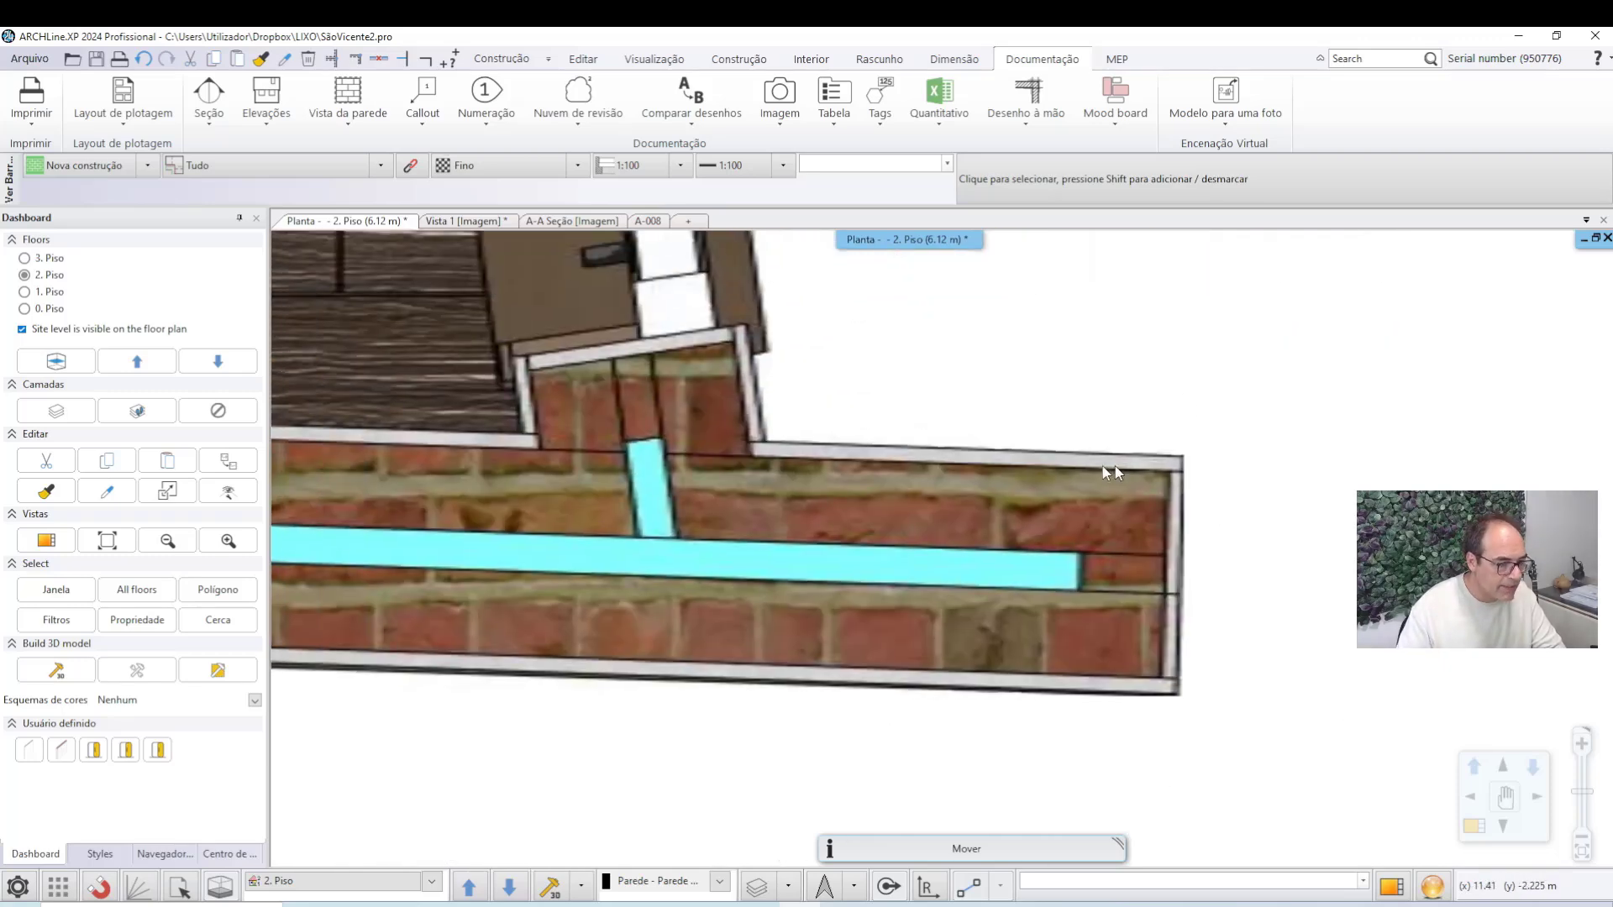
{"action": "middle_click_drag", "start_coordinate": [930, 490], "coordinate": [1006, 507]}
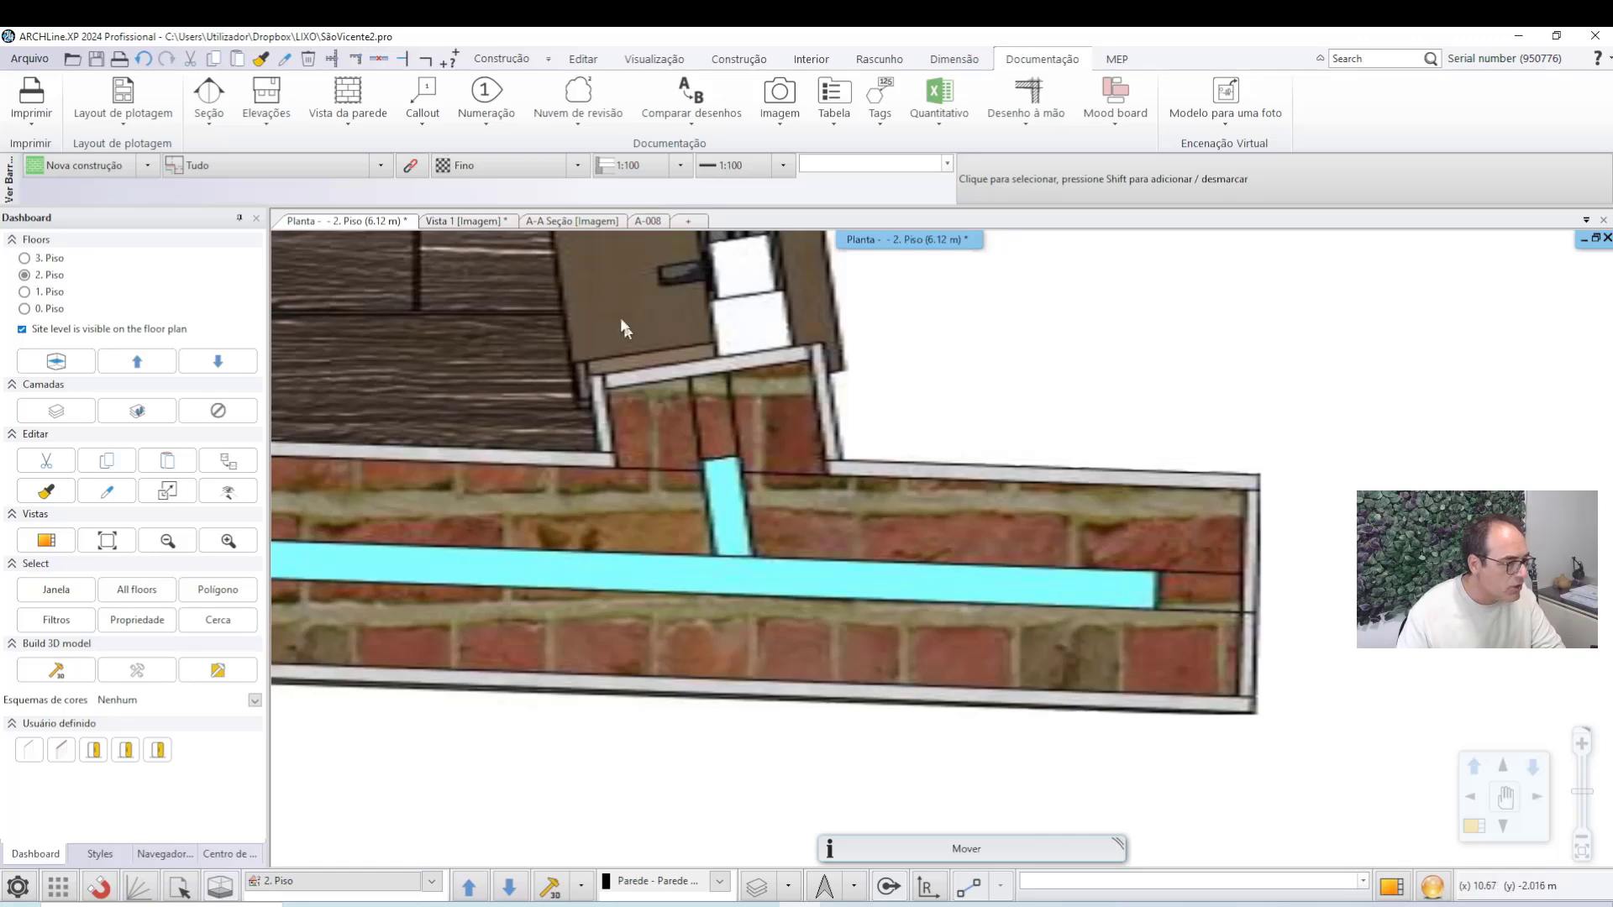
{"action": "middle_click_drag", "start_coordinate": [830, 404], "coordinate": [1000, 451]}
{"action": "scroll", "coordinate": [999, 451], "scroll_direction": "down", "scroll_amount": 2}
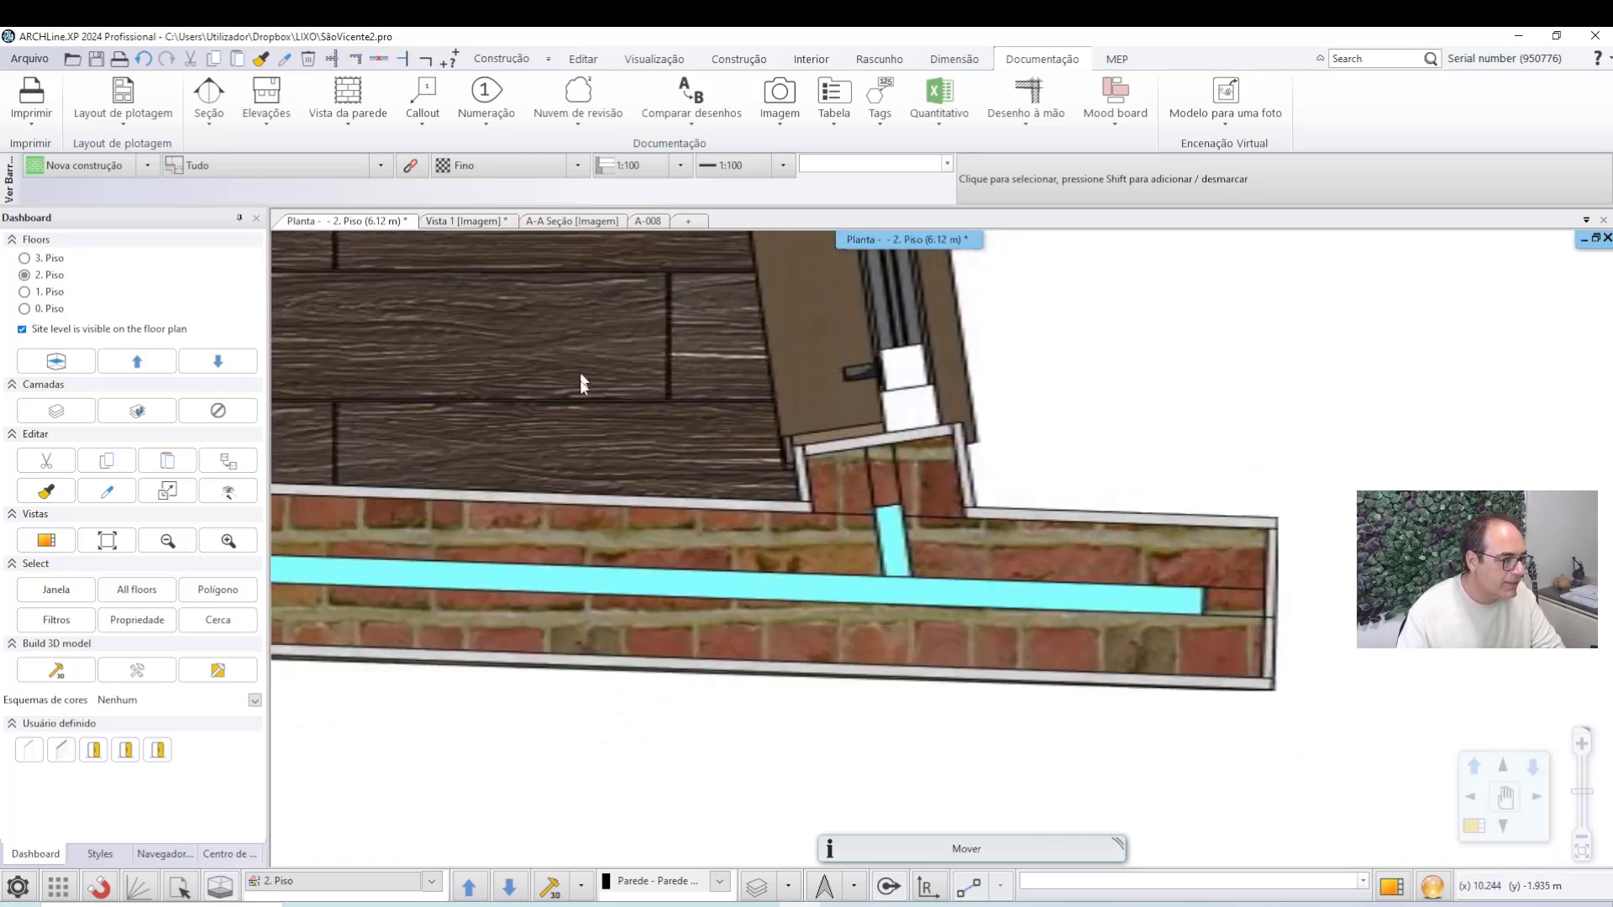
{"action": "scroll", "coordinate": [946, 421], "scroll_direction": "up", "scroll_amount": 3}
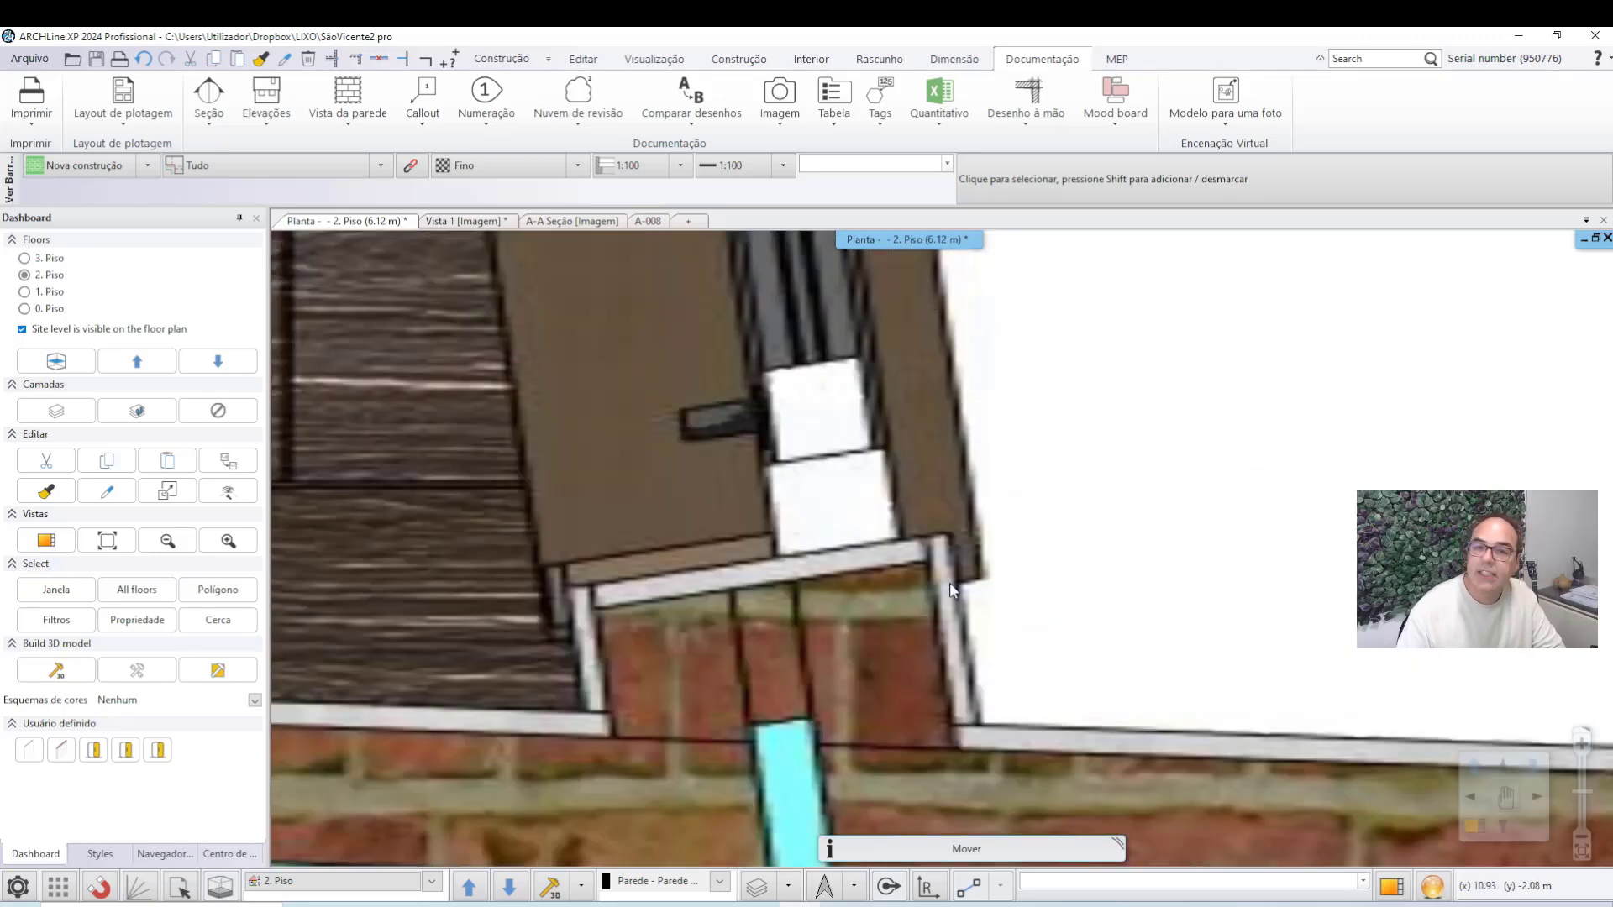
Examine the line plan's wall hatching, insulation layer and wall joint at the slanted wall's lower corner, and compare with the rendered image.
{"action": "scroll", "coordinate": [952, 591], "scroll_direction": "down", "scroll_amount": 6}
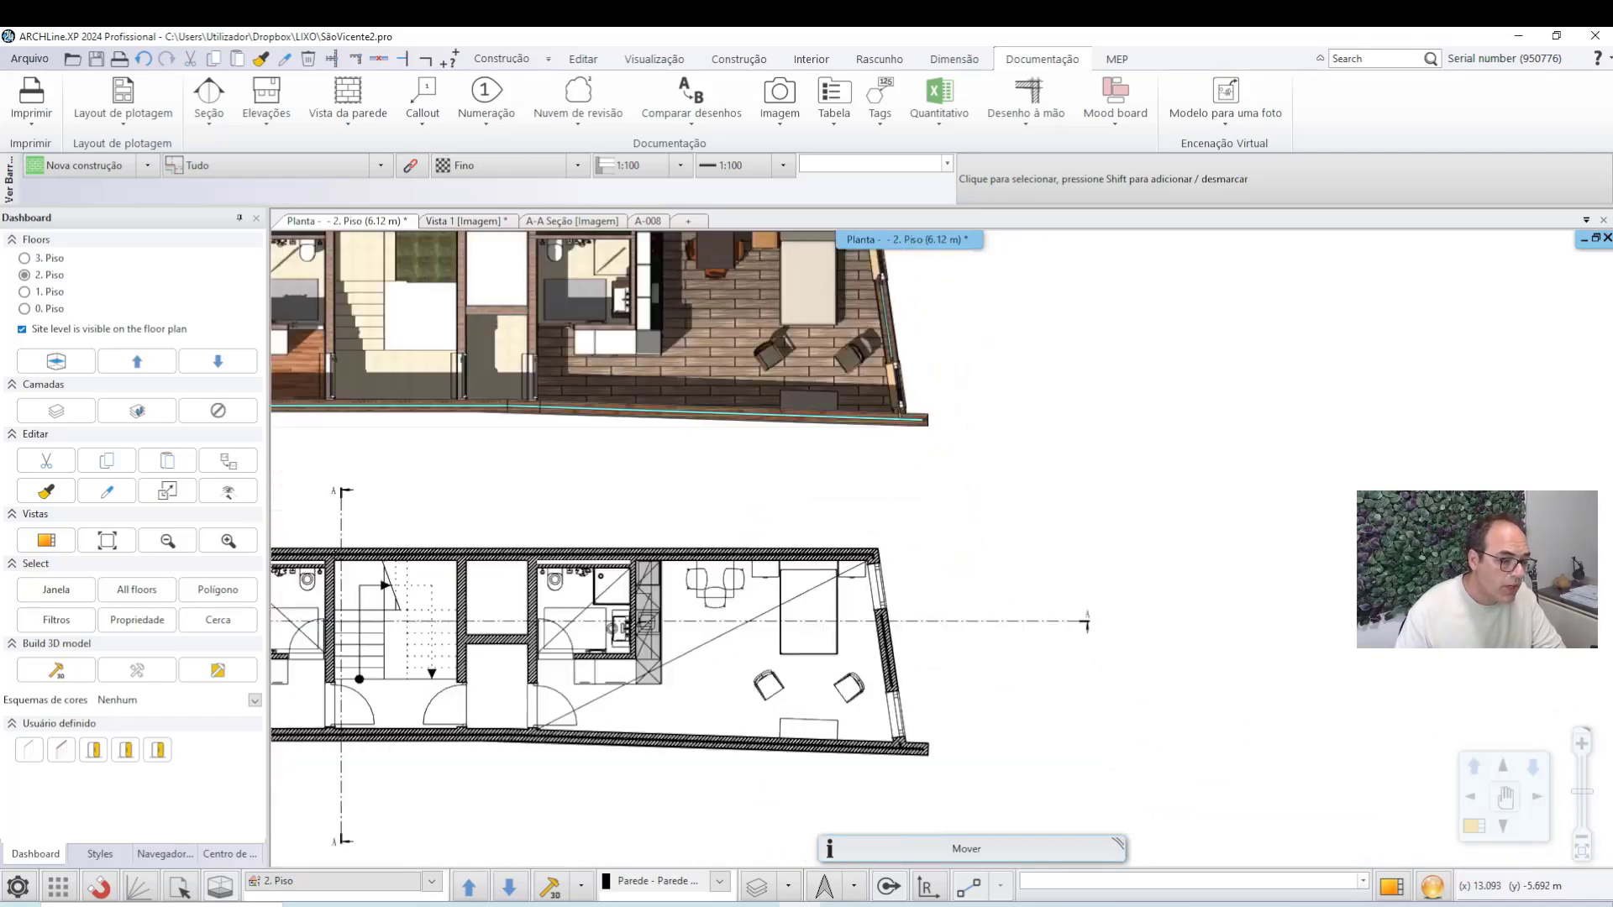
{"action": "scroll", "coordinate": [897, 622], "scroll_direction": "up", "scroll_amount": 2}
{"action": "scroll", "coordinate": [975, 546], "scroll_direction": "up", "scroll_amount": 8}
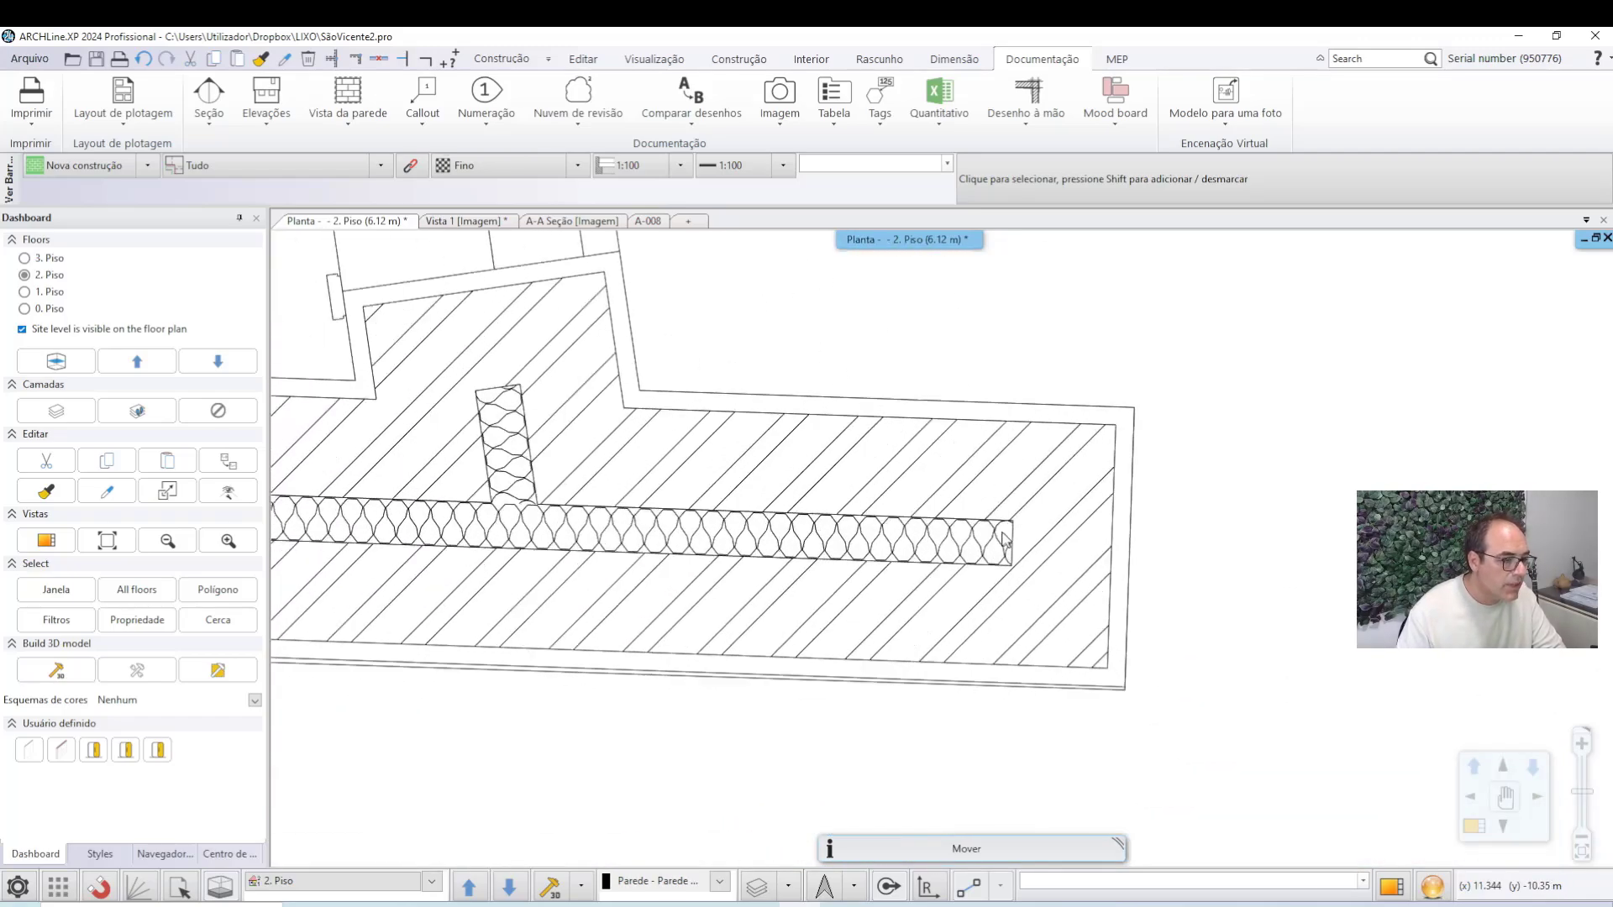
{"action": "scroll", "coordinate": [773, 617], "scroll_direction": "down", "scroll_amount": 3}
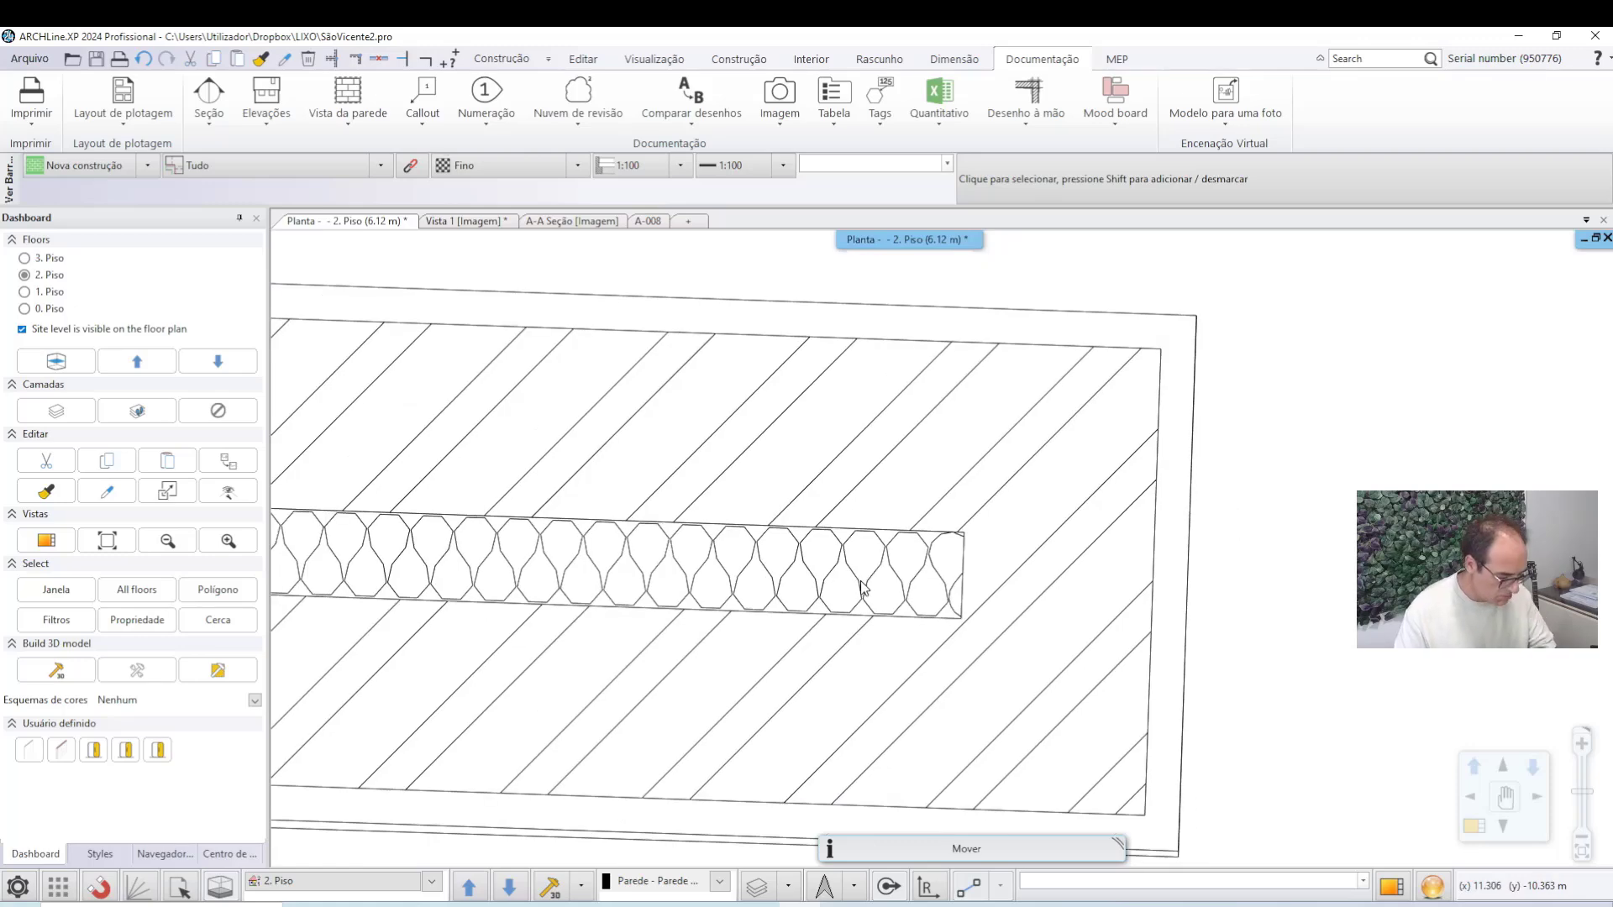
{"action": "scroll", "coordinate": [843, 600], "scroll_direction": "up", "scroll_amount": 3}
{"action": "scroll", "coordinate": [774, 516], "scroll_direction": "down", "scroll_amount": 3}
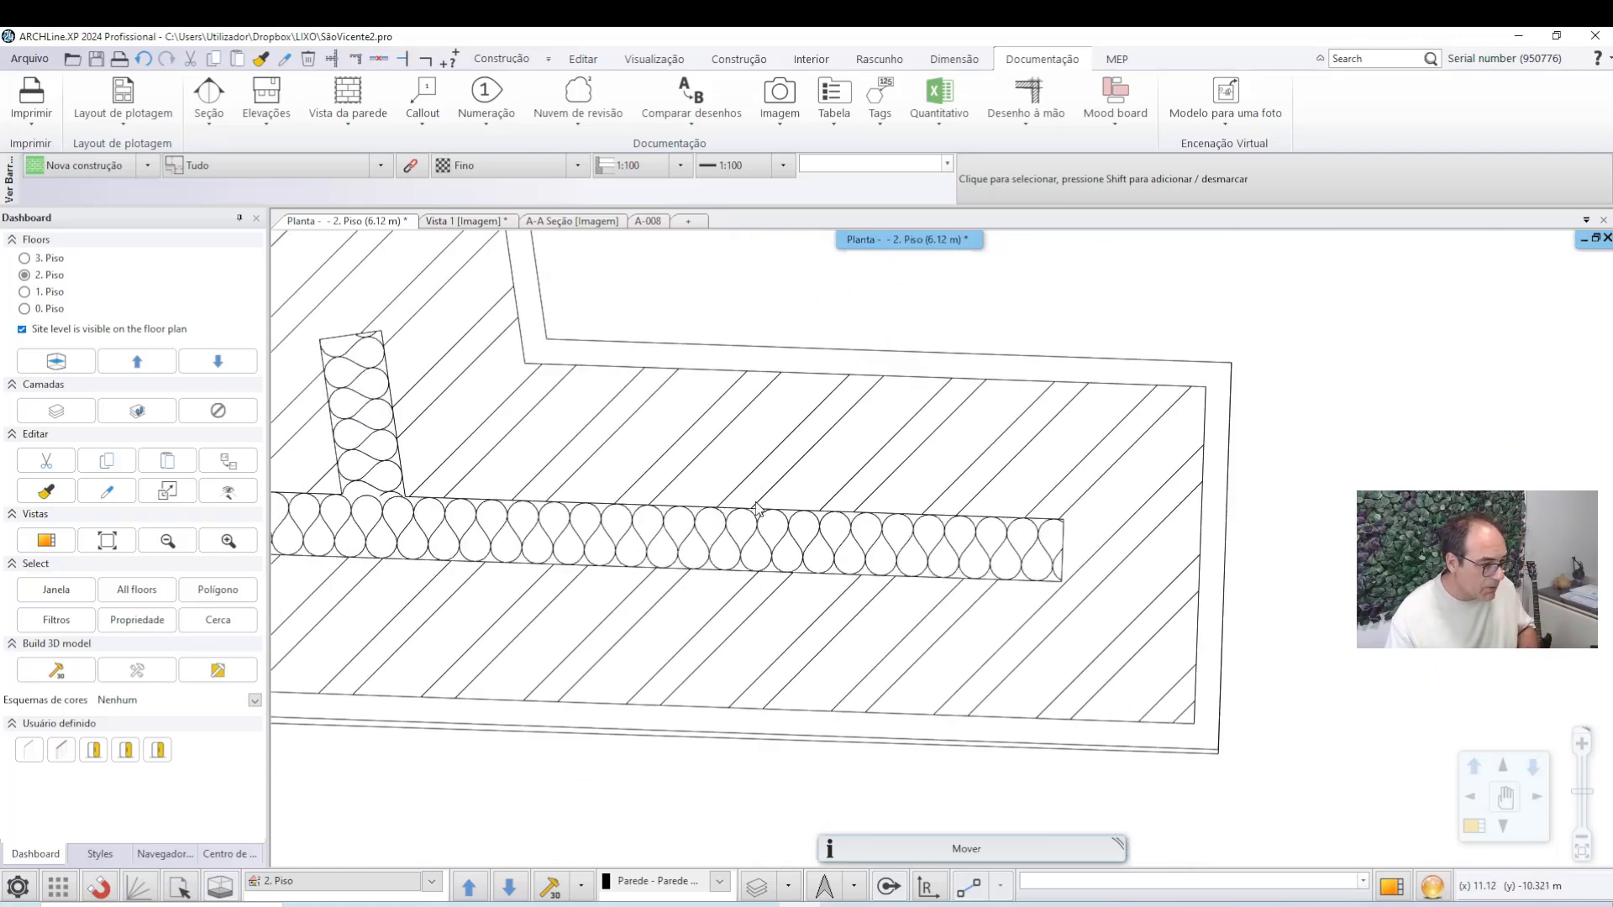
{"action": "middle_click_drag", "start_coordinate": [669, 515], "coordinate": [967, 540]}
{"action": "scroll", "coordinate": [967, 541], "scroll_direction": "down", "scroll_amount": 2}
{"action": "scroll", "coordinate": [723, 462], "scroll_direction": "up", "scroll_amount": 6}
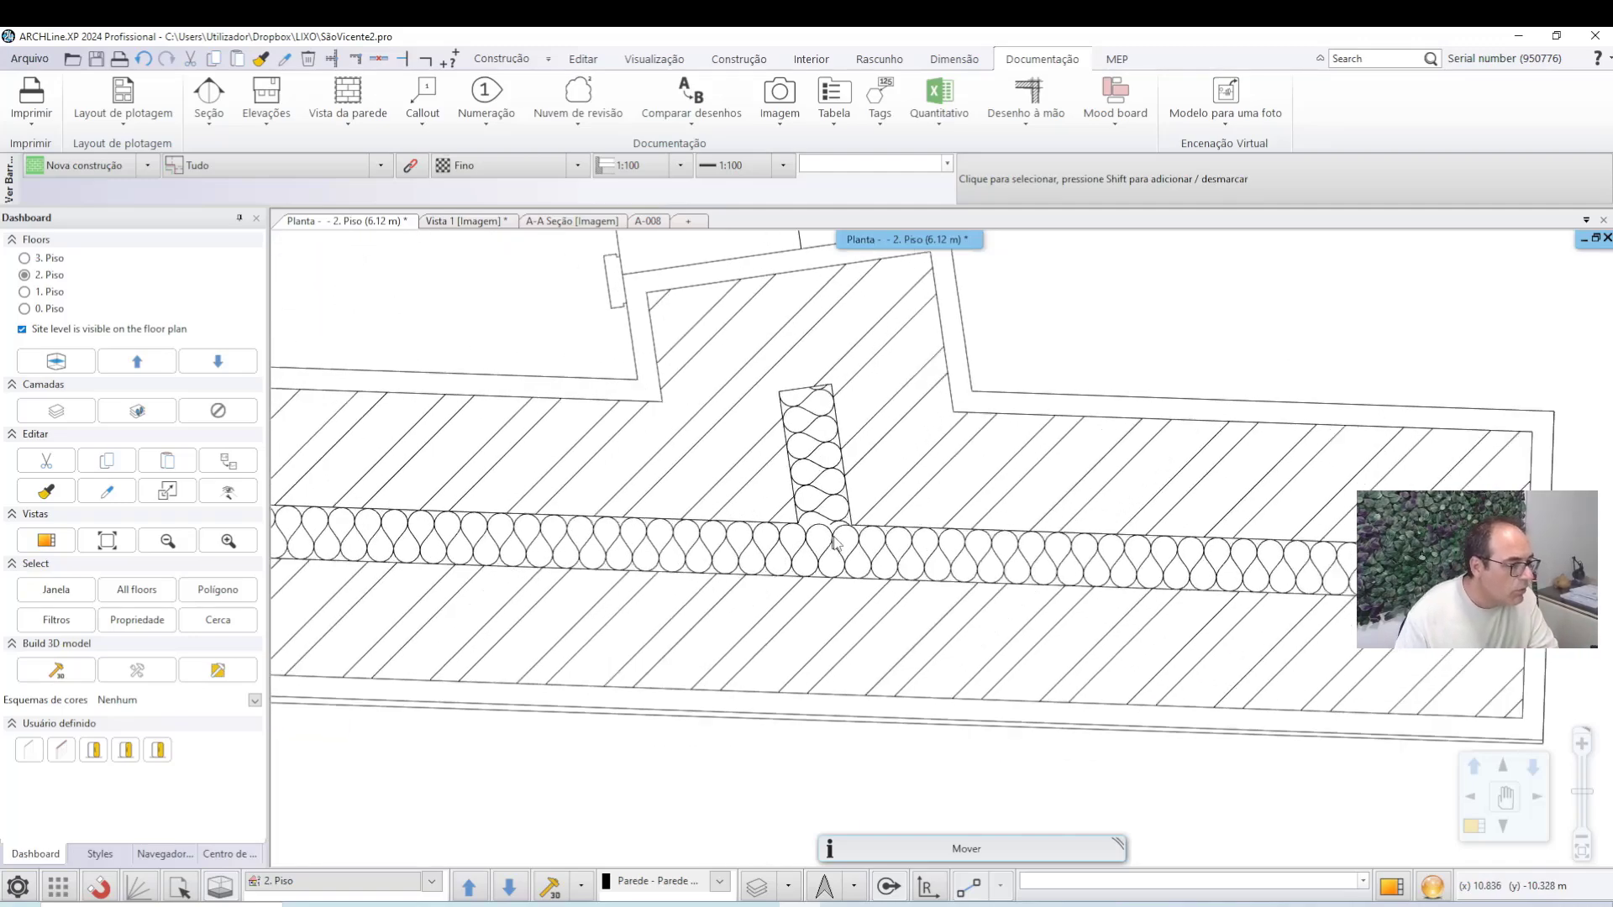
{"action": "scroll", "coordinate": [929, 513], "scroll_direction": "down", "scroll_amount": 6}
{"action": "middle_click_drag", "start_coordinate": [950, 476], "coordinate": [911, 560]}
{"action": "scroll", "coordinate": [936, 556], "scroll_direction": "down", "scroll_amount": 3}
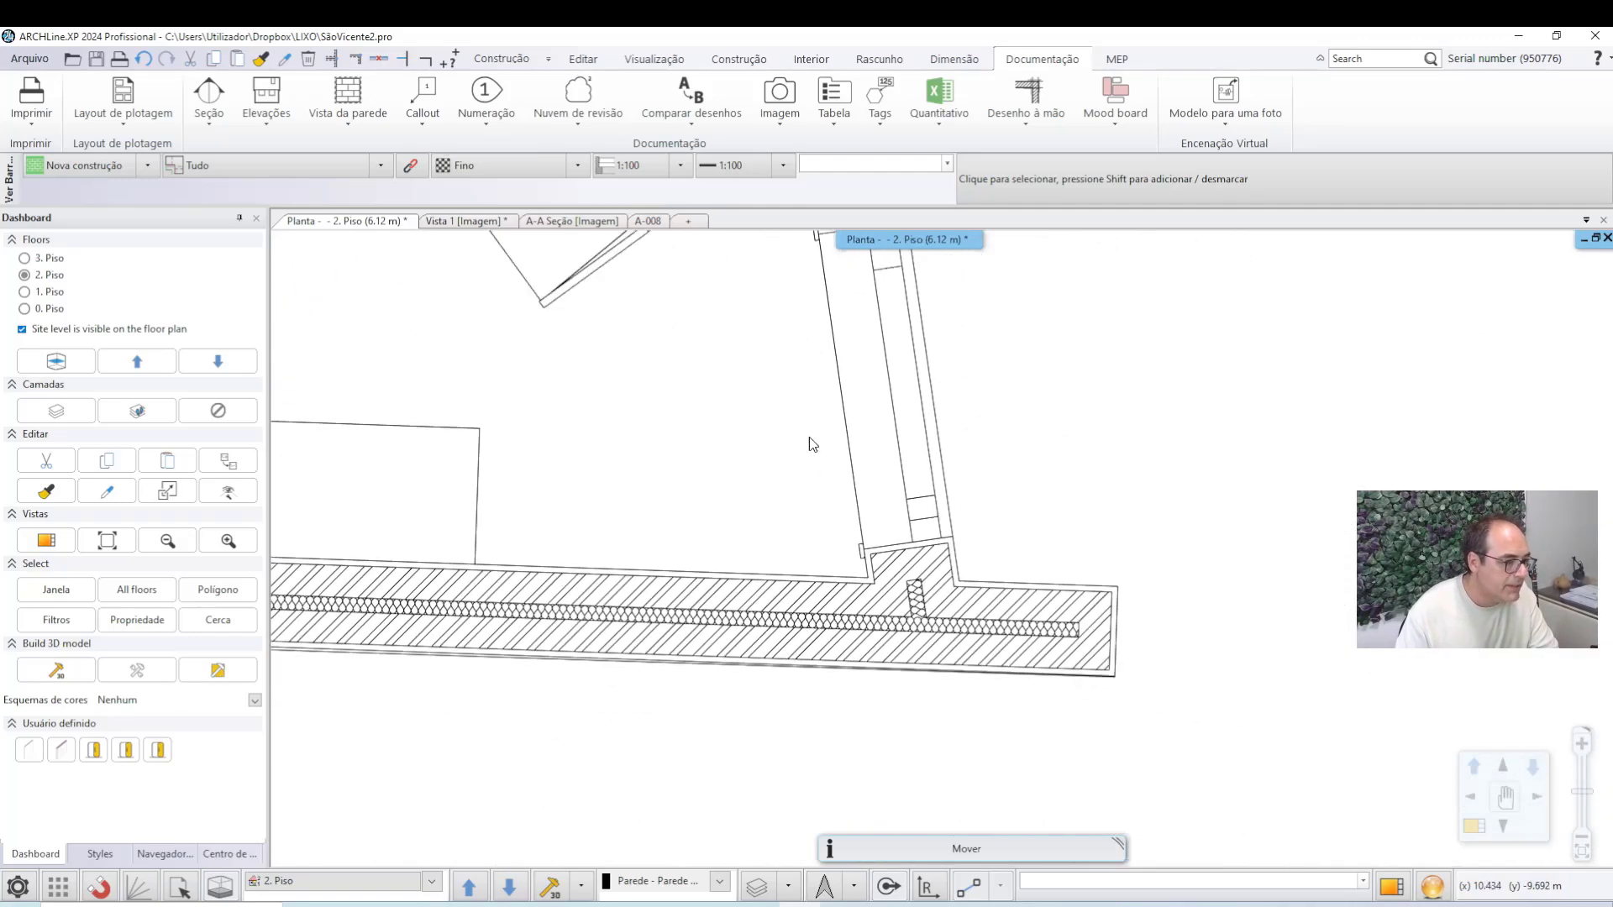
{"action": "middle_click_drag", "start_coordinate": [810, 441], "coordinate": [998, 507]}
{"action": "scroll", "coordinate": [930, 572], "scroll_direction": "down", "scroll_amount": 8}
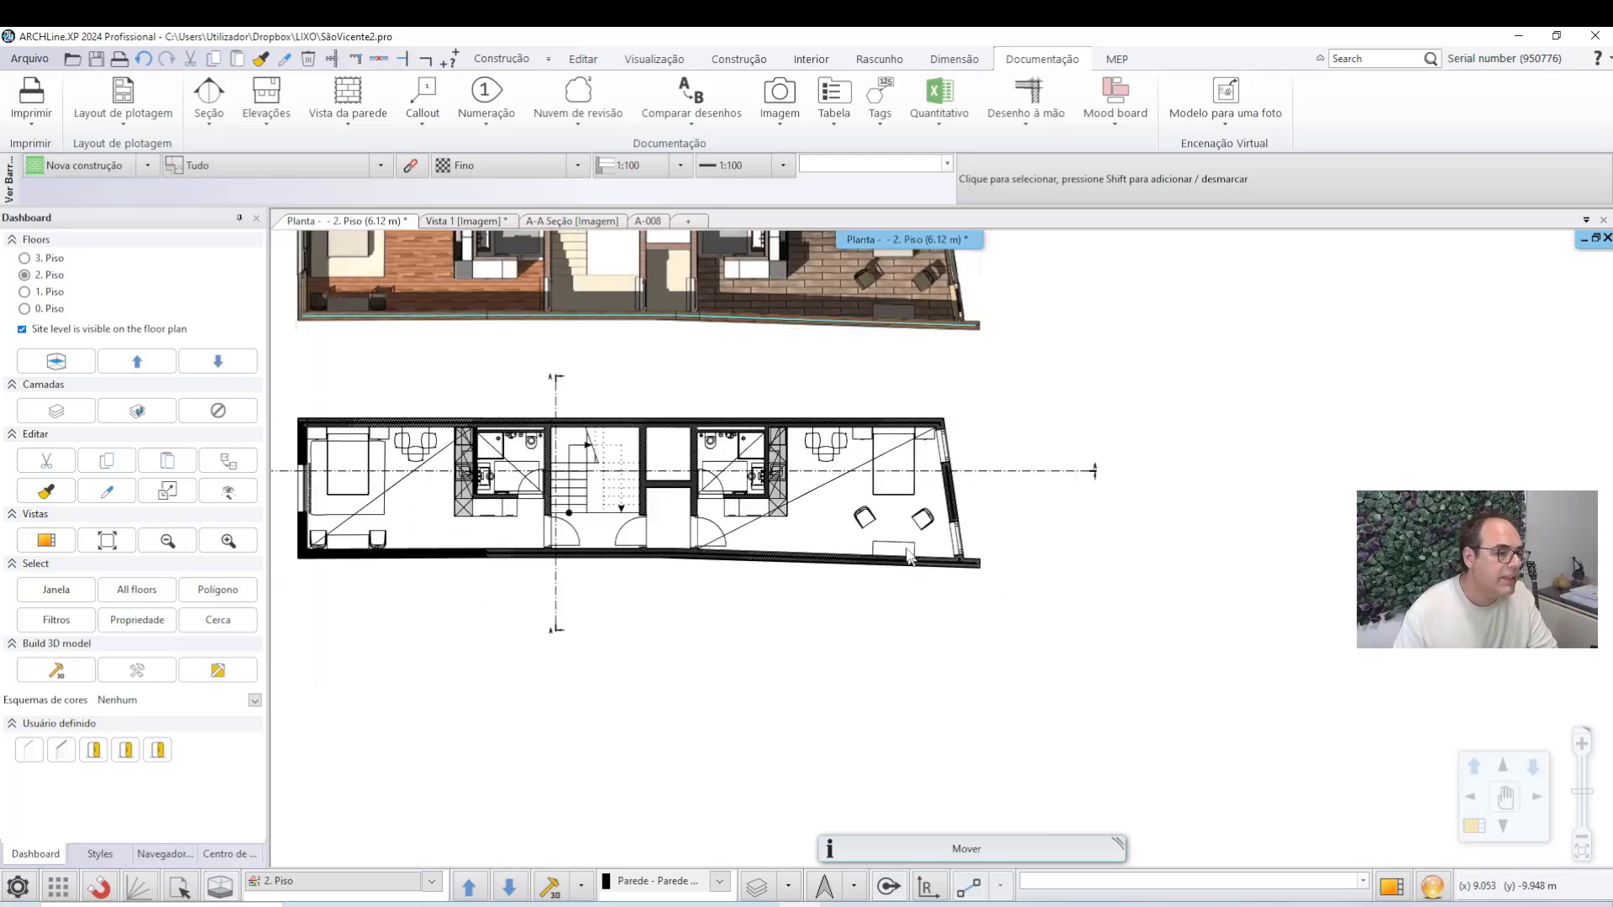
{"action": "middle_click_drag", "start_coordinate": [1056, 451], "coordinate": [981, 489]}
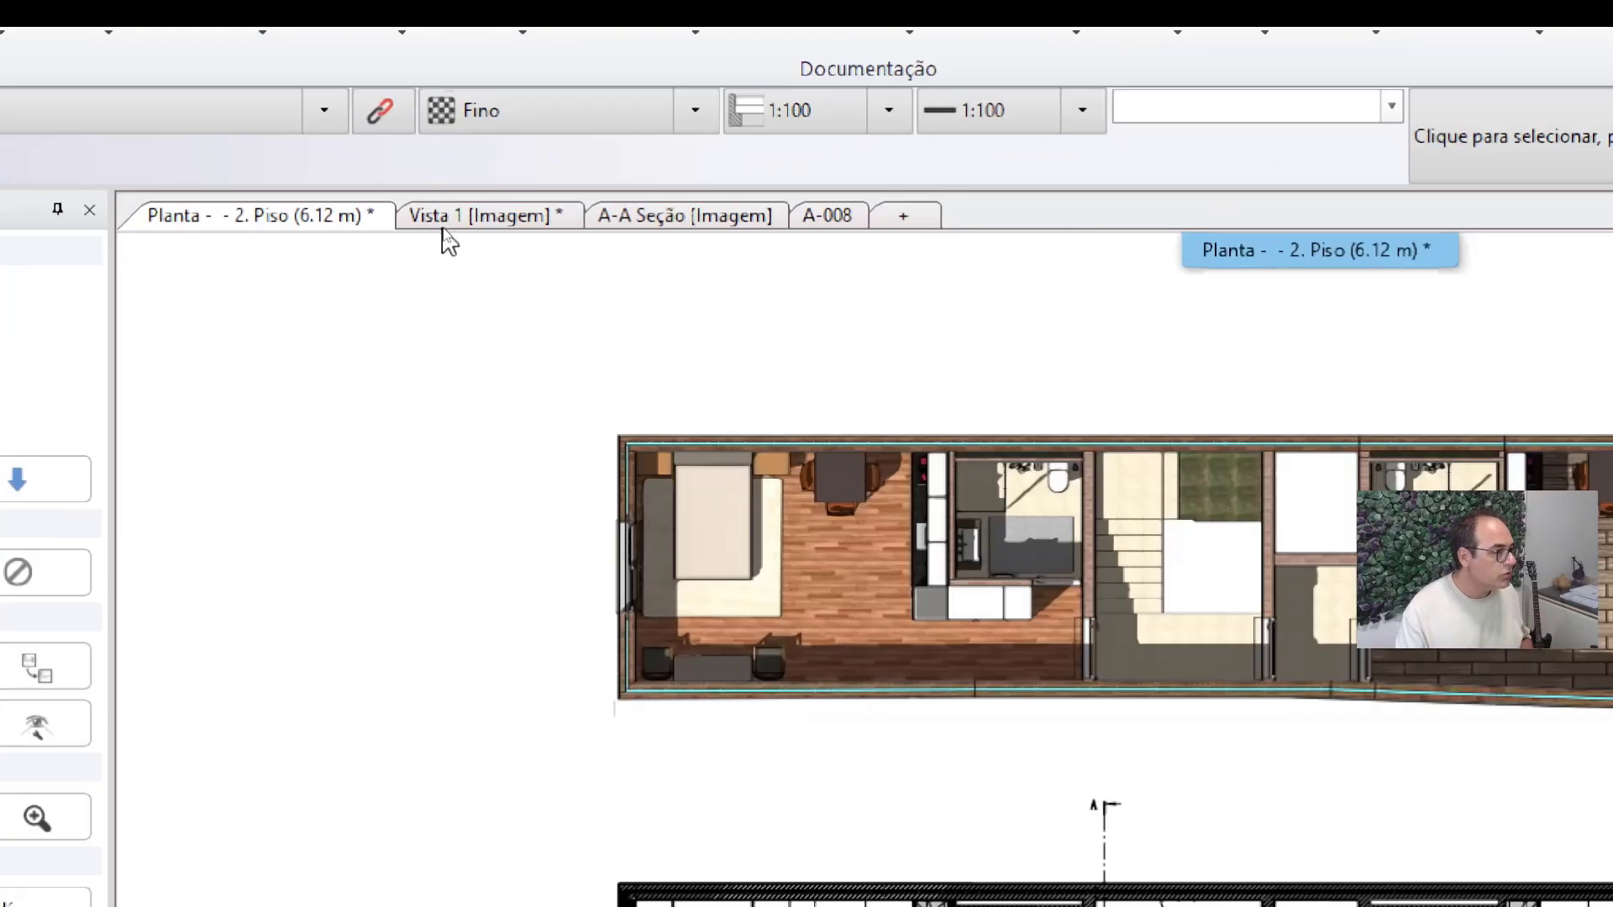
Switch to the Vista 1 3D view and show the whole building alongside the plan, section and layout views.
{"action": "left_click", "coordinate": [501, 217]}
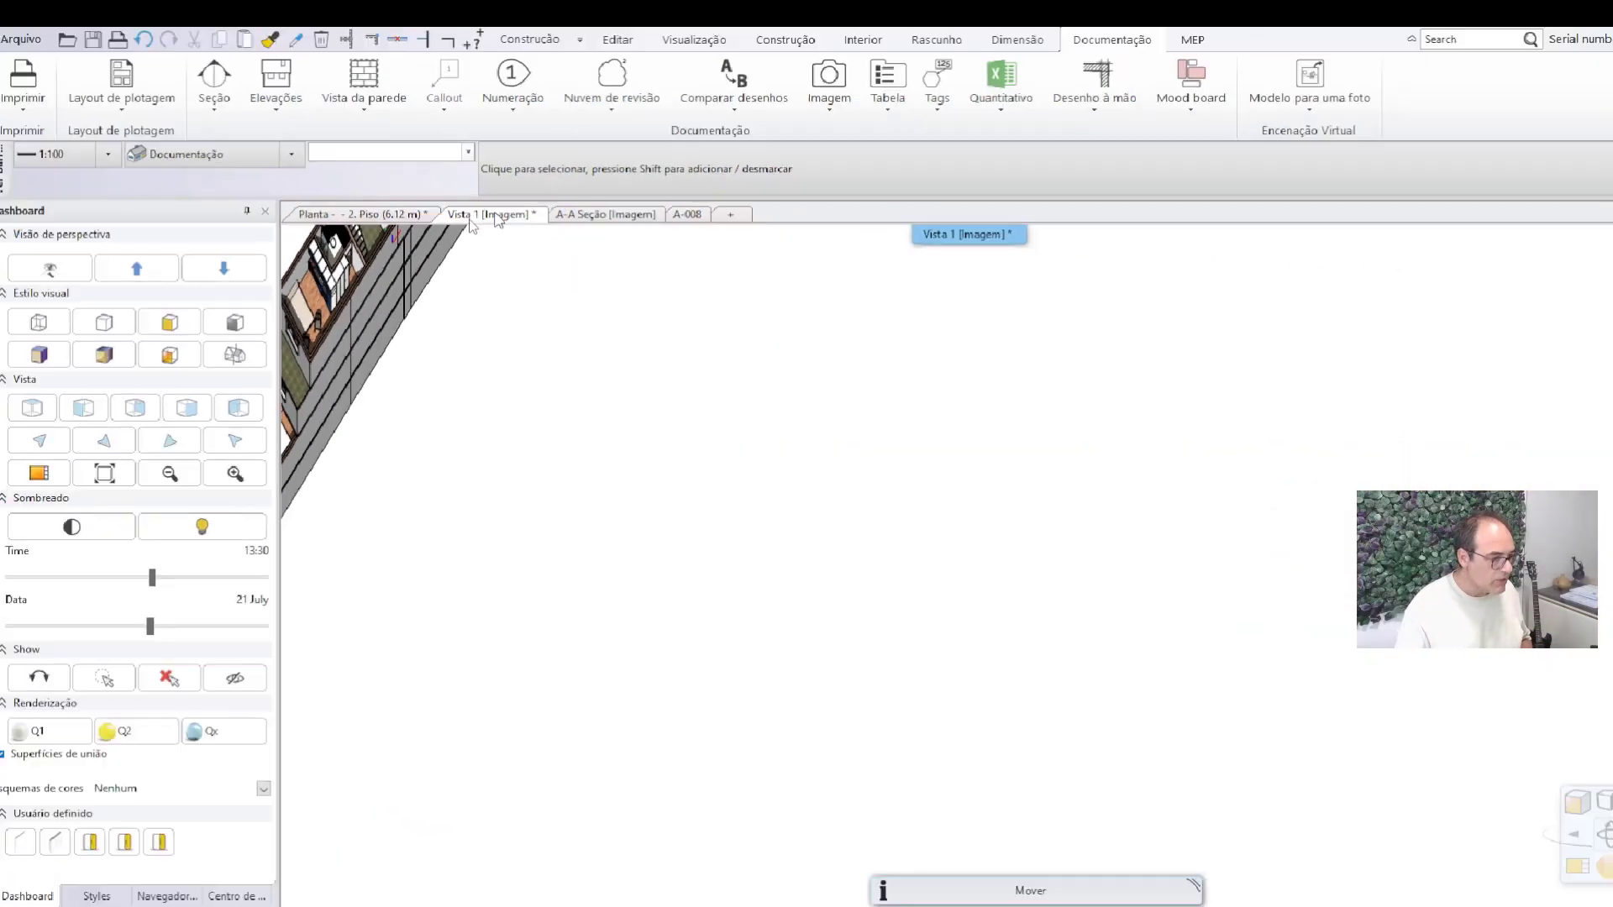
{"action": "middle_click_drag", "start_coordinate": [672, 411], "coordinate": [1102, 541]}
{"action": "scroll", "coordinate": [1057, 492], "scroll_direction": "up", "scroll_amount": 3}
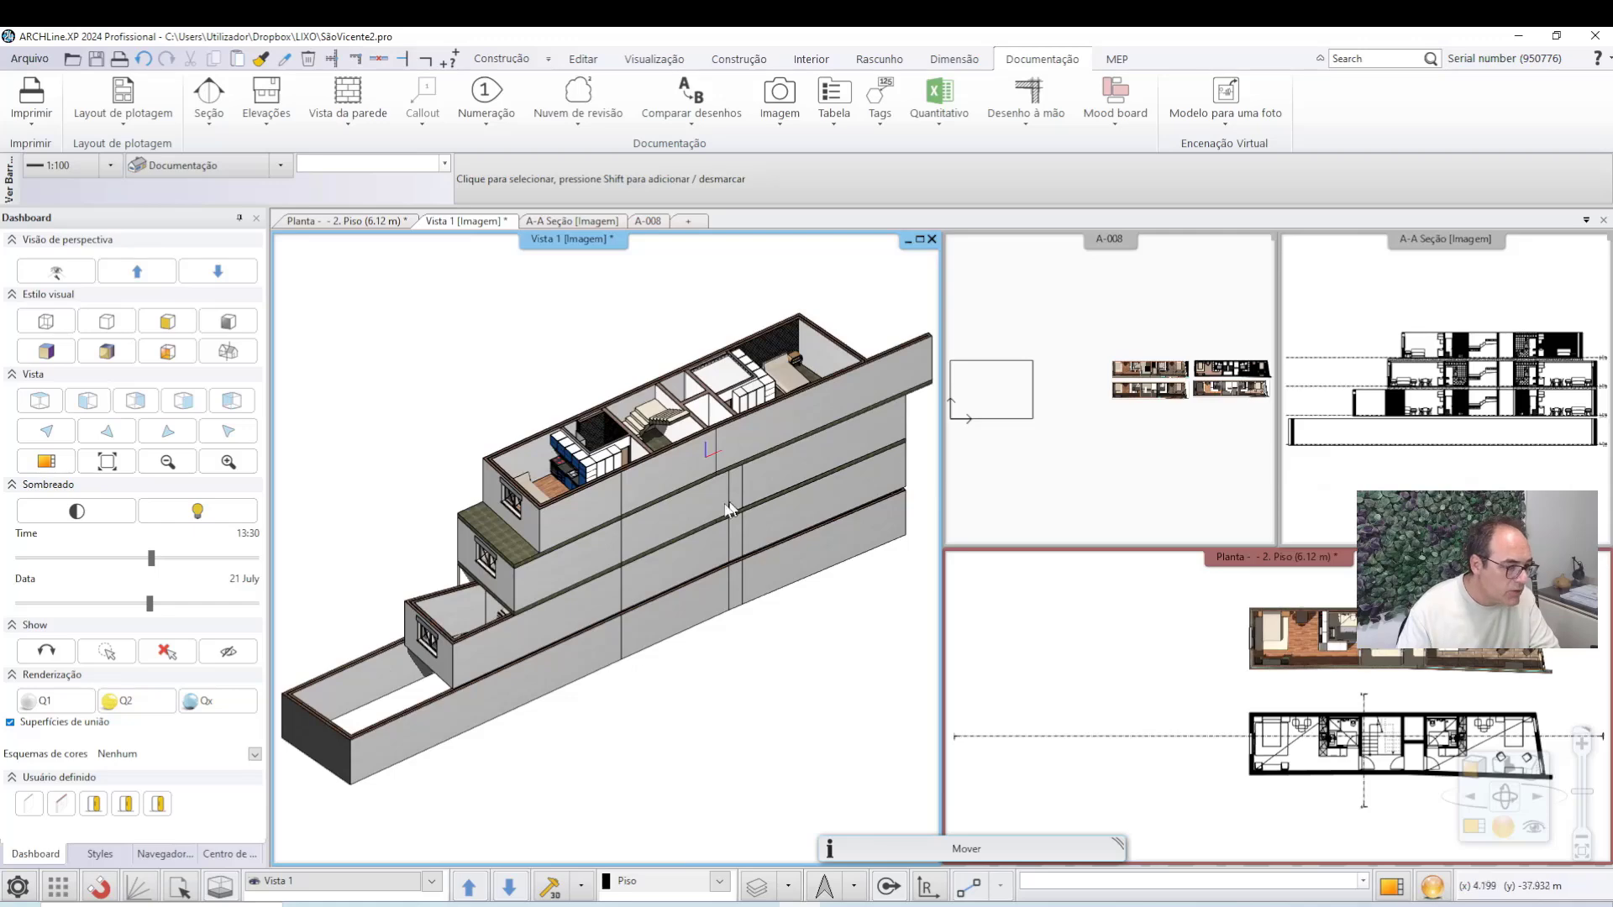
Select all 2. Piso elements in the floor plan and build the 3D model from that selection only.
{"action": "left_click", "coordinate": [1174, 626]}
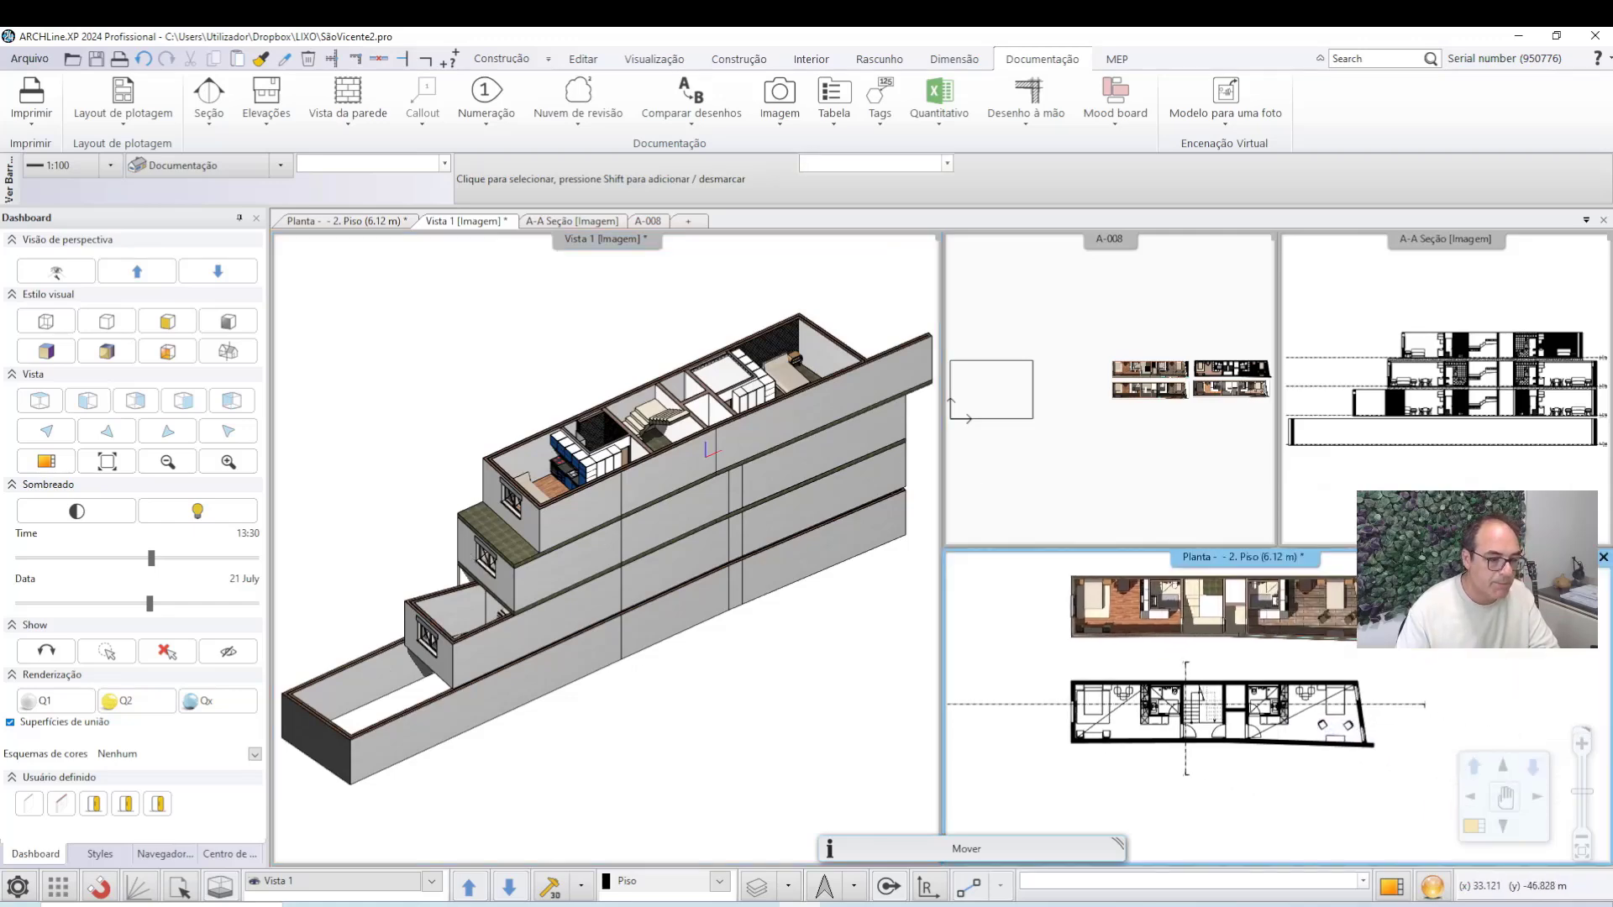
{"action": "scroll", "coordinate": [1201, 651], "scroll_direction": "up", "scroll_amount": 2}
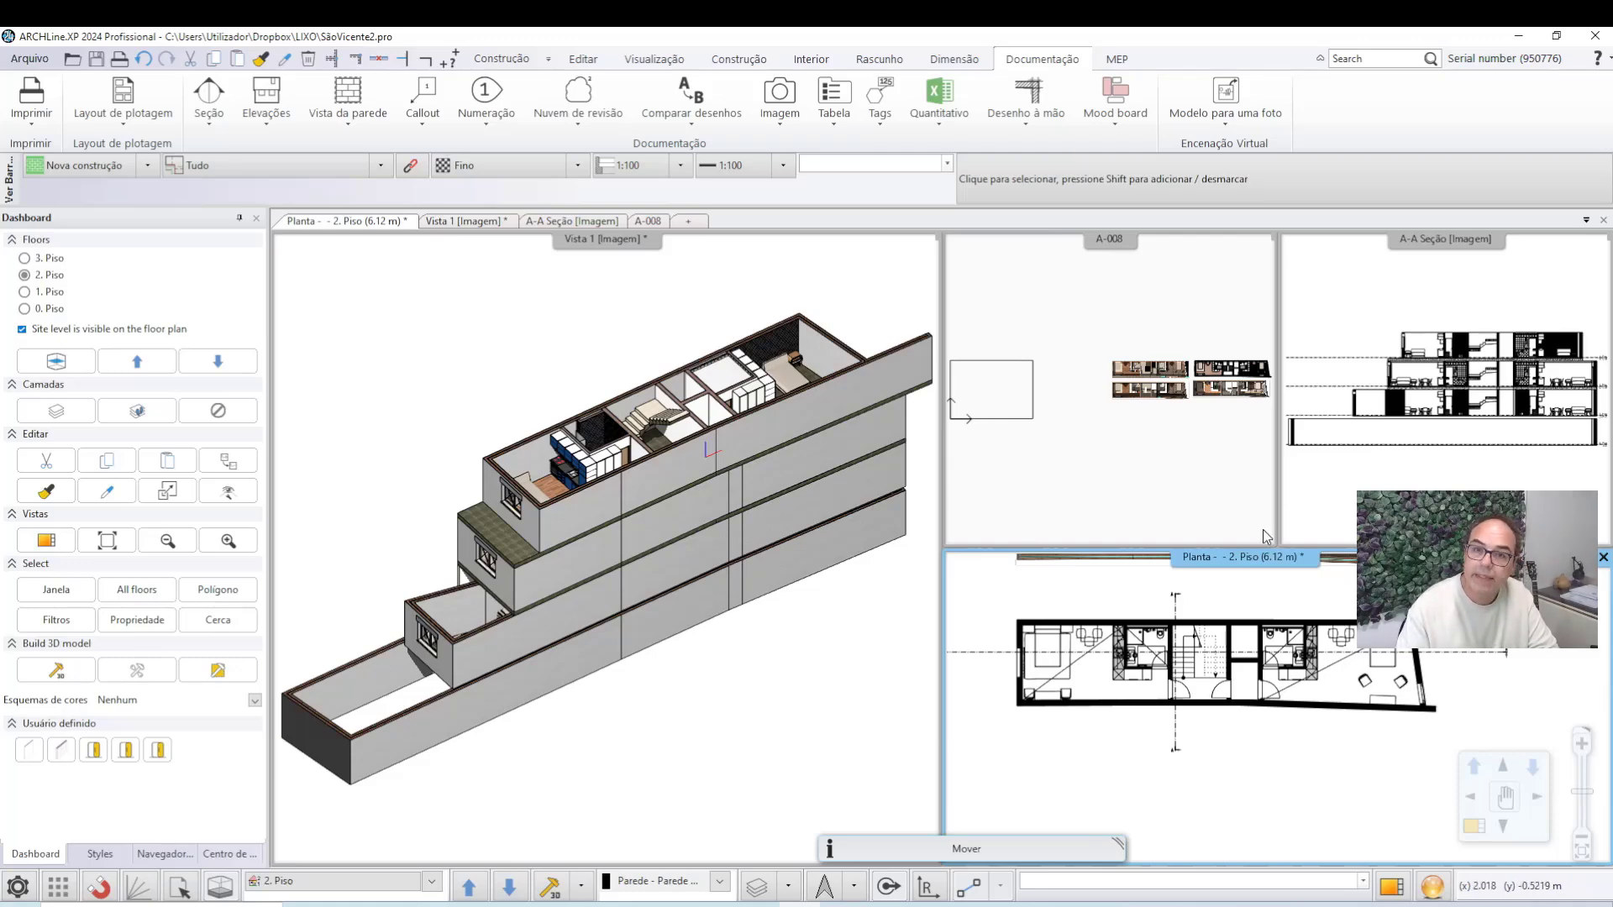
{"action": "left_click", "coordinate": [985, 605]}
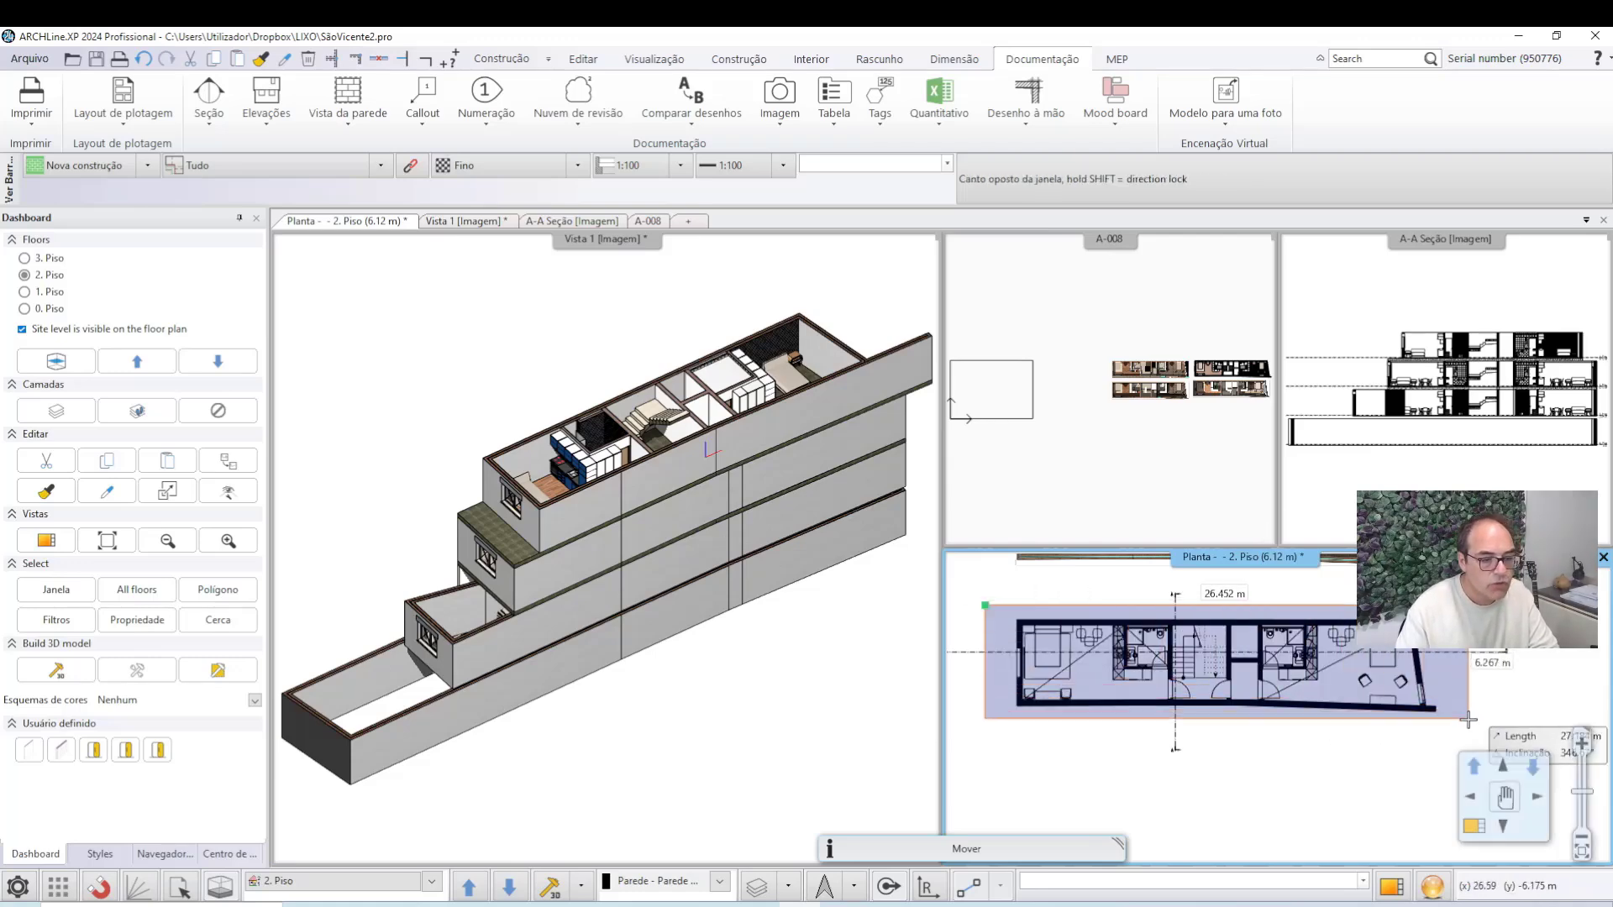
{"action": "left_click", "coordinate": [1429, 694]}
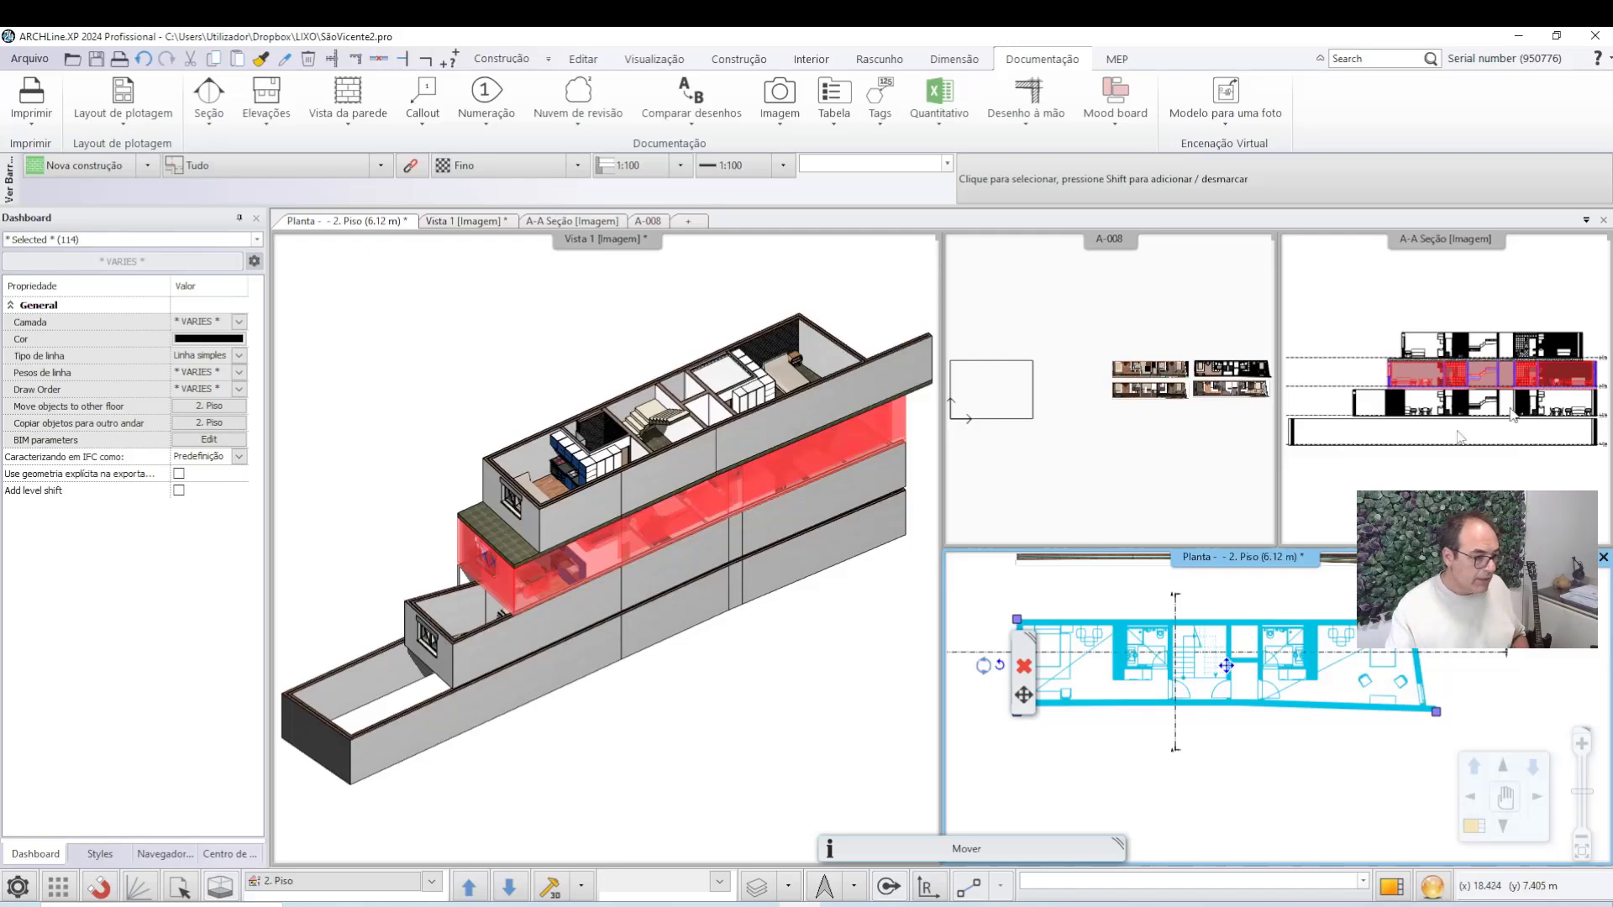
{"action": "left_click", "coordinate": [549, 894]}
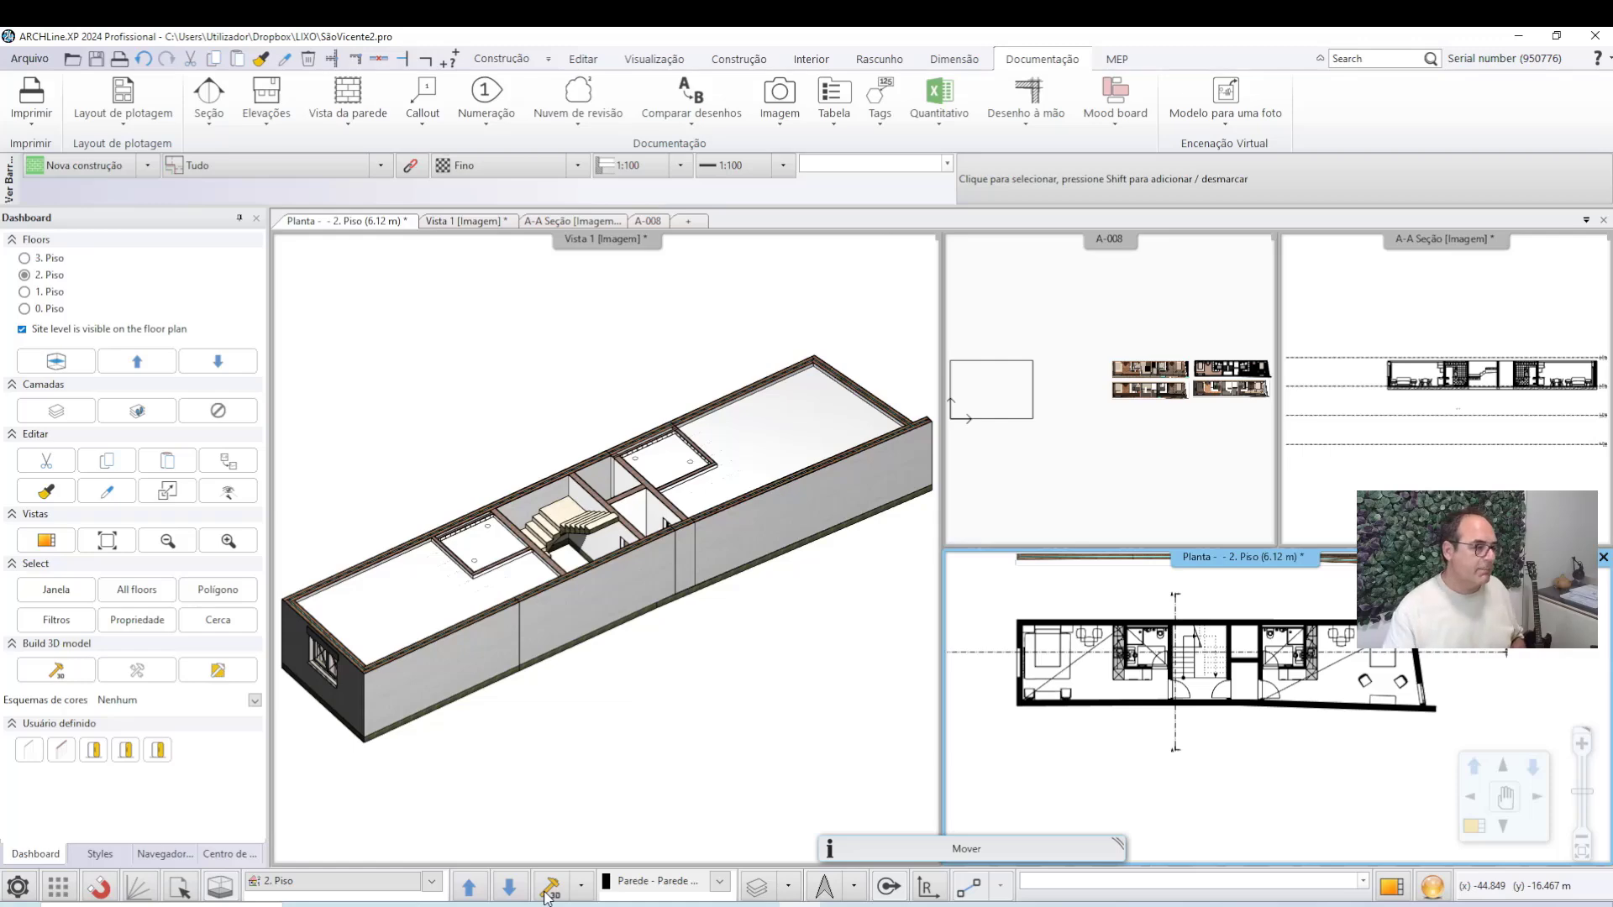
Hide the two flat ceilings over the bathroom and the main room left of the stairs in the 2. Piso 3D model.
{"action": "mouse_move", "coordinate": [749, 573]}
{"action": "middle_mouse_down"}
{"action": "mouse_move", "coordinate": [748, 662]}
{"action": "mouse_move", "coordinate": [730, 660]}
{"action": "middle_mouse_up"}
{"action": "scroll", "coordinate": [645, 573], "scroll_direction": "up", "scroll_amount": 3}
{"action": "middle_click_drag", "start_coordinate": [645, 573], "coordinate": [694, 561]}
{"action": "scroll", "coordinate": [412, 699], "scroll_direction": "up", "scroll_amount": 5}
{"action": "middle_click_drag", "start_coordinate": [412, 699], "coordinate": [591, 698]}
{"action": "scroll", "coordinate": [619, 656], "scroll_direction": "down", "scroll_amount": 4}
{"action": "scroll", "coordinate": [687, 666], "scroll_direction": "down", "scroll_amount": 3}
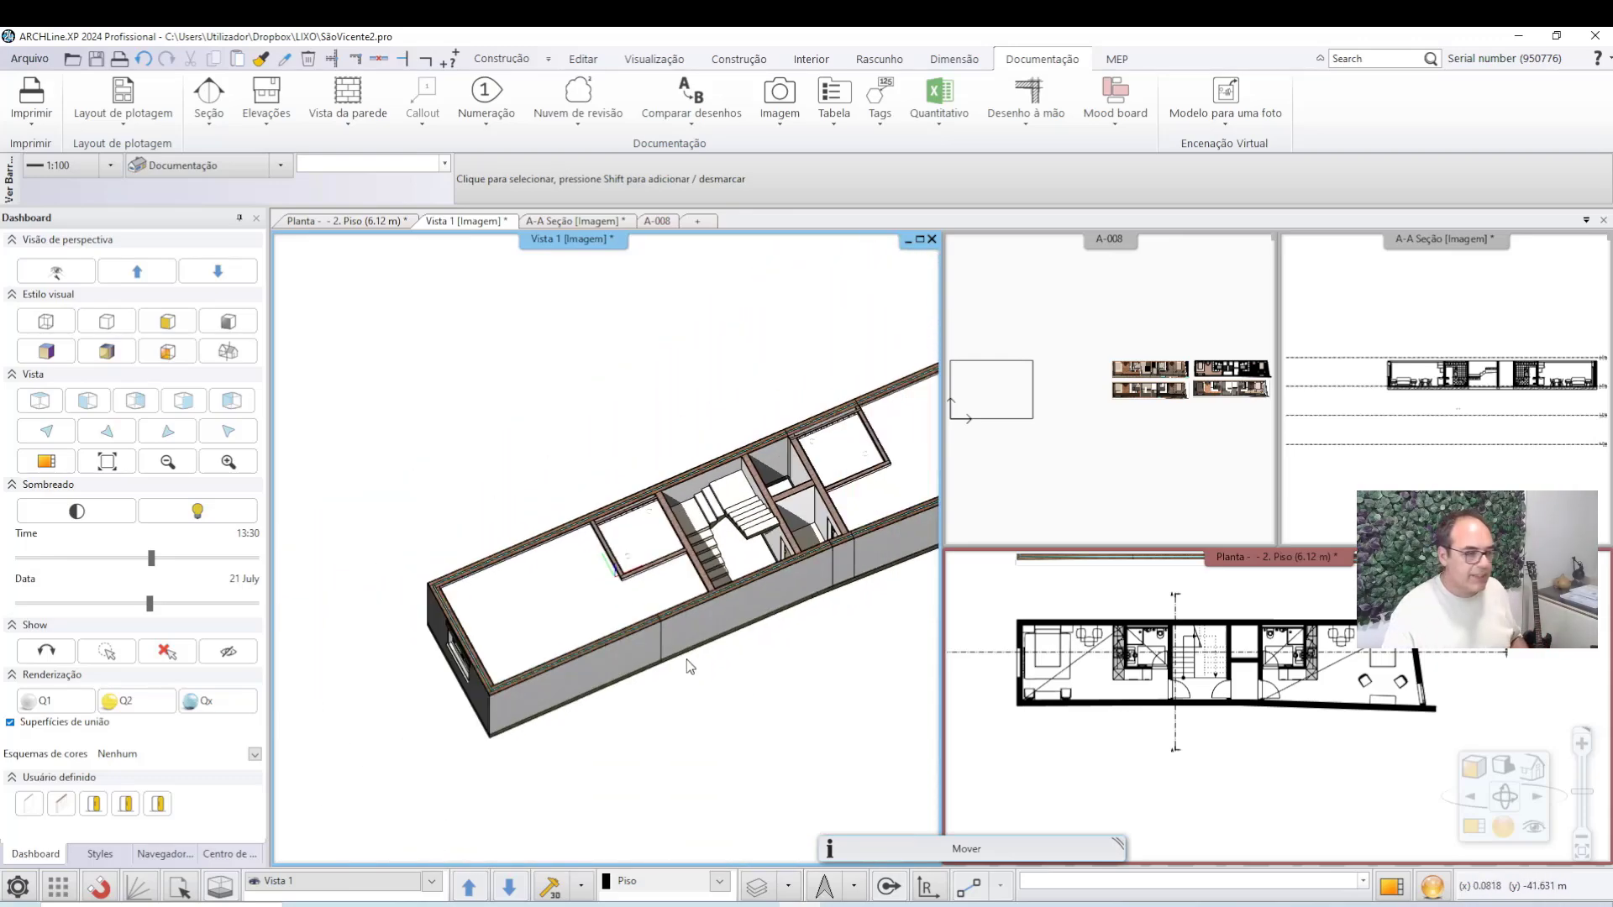
{"action": "middle_click_drag", "start_coordinate": [692, 663], "coordinate": [579, 729]}
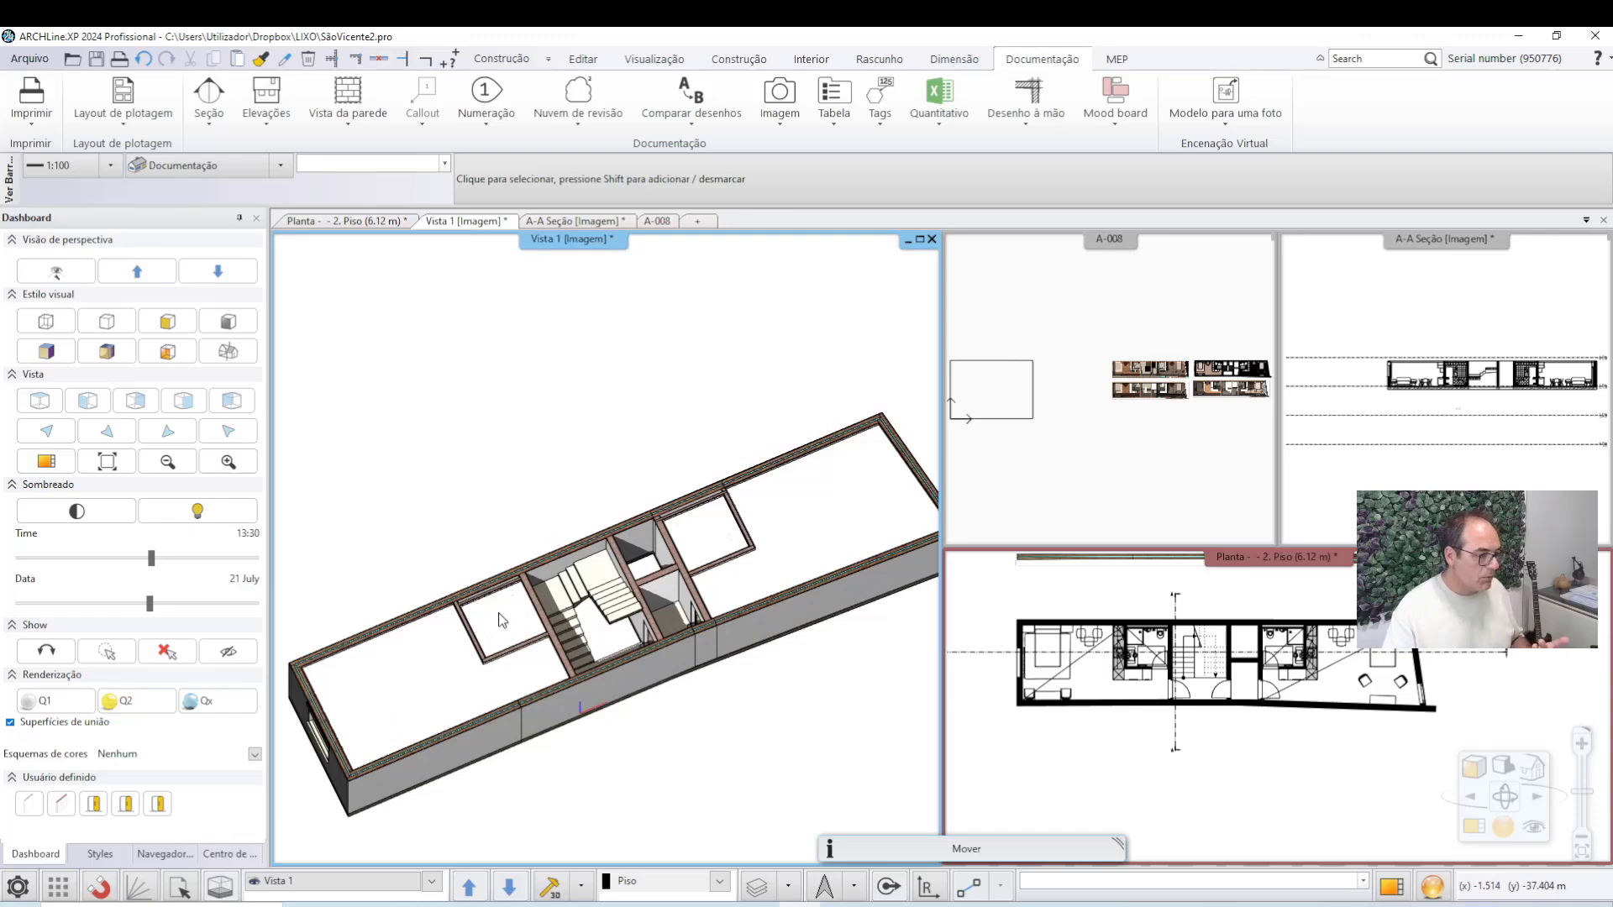
{"action": "left_click", "coordinate": [500, 636]}
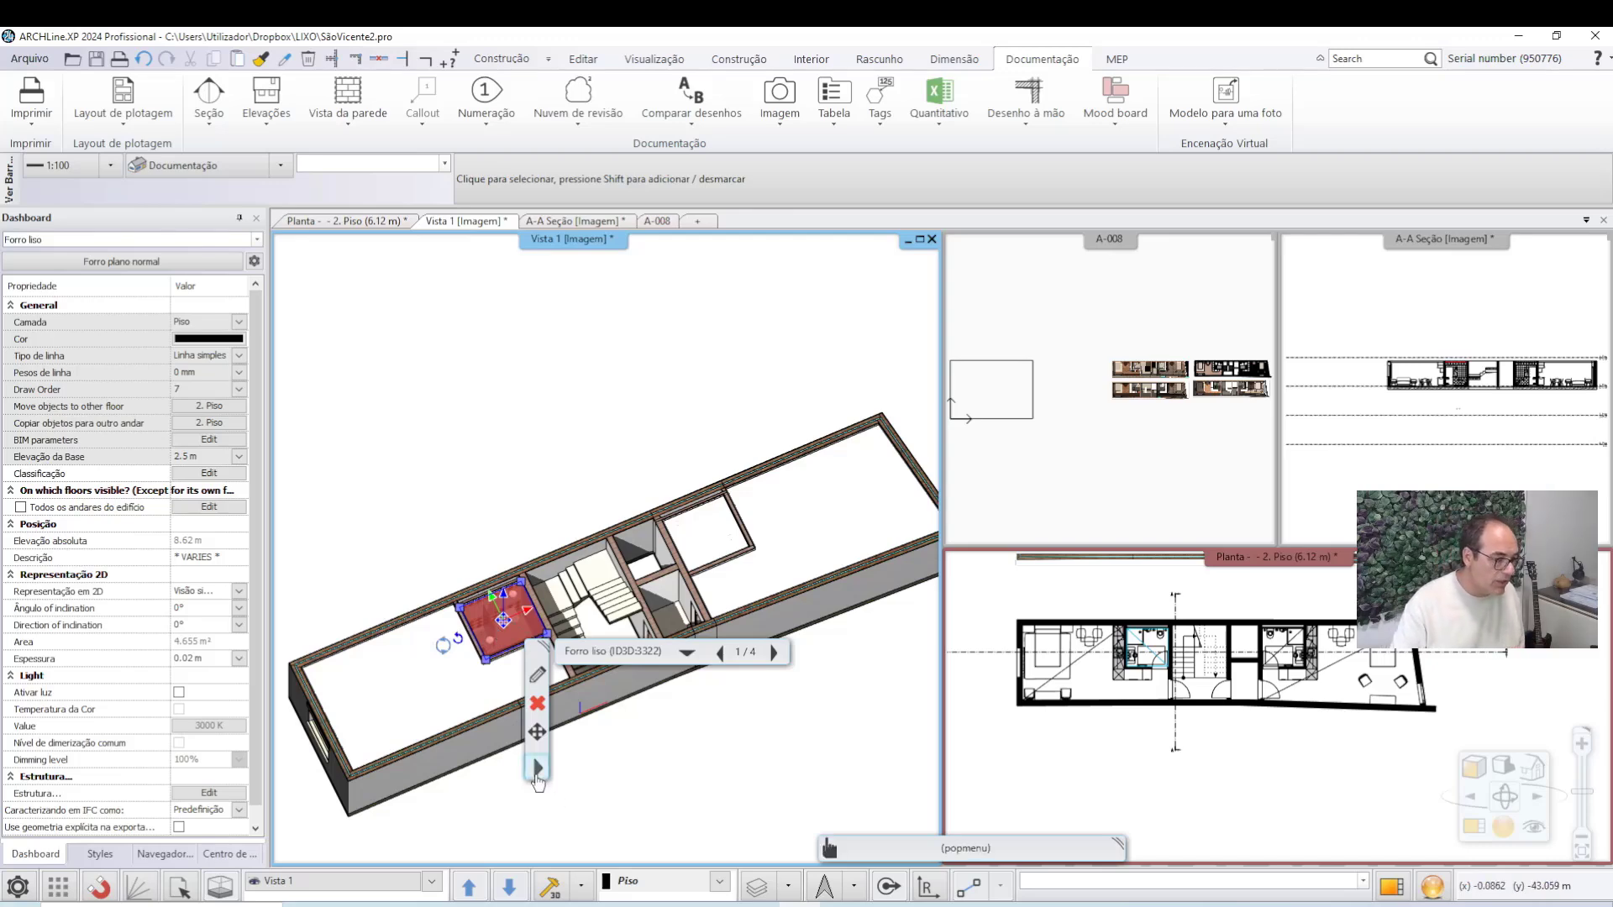
{"action": "left_click", "coordinate": [537, 769]}
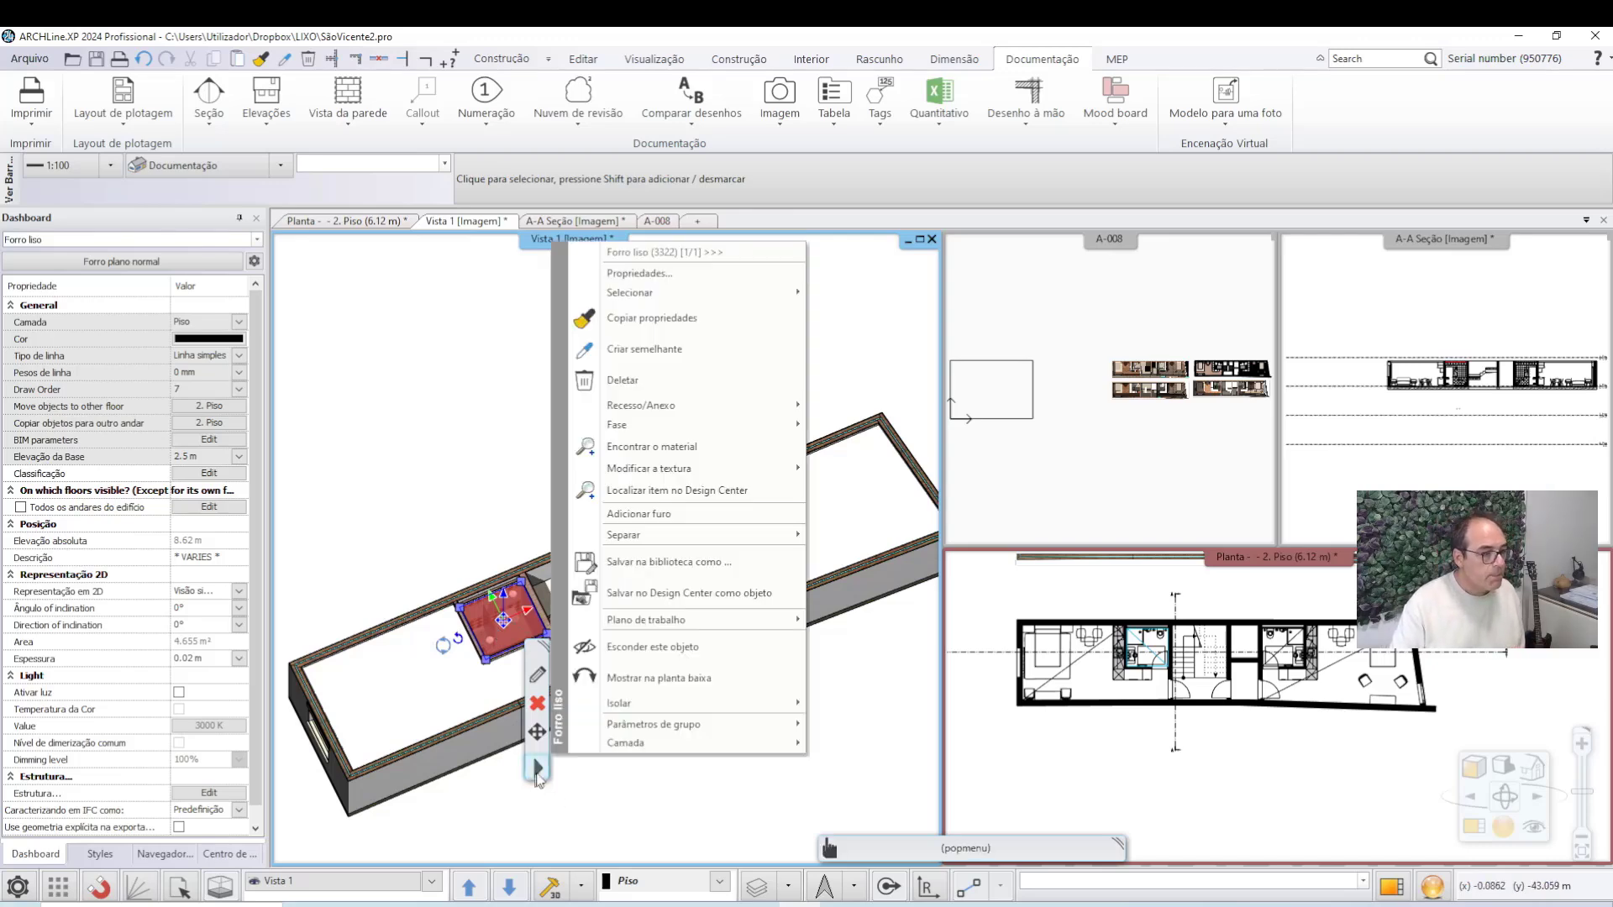
{"action": "left_click", "coordinate": [662, 662]}
{"action": "right_click", "coordinate": [436, 691]}
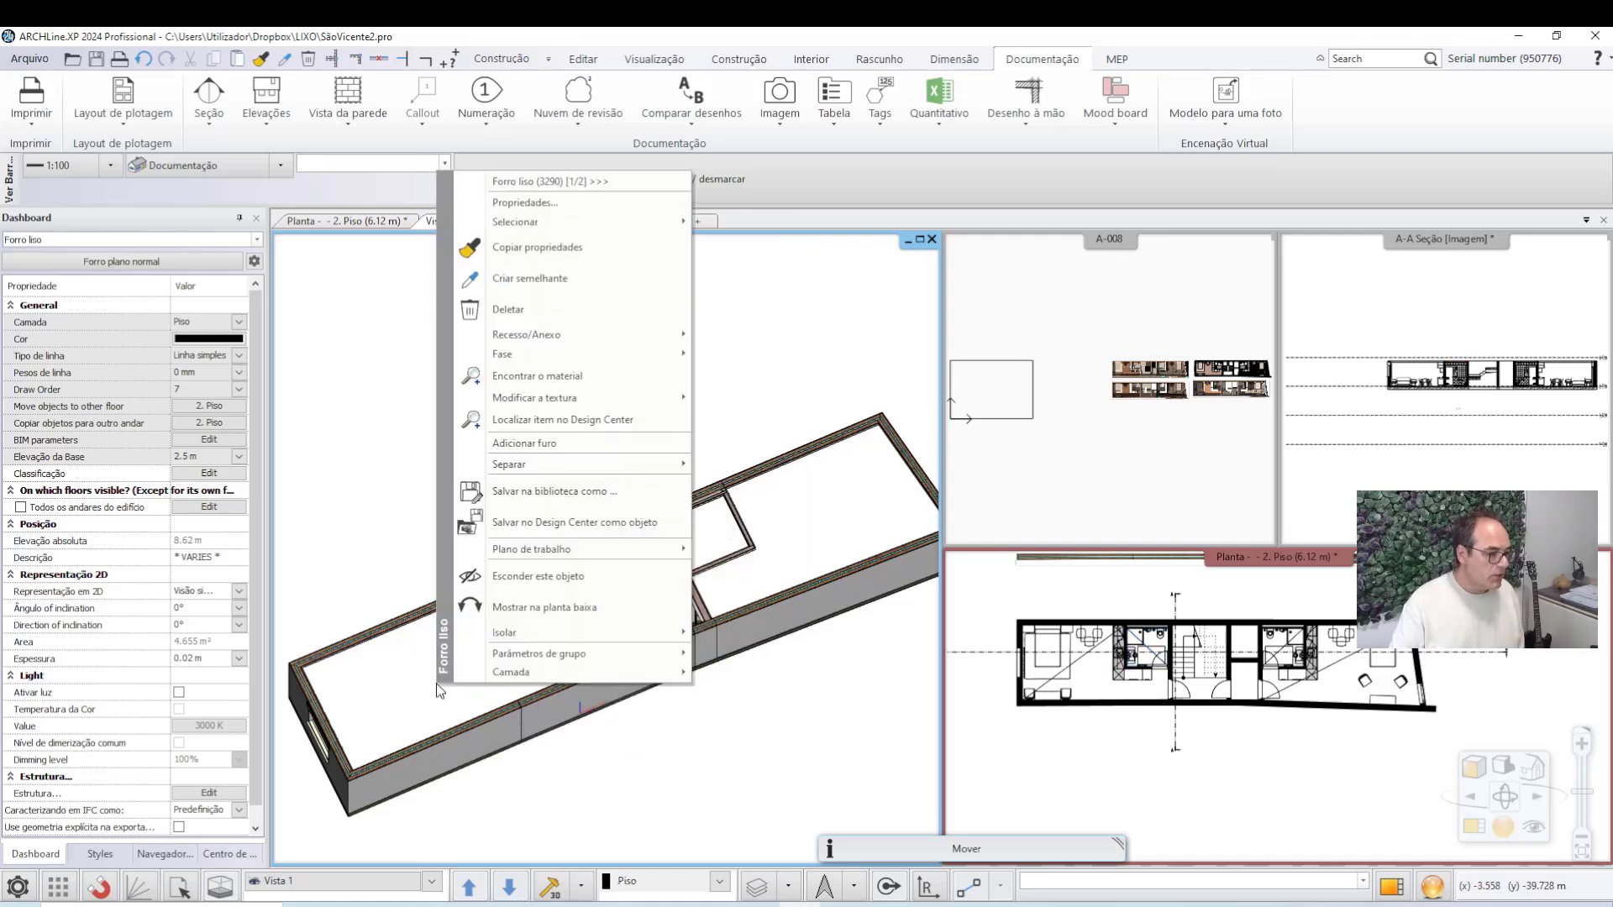
{"action": "left_click", "coordinate": [488, 605]}
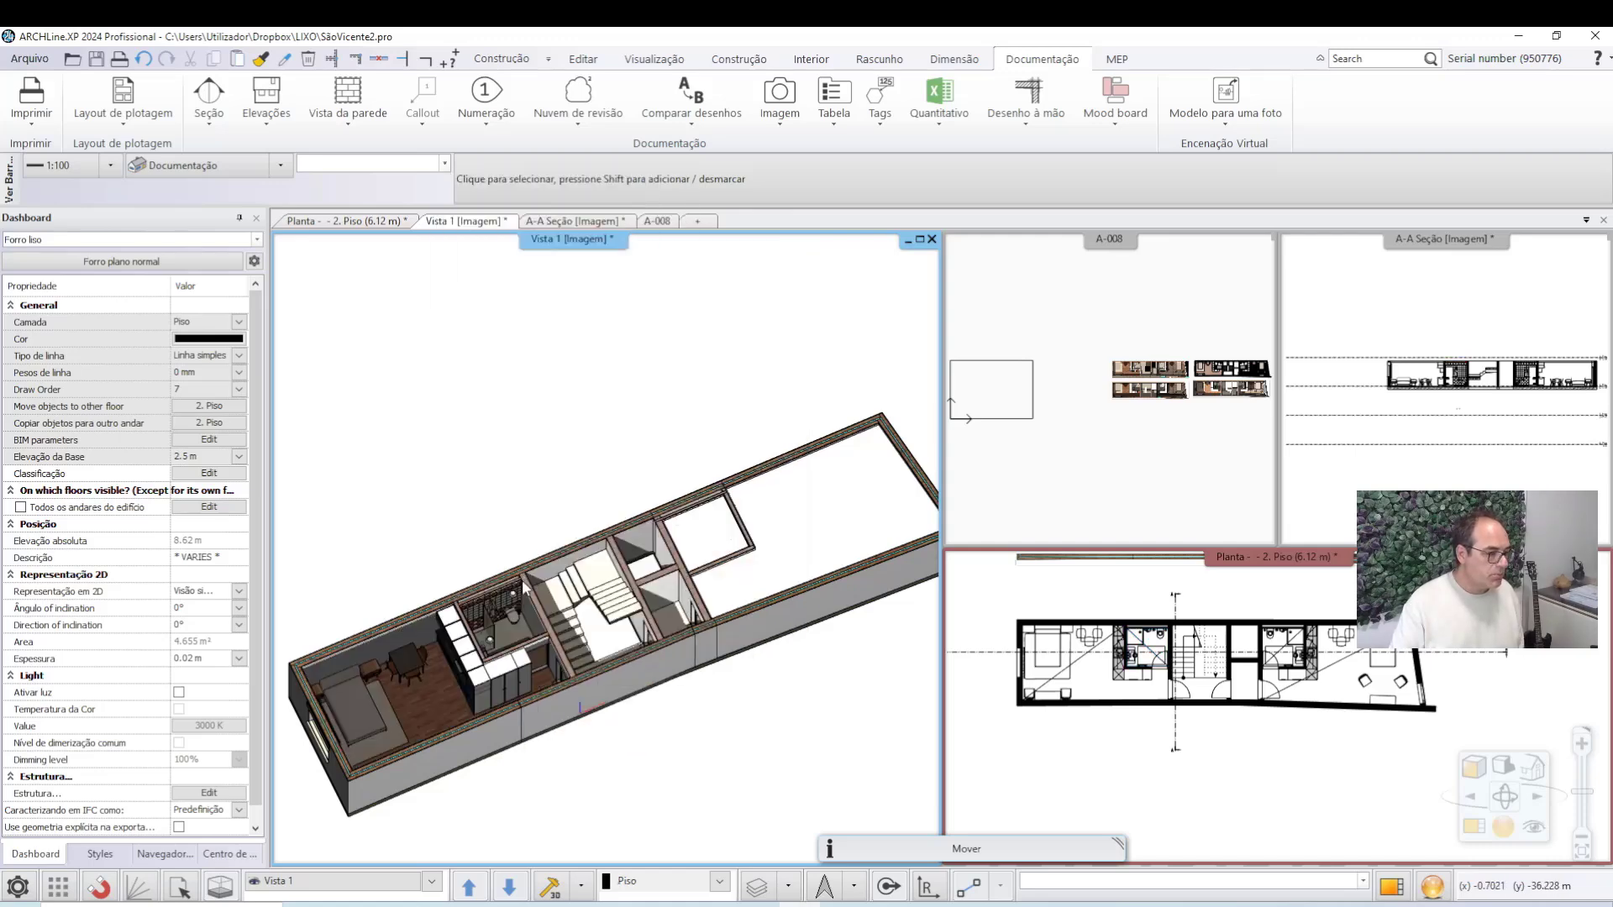
Hide the two flat ceilings over the bathroom and the main room right of the stairs in the 3D model.
{"action": "left_click", "coordinate": [719, 547]}
{"action": "right_click", "coordinate": [719, 546]}
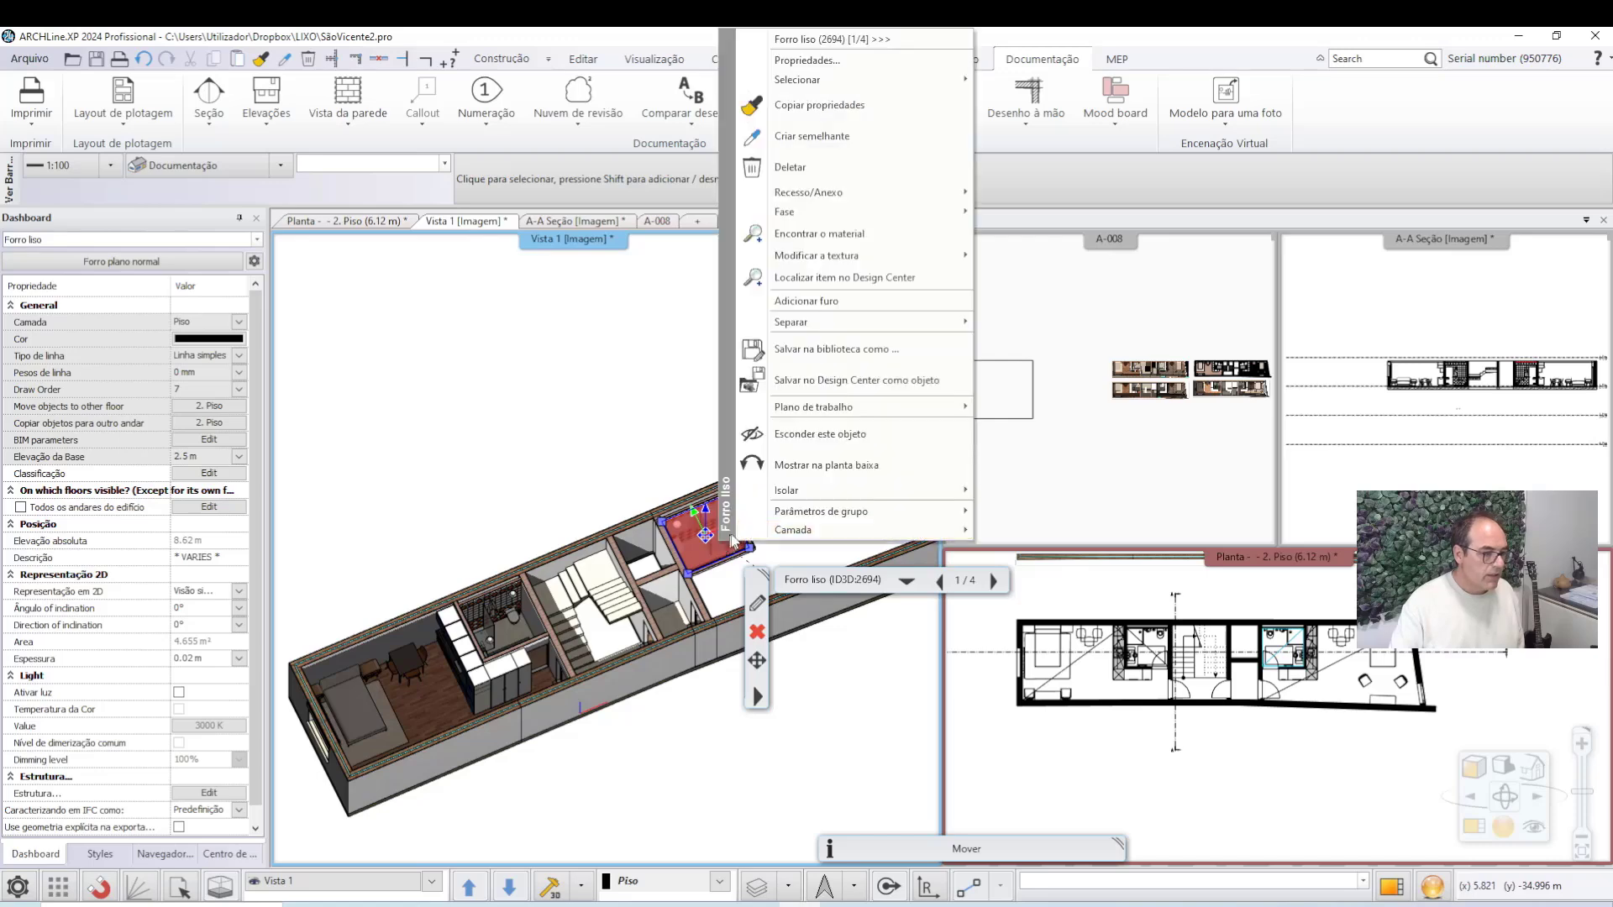
{"action": "left_click", "coordinate": [823, 447]}
{"action": "left_click", "coordinate": [794, 538]}
{"action": "right_click", "coordinate": [806, 538]}
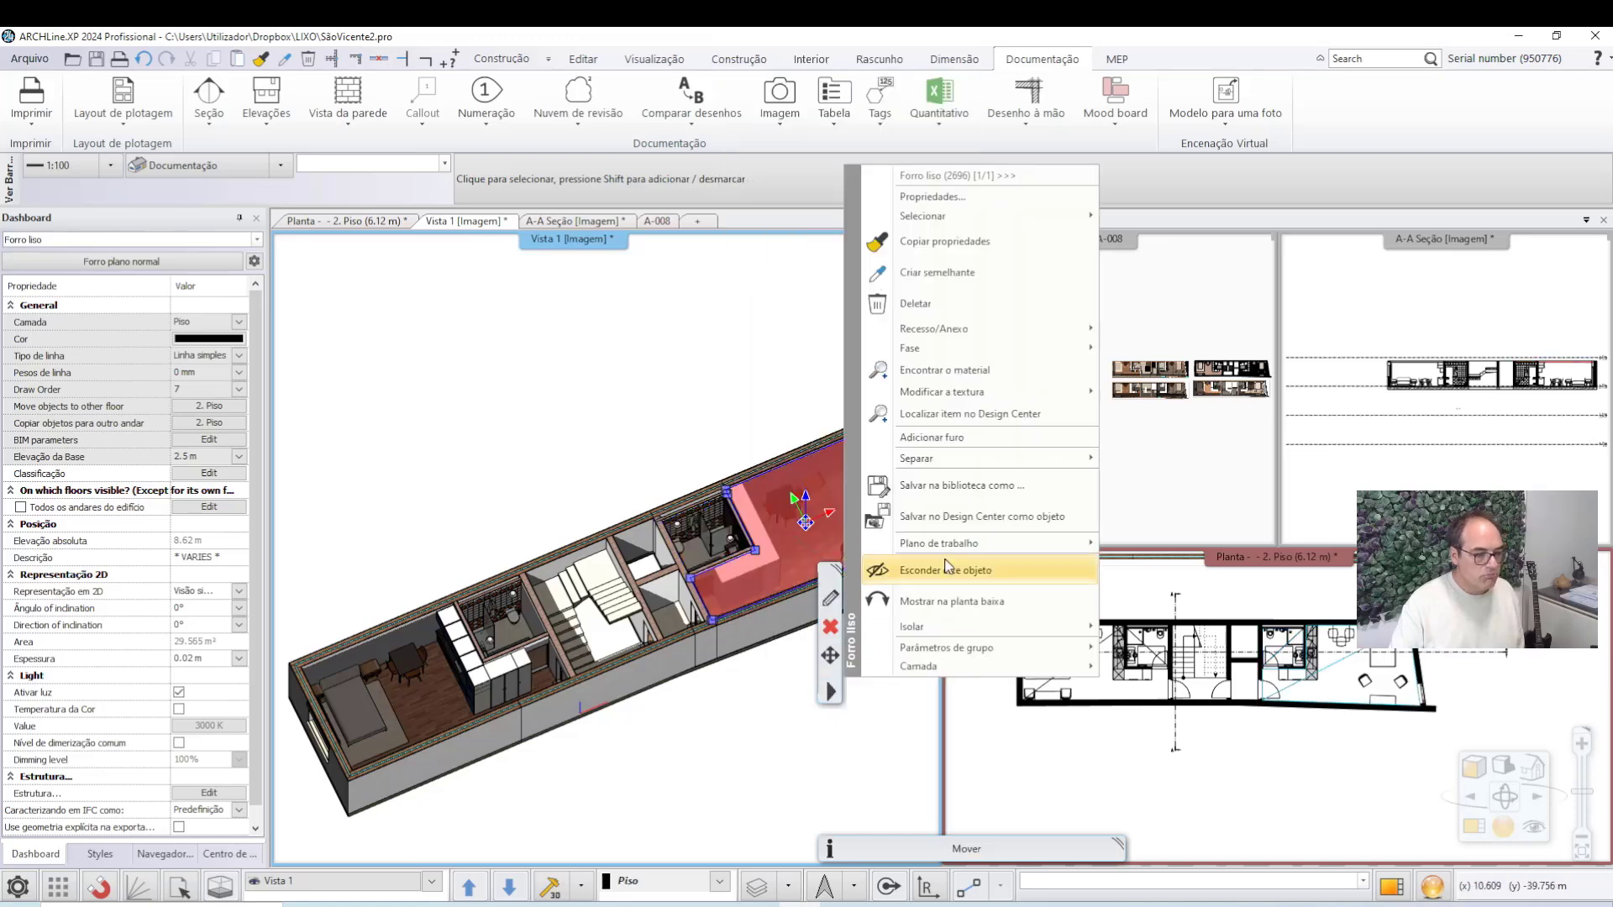
{"action": "left_click", "coordinate": [947, 569]}
Maximize the Vista 1 view and set it to the Top side view.
{"action": "middle_click_drag", "start_coordinate": [640, 708], "coordinate": [712, 603]}
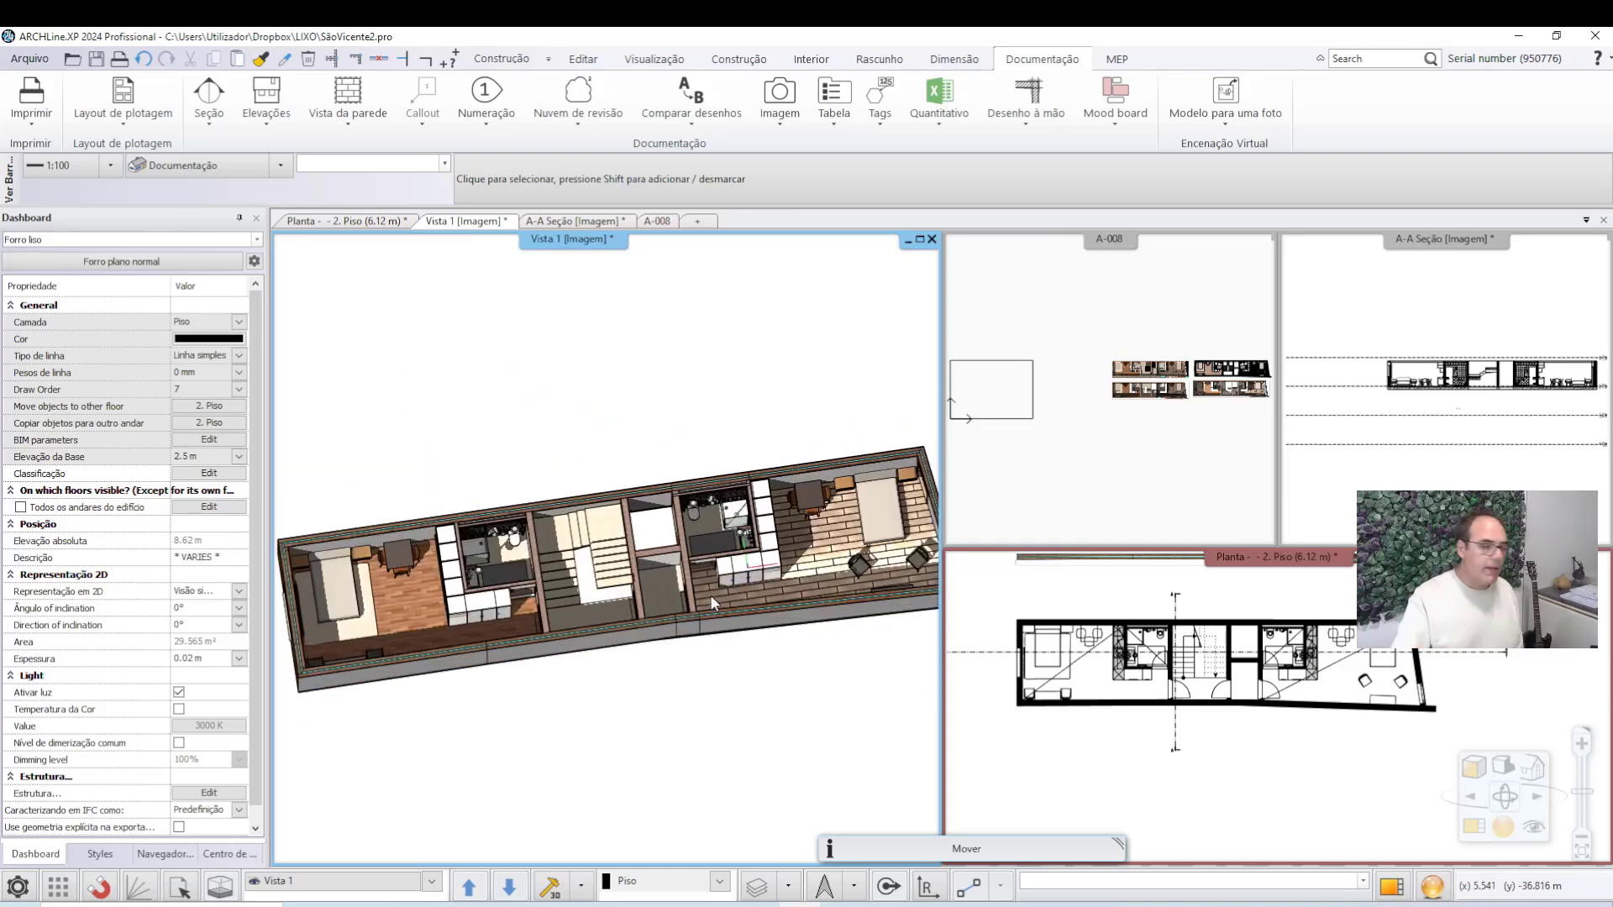
{"action": "middle_click_drag", "start_coordinate": [569, 749], "coordinate": [628, 680]}
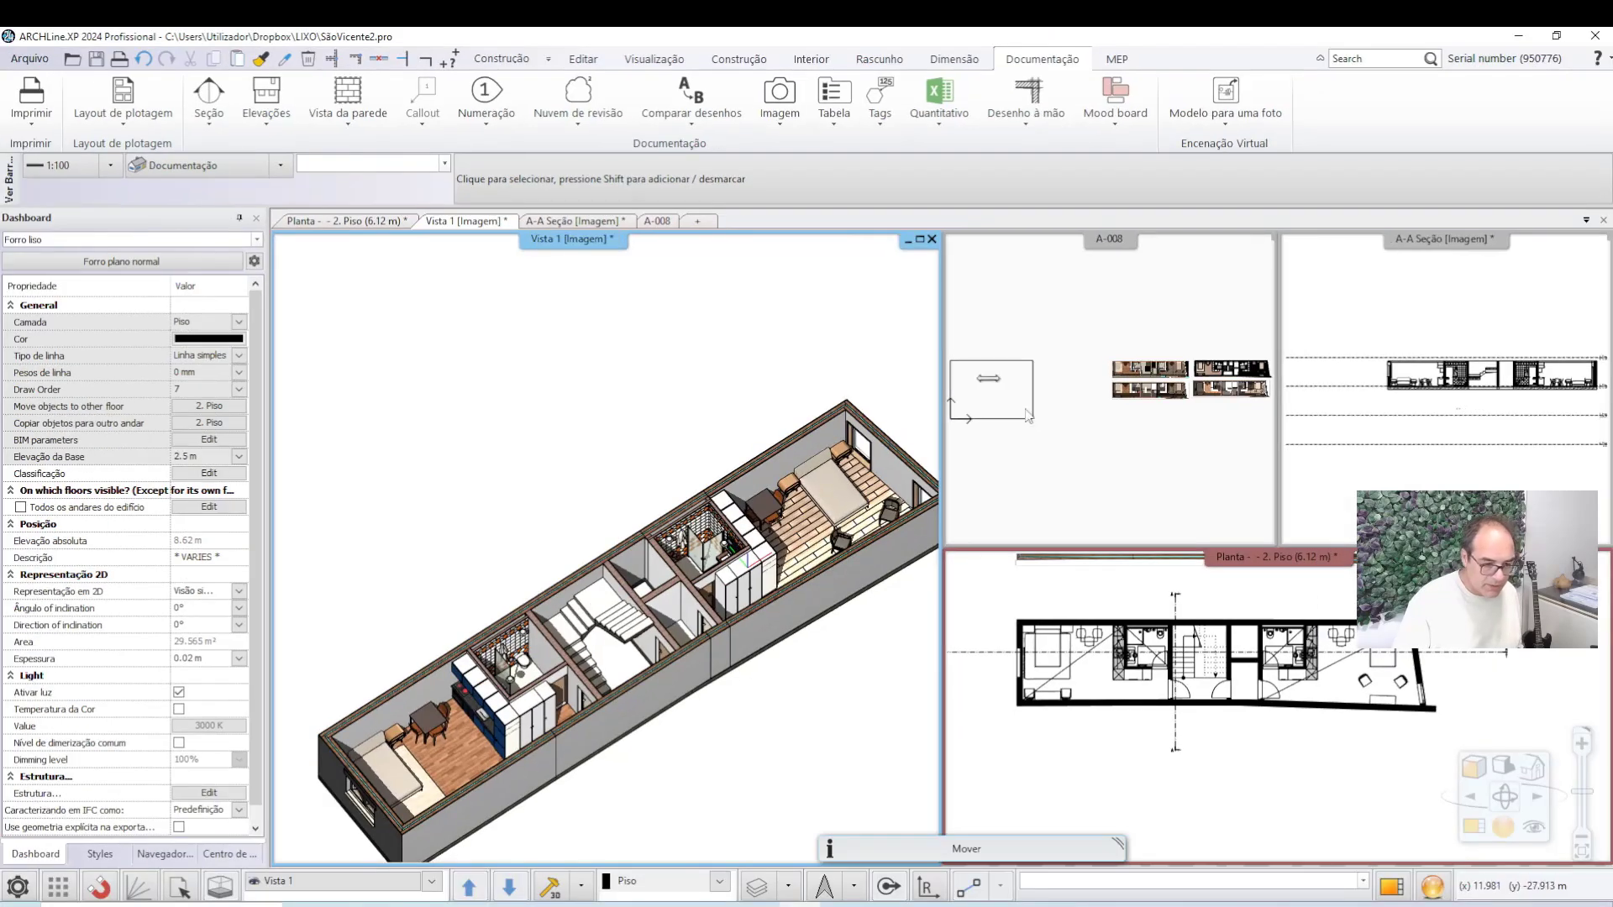
{"action": "left_click", "coordinate": [1392, 886]}
{"action": "scroll", "coordinate": [691, 530], "scroll_direction": "up", "scroll_amount": 3}
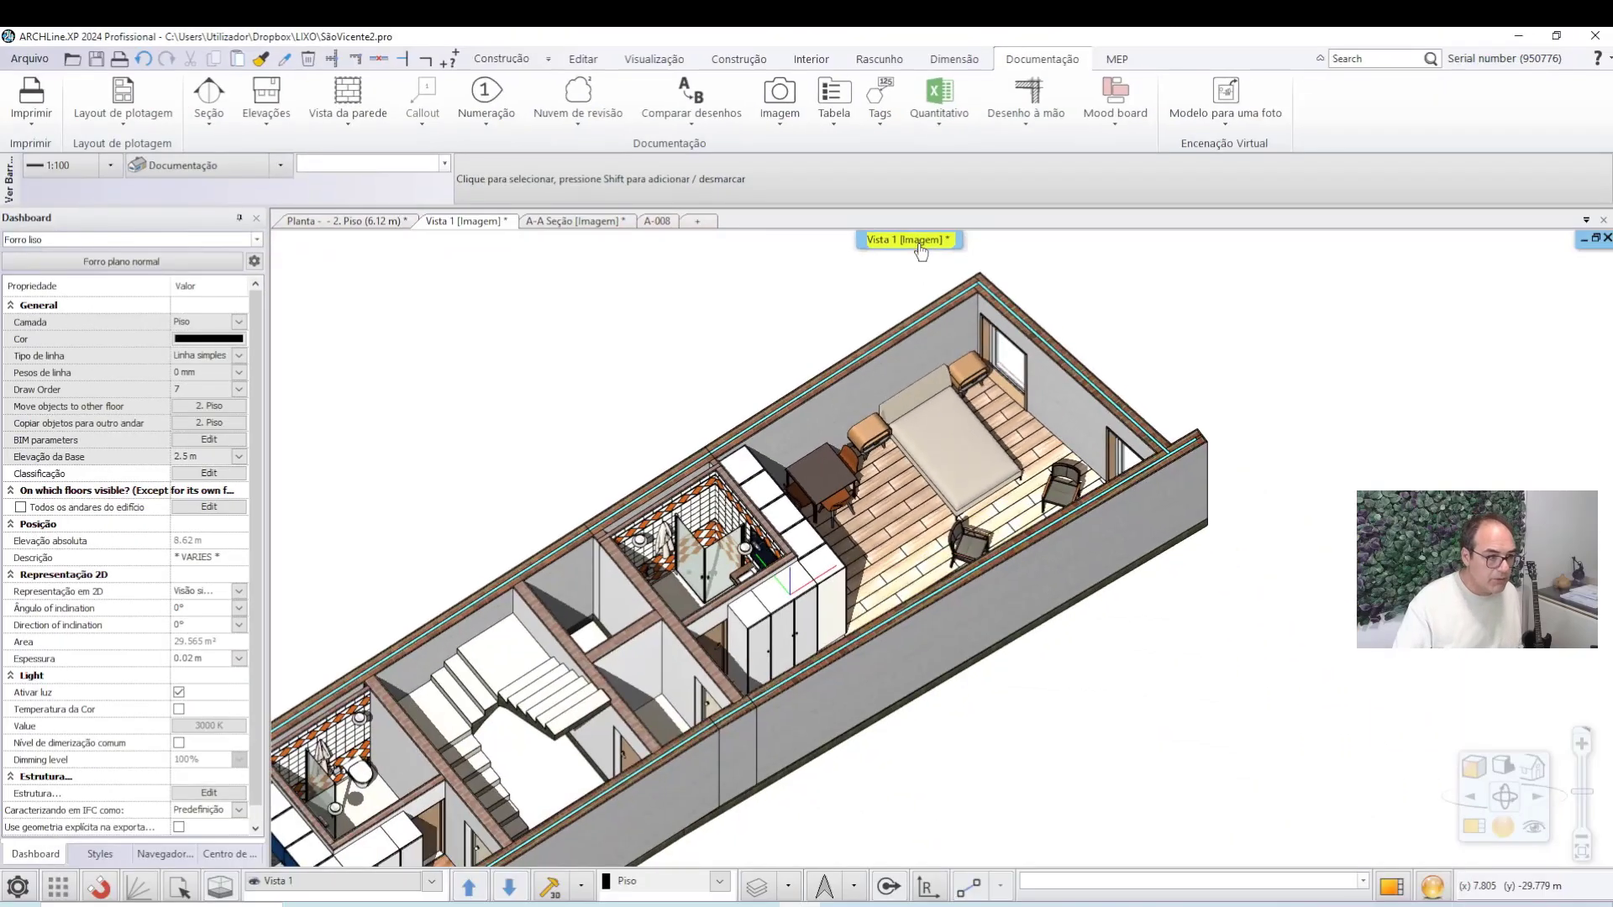
{"action": "right_click", "coordinate": [921, 252]}
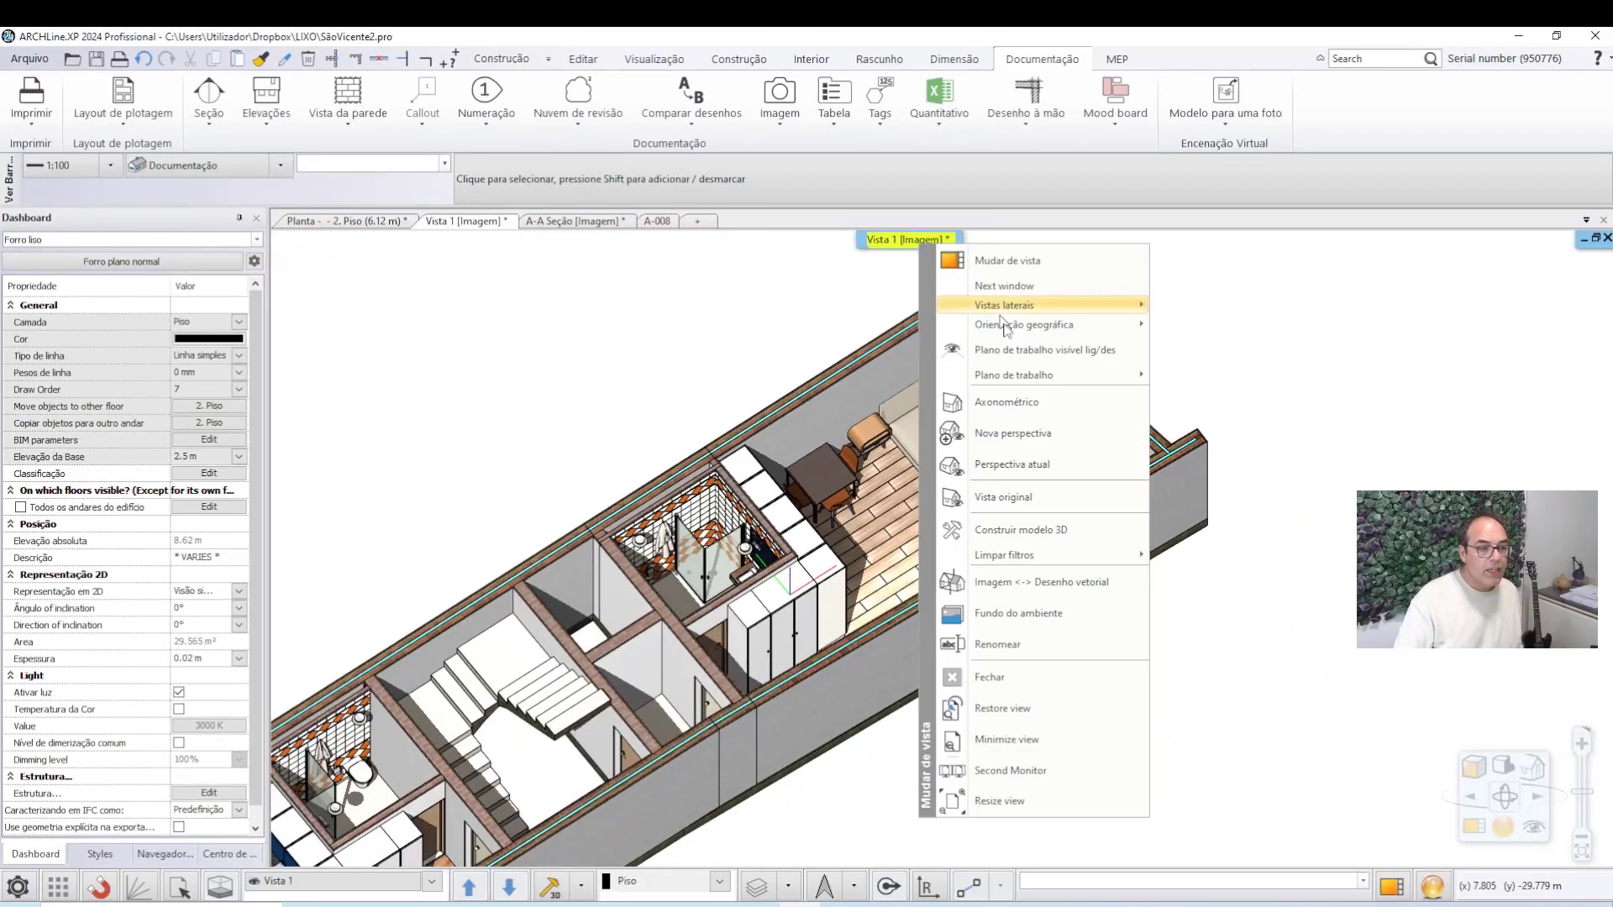
{"action": "mouse_move", "coordinate": [1041, 309]}
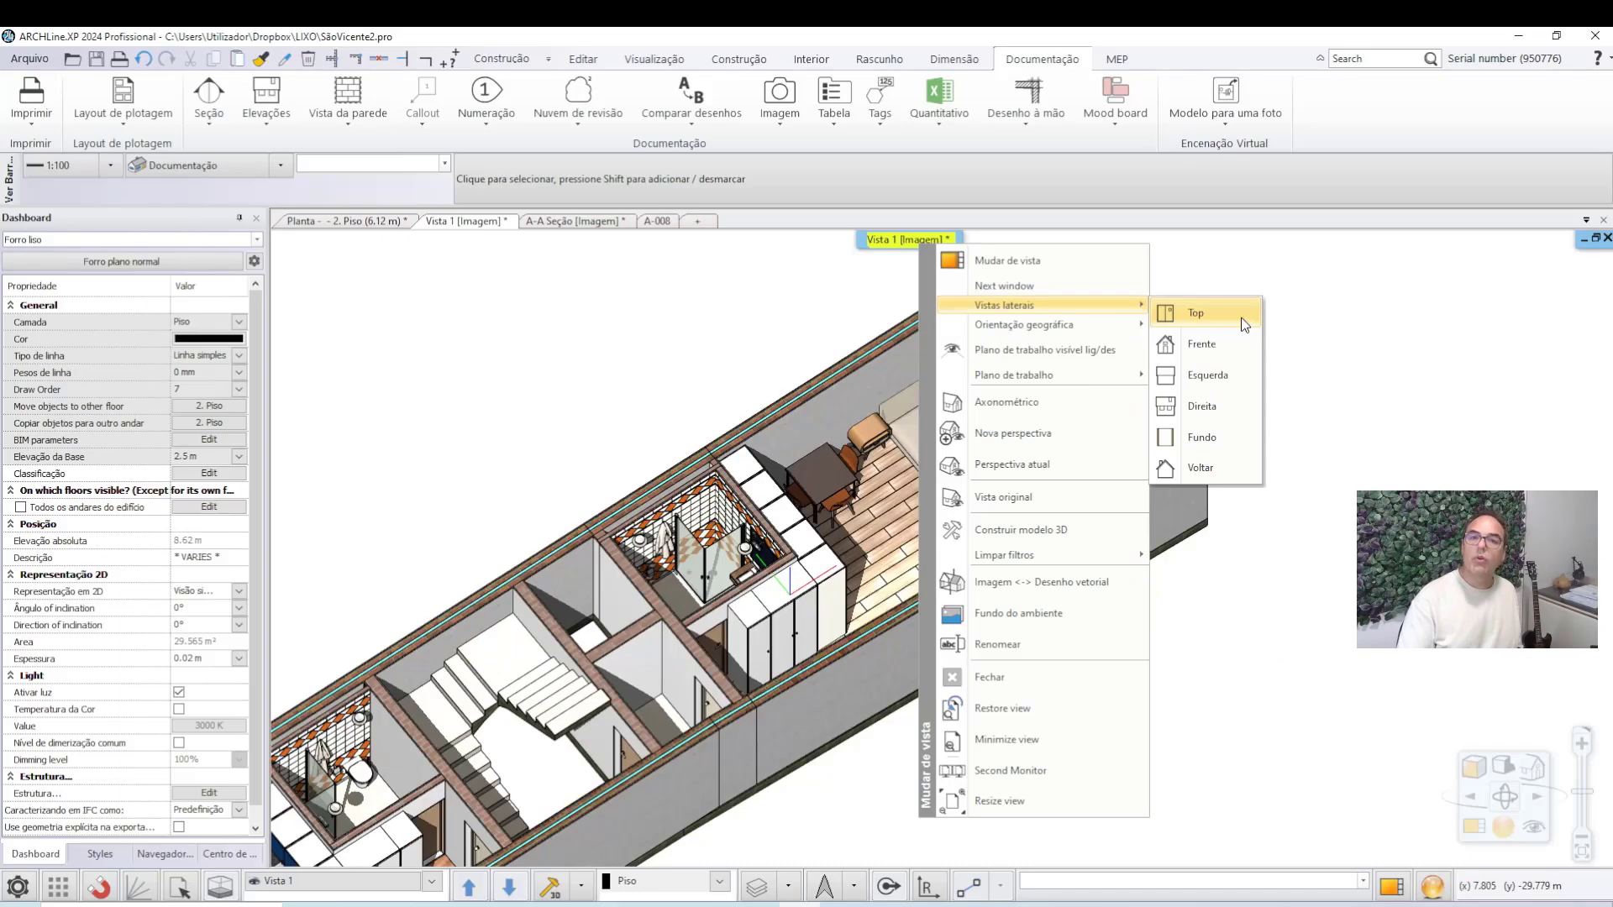
{"action": "left_click", "coordinate": [1195, 313]}
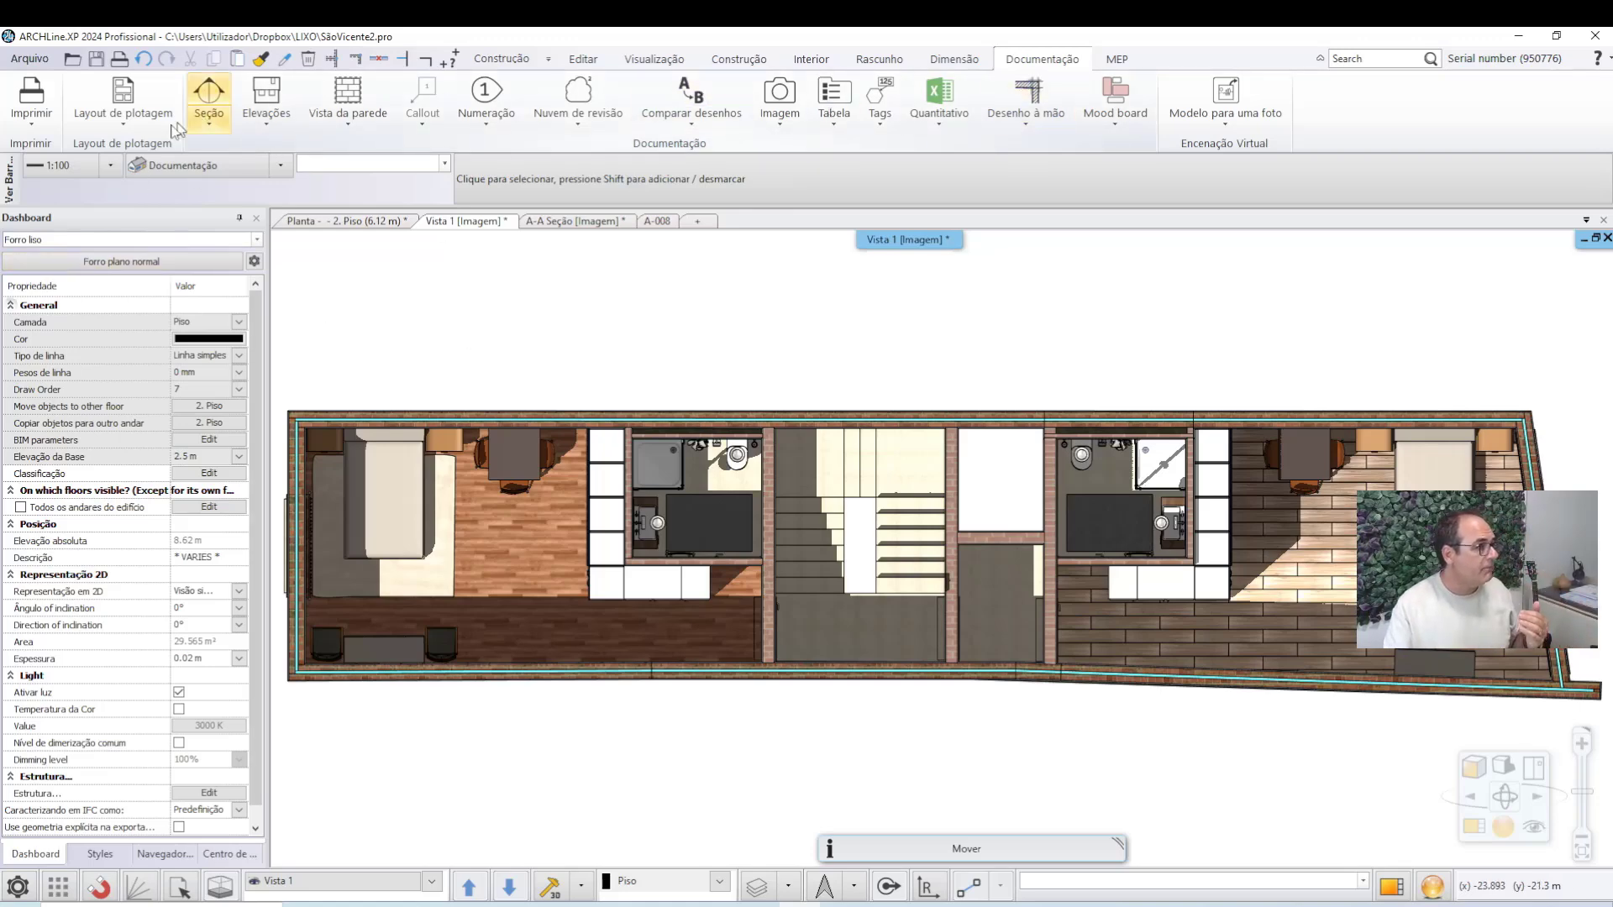
Create an ISO A3 landscape plot layout named Plantas humanizadas, with non-printable margins dX and dY of 0 and no stamp.
{"action": "left_click", "coordinate": [123, 125]}
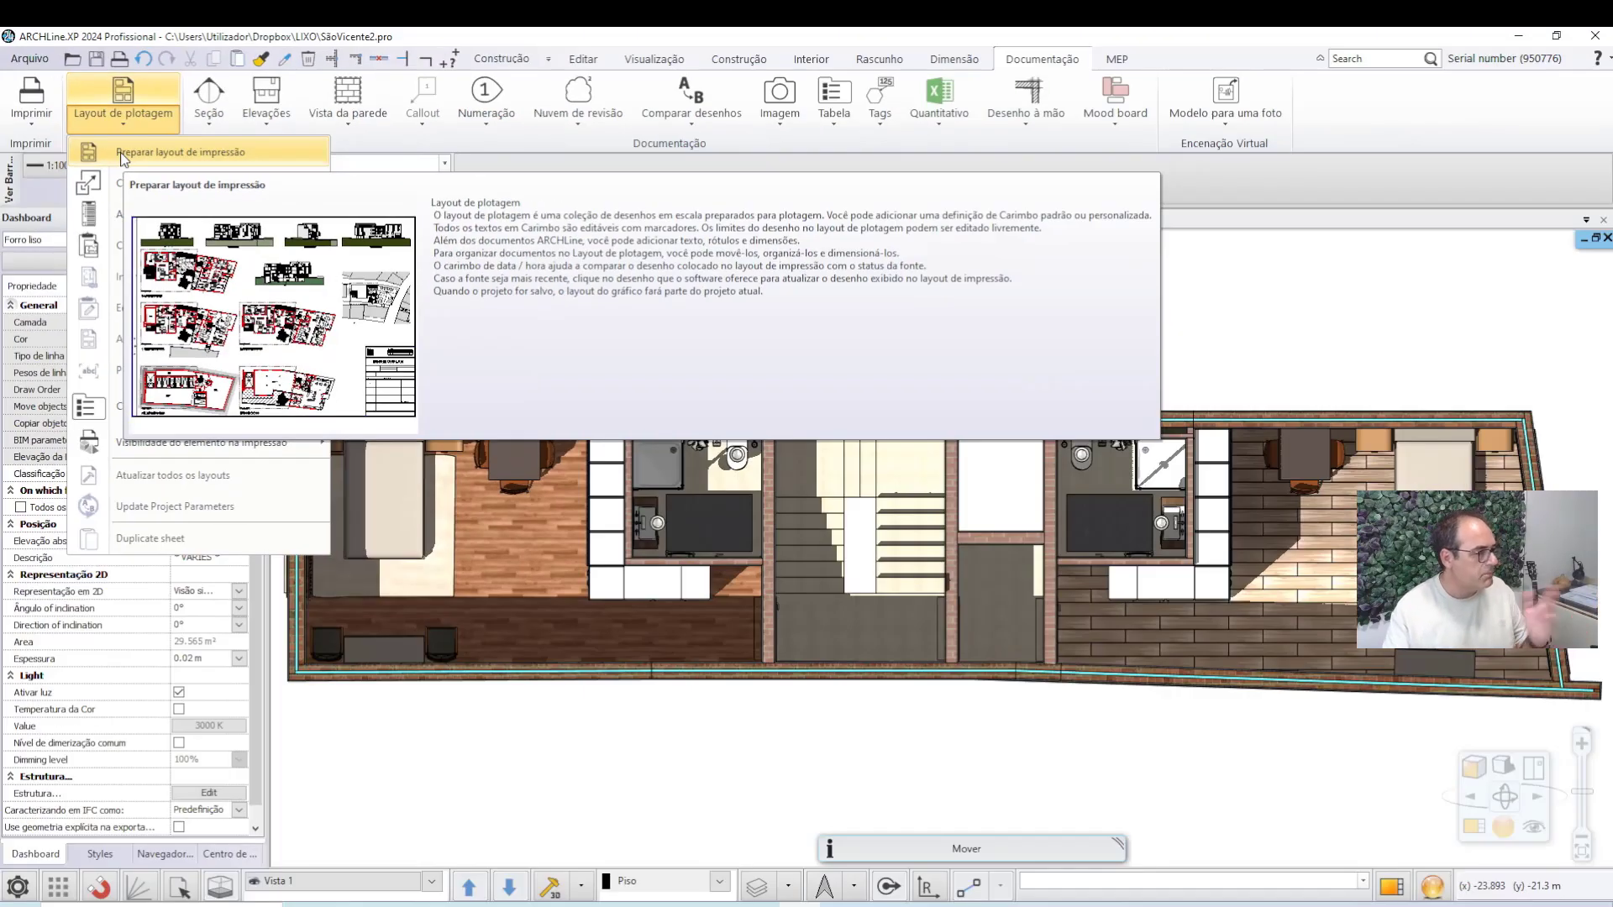
{"action": "left_click", "coordinate": [124, 155]}
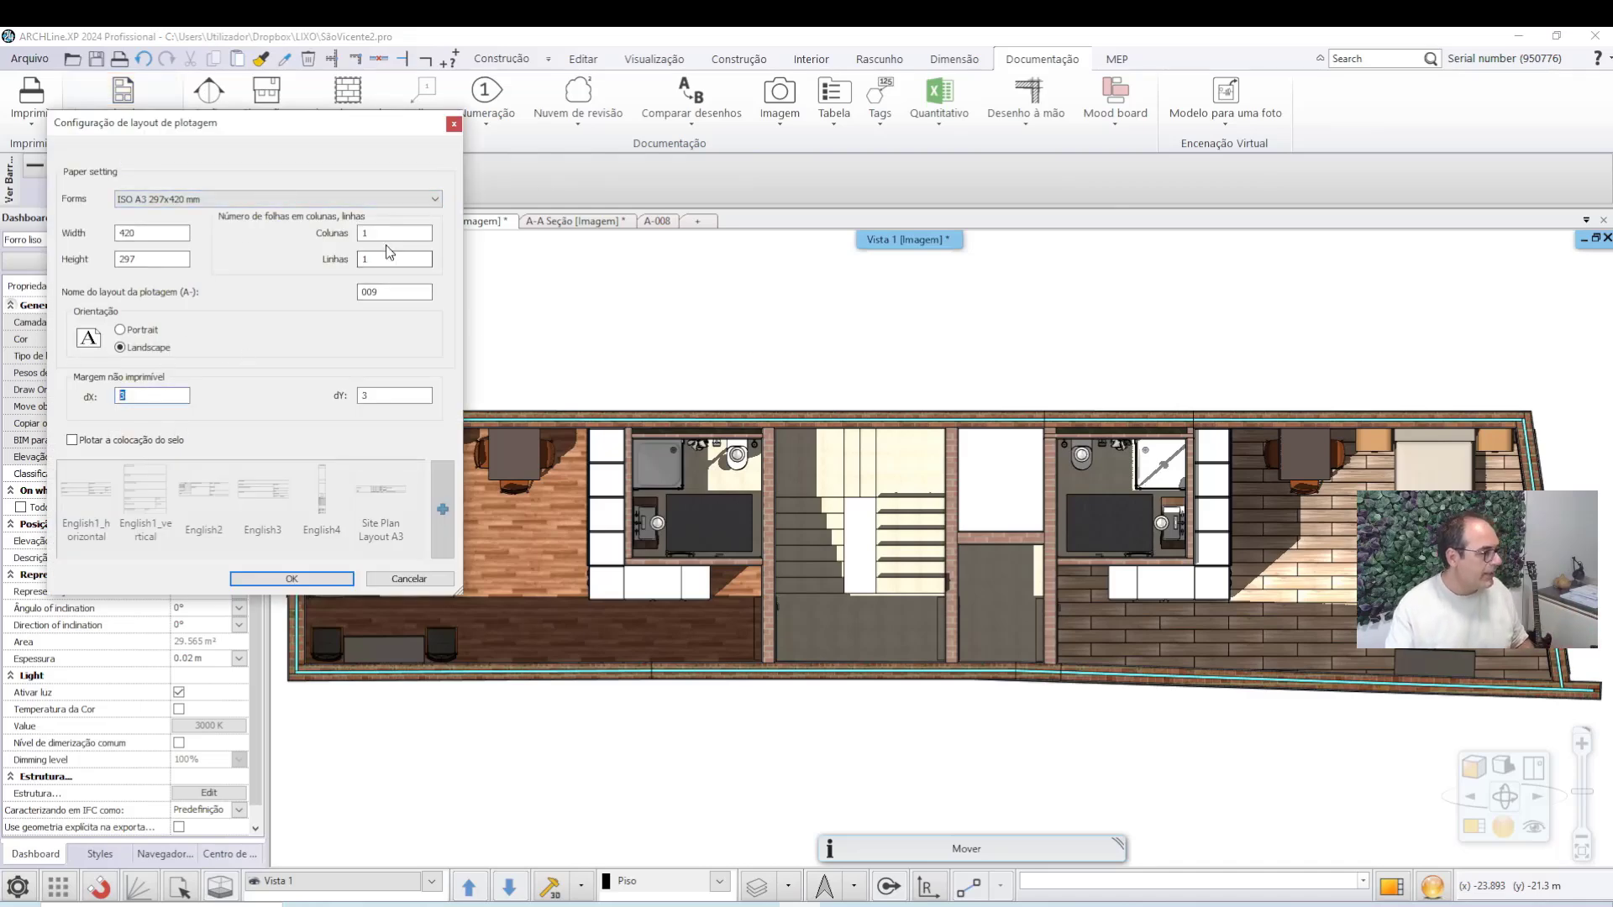
{"action": "double_click", "coordinate": [366, 393]}
{"action": "type", "text": "0"}
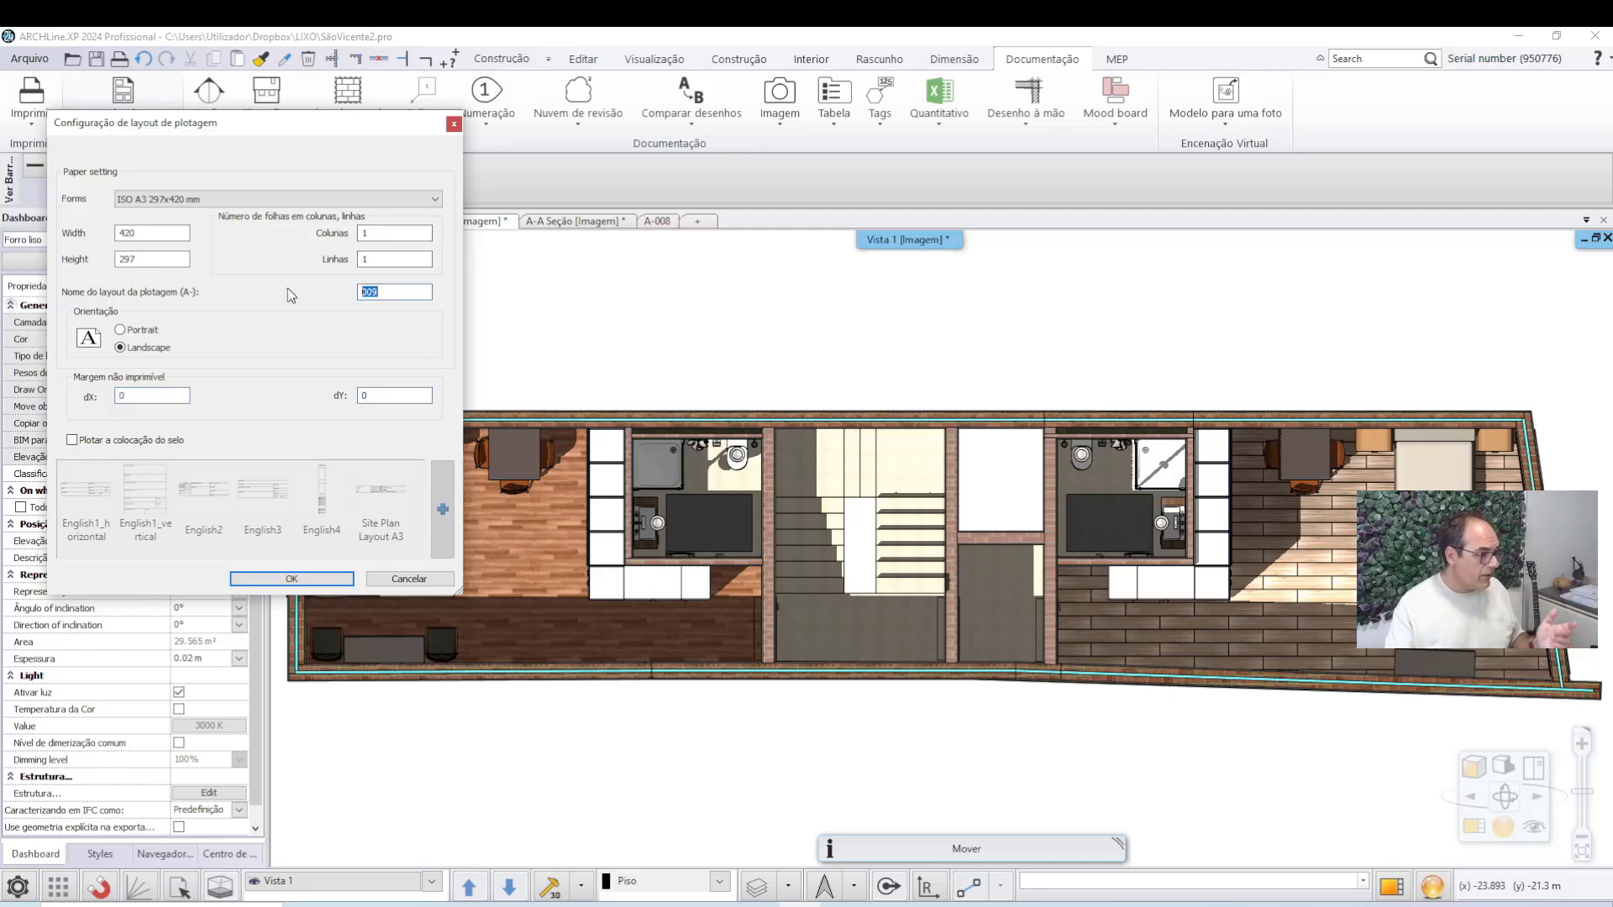
{"action": "type", "text": "Plantas"}
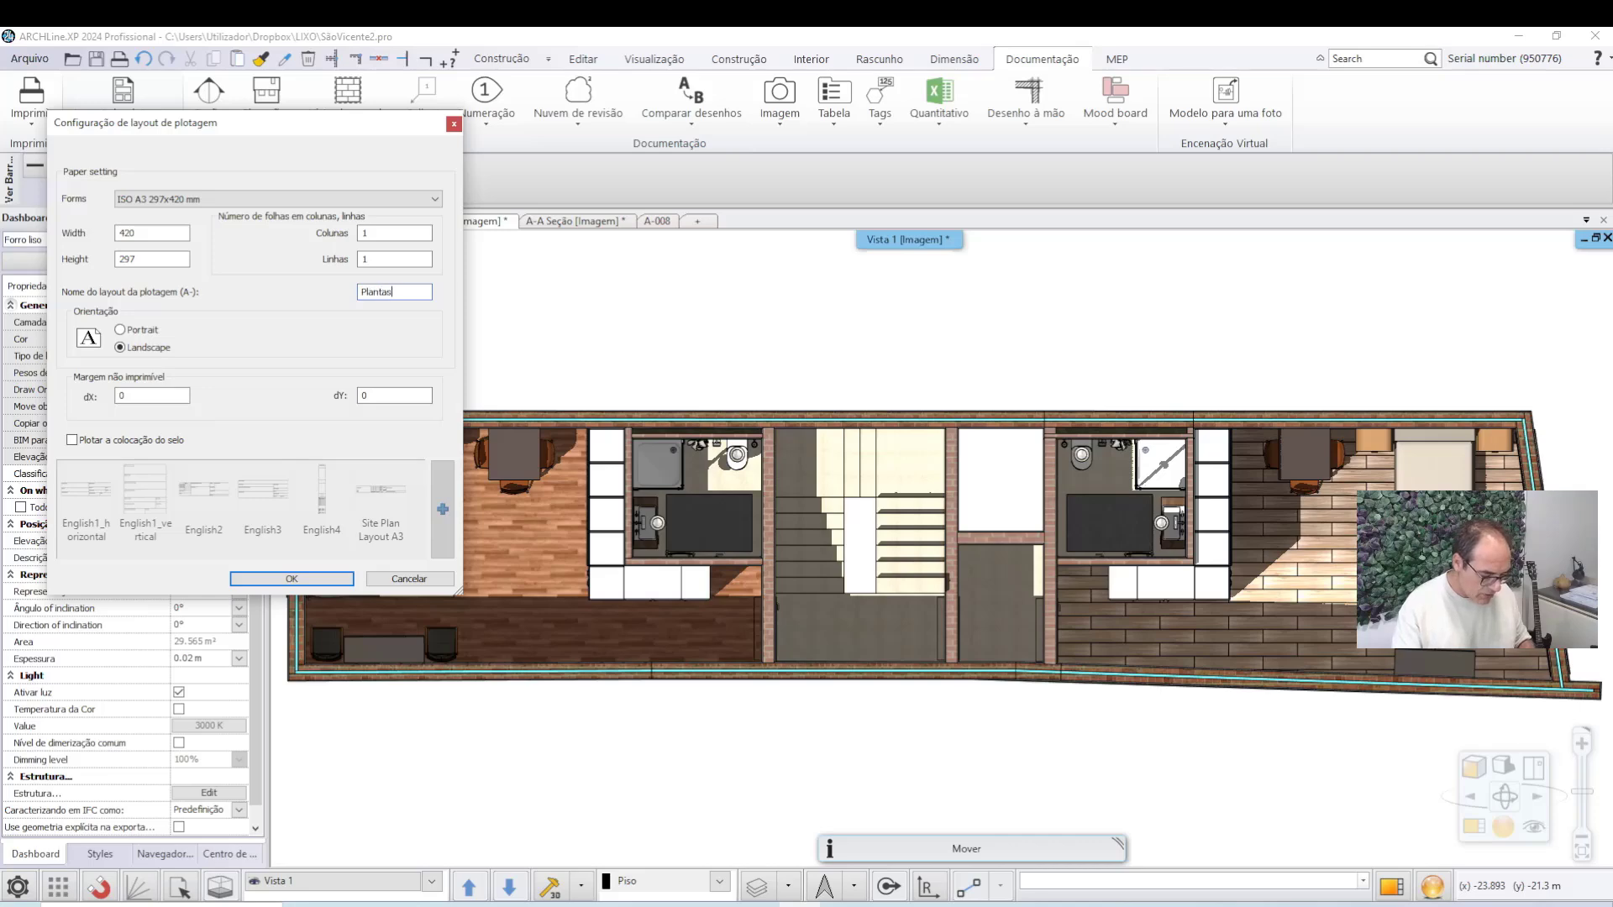
{"action": "type", "text": " humanizadas"}
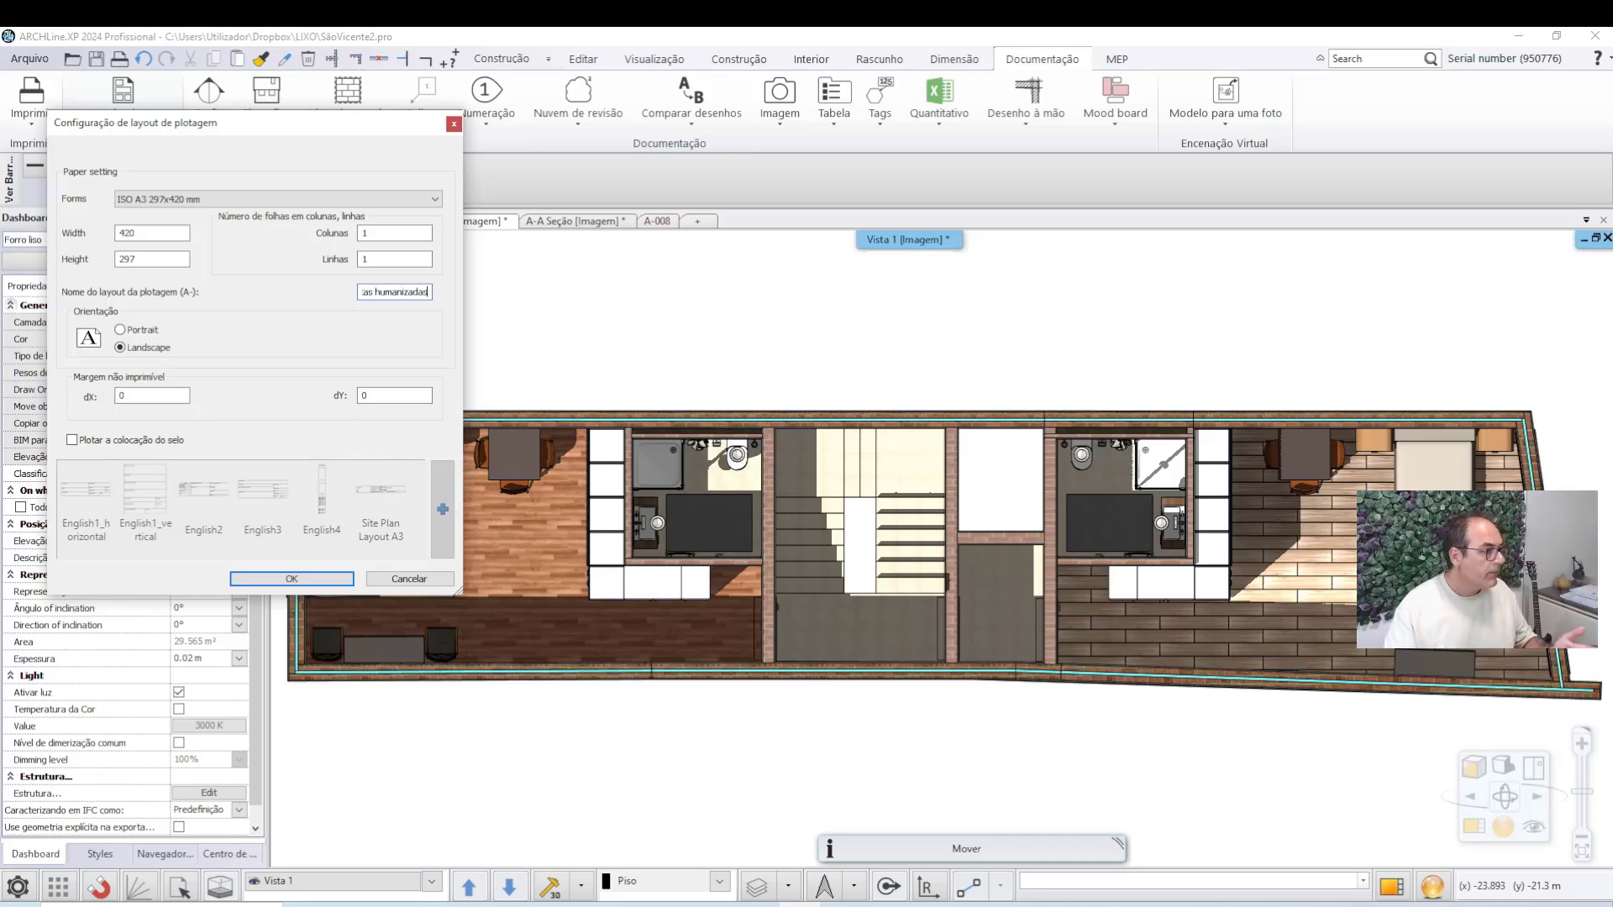
{"action": "left_click", "coordinate": [292, 579]}
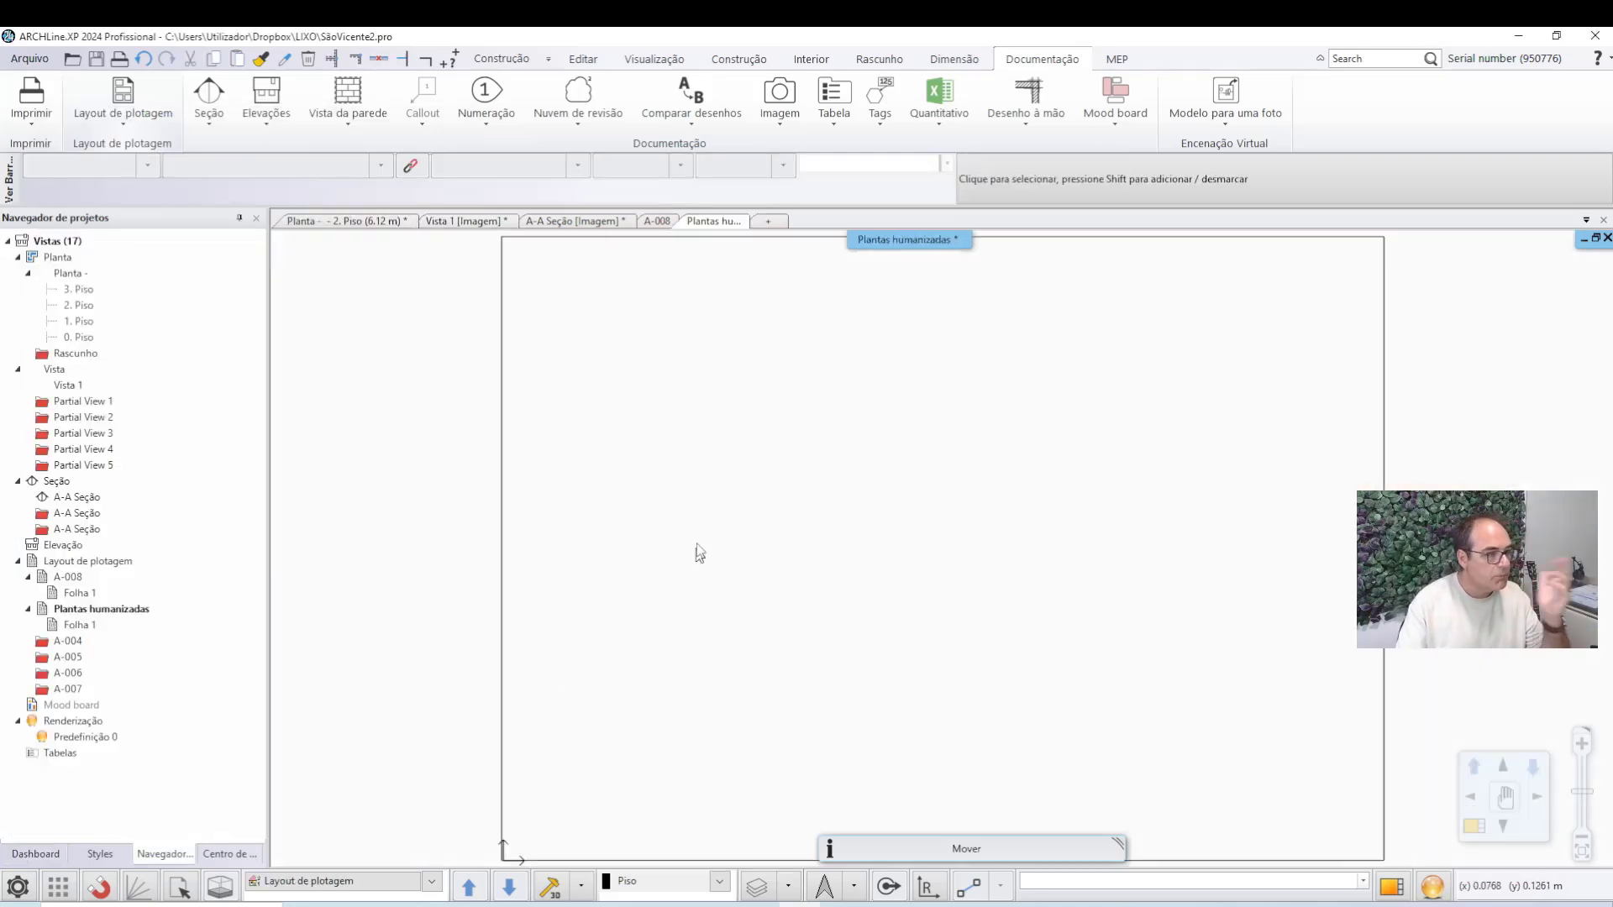
Show the open views tiled and place the Vista 1 top view on the Plantas humanizadas layout as an image about 0.39 m wide.
{"action": "scroll", "coordinate": [858, 481], "scroll_direction": "down", "scroll_amount": 2}
{"action": "middle_click_drag", "start_coordinate": [893, 524], "coordinate": [857, 542]}
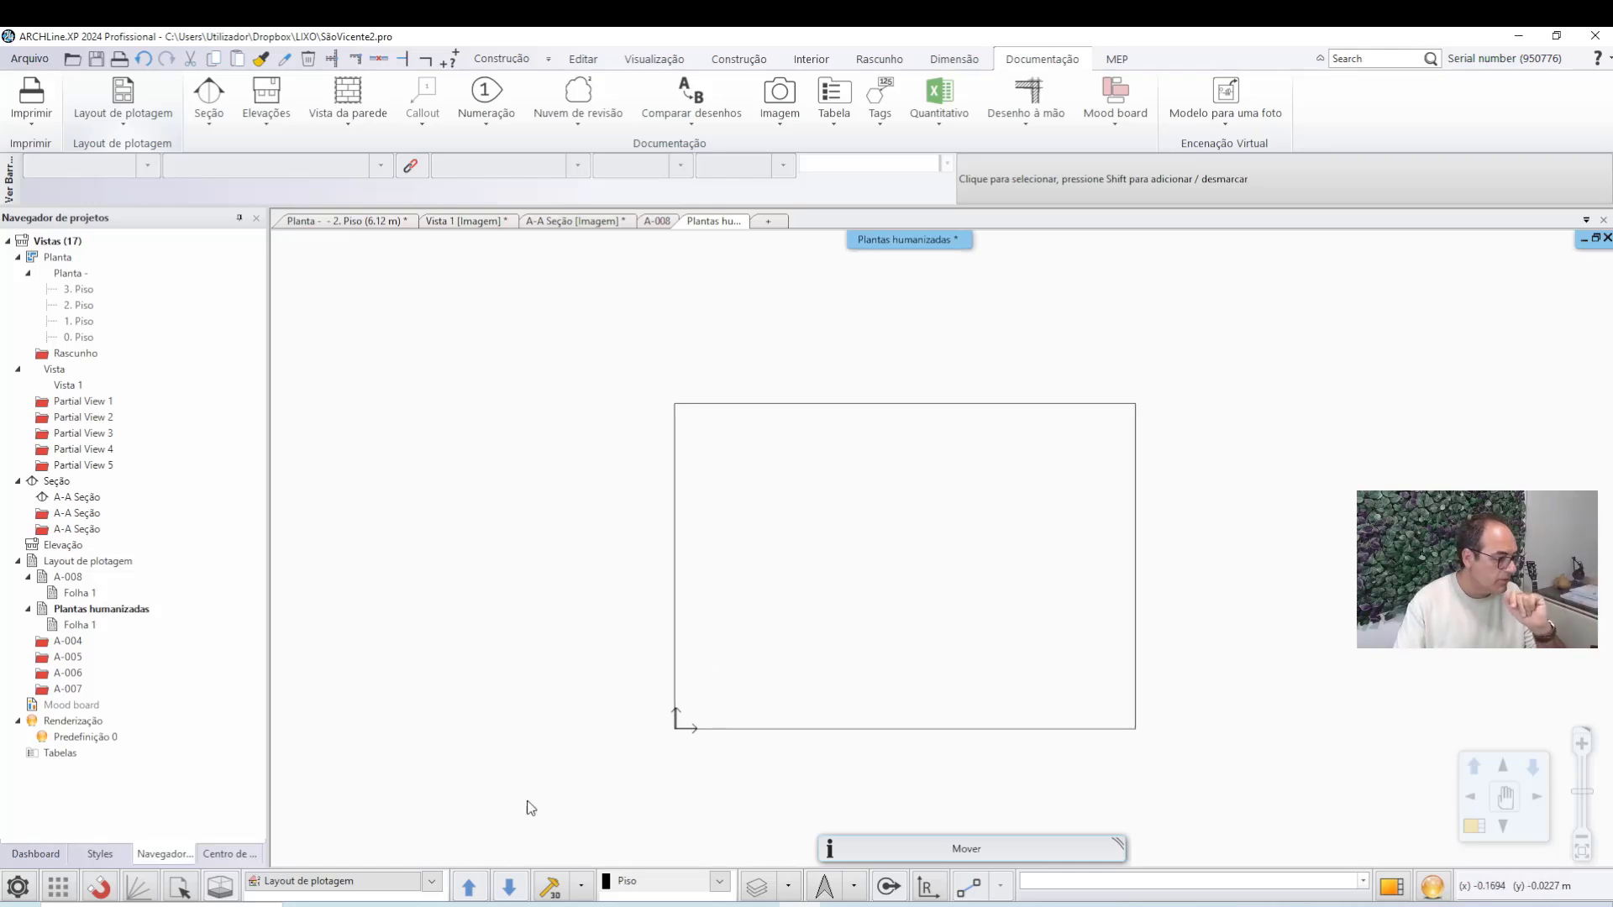
{"action": "left_click", "coordinate": [1470, 825]}
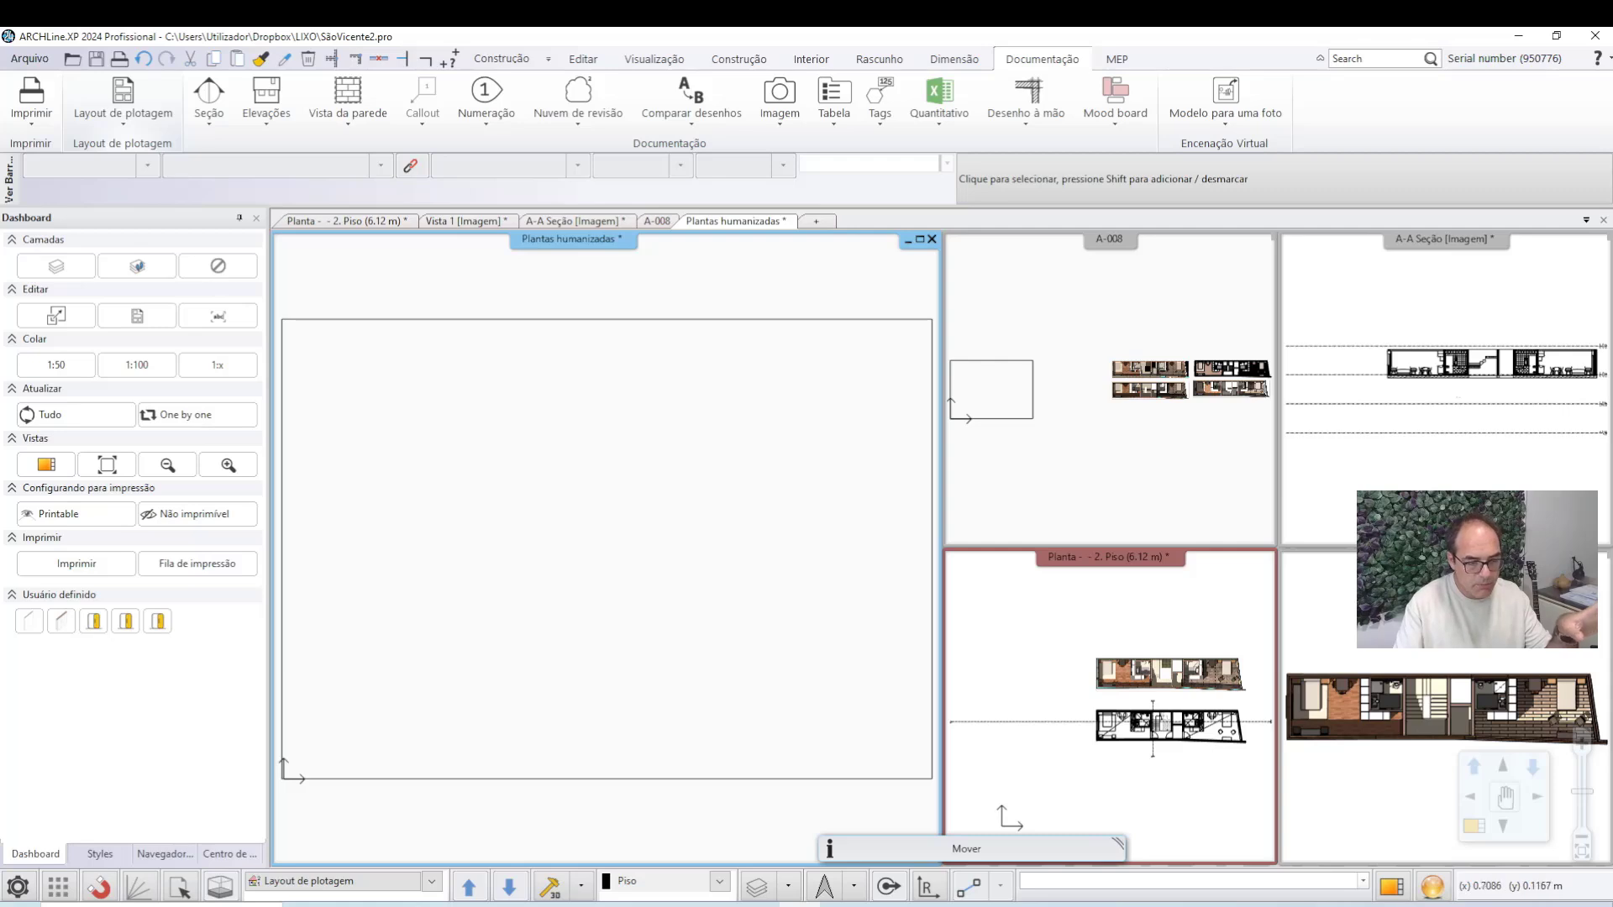
{"action": "left_click", "coordinate": [1384, 798]}
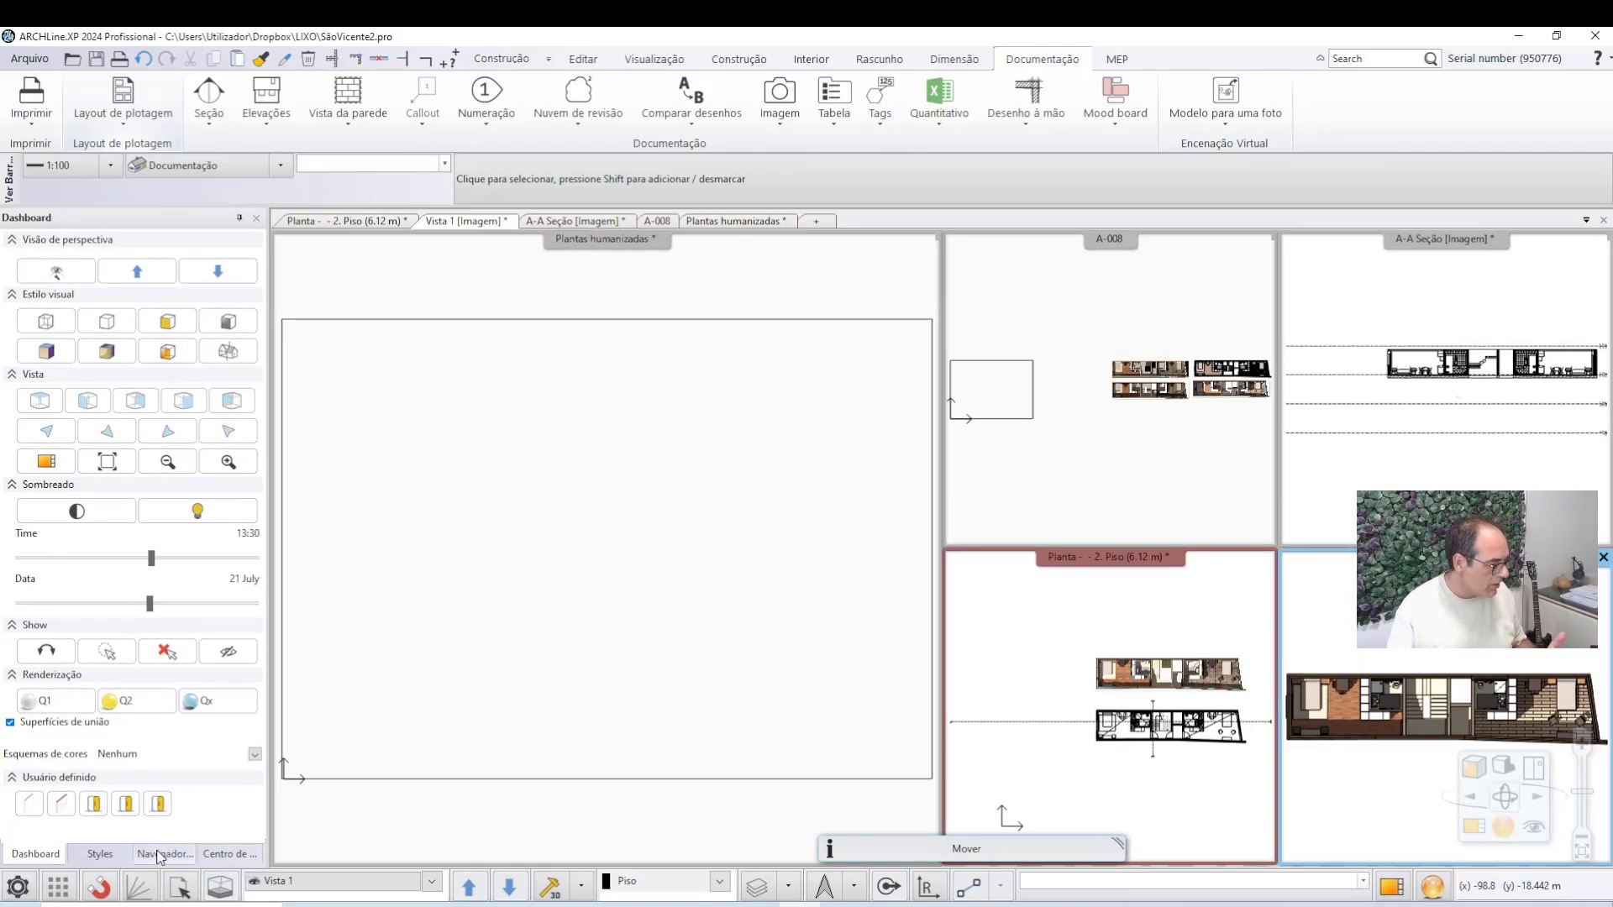
{"action": "left_click", "coordinate": [168, 865]}
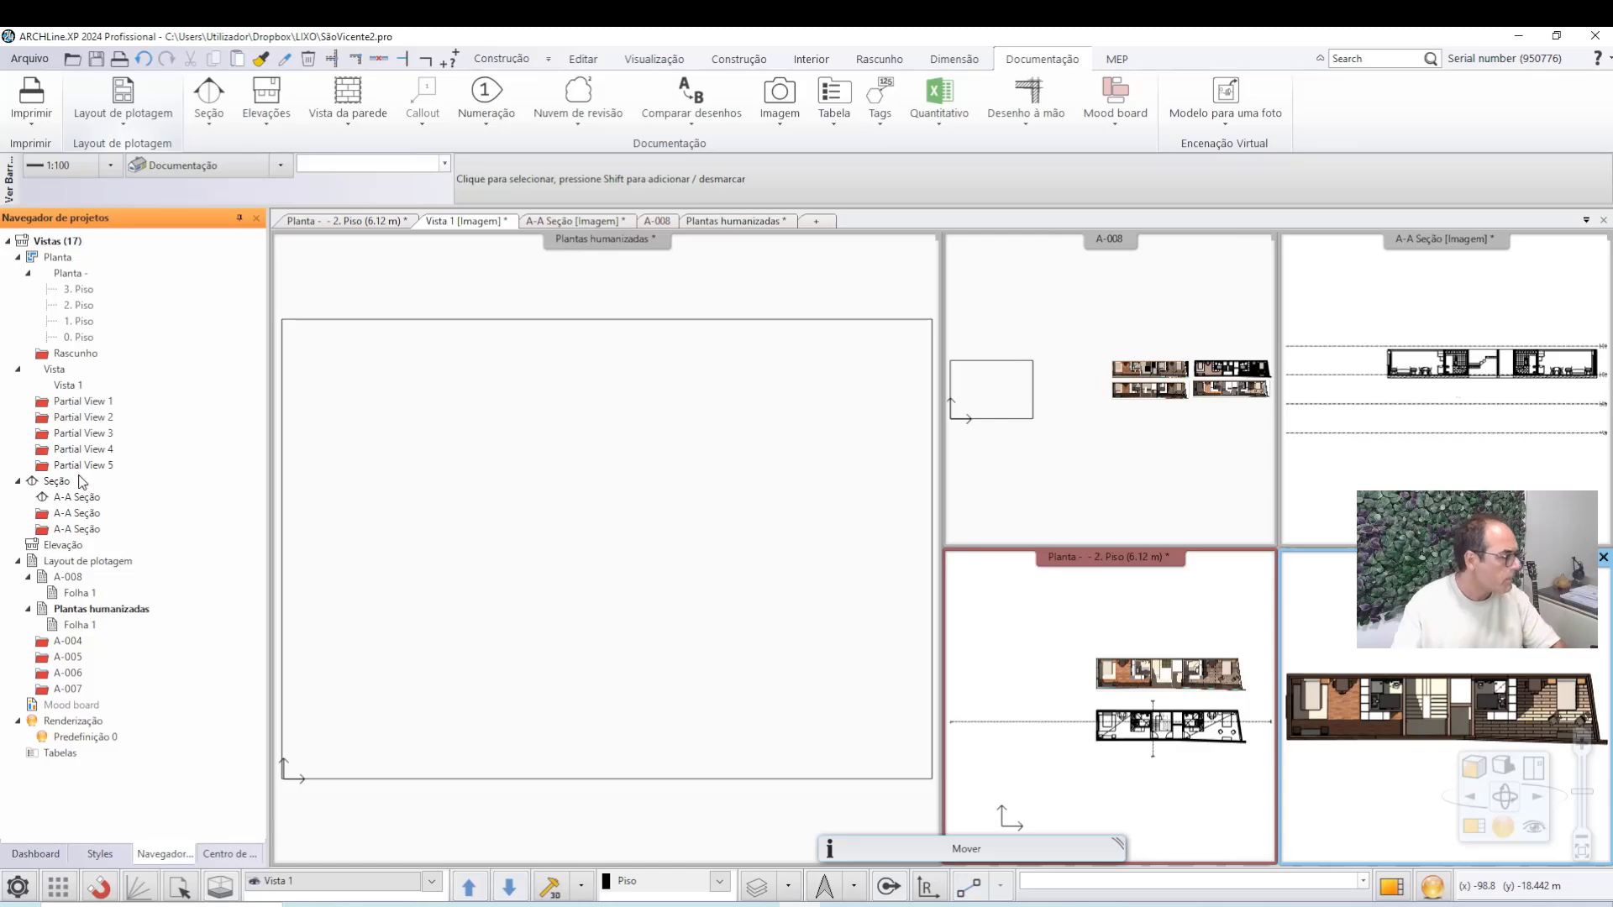
{"action": "left_click_drag", "start_coordinate": [67, 388], "coordinate": [430, 483]}
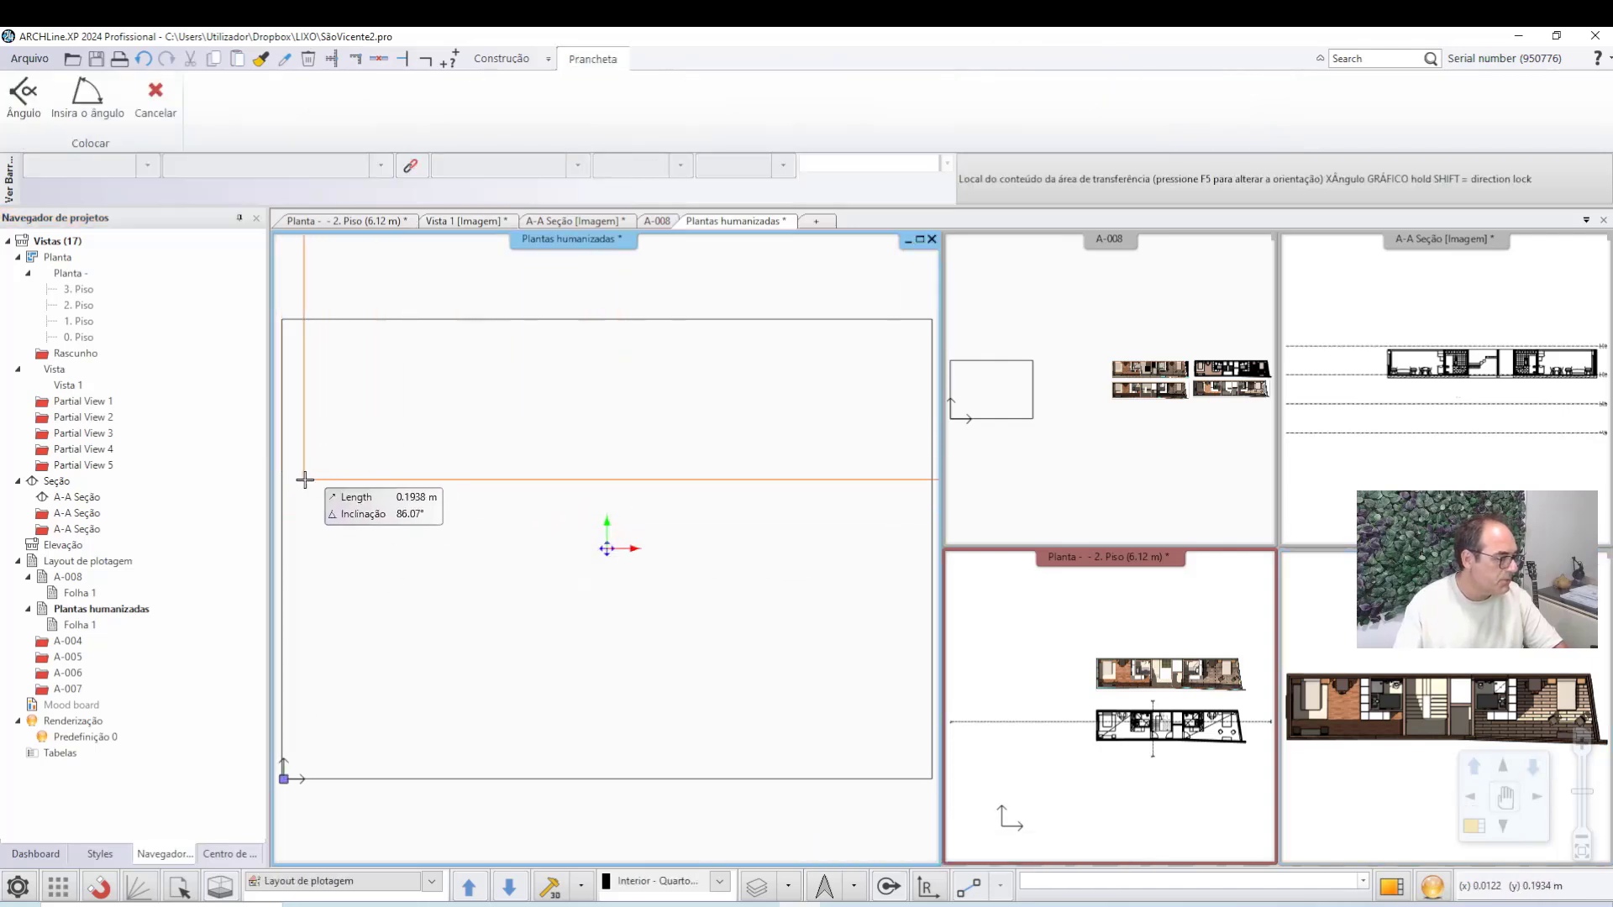
{"action": "left_click", "coordinate": [305, 484]}
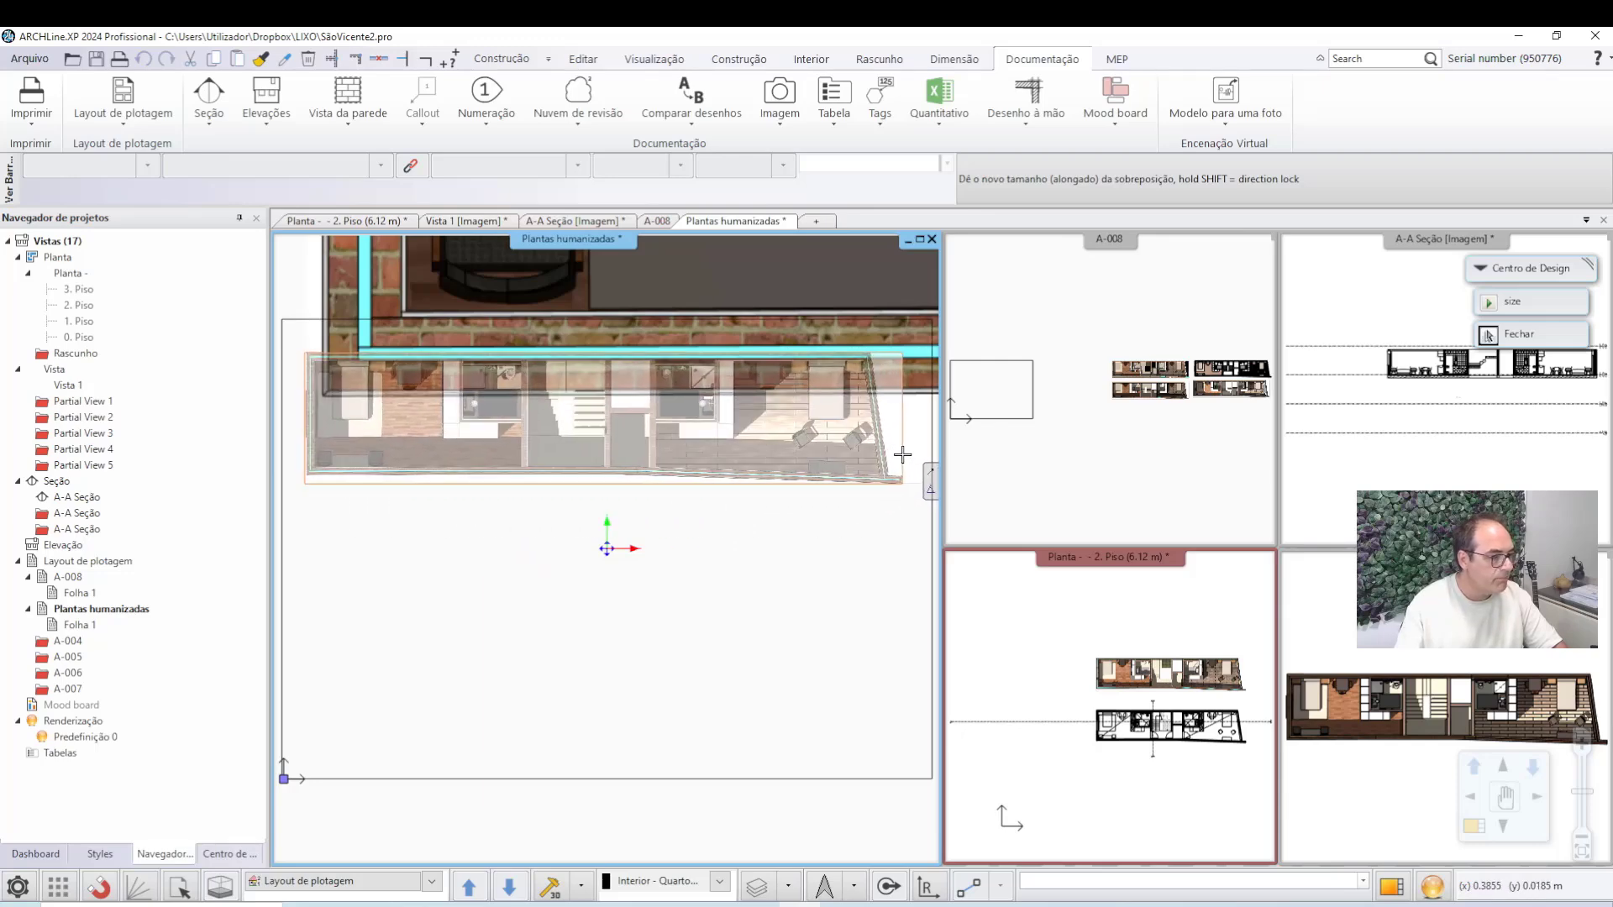
{"action": "left_click", "coordinate": [907, 455]}
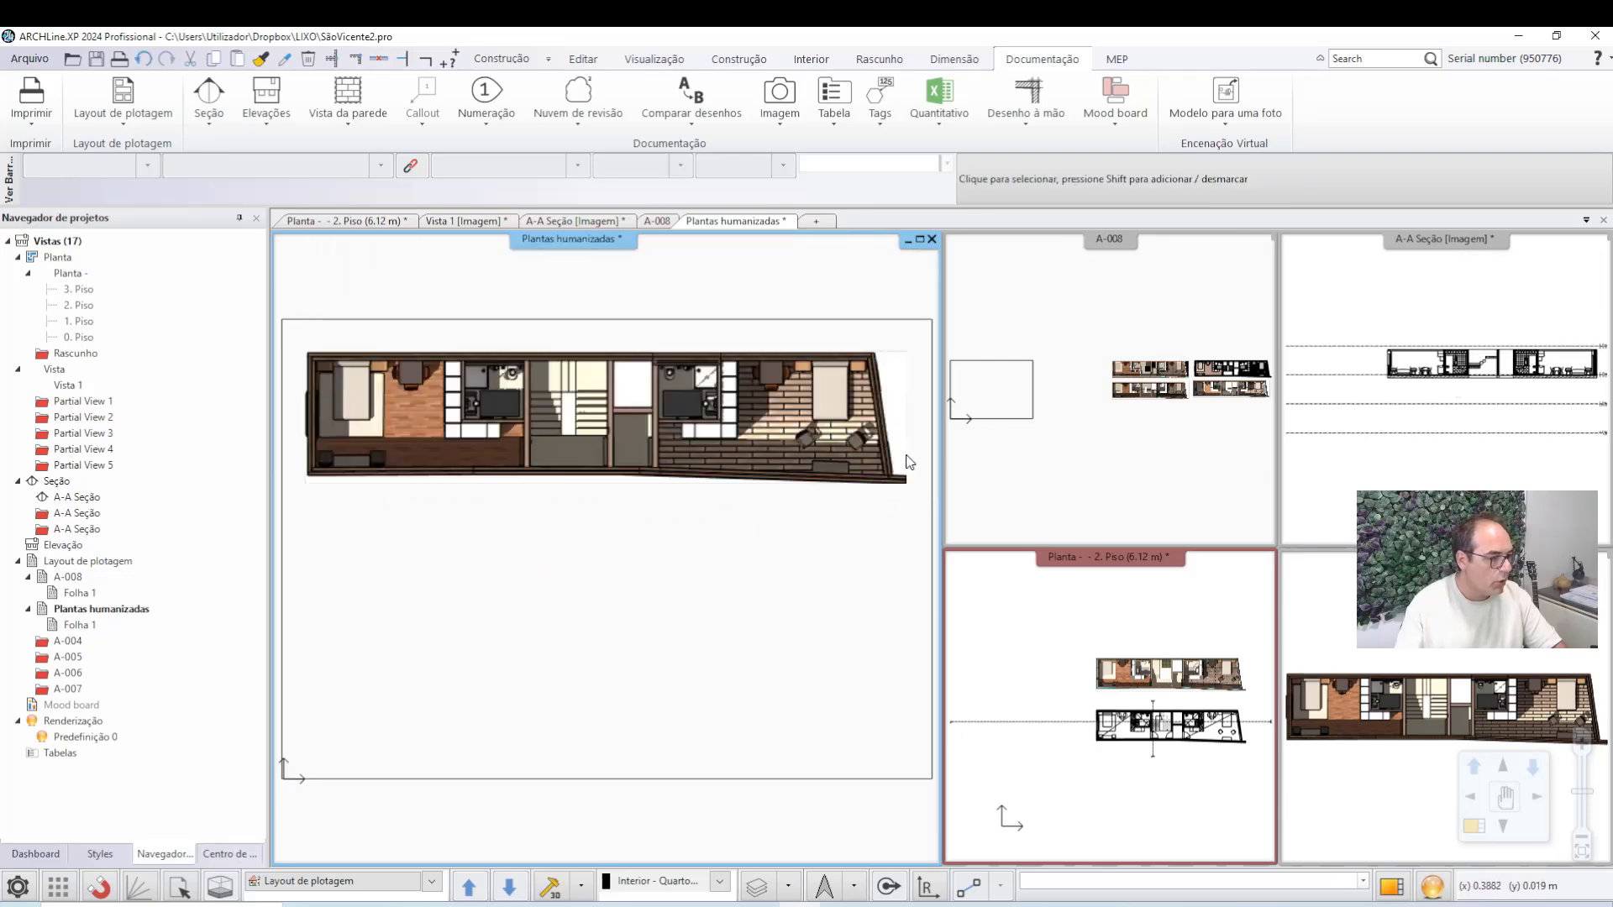
Move the placed Vista 1 image straight up, close to the upper edge of the A3 sheet.
{"action": "left_click", "coordinate": [714, 455]}
{"action": "right_click", "coordinate": [607, 420]}
{"action": "left_click", "coordinate": [617, 427]}
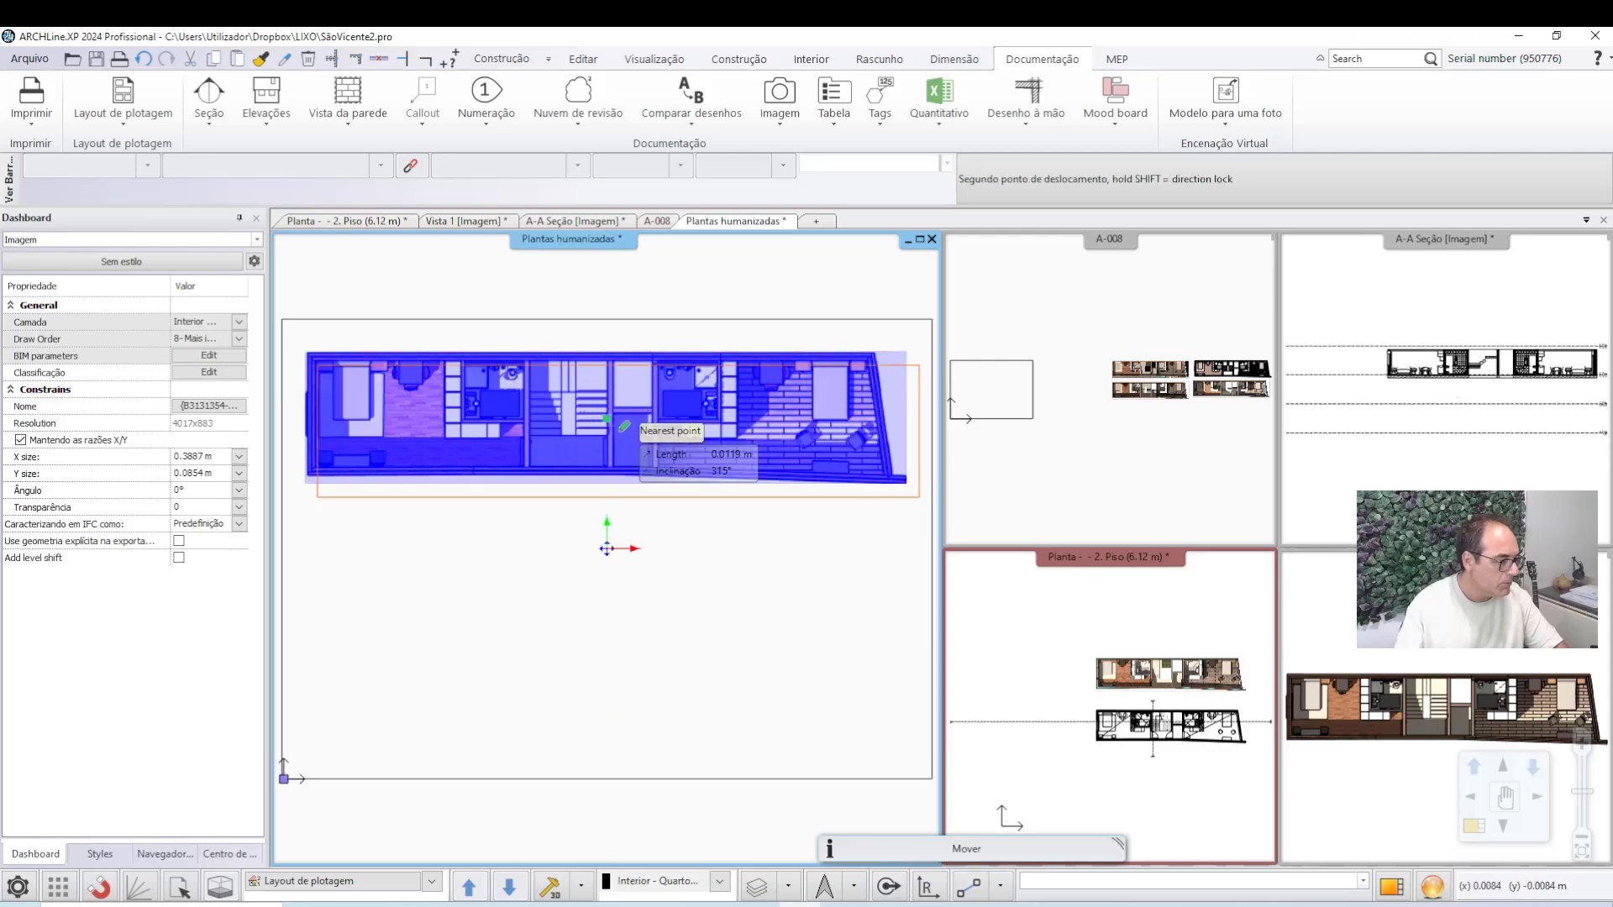
{"action": "left_click", "coordinate": [609, 395]}
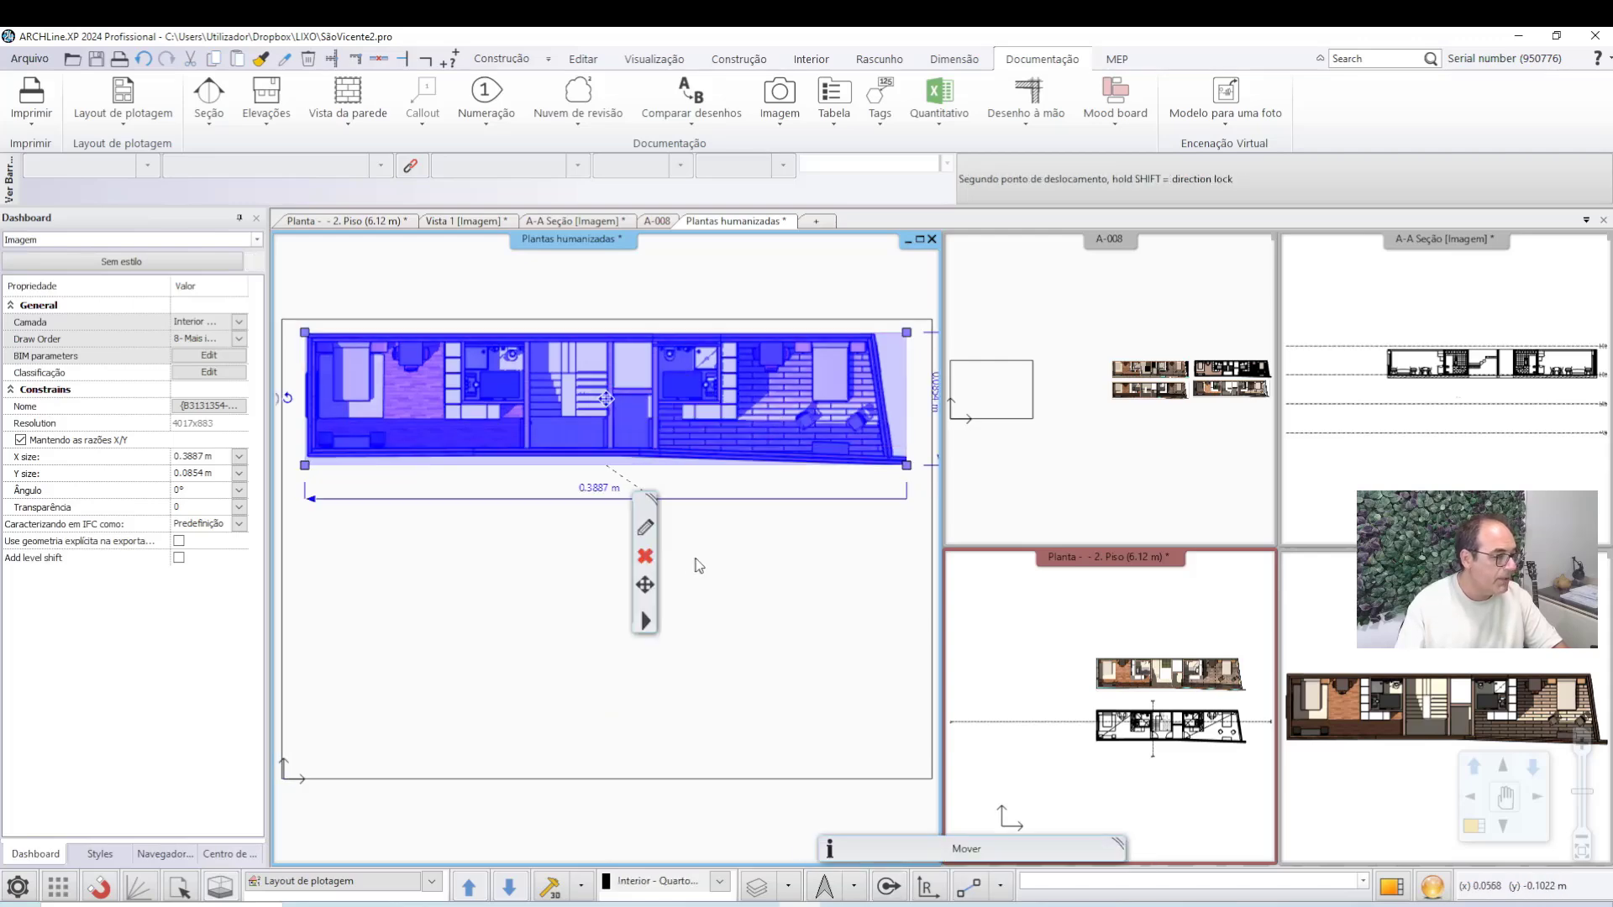
{"action": "key", "text": "Escape"}
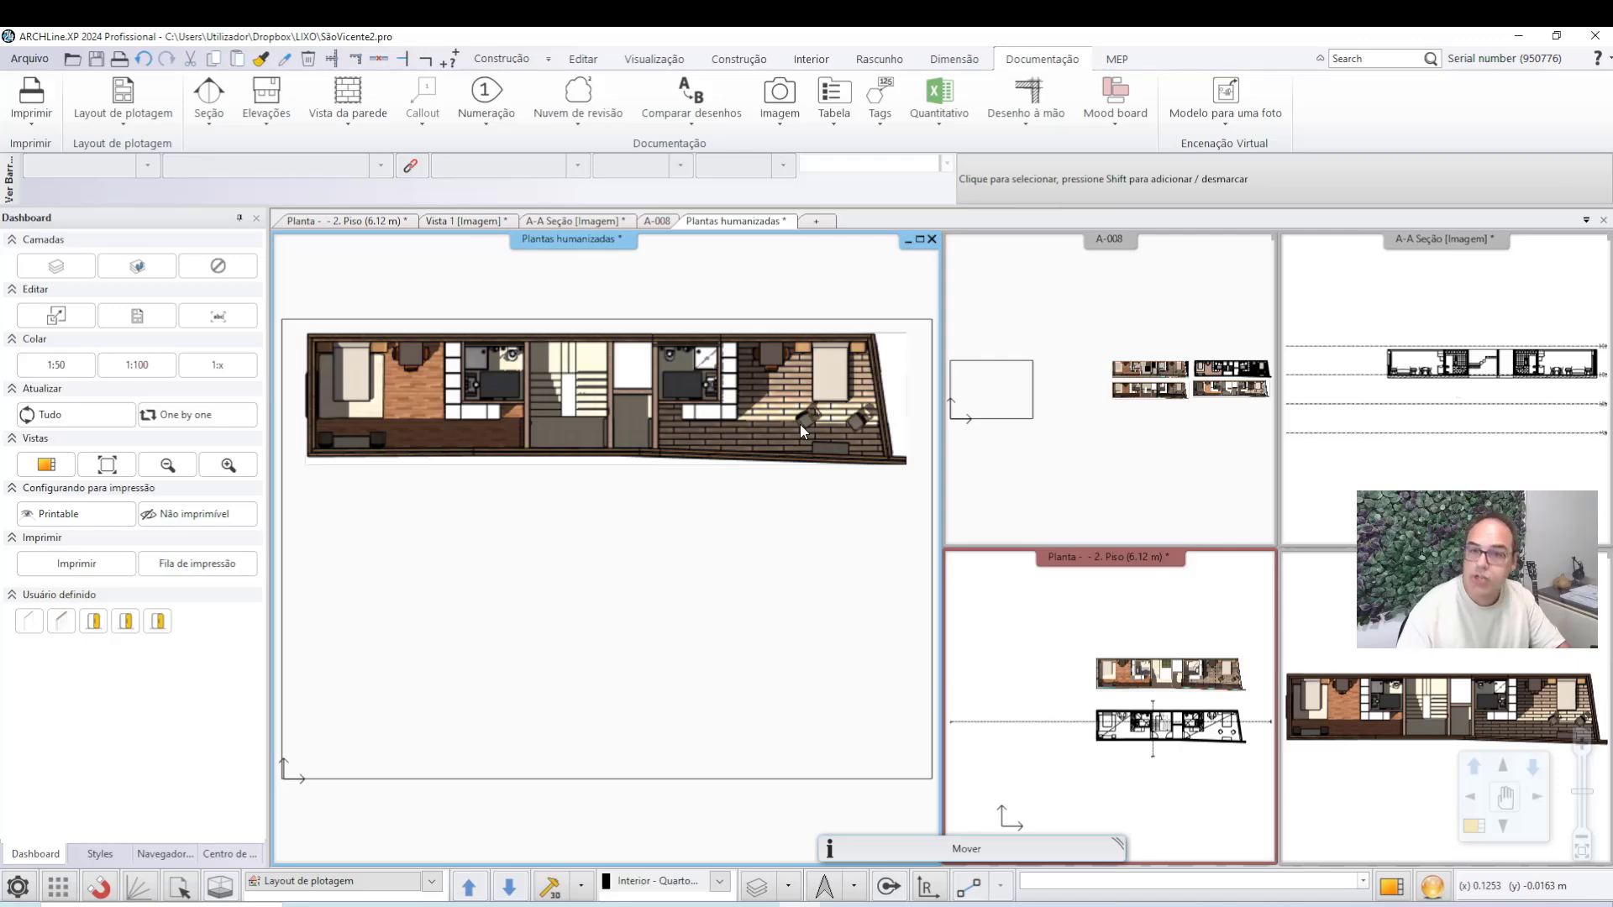
Examine the placed image's slanted wall corner up close and compare its bathroom shadows and fixtures with the 2. Piso plan.
{"action": "scroll", "coordinate": [663, 546], "scroll_direction": "up", "scroll_amount": 3}
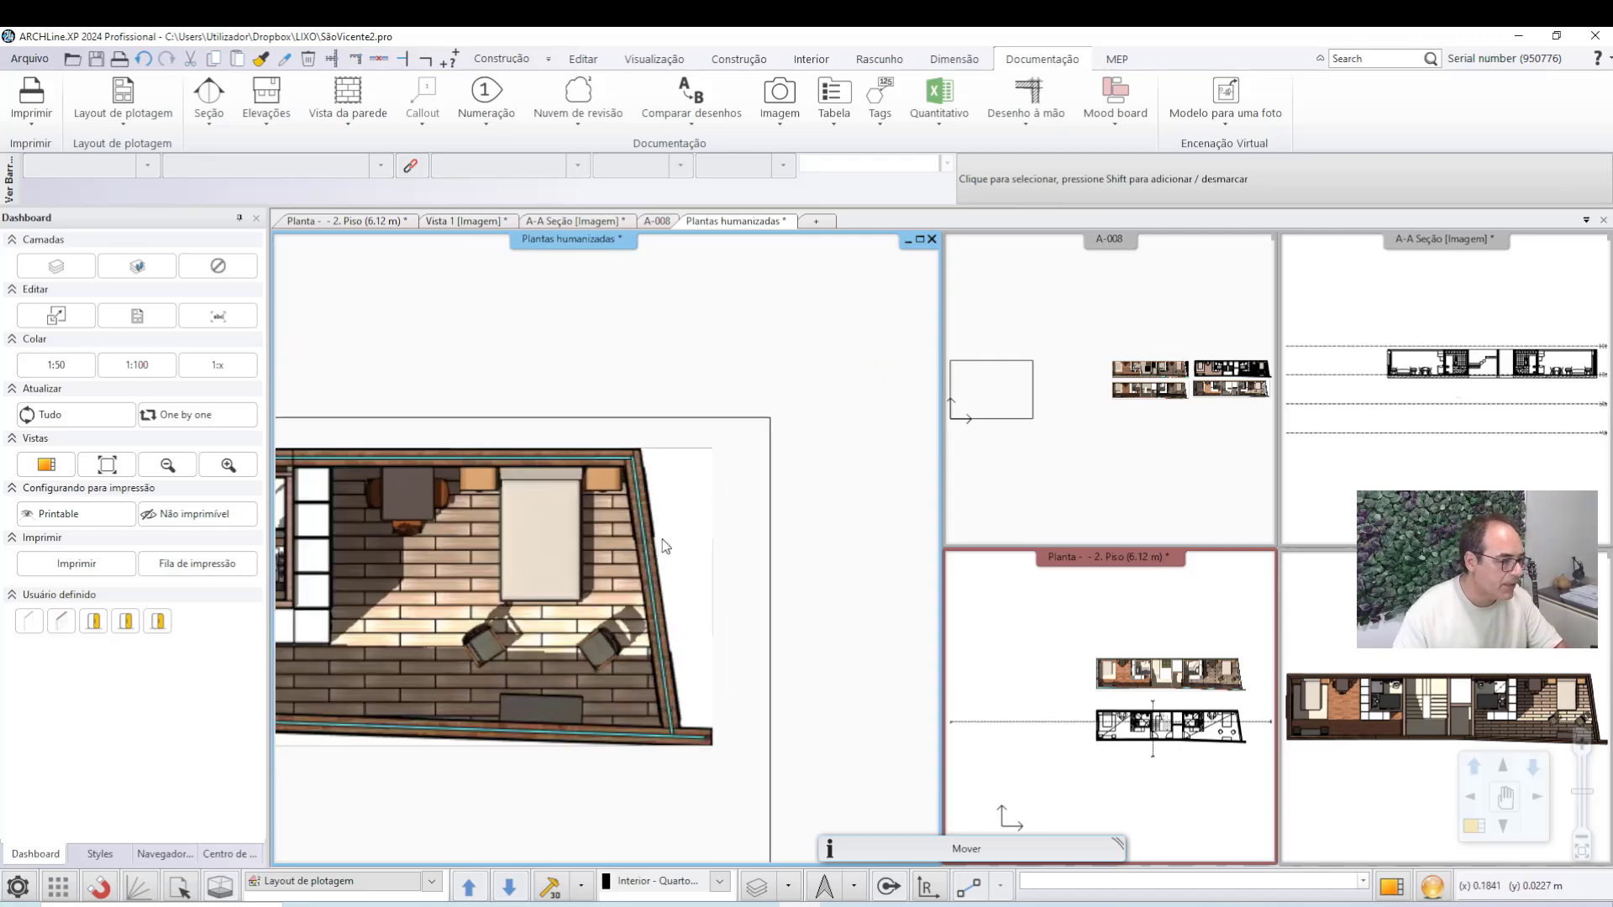
{"action": "scroll", "coordinate": [663, 546], "scroll_direction": "up", "scroll_amount": 5}
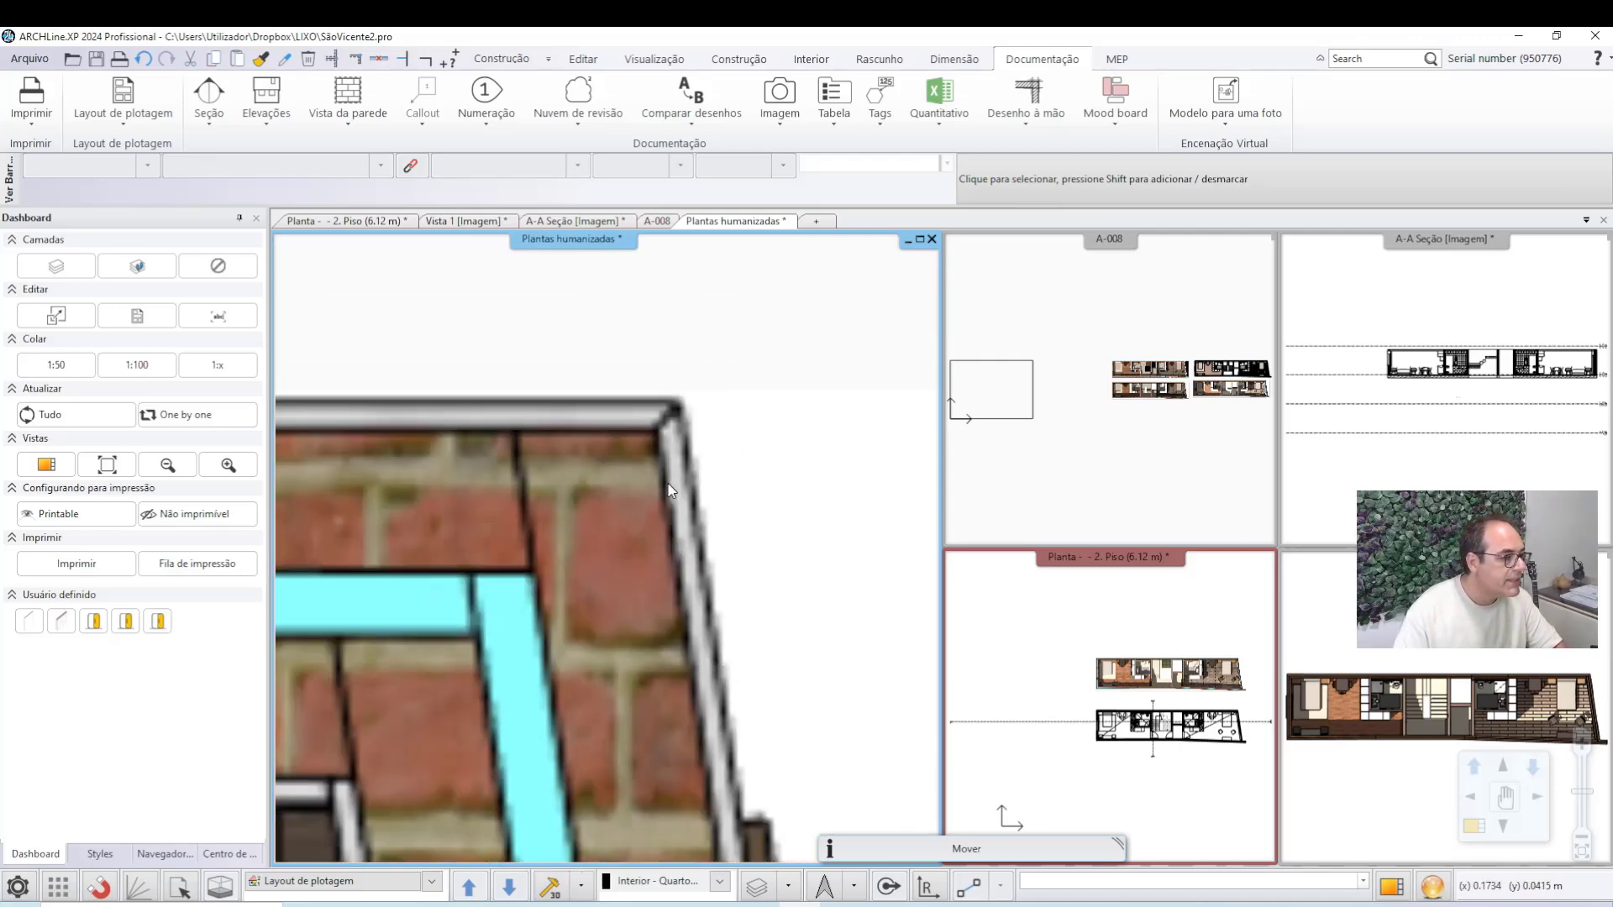
{"action": "scroll", "coordinate": [670, 490], "scroll_direction": "down", "scroll_amount": 10}
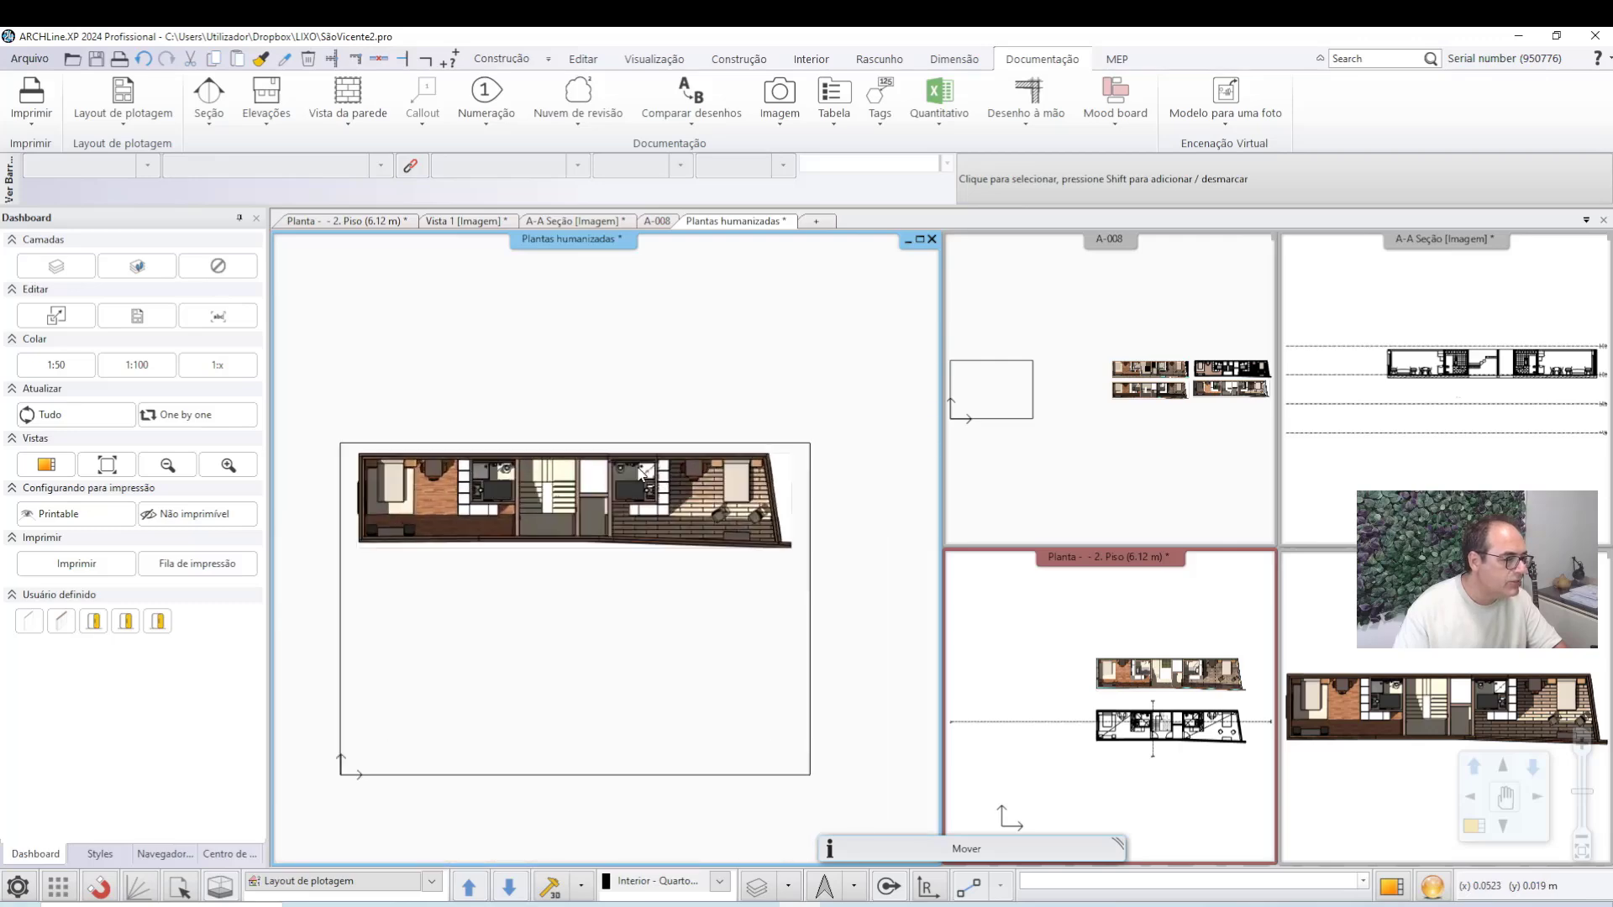
{"action": "scroll", "coordinate": [643, 473], "scroll_direction": "up", "scroll_amount": 2}
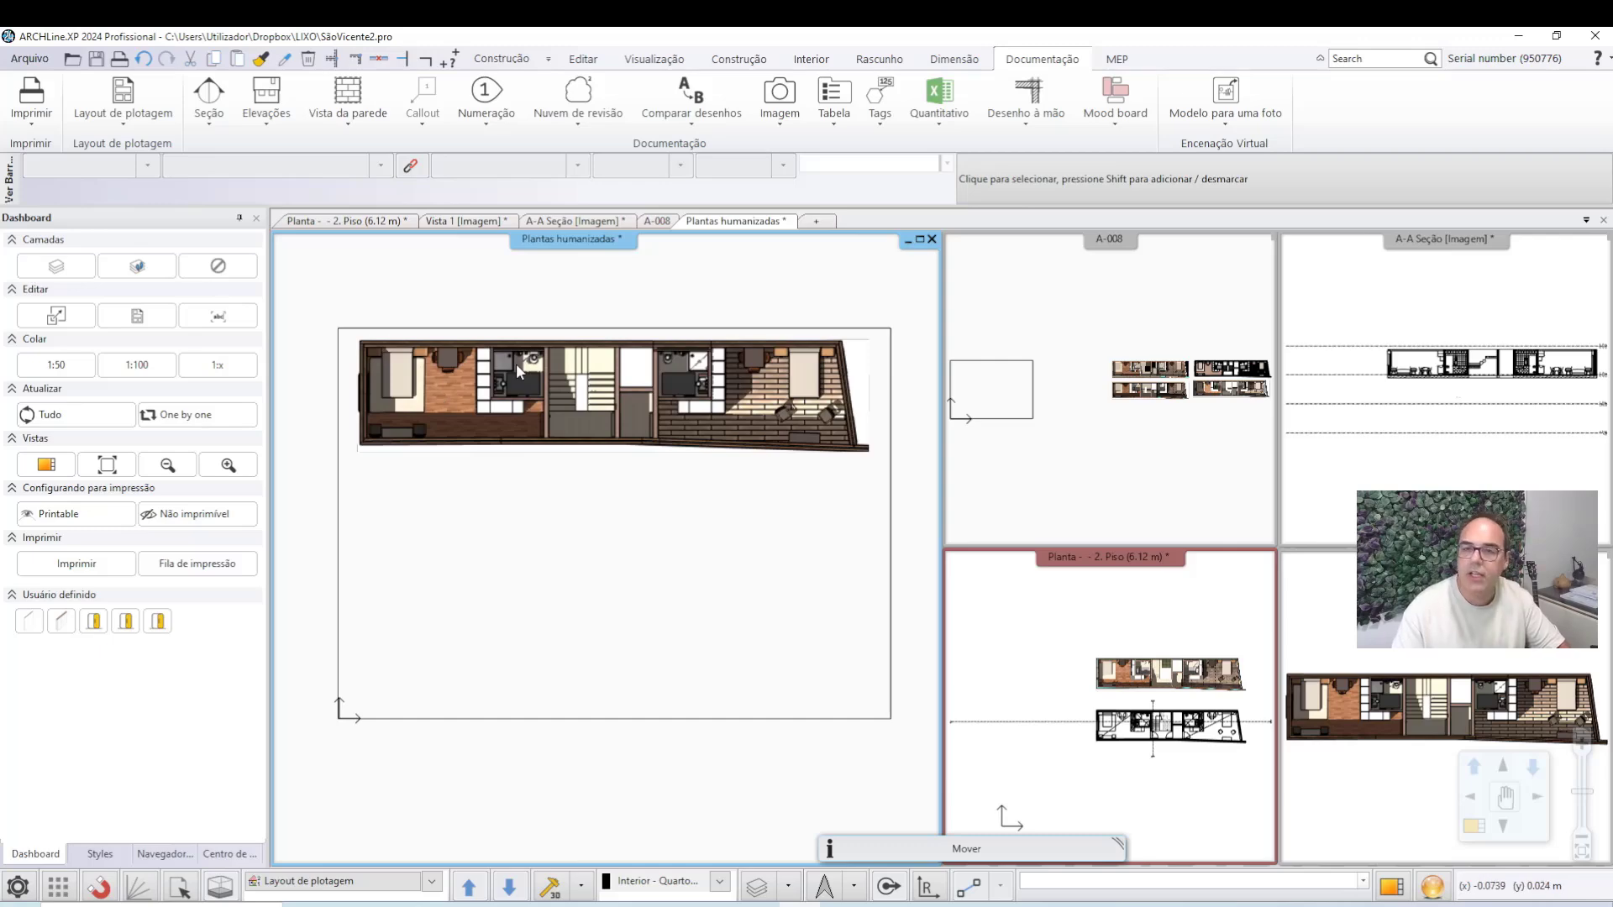
{"action": "scroll", "coordinate": [574, 408], "scroll_direction": "up", "scroll_amount": 10}
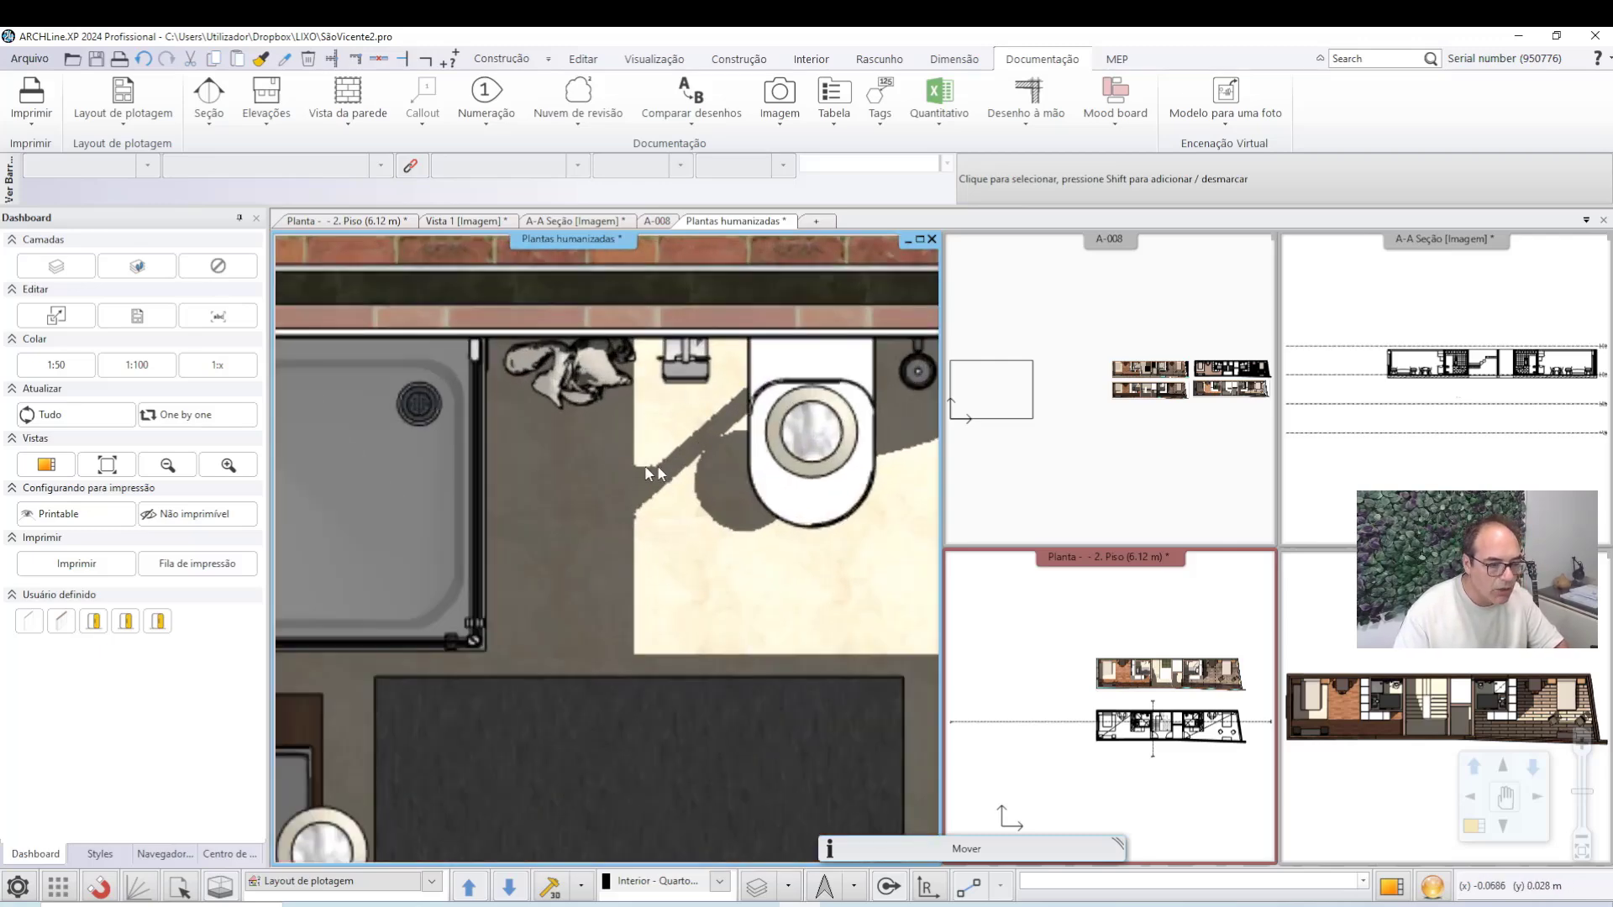
{"action": "left_click", "coordinate": [1162, 670]}
{"action": "scroll", "coordinate": [1161, 670], "scroll_direction": "up", "scroll_amount": 2}
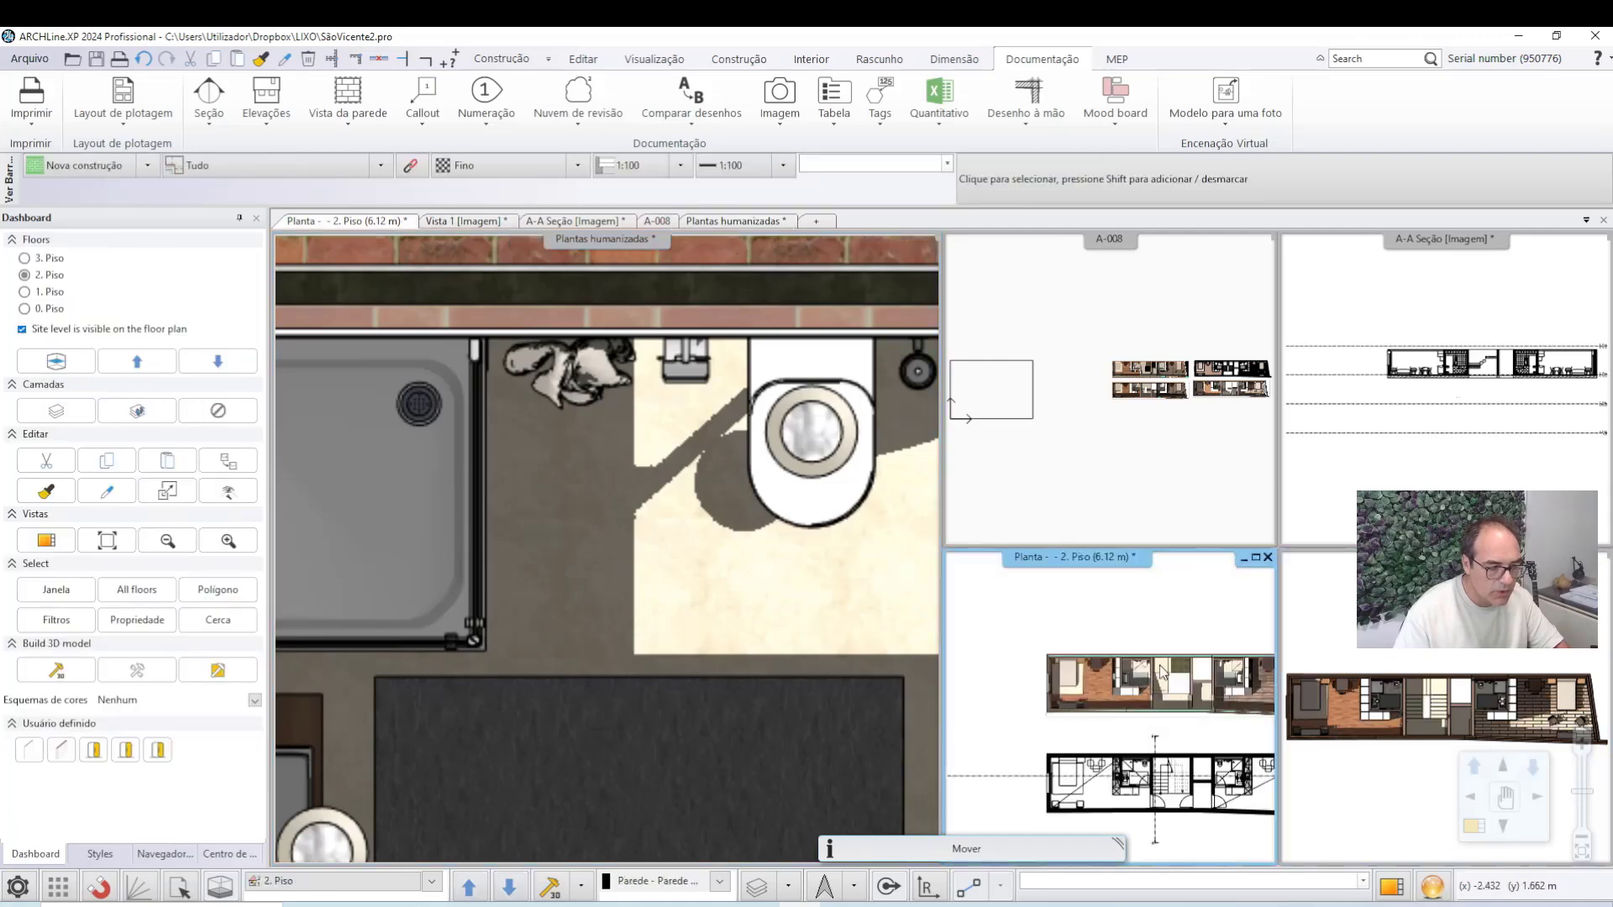
{"action": "scroll", "coordinate": [1160, 672], "scroll_direction": "up", "scroll_amount": 4}
{"action": "scroll", "coordinate": [1127, 633], "scroll_direction": "up", "scroll_amount": 2}
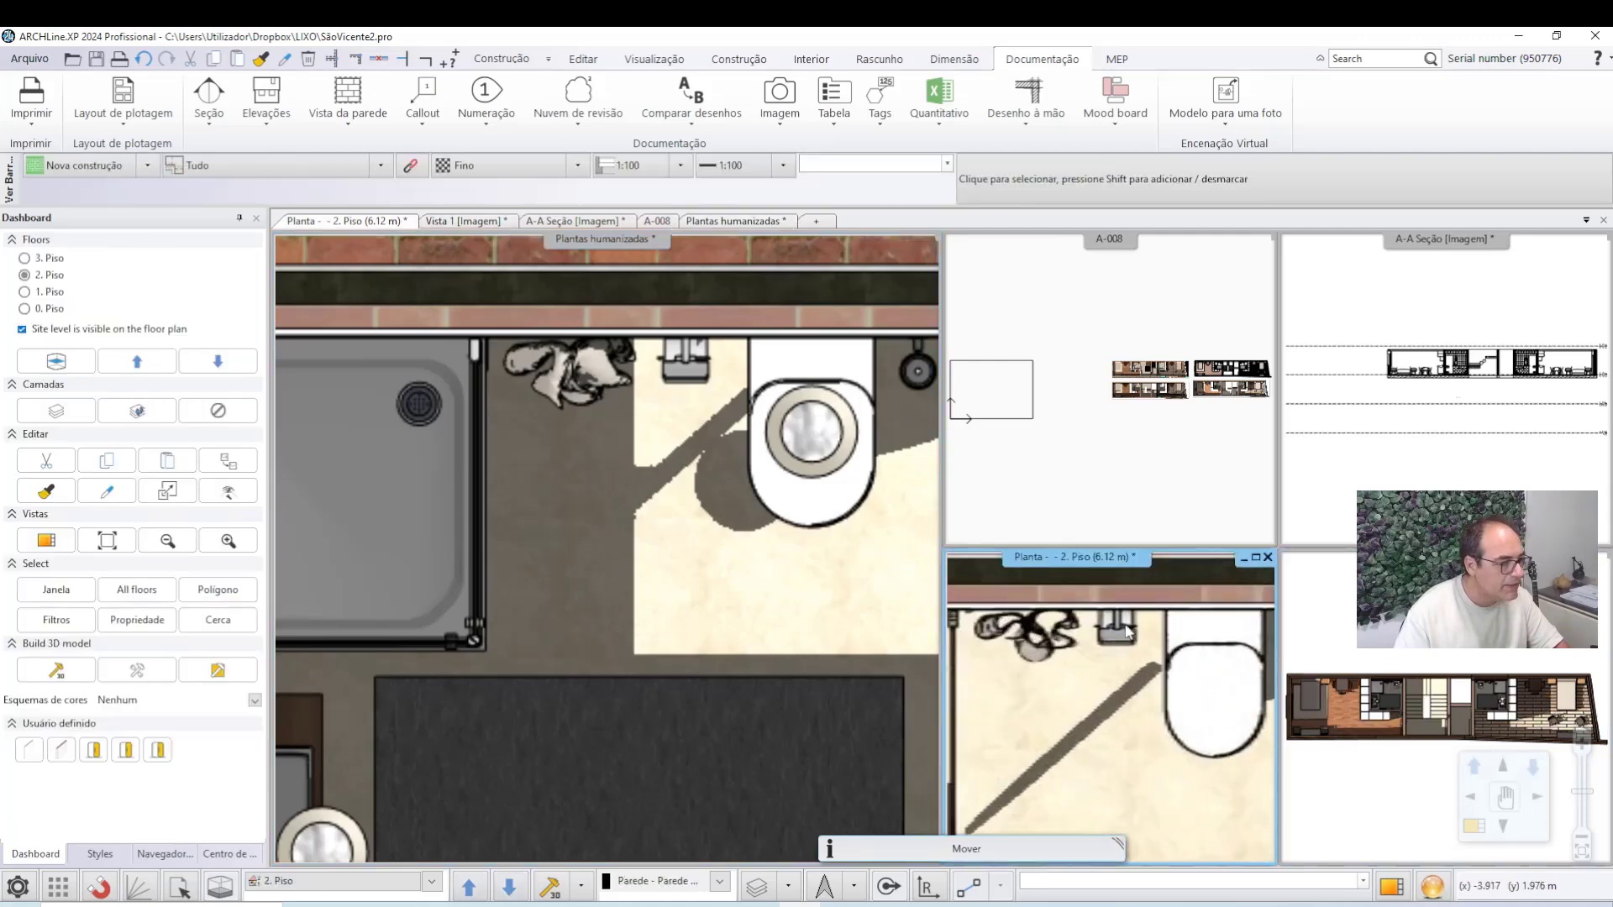
{"action": "scroll", "coordinate": [1126, 638], "scroll_direction": "up", "scroll_amount": 4}
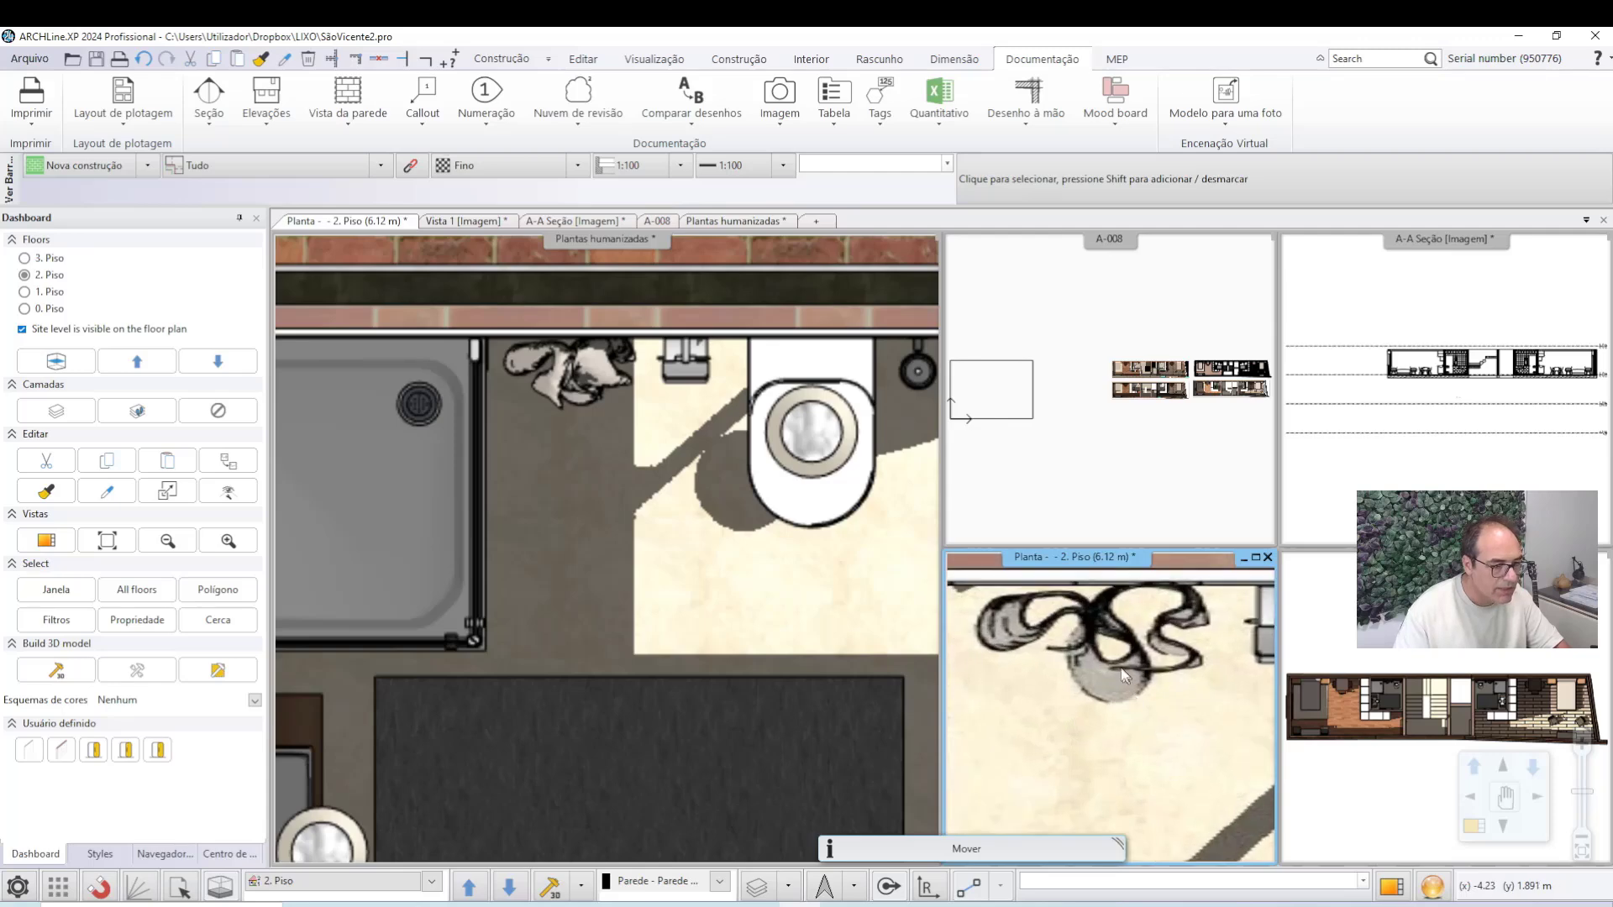
{"action": "scroll", "coordinate": [1124, 675], "scroll_direction": "down", "scroll_amount": 8}
Compare the doorway beside the stairs in the placed image with the same doorway in the 2. Piso plan.
{"action": "left_click", "coordinate": [581, 556]}
{"action": "scroll", "coordinate": [583, 567], "scroll_direction": "down", "scroll_amount": 5}
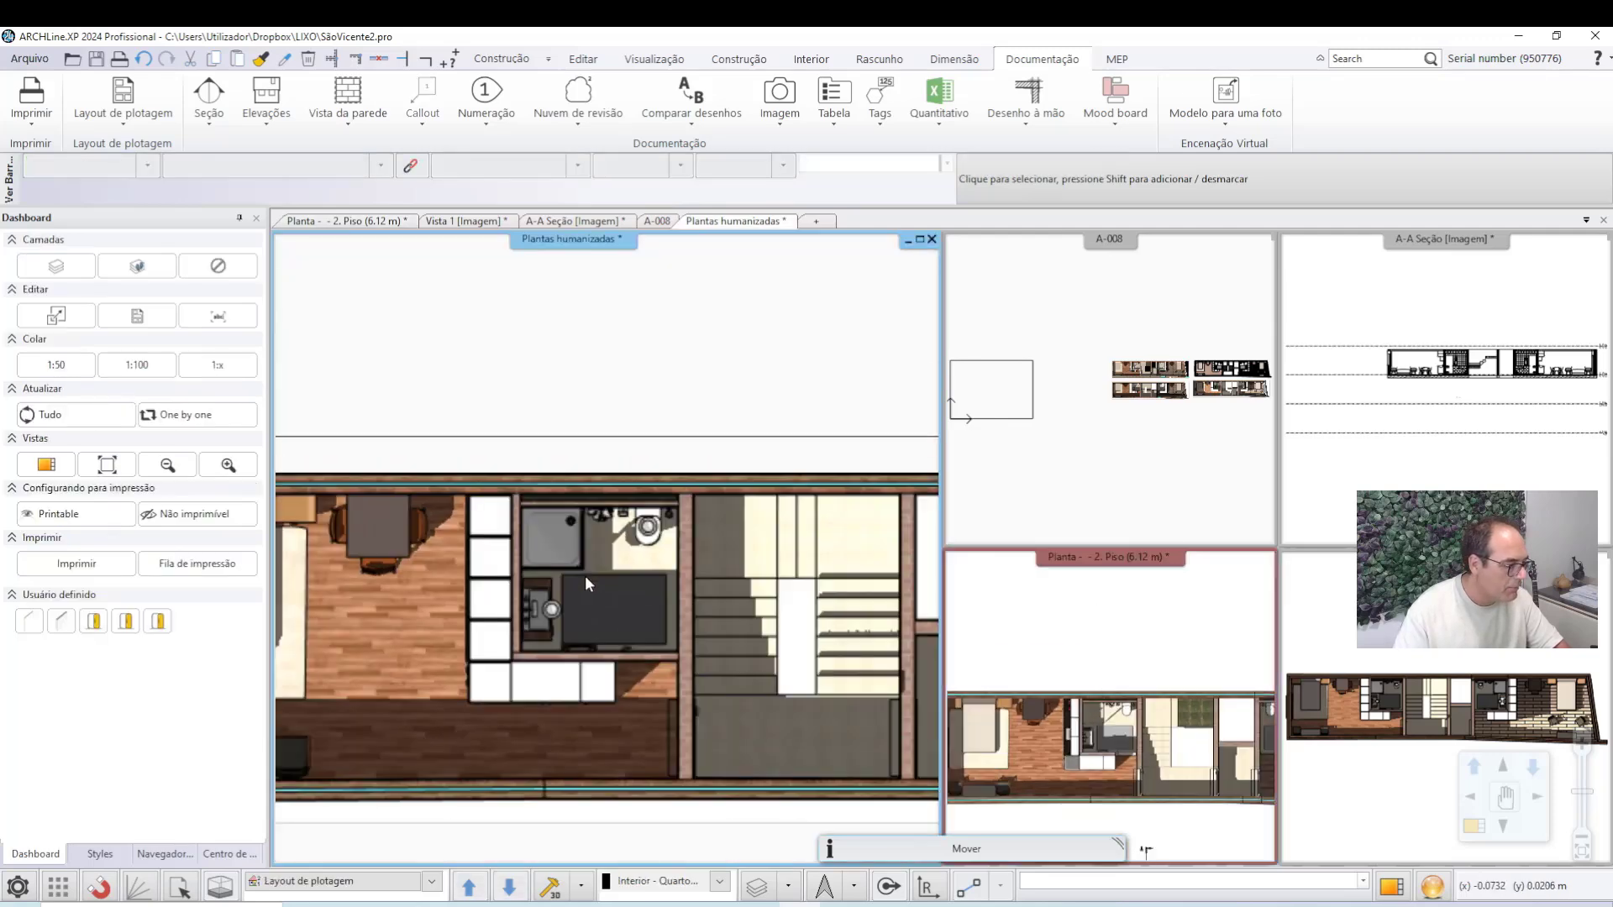
{"action": "scroll", "coordinate": [597, 622], "scroll_direction": "down", "scroll_amount": 2}
{"action": "scroll", "coordinate": [623, 673], "scroll_direction": "up", "scroll_amount": 6}
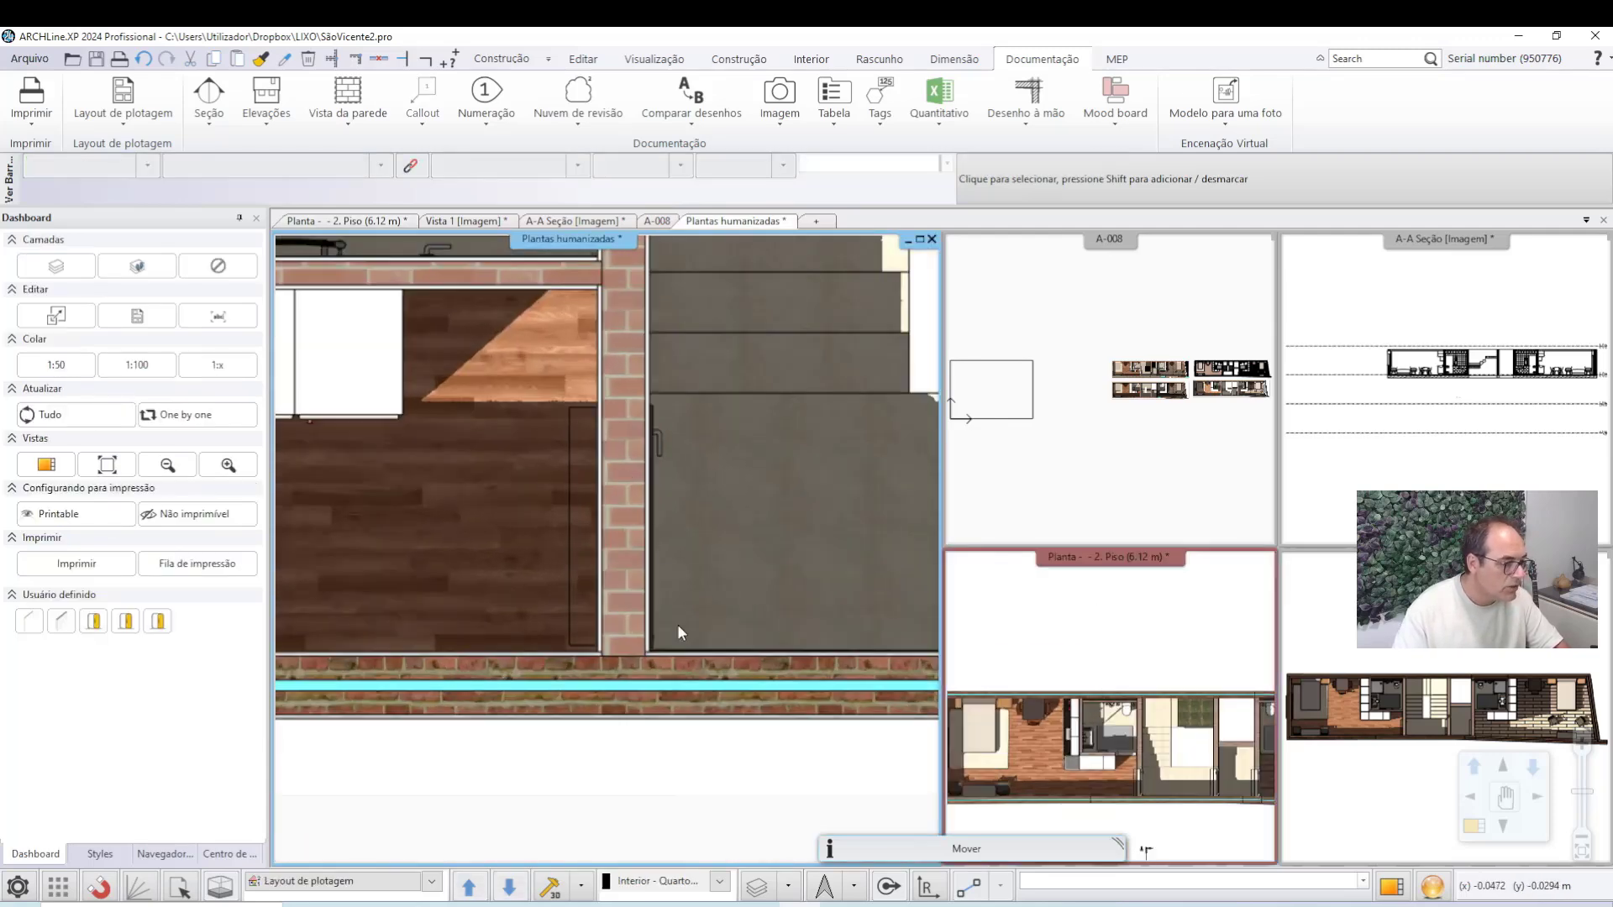
{"action": "left_click", "coordinate": [1223, 829]}
{"action": "scroll", "coordinate": [1176, 798], "scroll_direction": "up", "scroll_amount": 6}
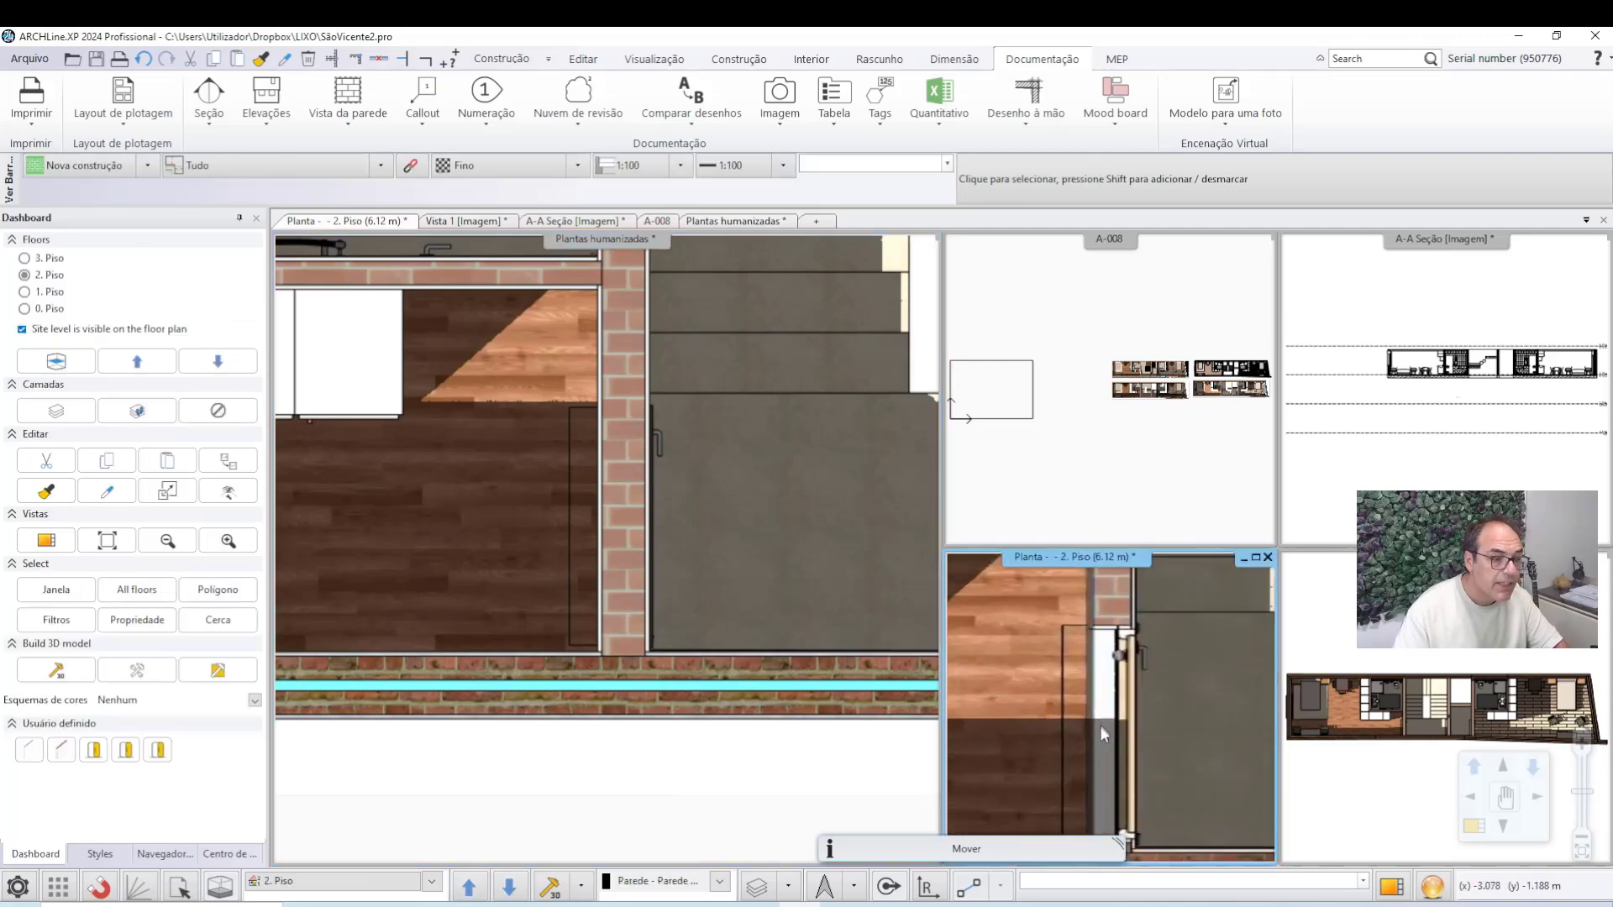
{"action": "scroll", "coordinate": [1114, 756], "scroll_direction": "down", "scroll_amount": 3}
{"action": "left_click", "coordinate": [583, 658]}
{"action": "scroll", "coordinate": [586, 677], "scroll_direction": "down", "scroll_amount": 6}
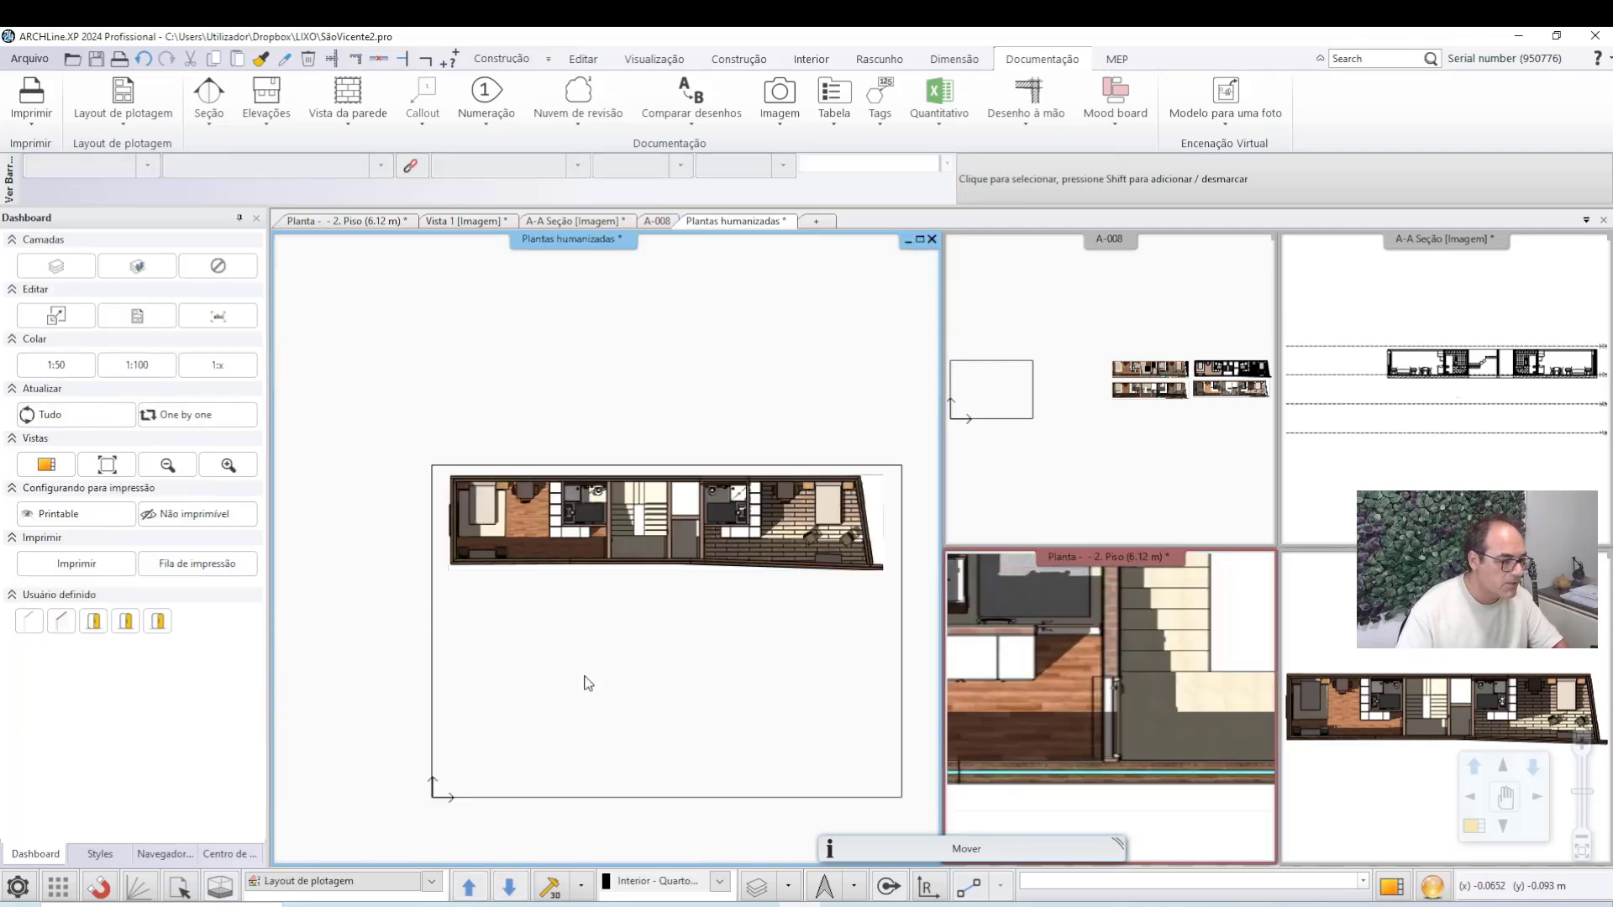
{"action": "middle_click_drag", "start_coordinate": [586, 677], "coordinate": [548, 659]}
Make Vista 1 the main view and convert it from image to vector drawing with hidden lines removed.
{"action": "left_click", "coordinate": [1385, 720]}
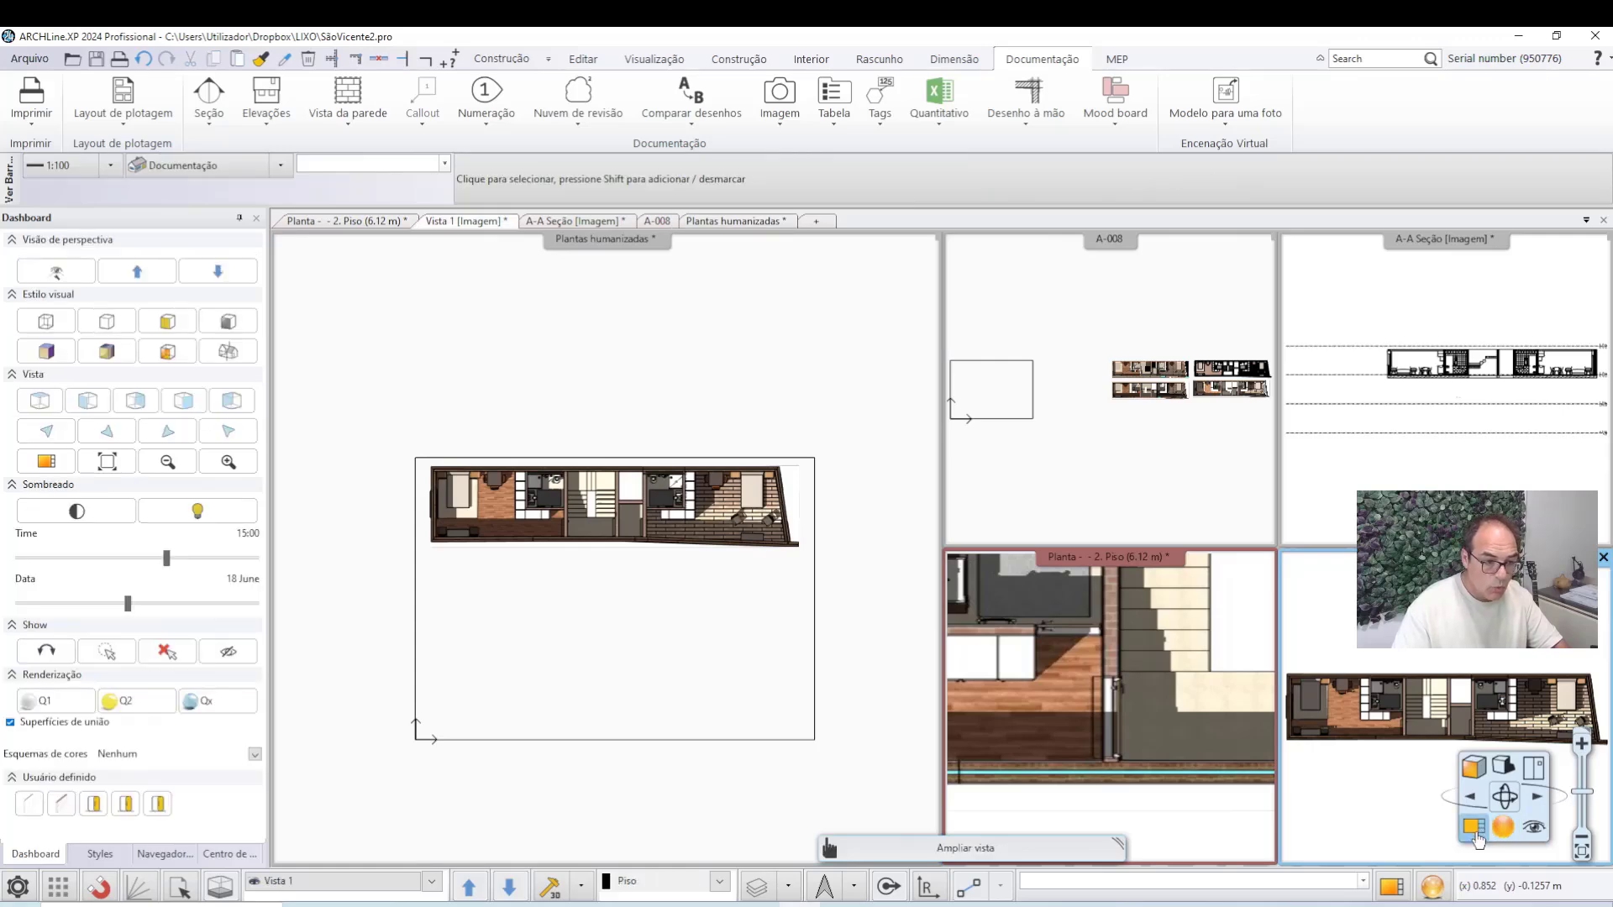
{"action": "left_click", "coordinate": [1476, 828]}
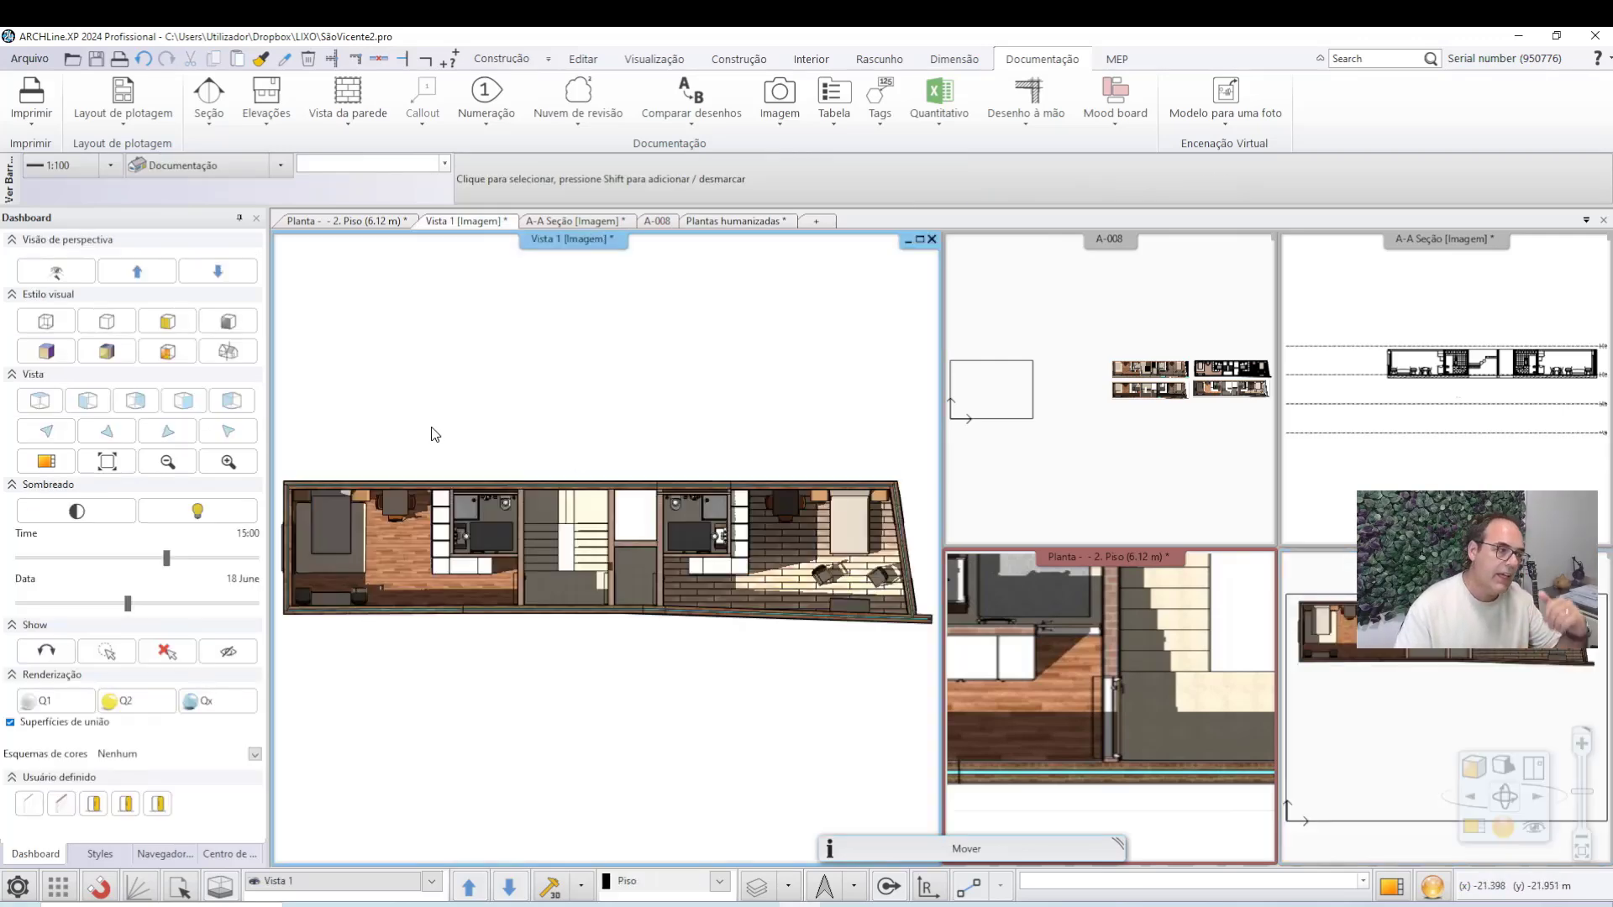
{"action": "right_click", "coordinate": [579, 245]}
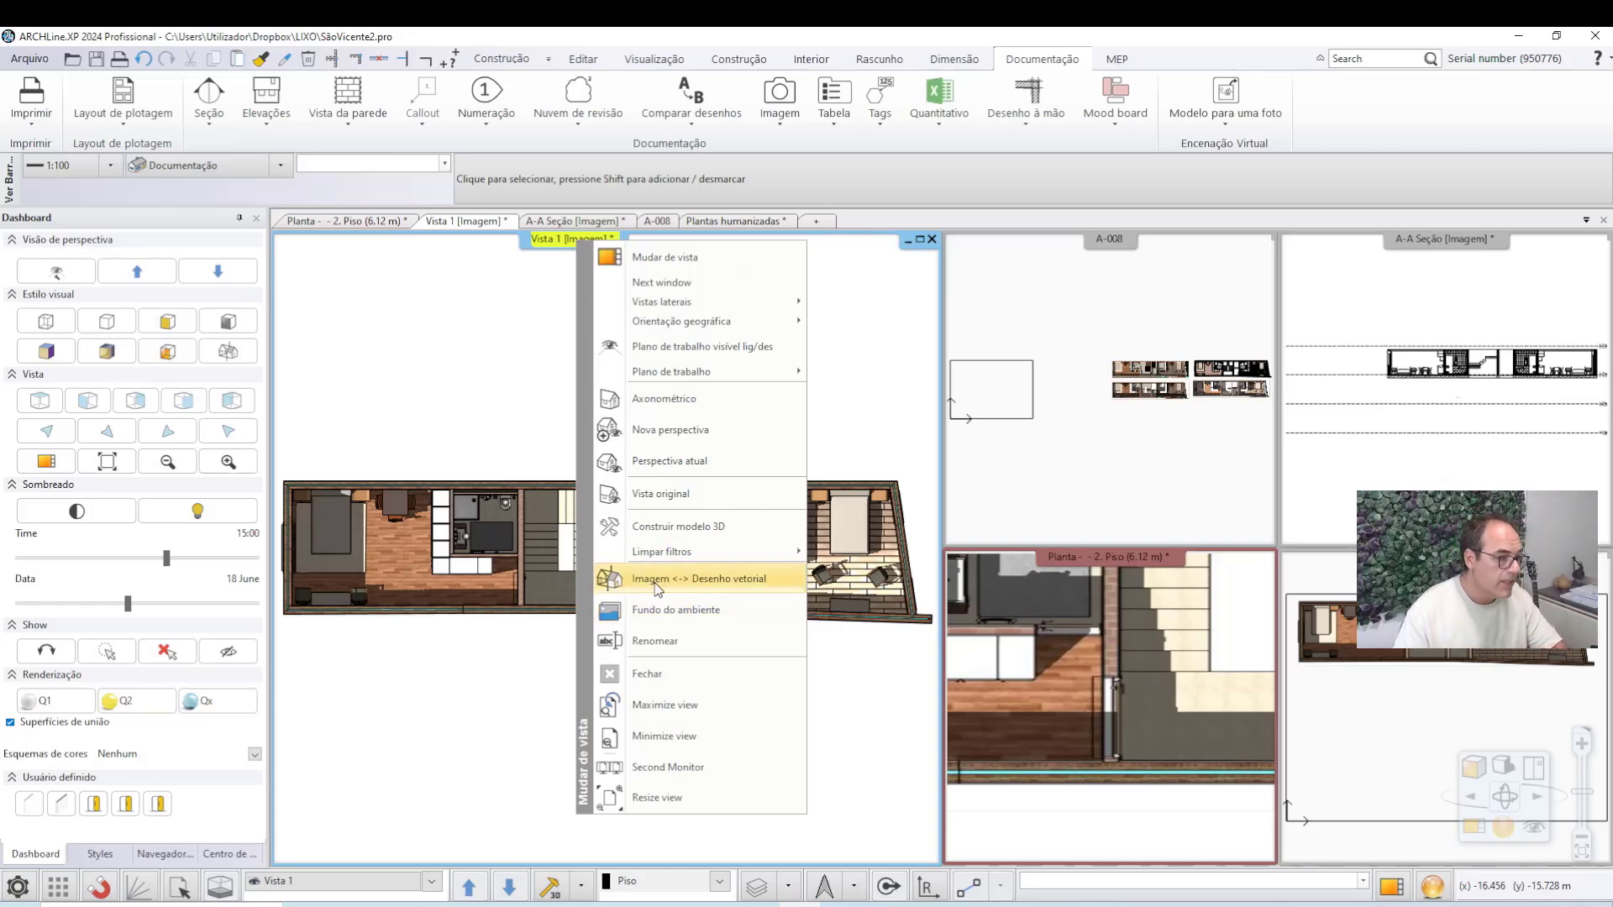
{"action": "left_click", "coordinate": [659, 587]}
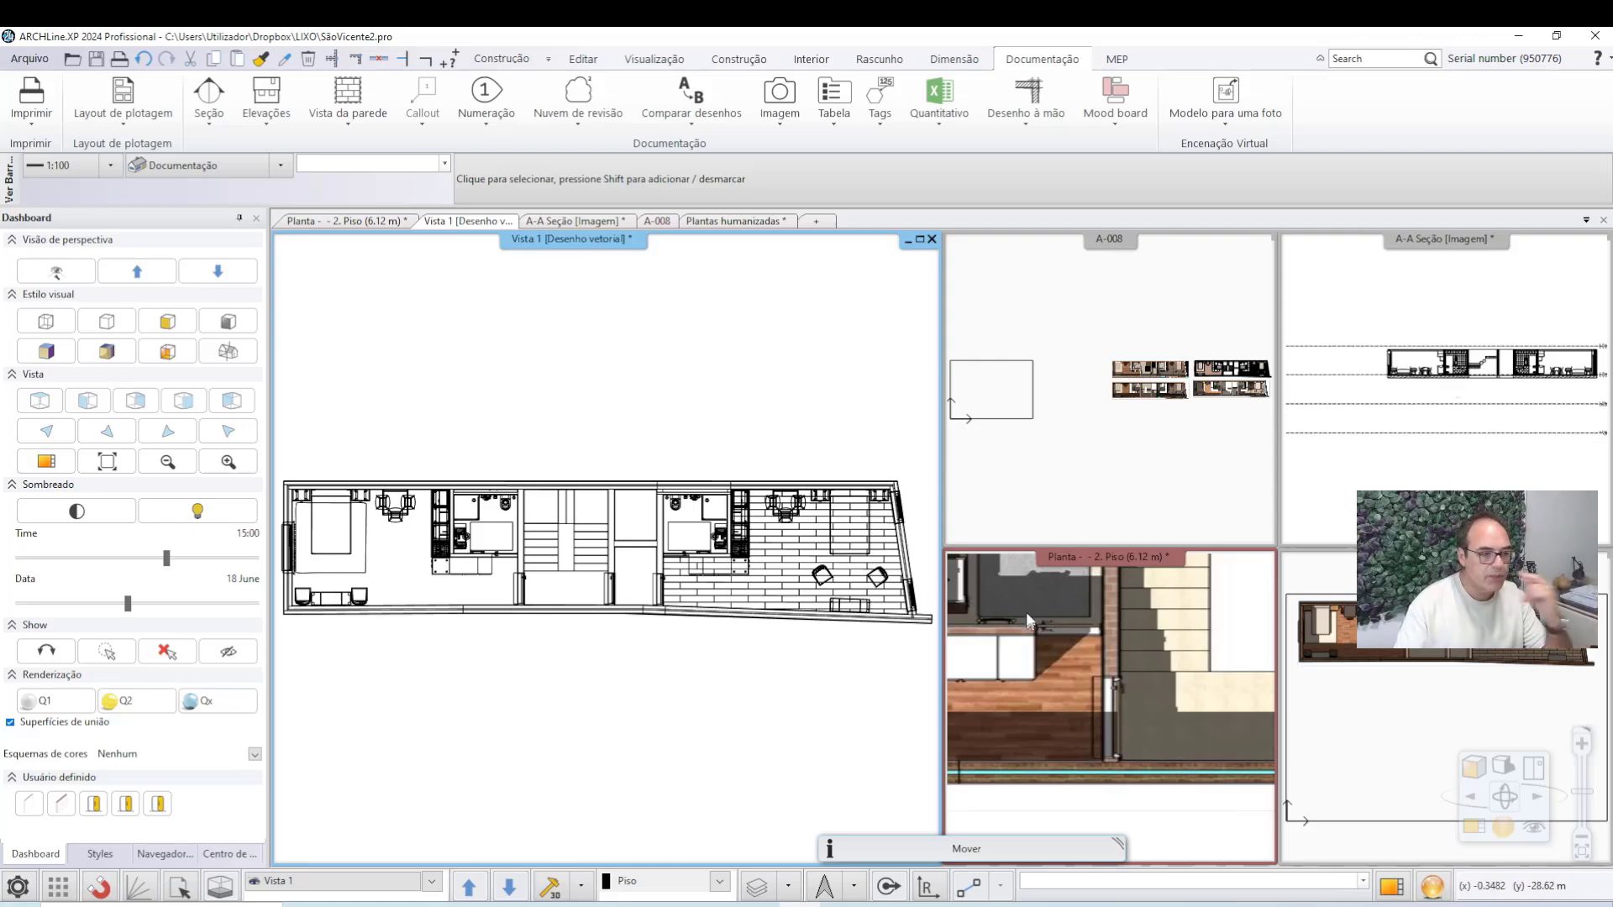
{"action": "left_click", "coordinate": [1479, 775]}
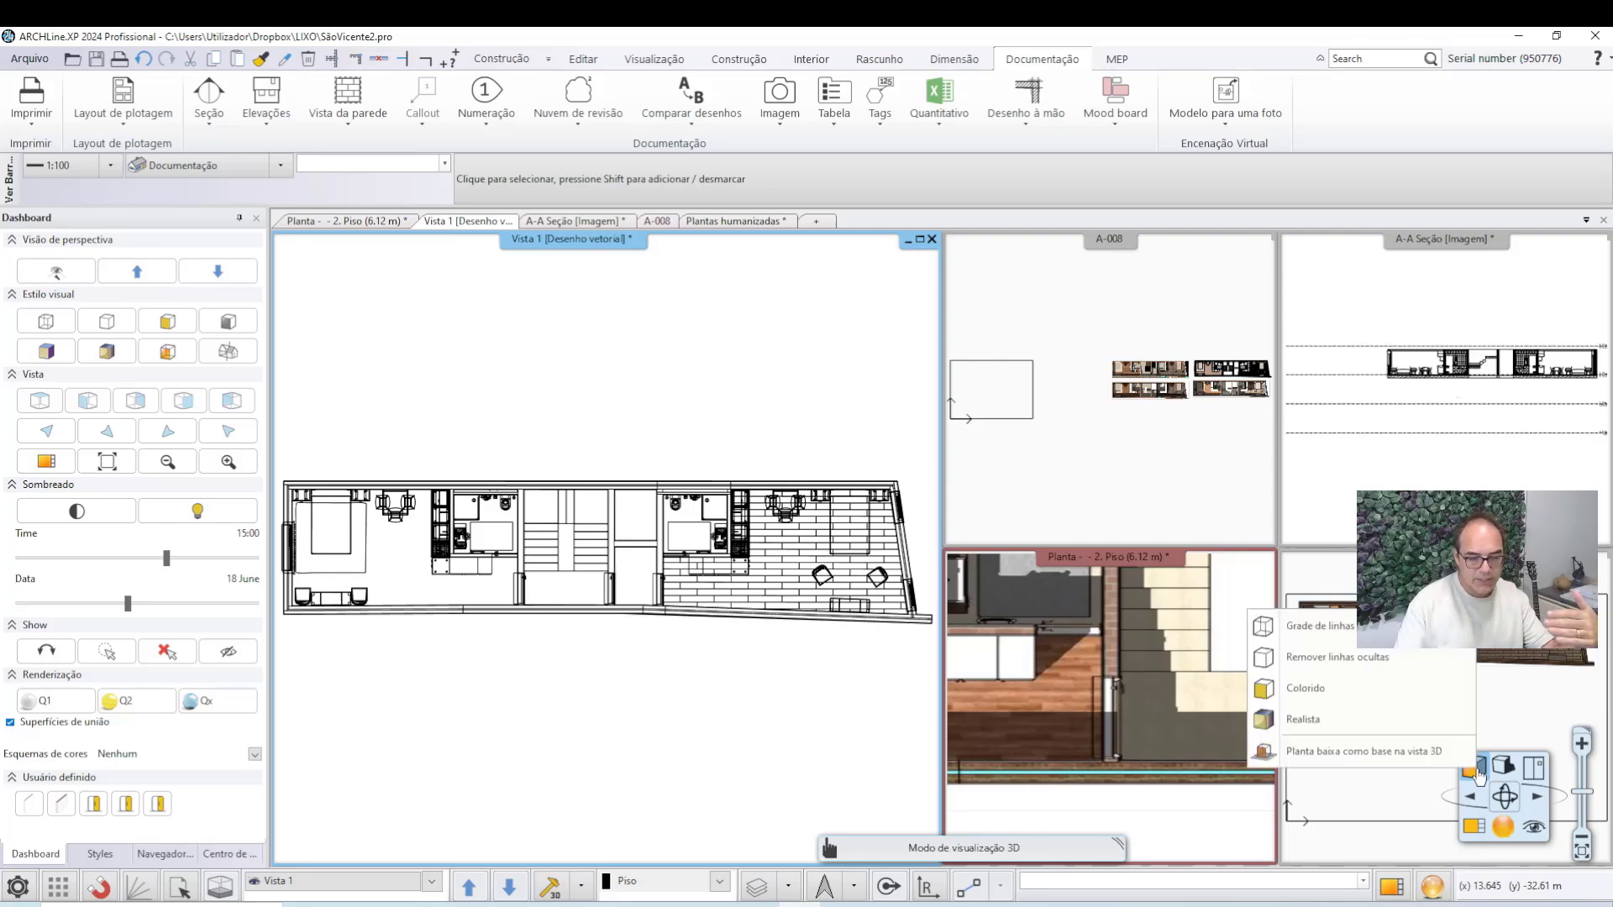
{"action": "left_click", "coordinate": [1337, 657]}
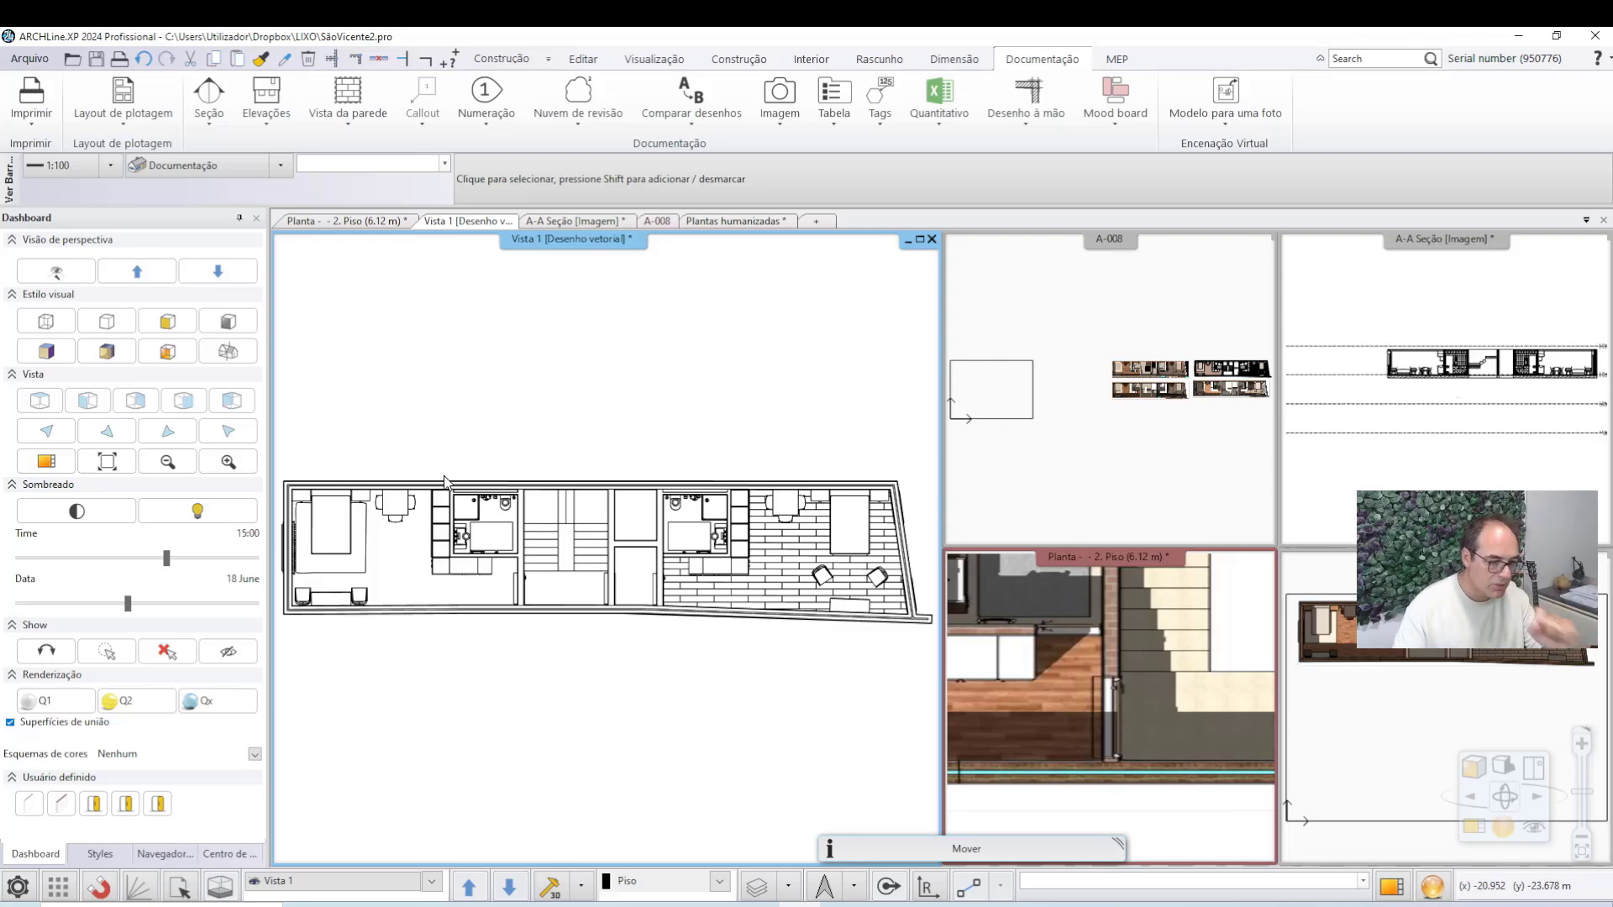
Place the Vista 1 vector drawing on the Plantas humanizadas layout at 1:100 scale, just below the image plan.
{"action": "left_click", "coordinate": [1475, 830]}
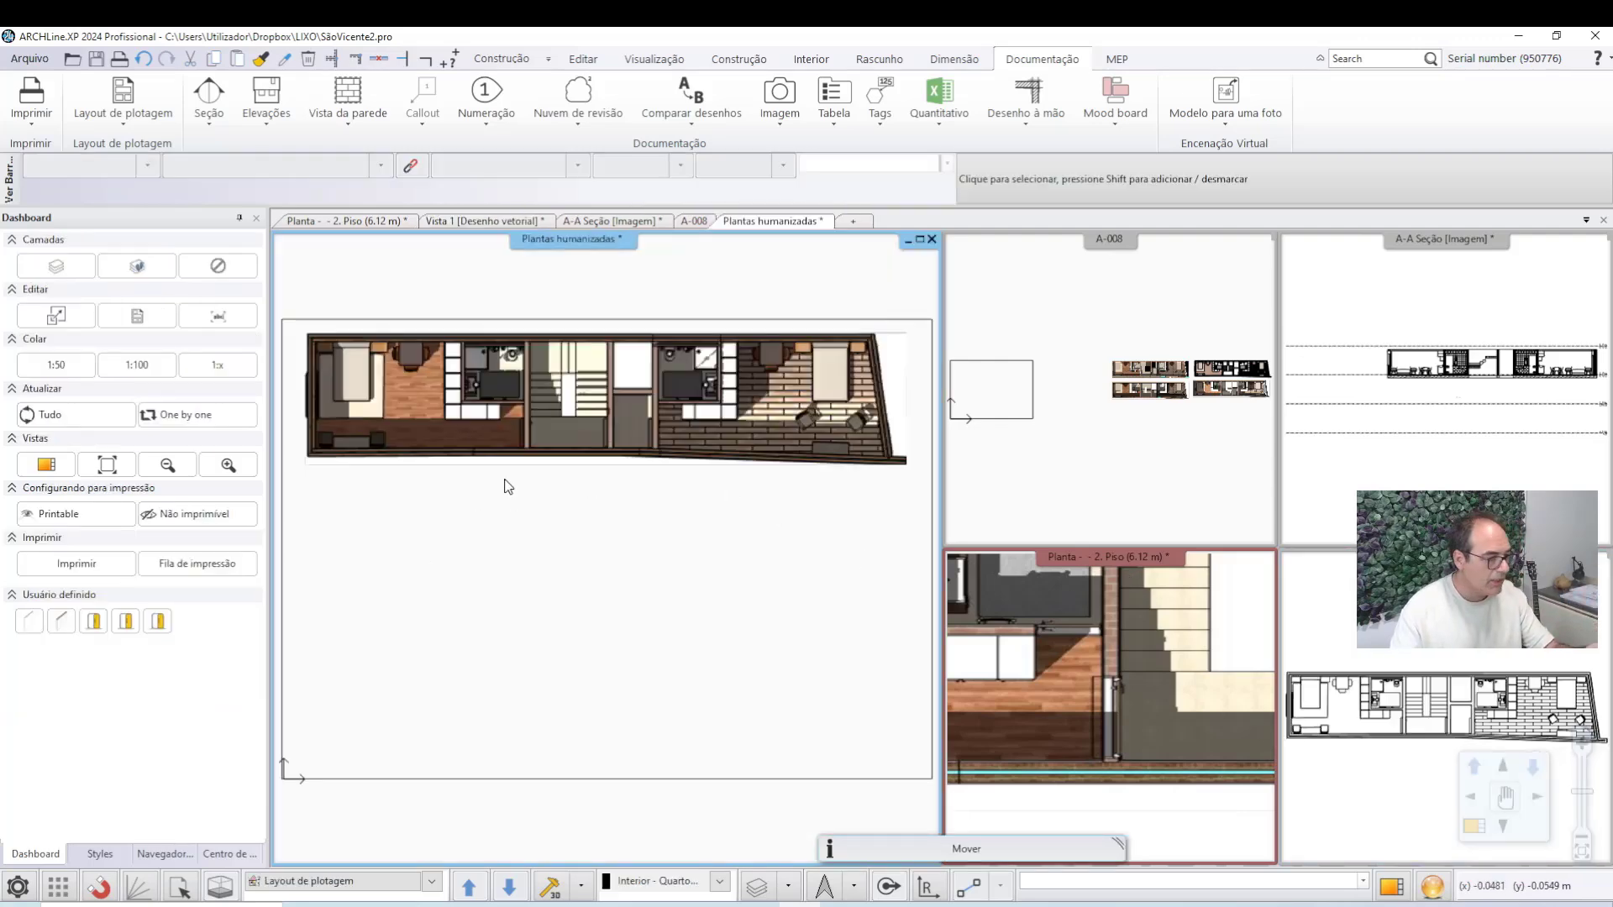
{"action": "left_click", "coordinate": [174, 856]}
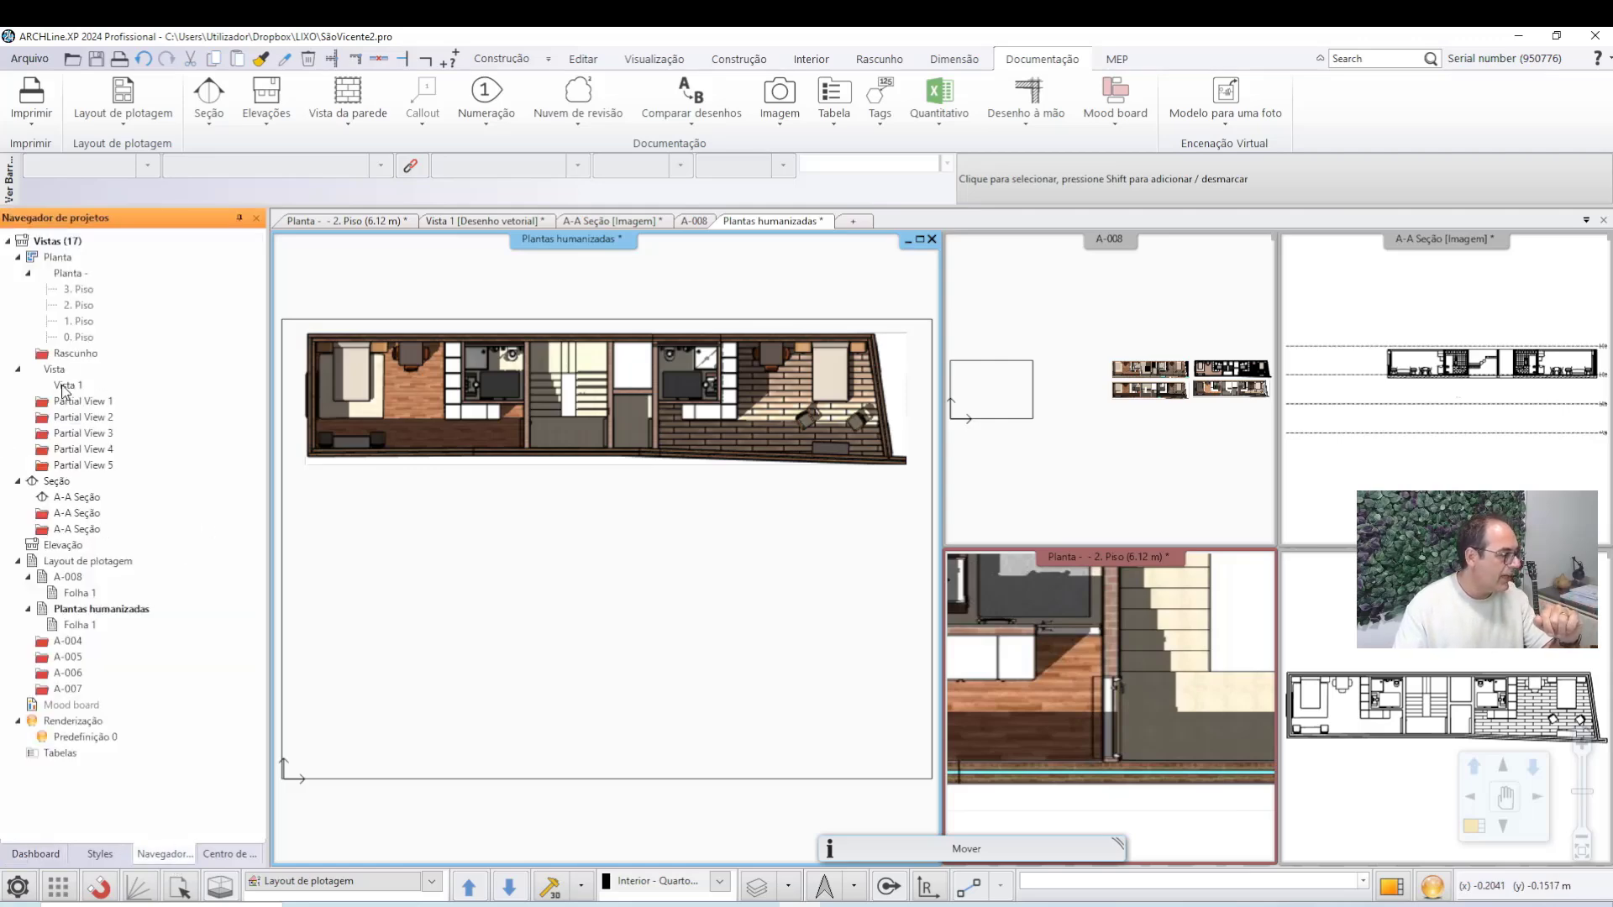
{"action": "left_click_drag", "start_coordinate": [63, 388], "coordinate": [332, 621]}
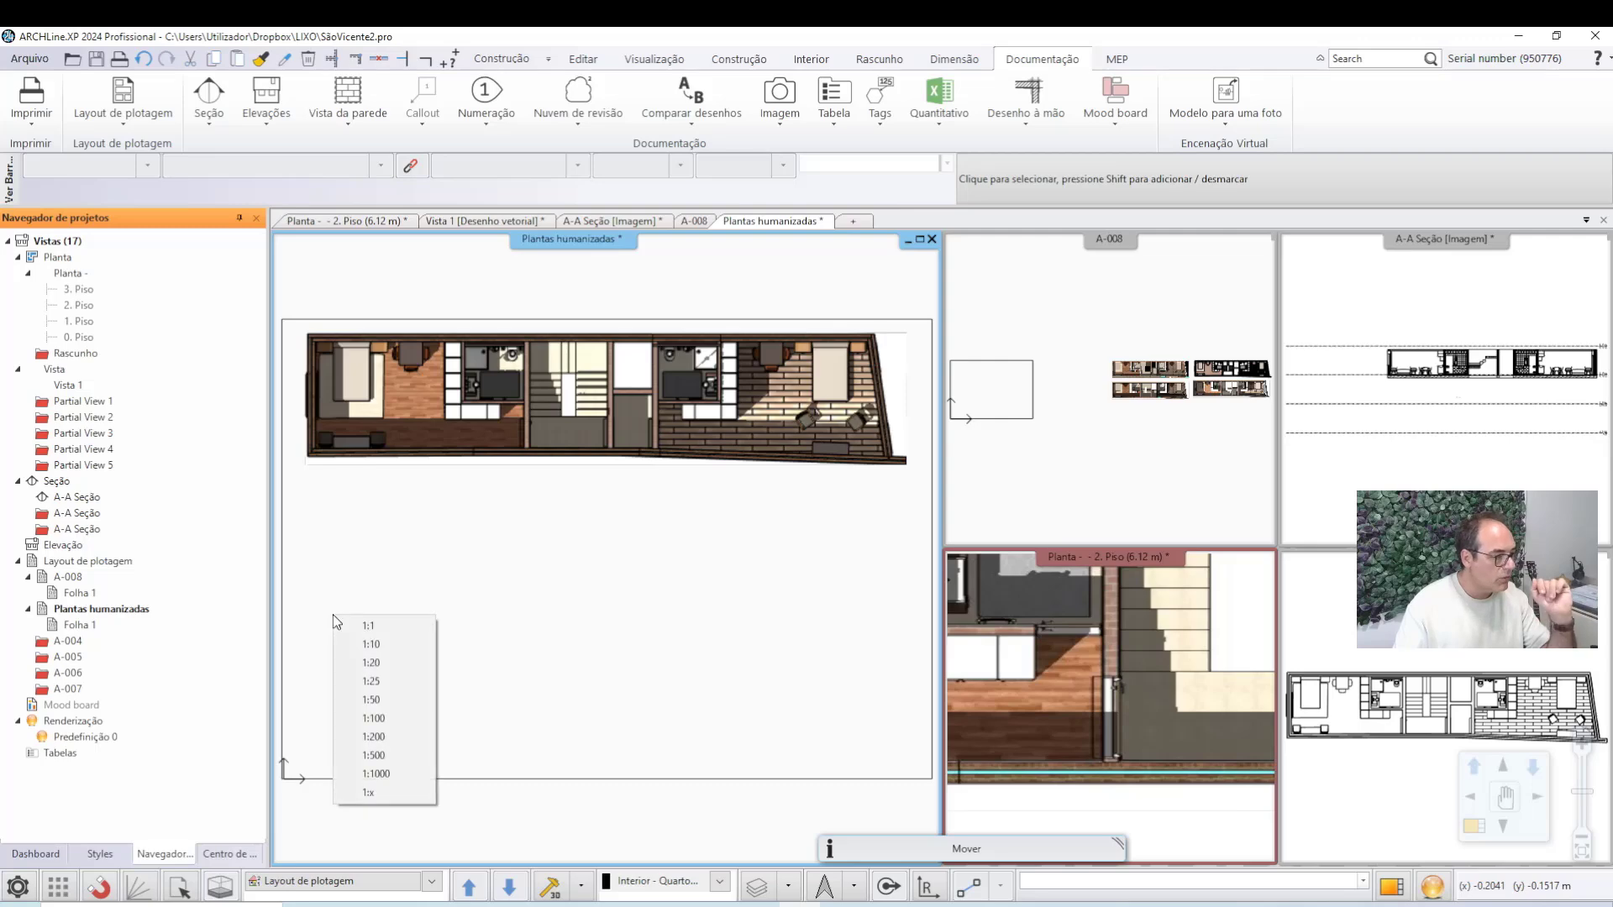
{"action": "left_click", "coordinate": [400, 718]}
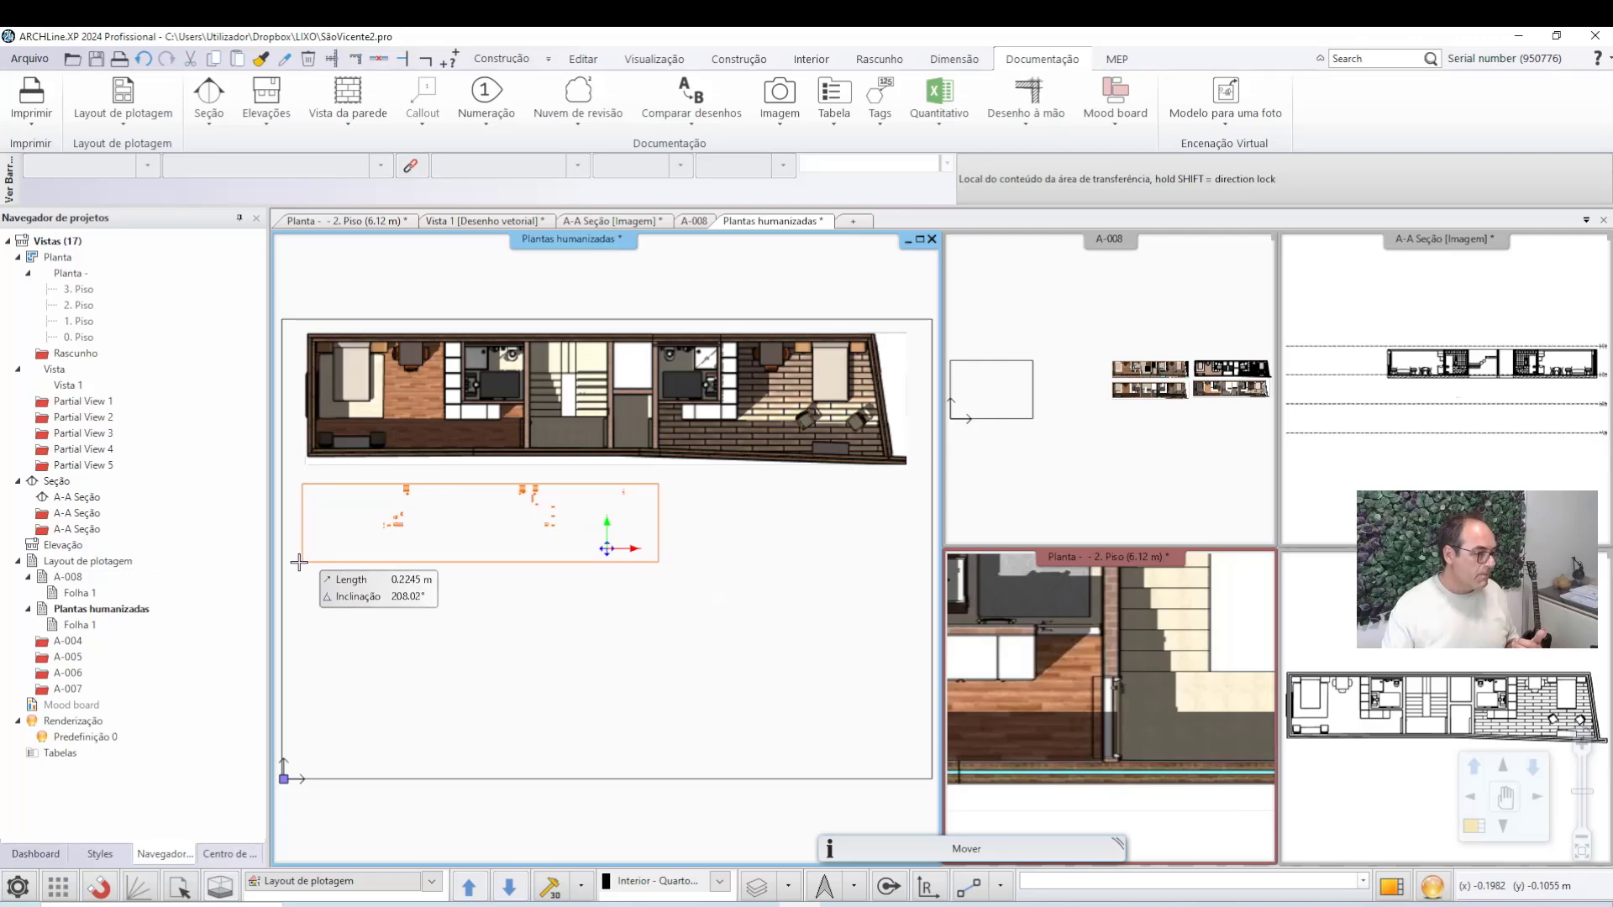
{"action": "left_click", "coordinate": [286, 557]}
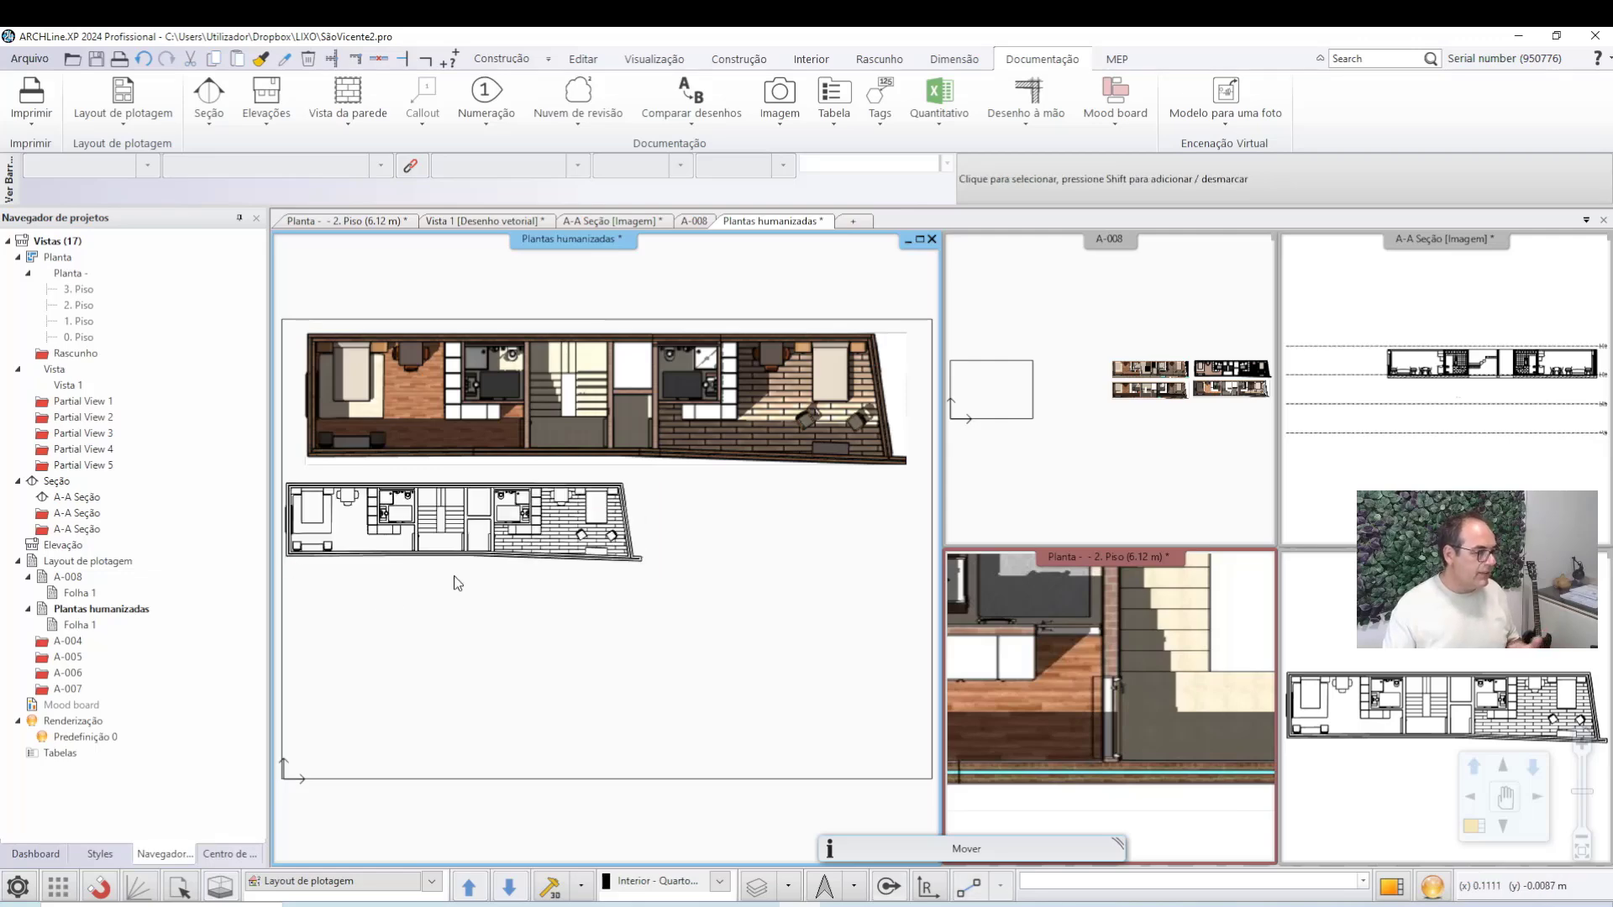
{"action": "scroll", "coordinate": [457, 576], "scroll_direction": "up", "scroll_amount": 5}
{"action": "scroll", "coordinate": [728, 477], "scroll_direction": "up", "scroll_amount": 8}
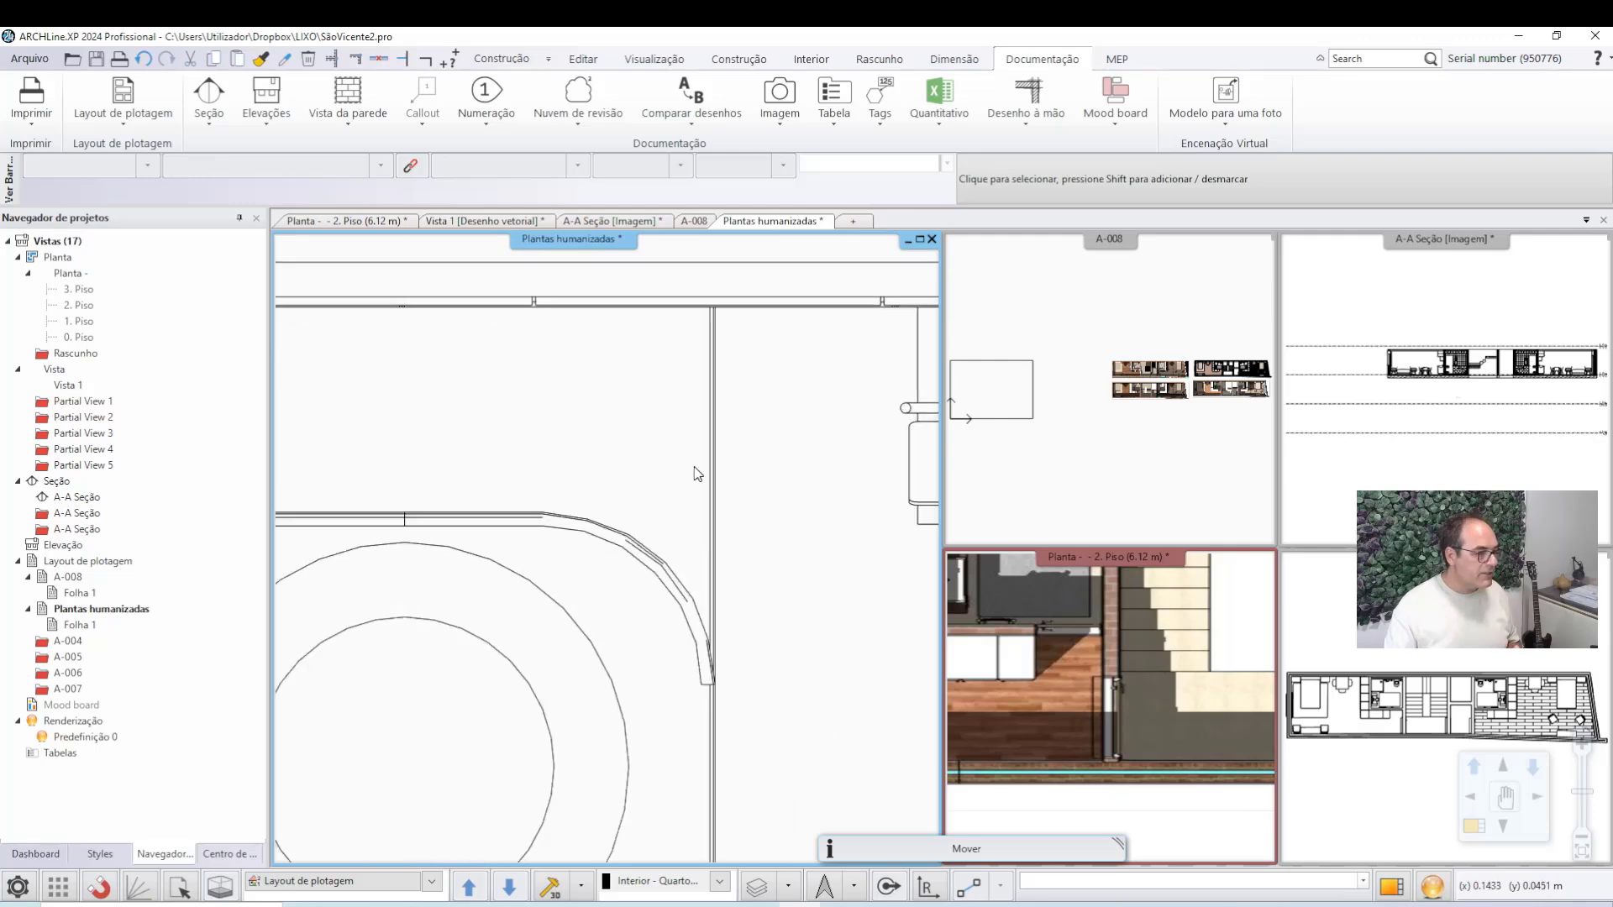
{"action": "scroll", "coordinate": [570, 745], "scroll_direction": "down", "scroll_amount": 8}
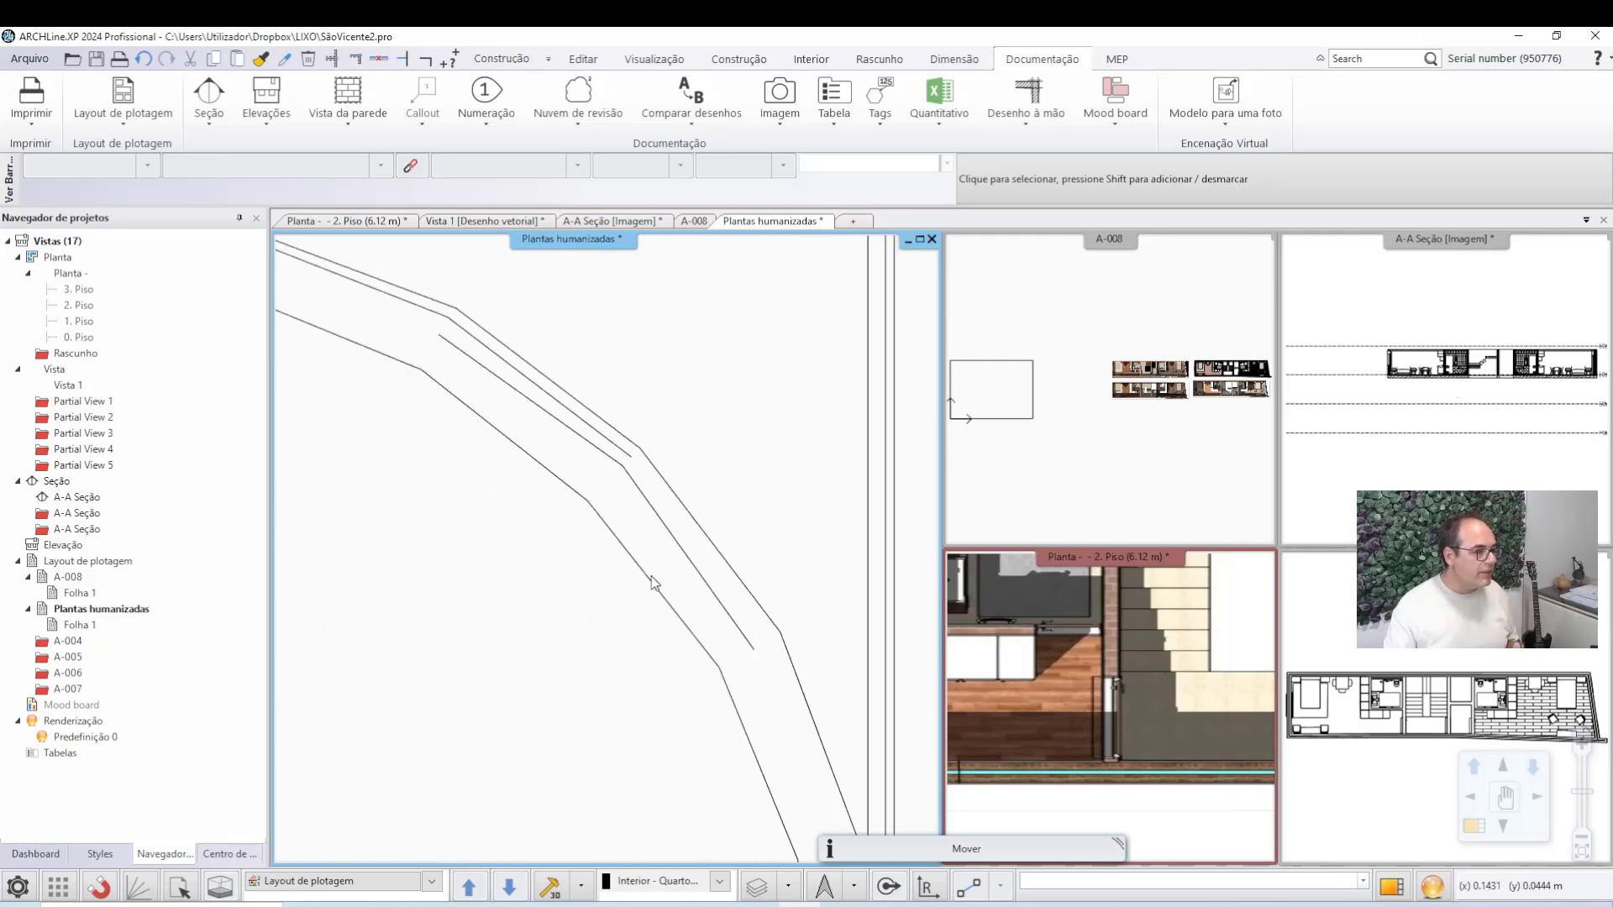
Examine the linework of the placed vector drawing up close and compare its size with the image plan and sheet.
{"action": "scroll", "coordinate": [630, 622], "scroll_direction": "down", "scroll_amount": 3}
{"action": "scroll", "coordinate": [714, 604], "scroll_direction": "up", "scroll_amount": 10}
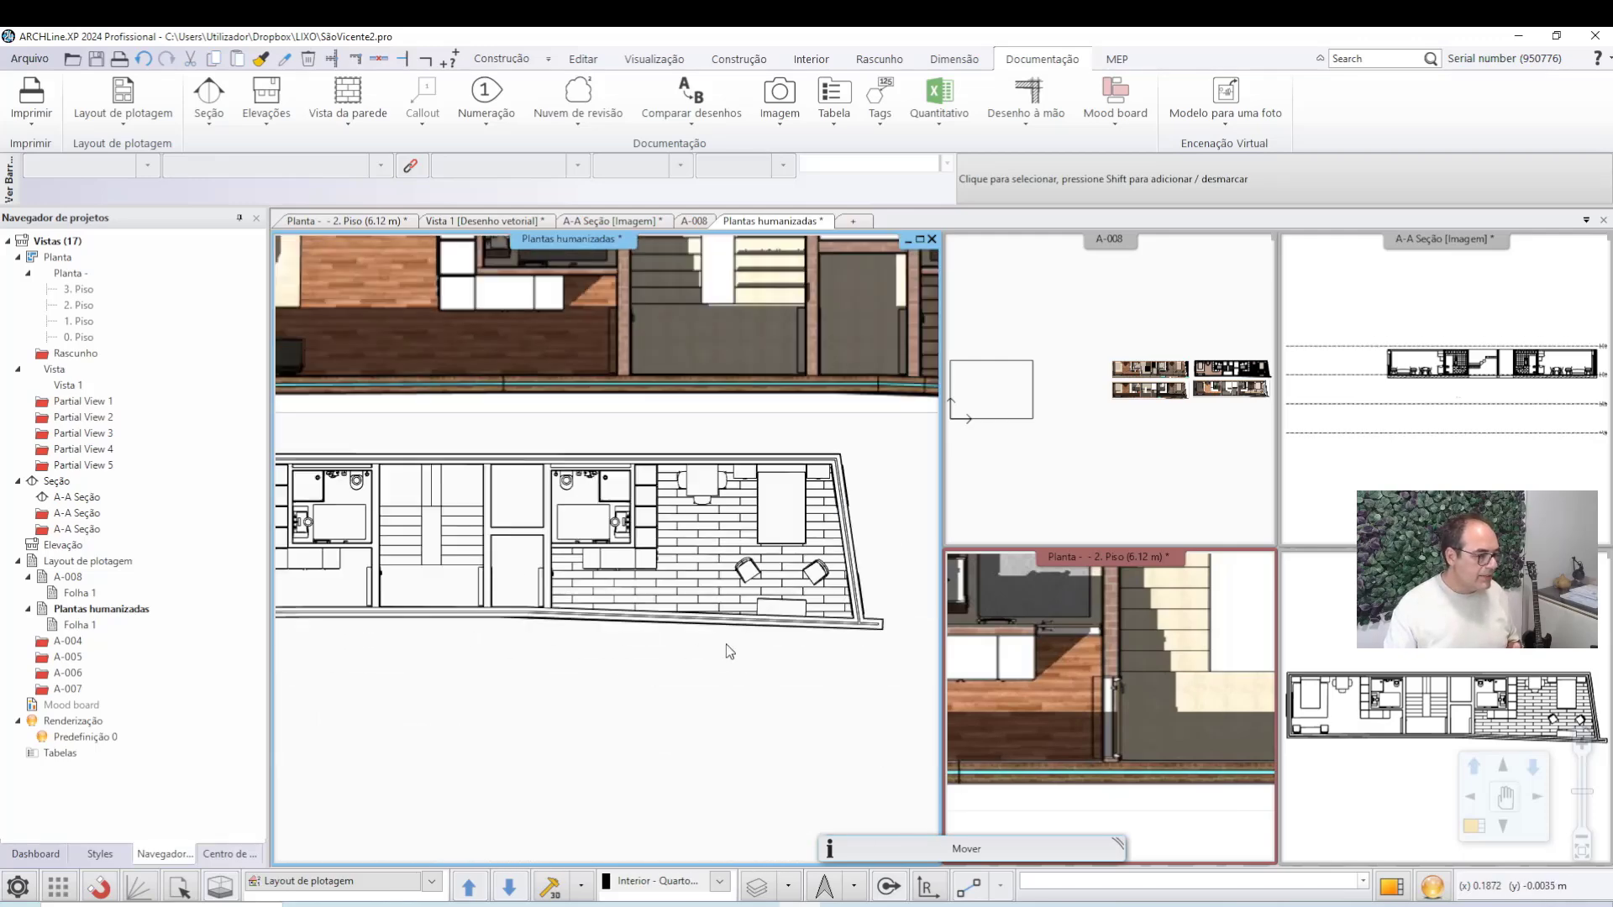
{"action": "scroll", "coordinate": [702, 536], "scroll_direction": "down", "scroll_amount": 10}
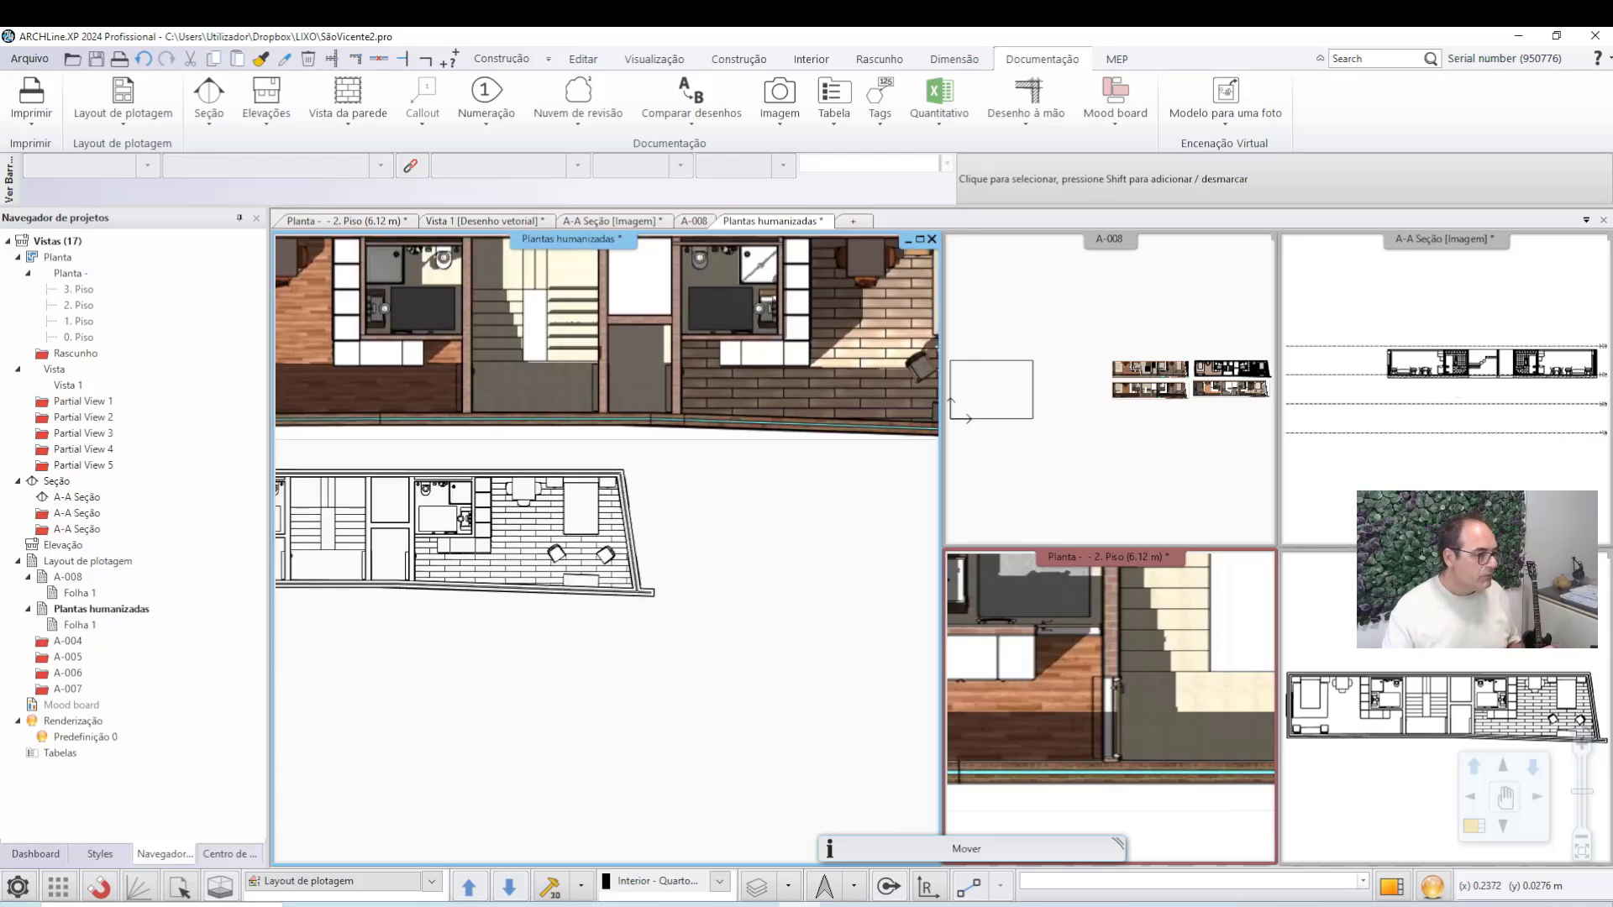
{"action": "scroll", "coordinate": [761, 531], "scroll_direction": "down", "scroll_amount": 3}
{"action": "scroll", "coordinate": [720, 593], "scroll_direction": "up", "scroll_amount": 6}
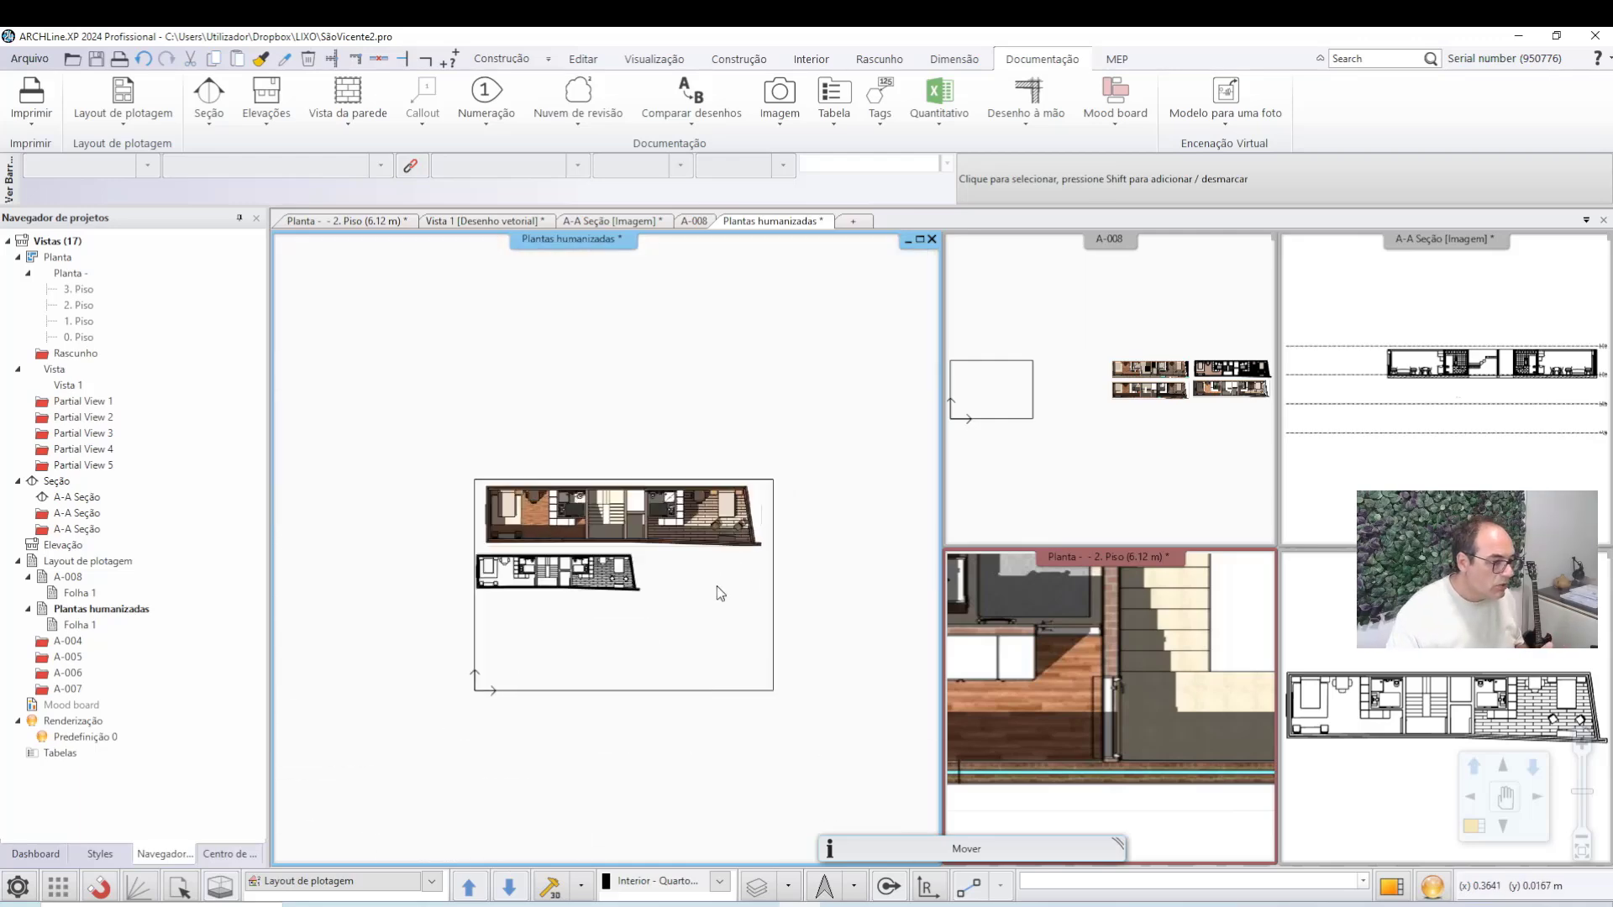
Make Vista 1 the main view and display its vector drawing in the Colorido style.
{"action": "left_click", "coordinate": [485, 221]}
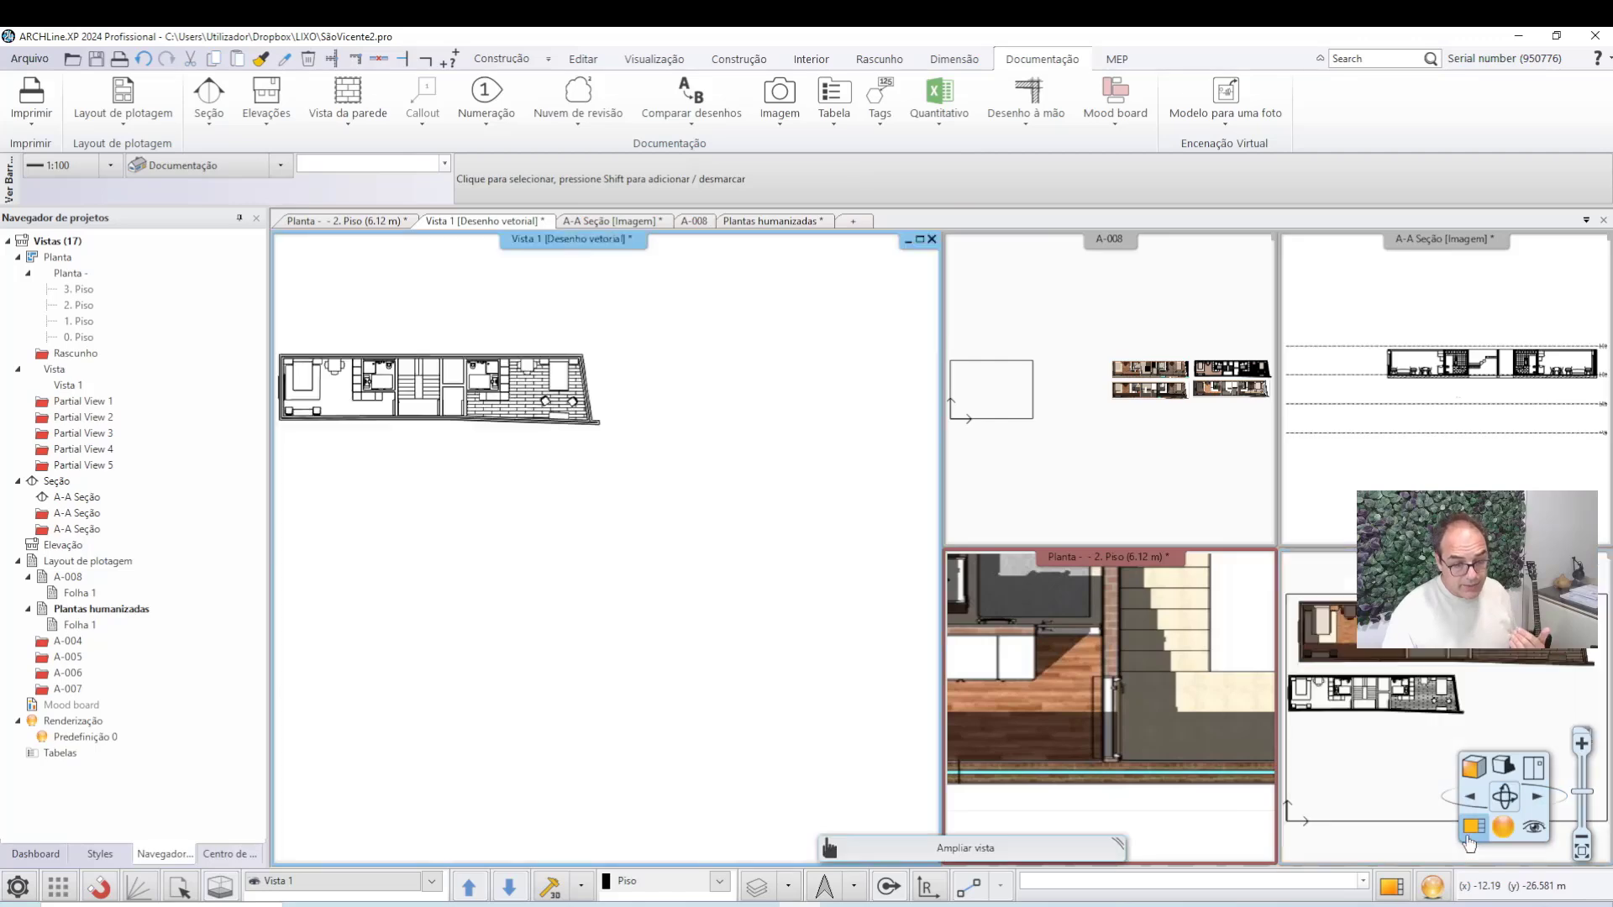
{"action": "scroll", "coordinate": [836, 355], "scroll_direction": "up", "scroll_amount": 3}
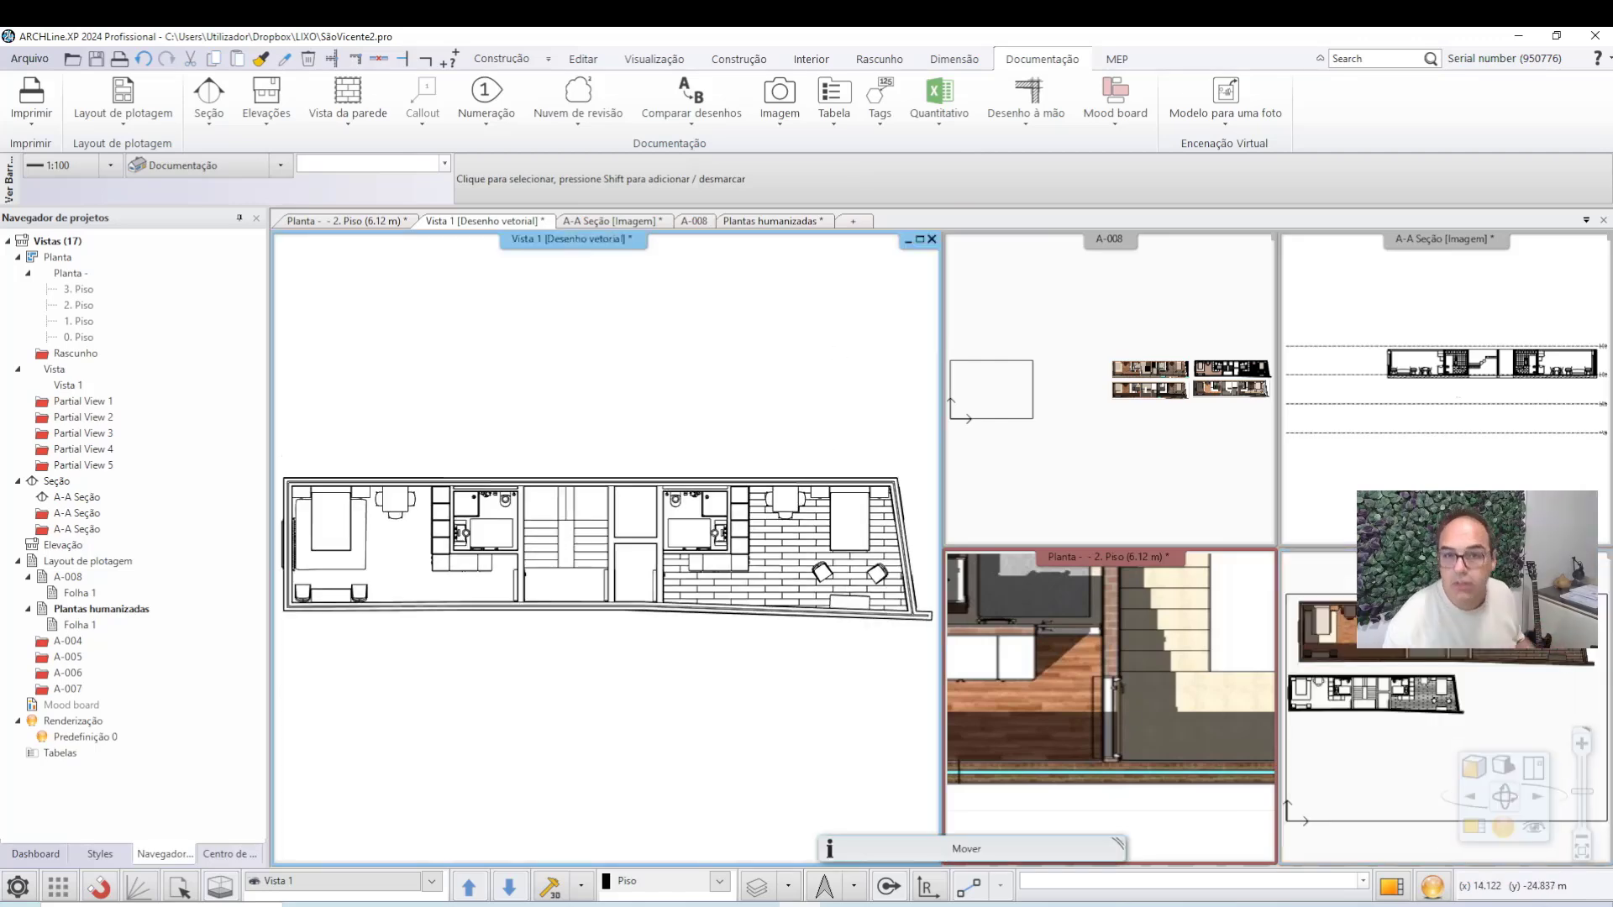
{"action": "left_click", "coordinate": [1469, 771]}
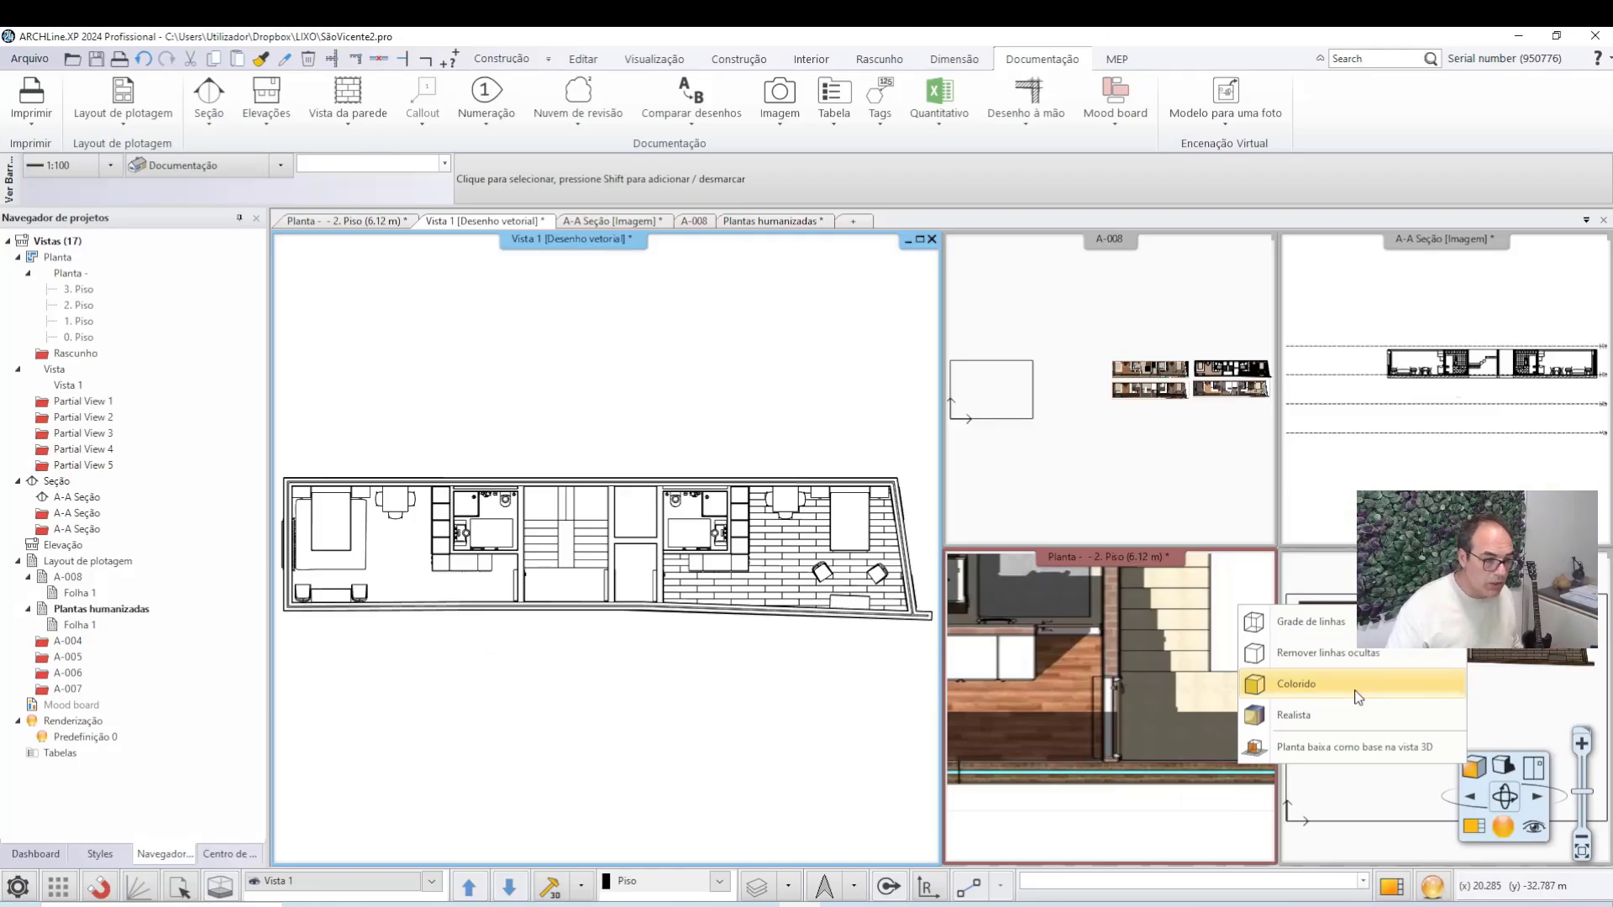
{"action": "left_click", "coordinate": [1358, 697]}
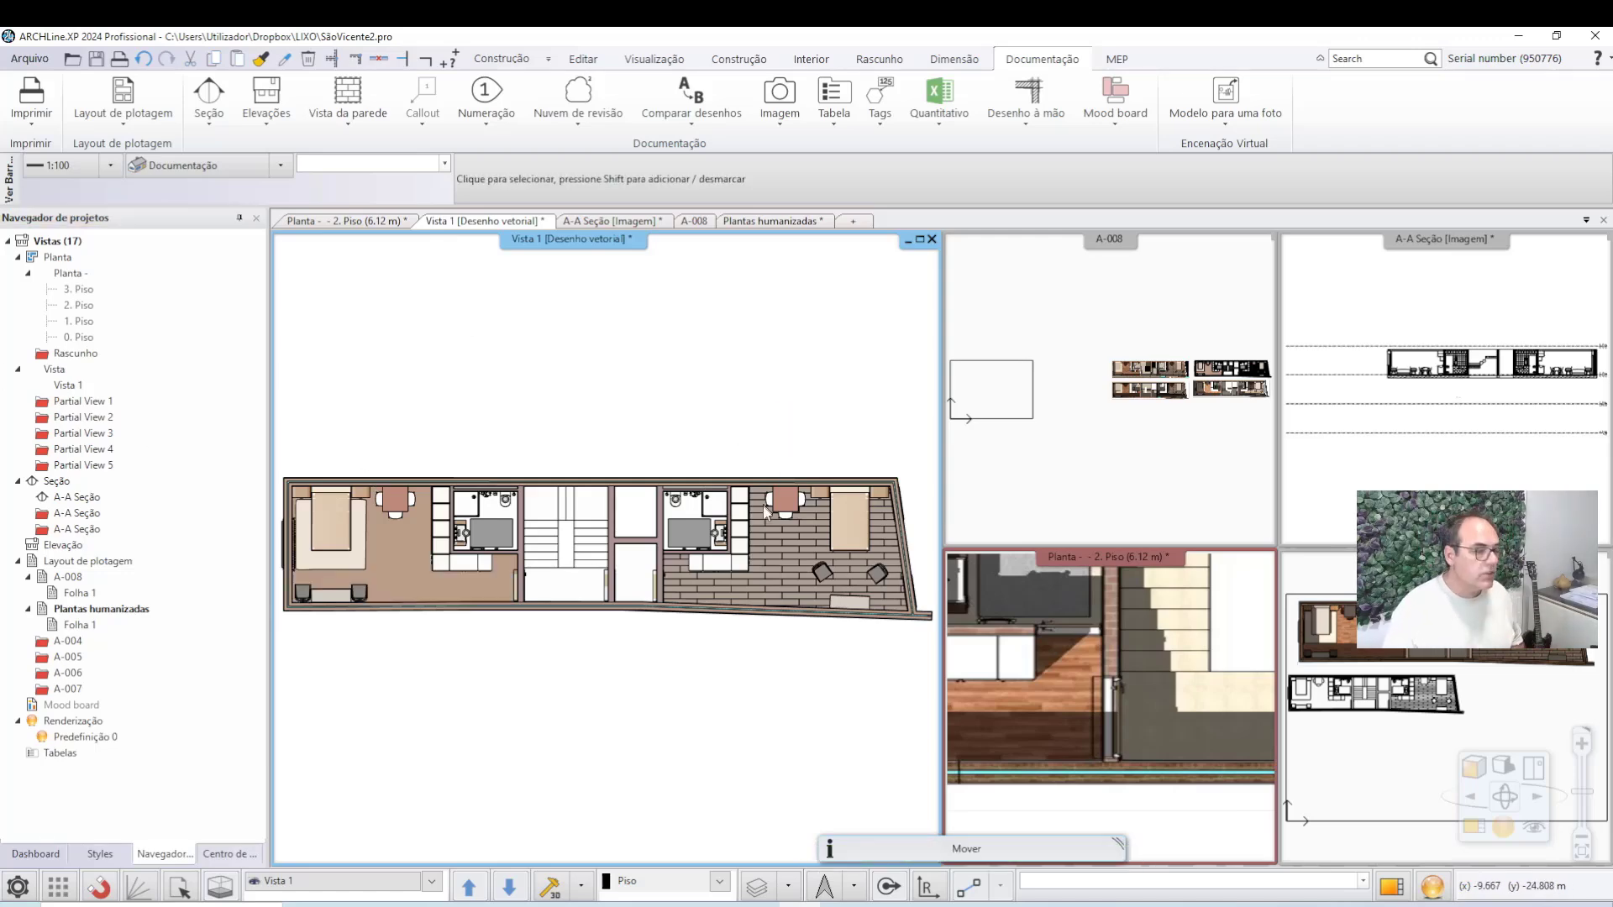
Set the shadows of the Vista 1 vector drawing to shadow hatches without contour lines.
{"action": "scroll", "coordinate": [761, 512], "scroll_direction": "down", "scroll_amount": 1}
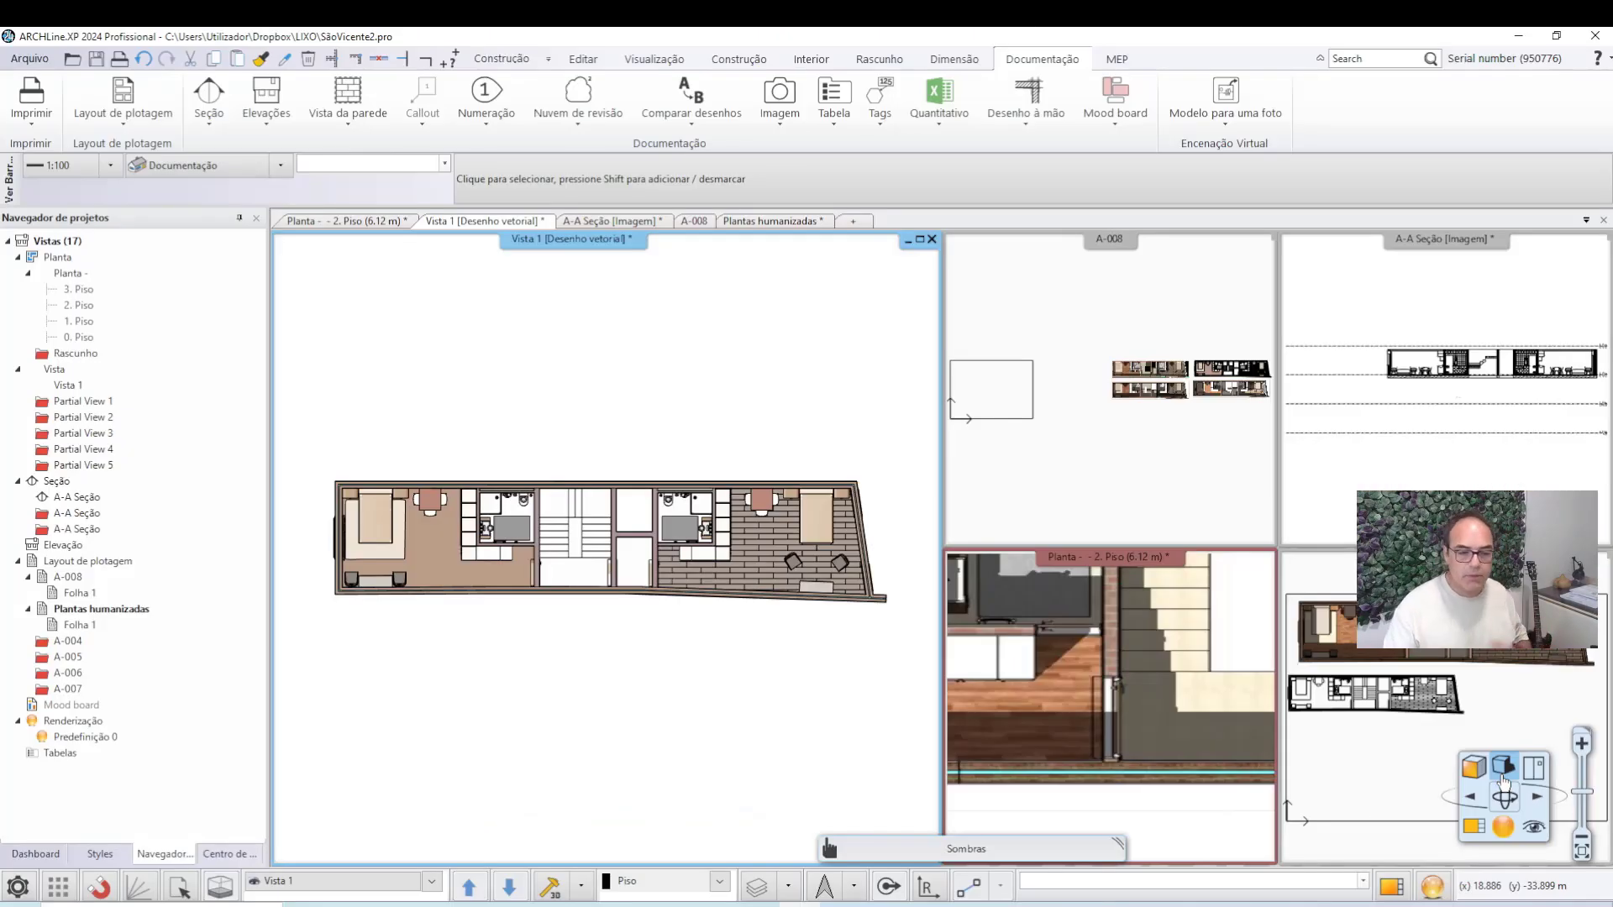
{"action": "left_click", "coordinate": [1504, 768]}
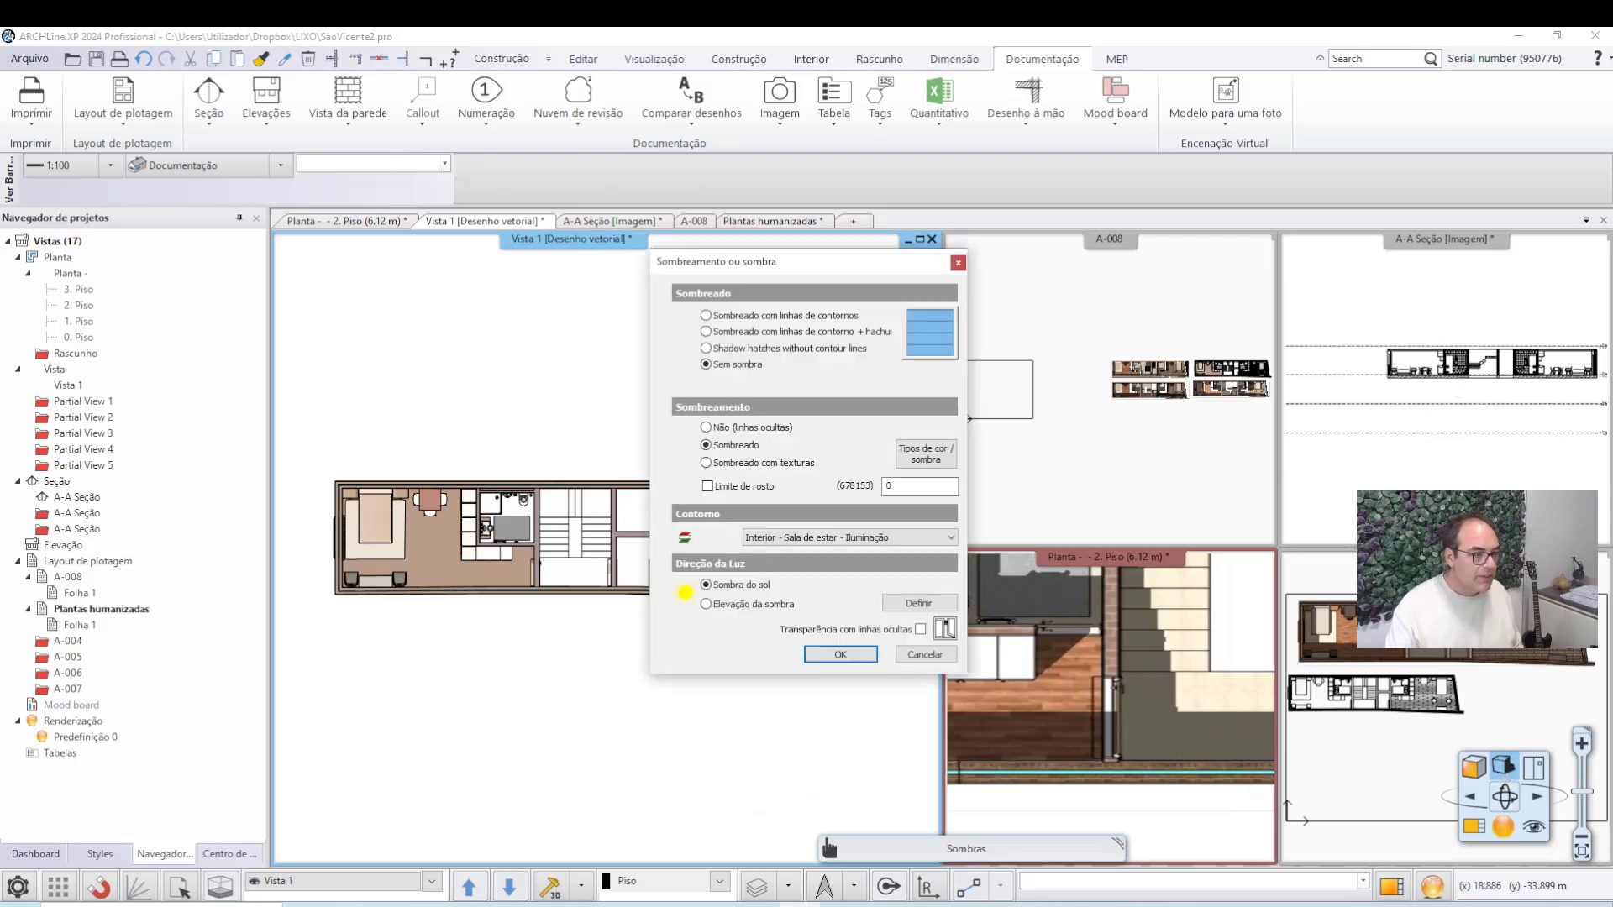
{"action": "left_click", "coordinate": [750, 349]}
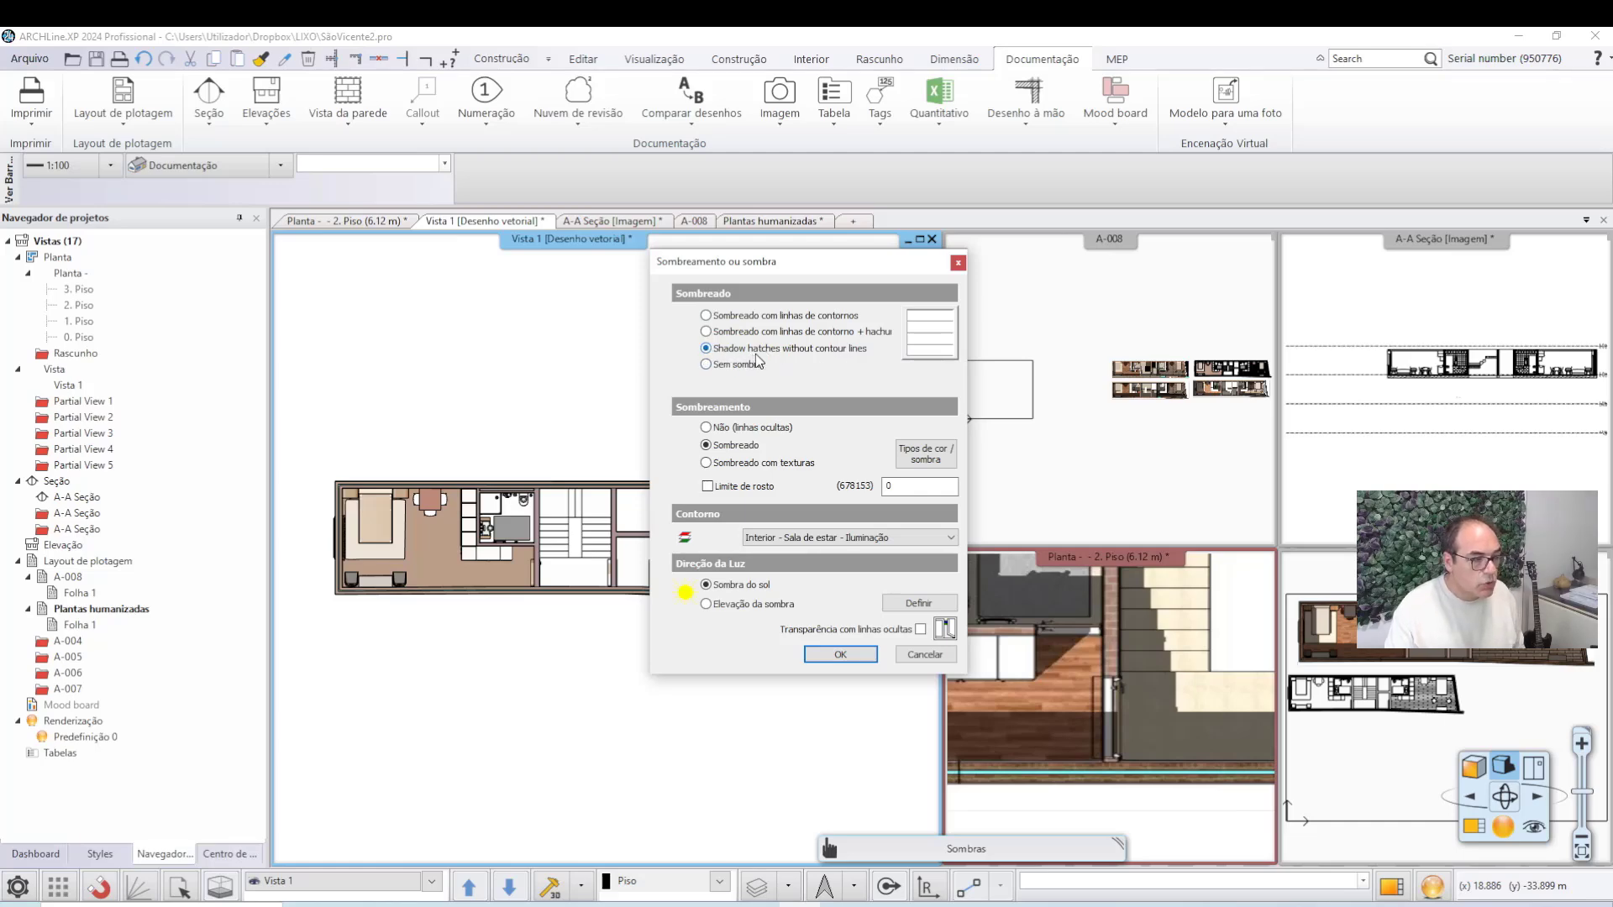
Set the shadow hatch's spacing to 20 mm and its dash length to 10 mm.
{"action": "left_click", "coordinate": [919, 339]}
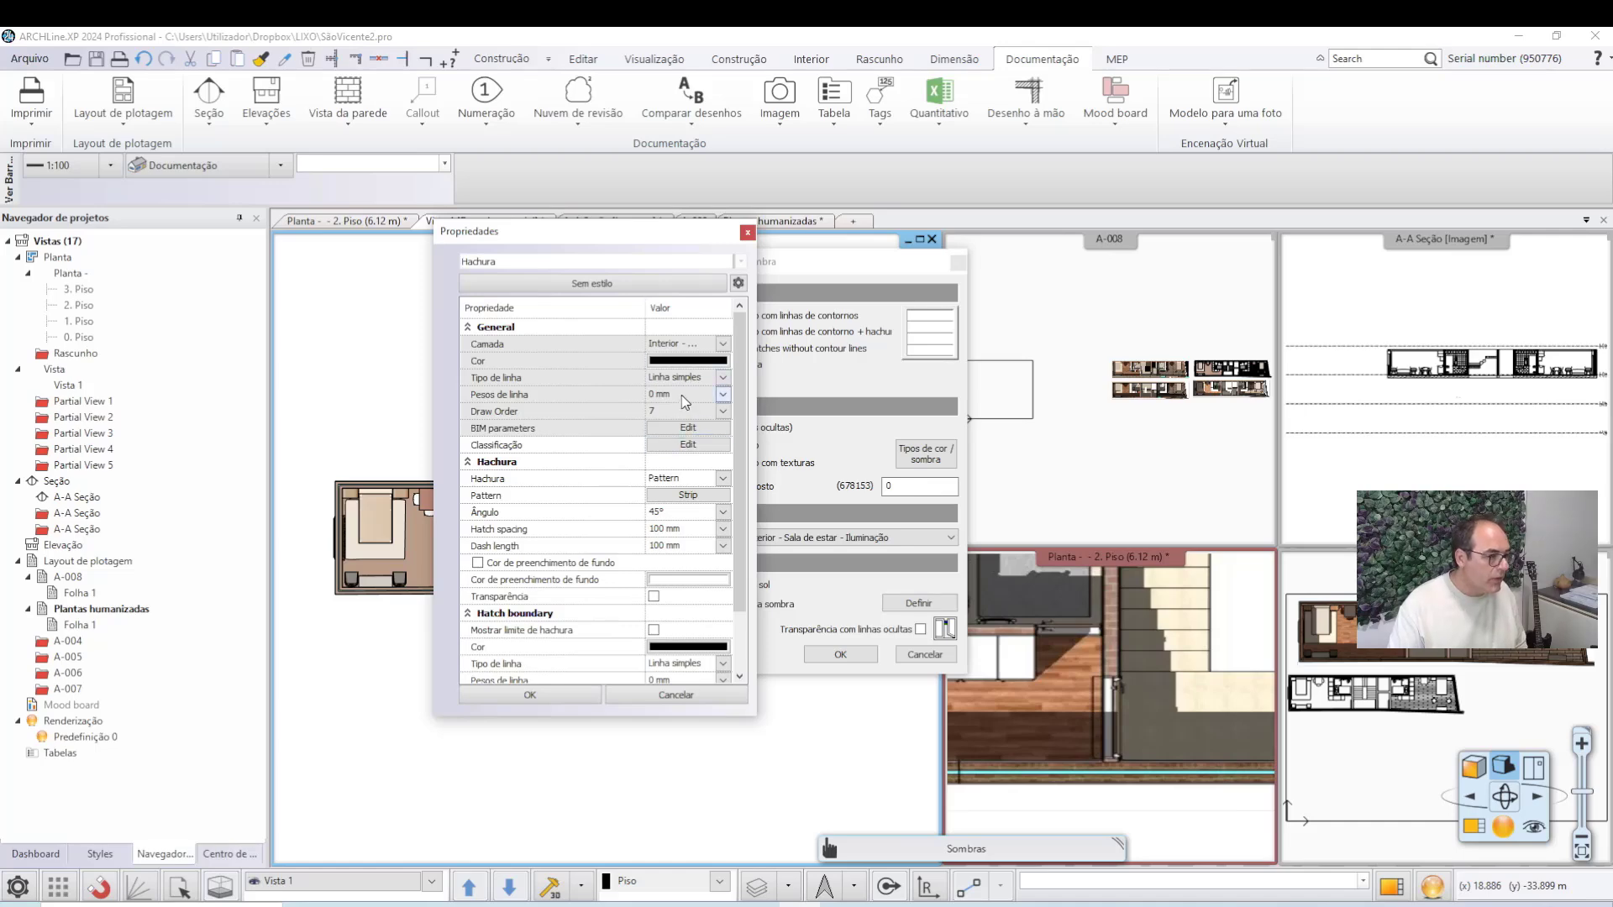
{"action": "left_click", "coordinate": [678, 529]}
{"action": "type", "text": "10"}
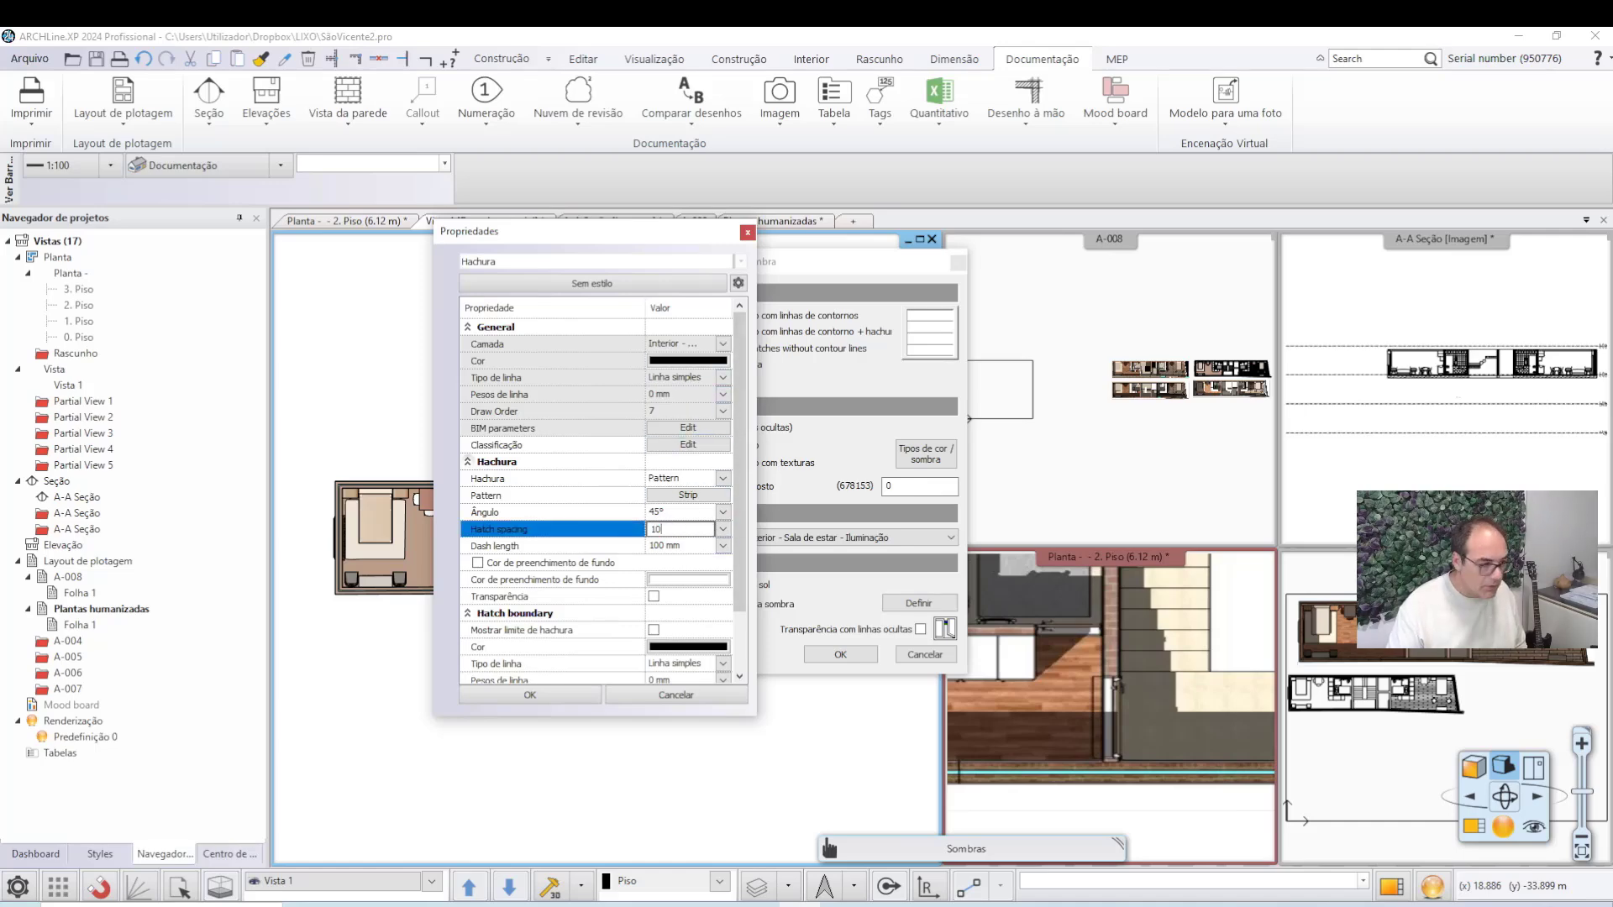
{"action": "key", "text": "BackSpace"}
{"action": "key", "text": "BackSpace"}
{"action": "type", "text": "2"}
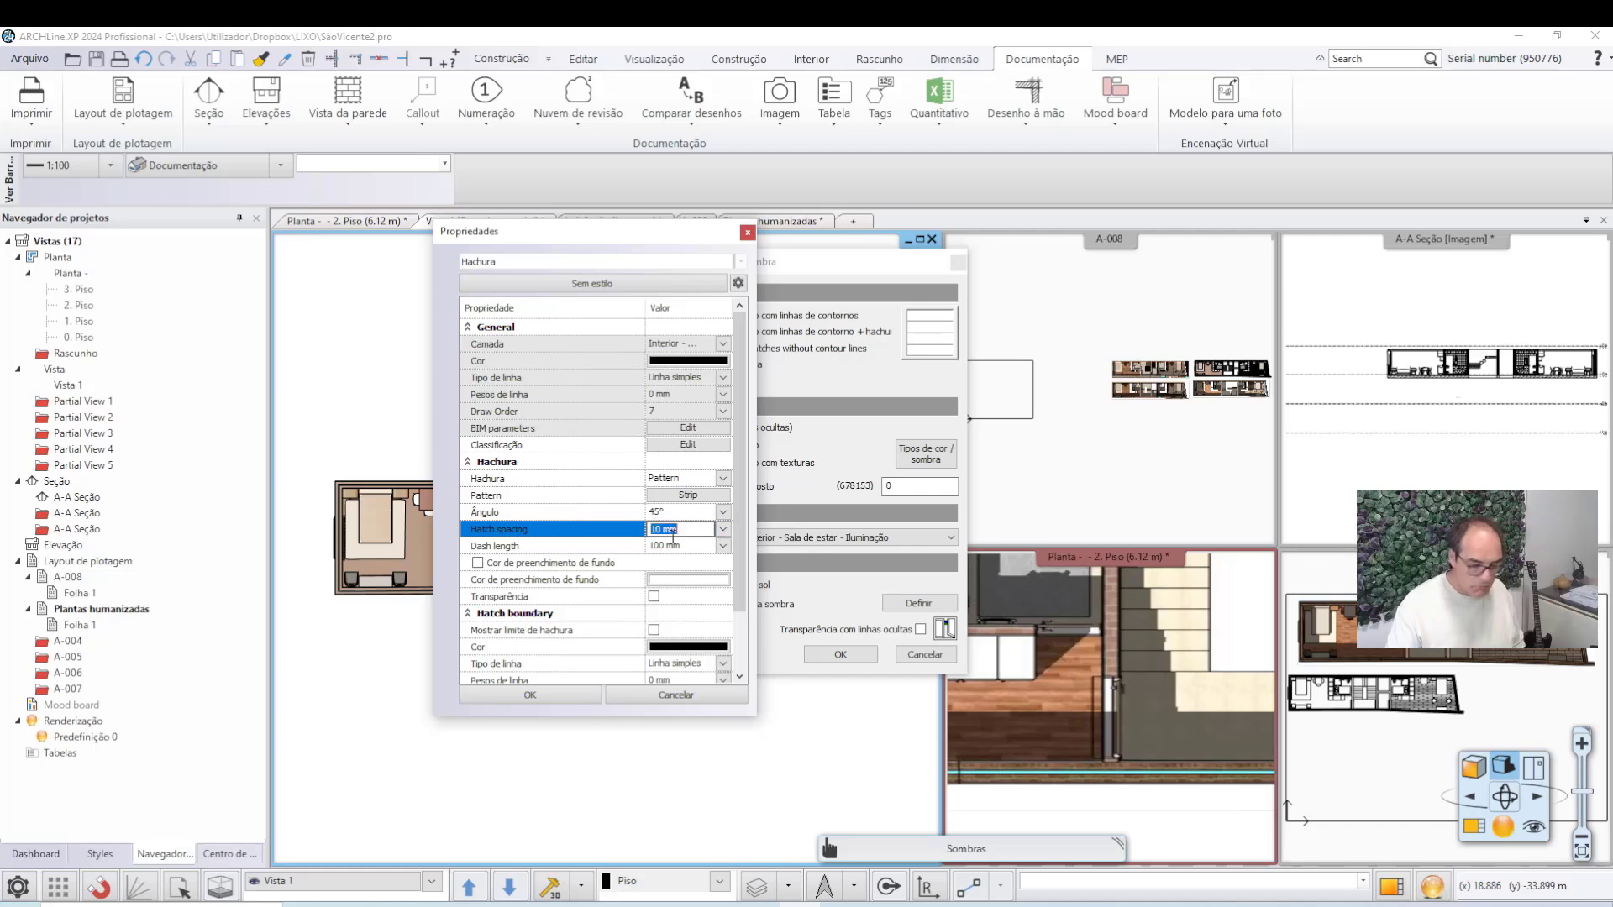
{"action": "left_click", "coordinate": [715, 546]}
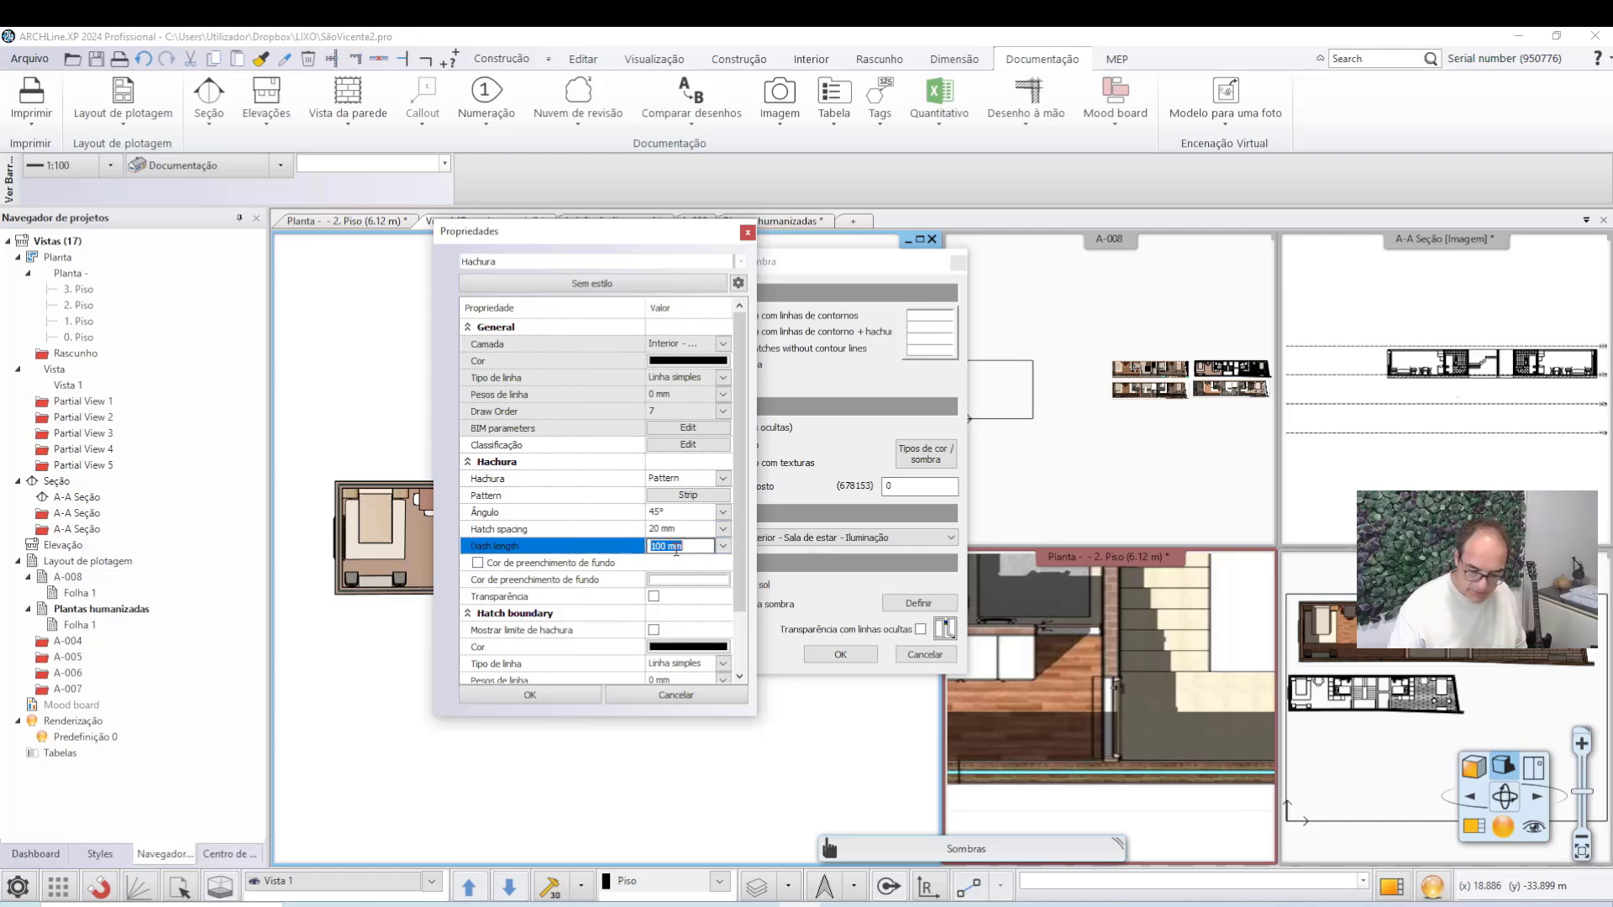
{"action": "type", "text": "10"}
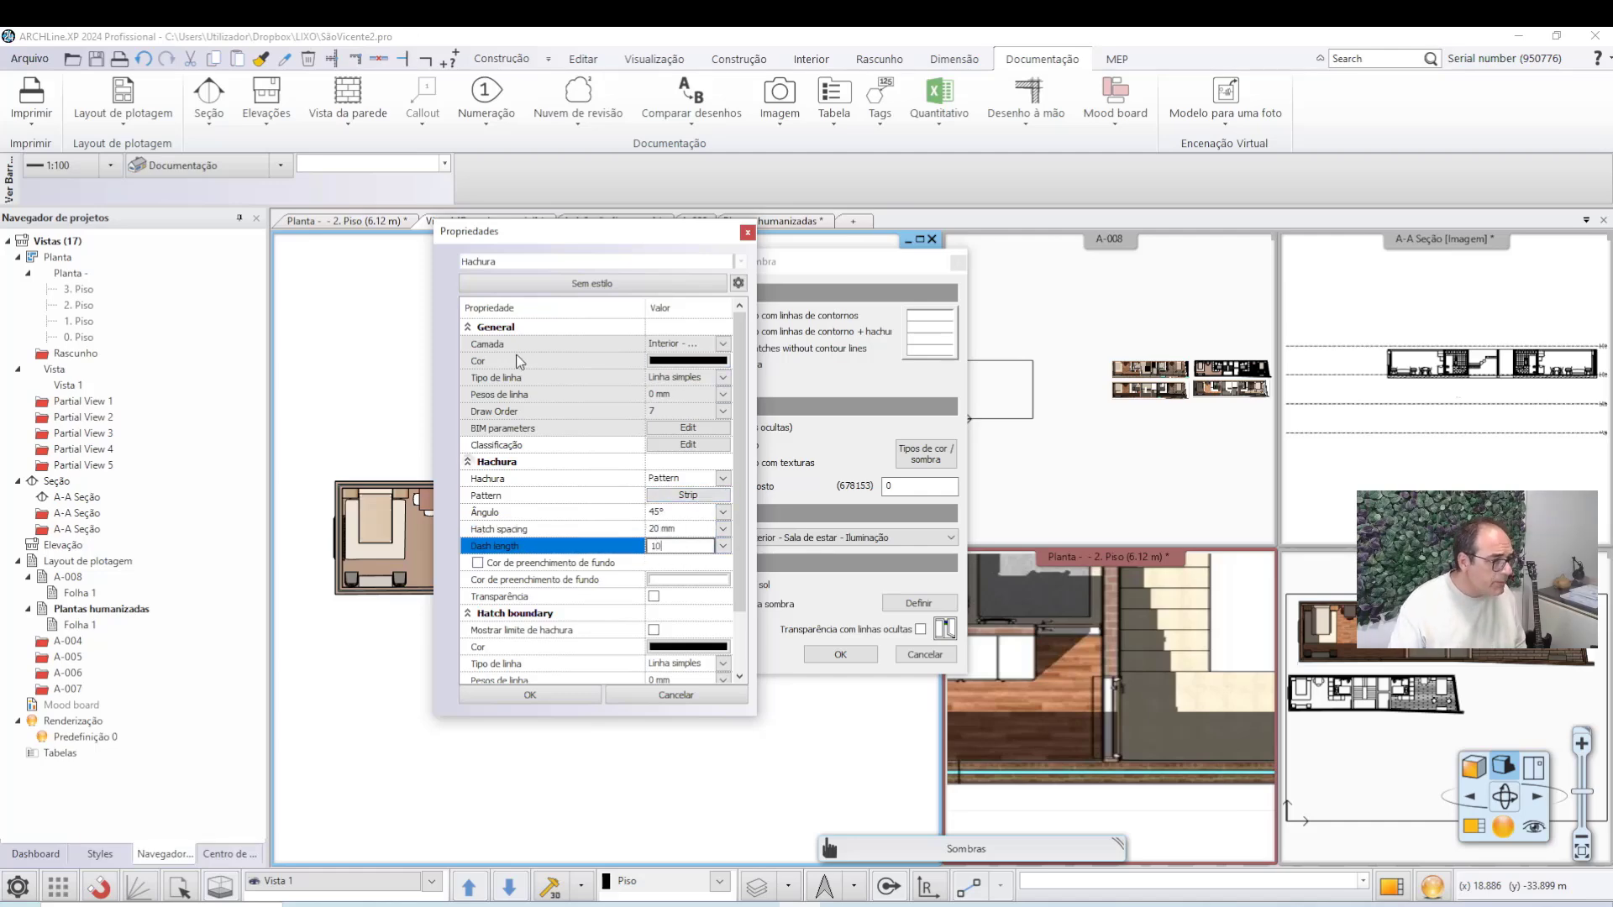
Colour the shadow hatch grey and apply the shadows to Vista 1 using the Elevação da sombra light direction.
{"action": "left_click", "coordinate": [698, 361]}
{"action": "left_click", "coordinate": [603, 411]}
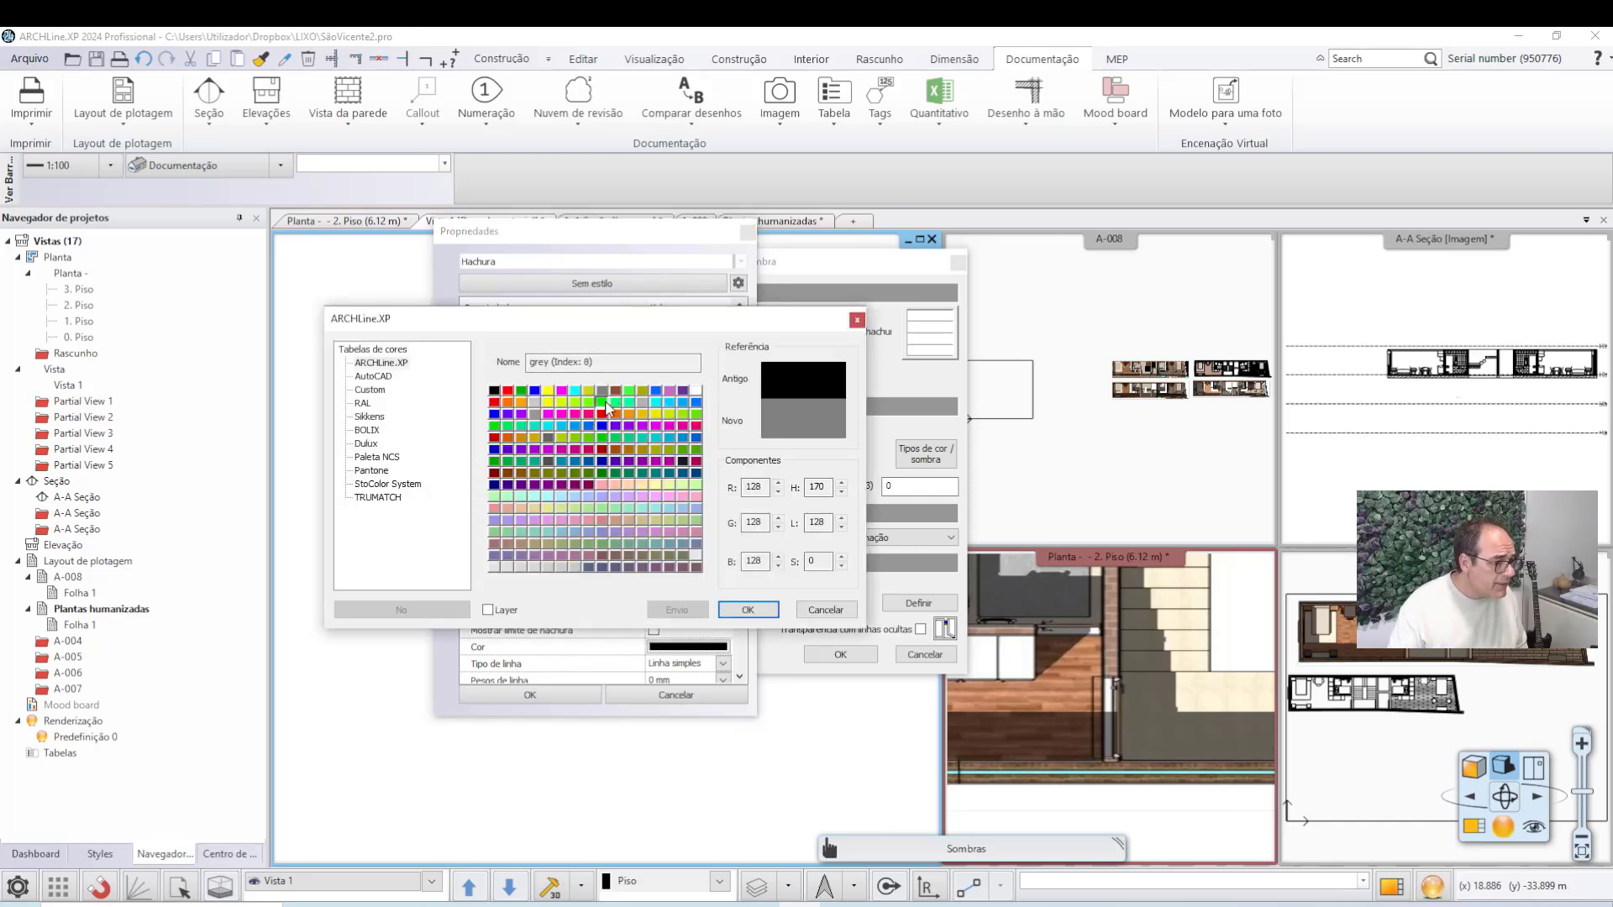
{"action": "left_click", "coordinate": [724, 612]}
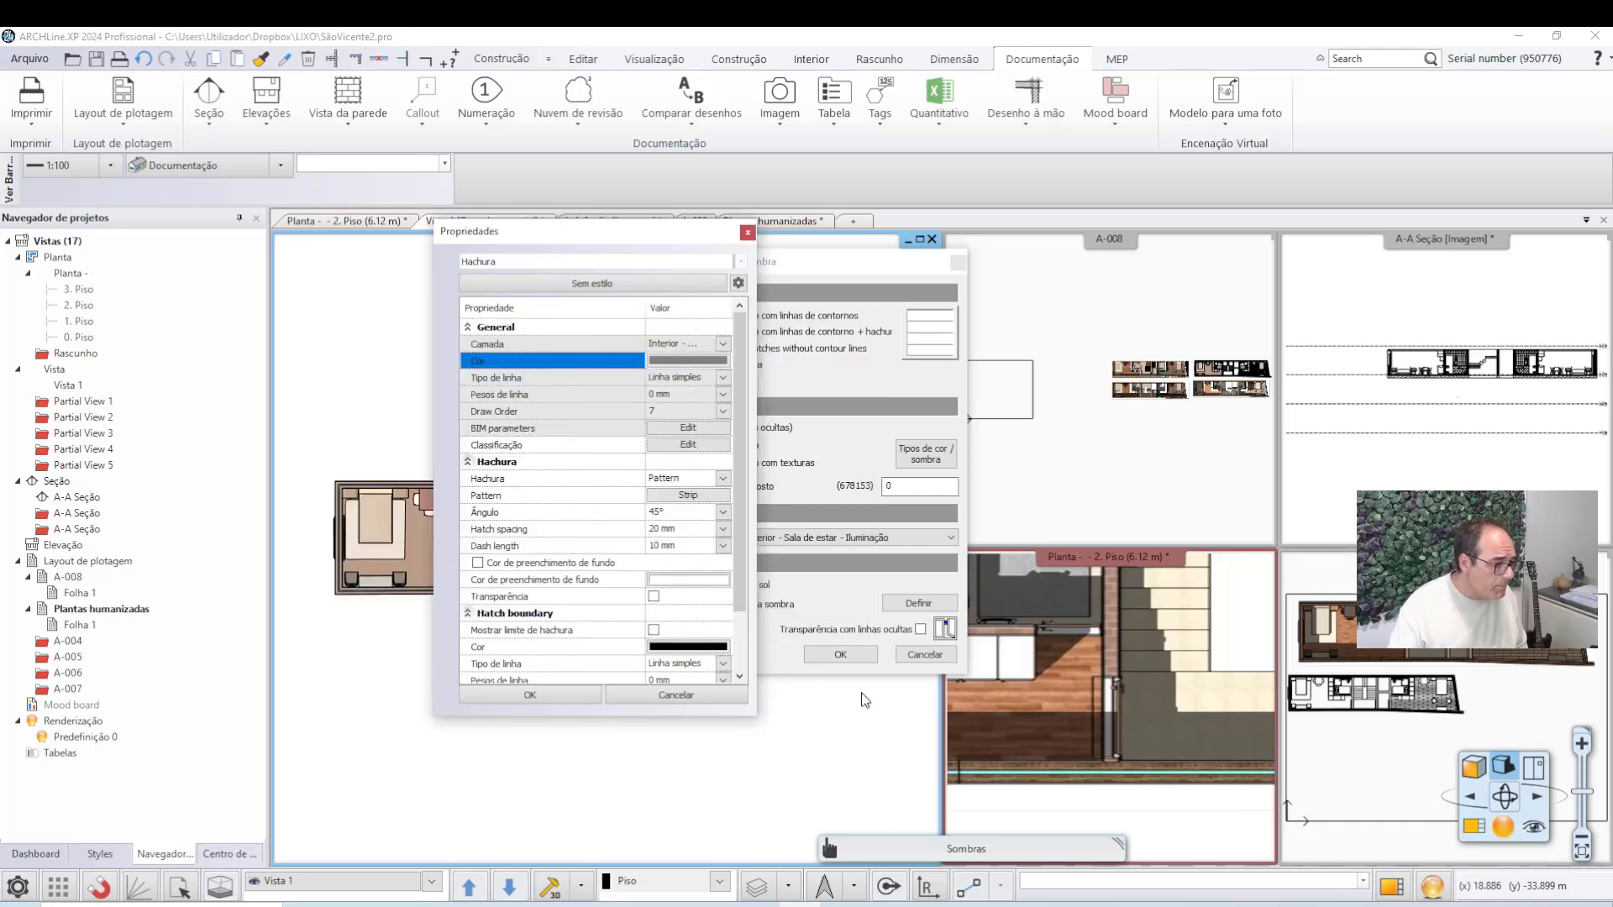
{"action": "left_click", "coordinate": [532, 694]}
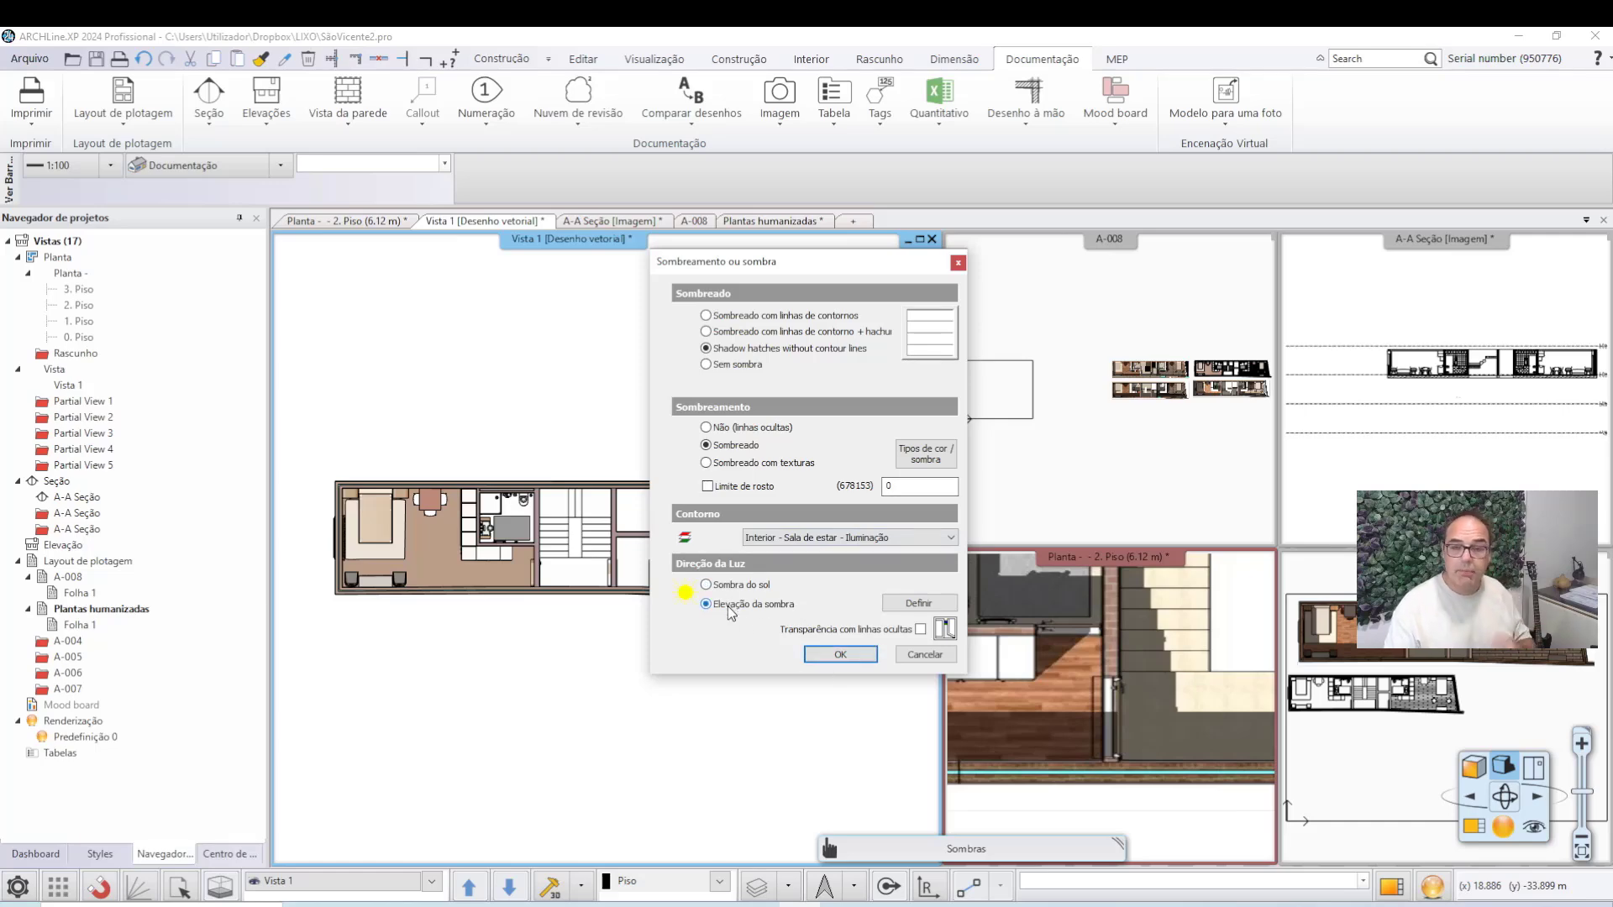
{"action": "left_click", "coordinate": [835, 658]}
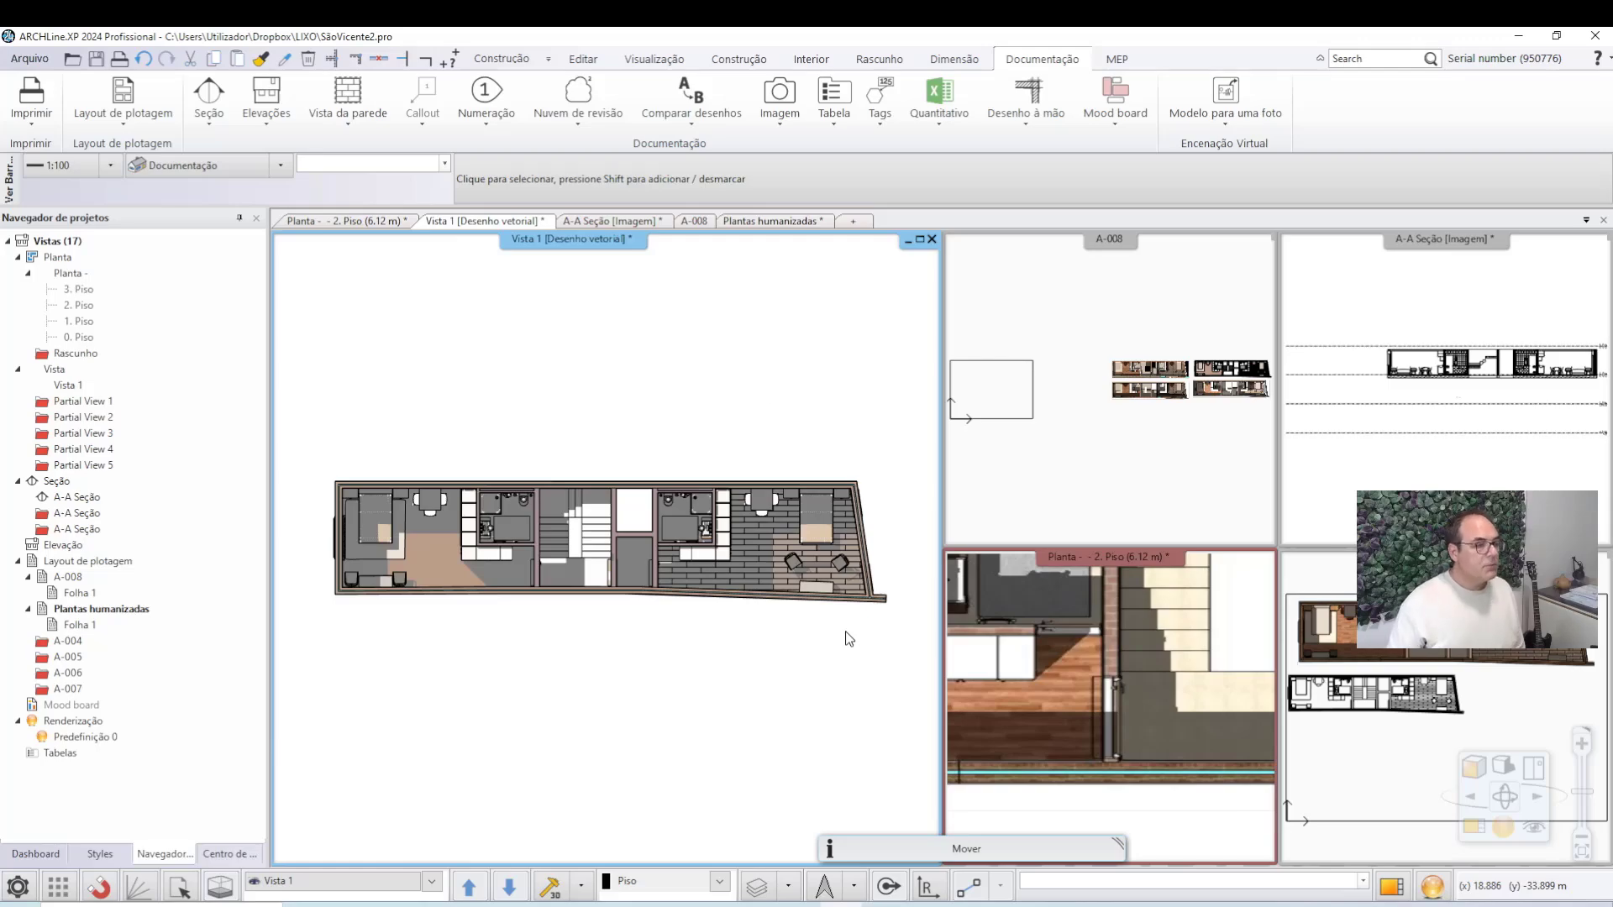
Examine the hatched shadows in Vista 1 up close around the dining table, bathroom and stairs.
{"action": "scroll", "coordinate": [760, 623], "scroll_direction": "up", "scroll_amount": 6}
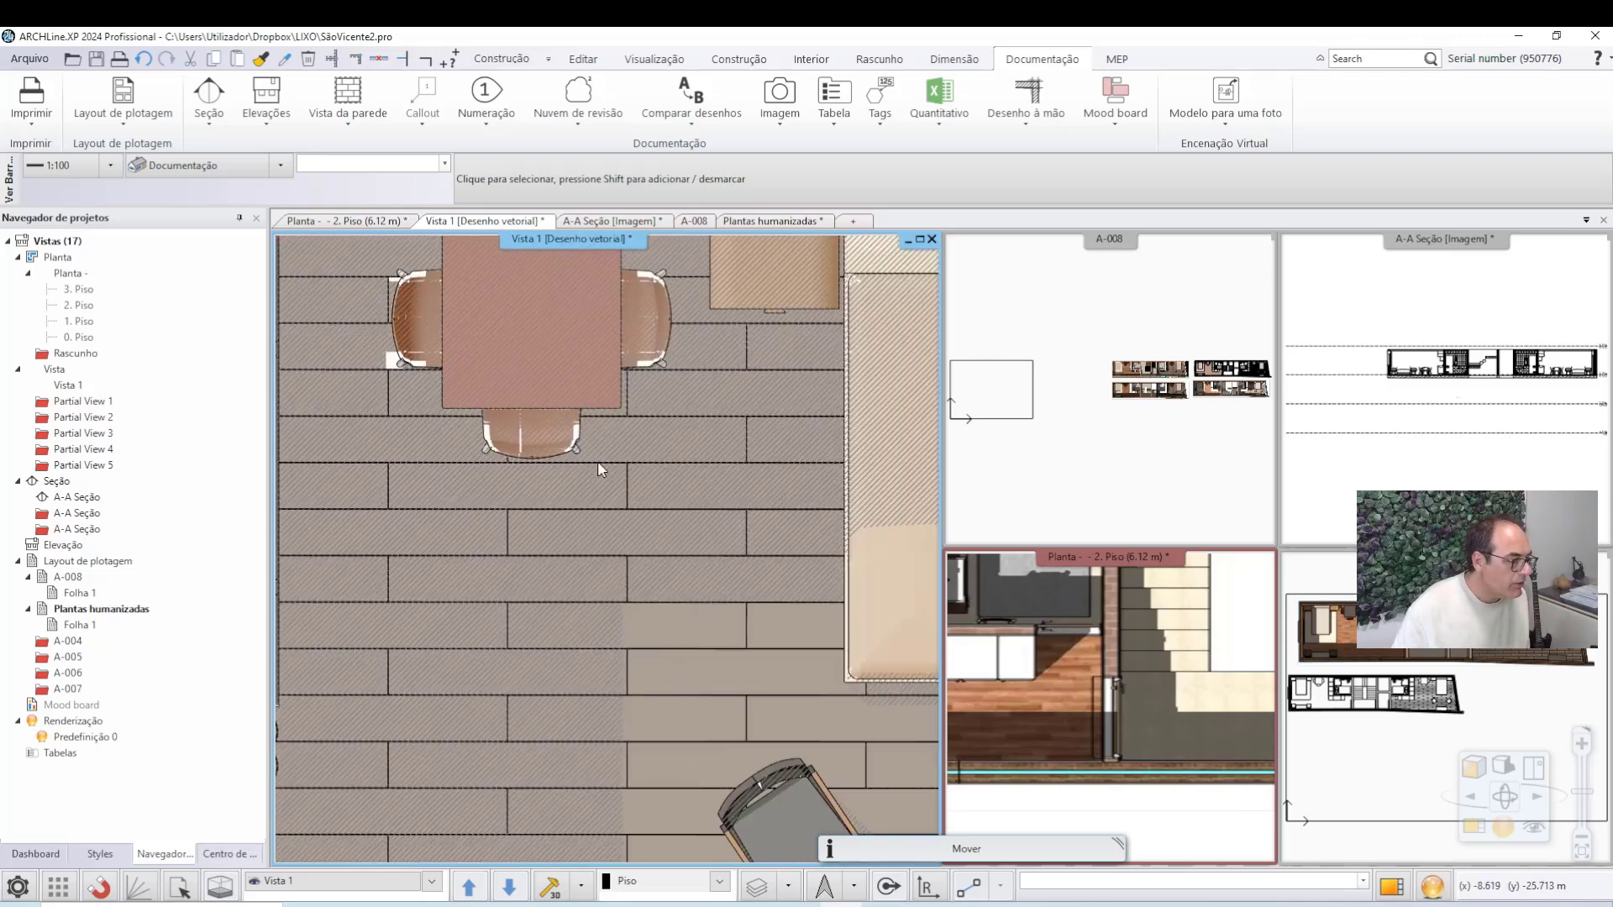
{"action": "scroll", "coordinate": [707, 533], "scroll_direction": "down", "scroll_amount": 6}
{"action": "scroll", "coordinate": [793, 439], "scroll_direction": "up", "scroll_amount": 5}
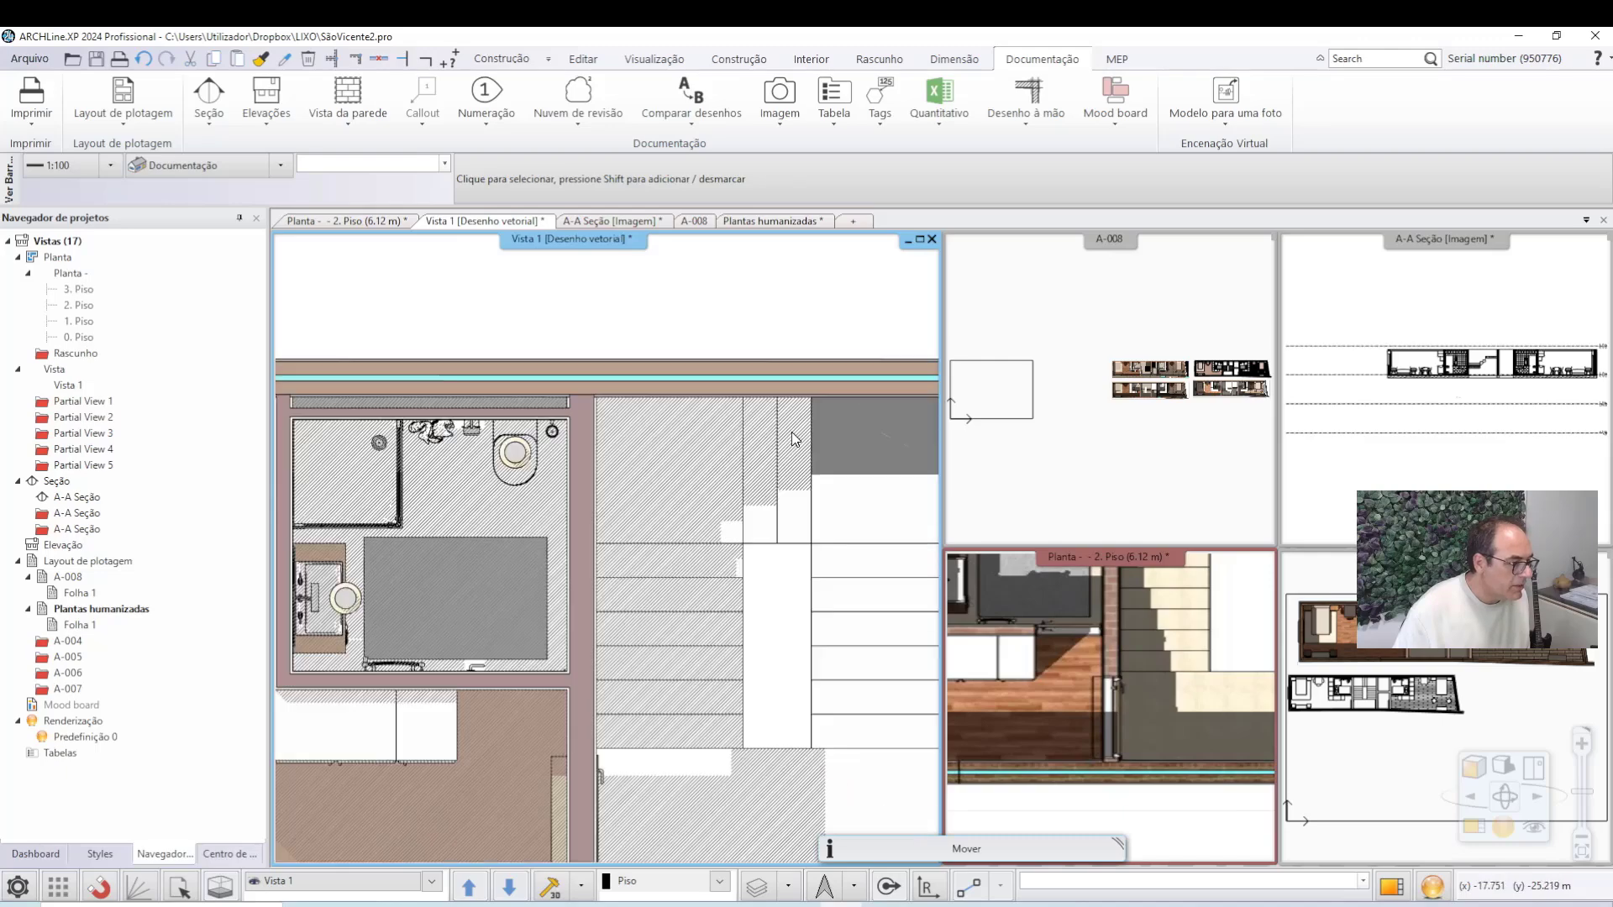
{"action": "scroll", "coordinate": [645, 437], "scroll_direction": "up", "scroll_amount": 4}
{"action": "scroll", "coordinate": [729, 466], "scroll_direction": "down", "scroll_amount": 8}
{"action": "scroll", "coordinate": [670, 480], "scroll_direction": "up", "scroll_amount": 3}
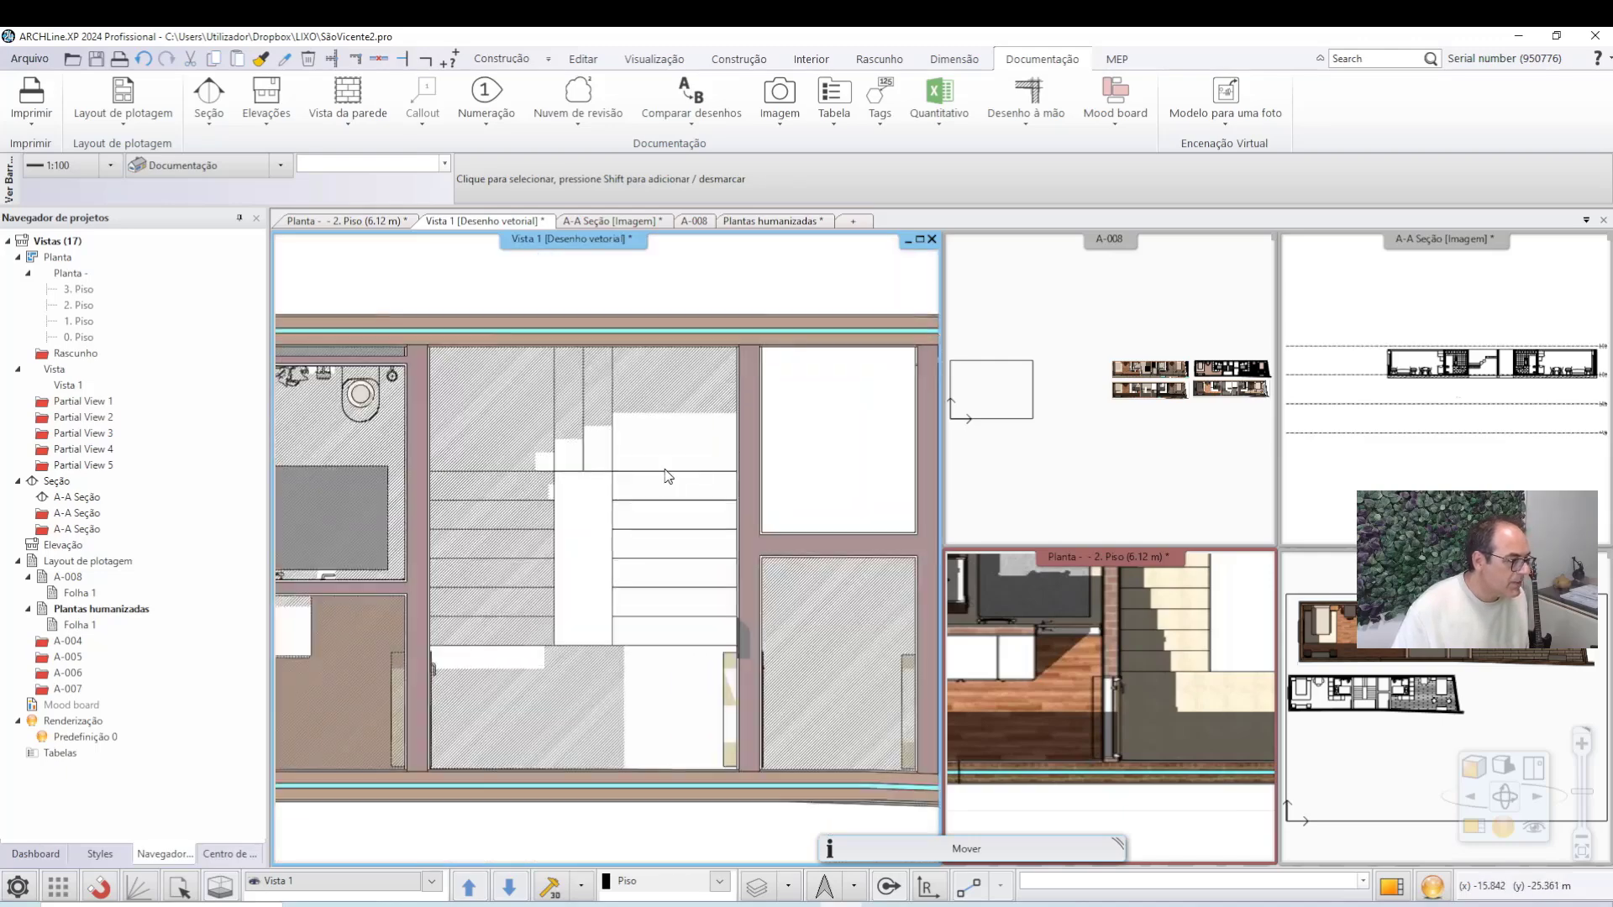
{"action": "scroll", "coordinate": [667, 476], "scroll_direction": "down", "scroll_amount": 5}
{"action": "scroll", "coordinate": [647, 478], "scroll_direction": "up", "scroll_amount": 2}
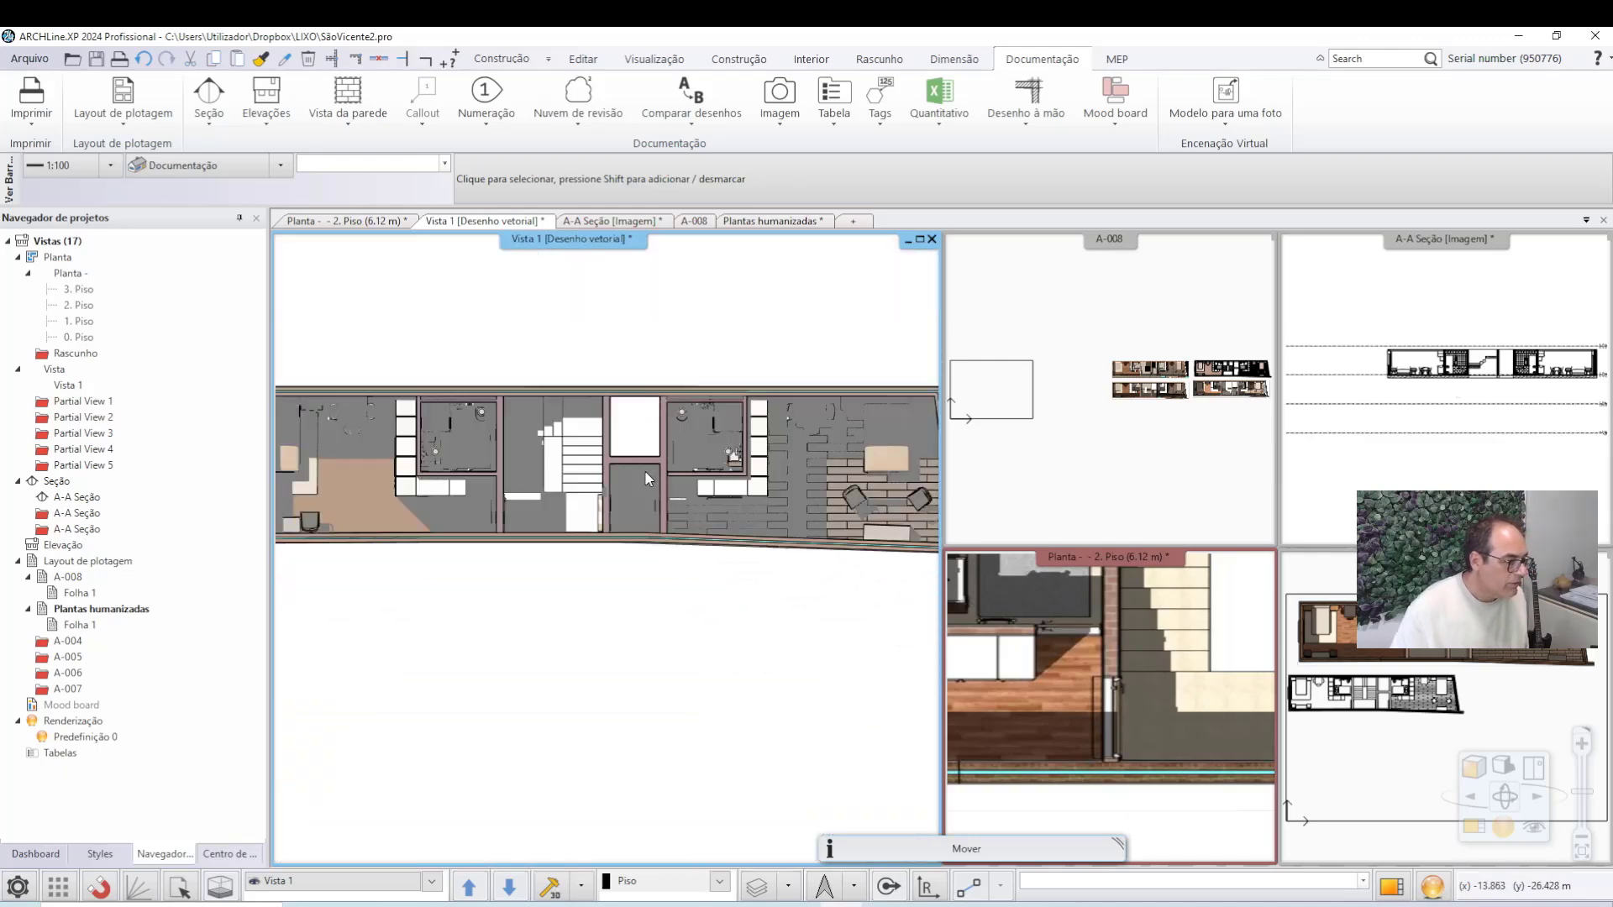
{"action": "scroll", "coordinate": [647, 479], "scroll_direction": "down", "scroll_amount": 3}
{"action": "scroll", "coordinate": [672, 512], "scroll_direction": "up", "scroll_amount": 1}
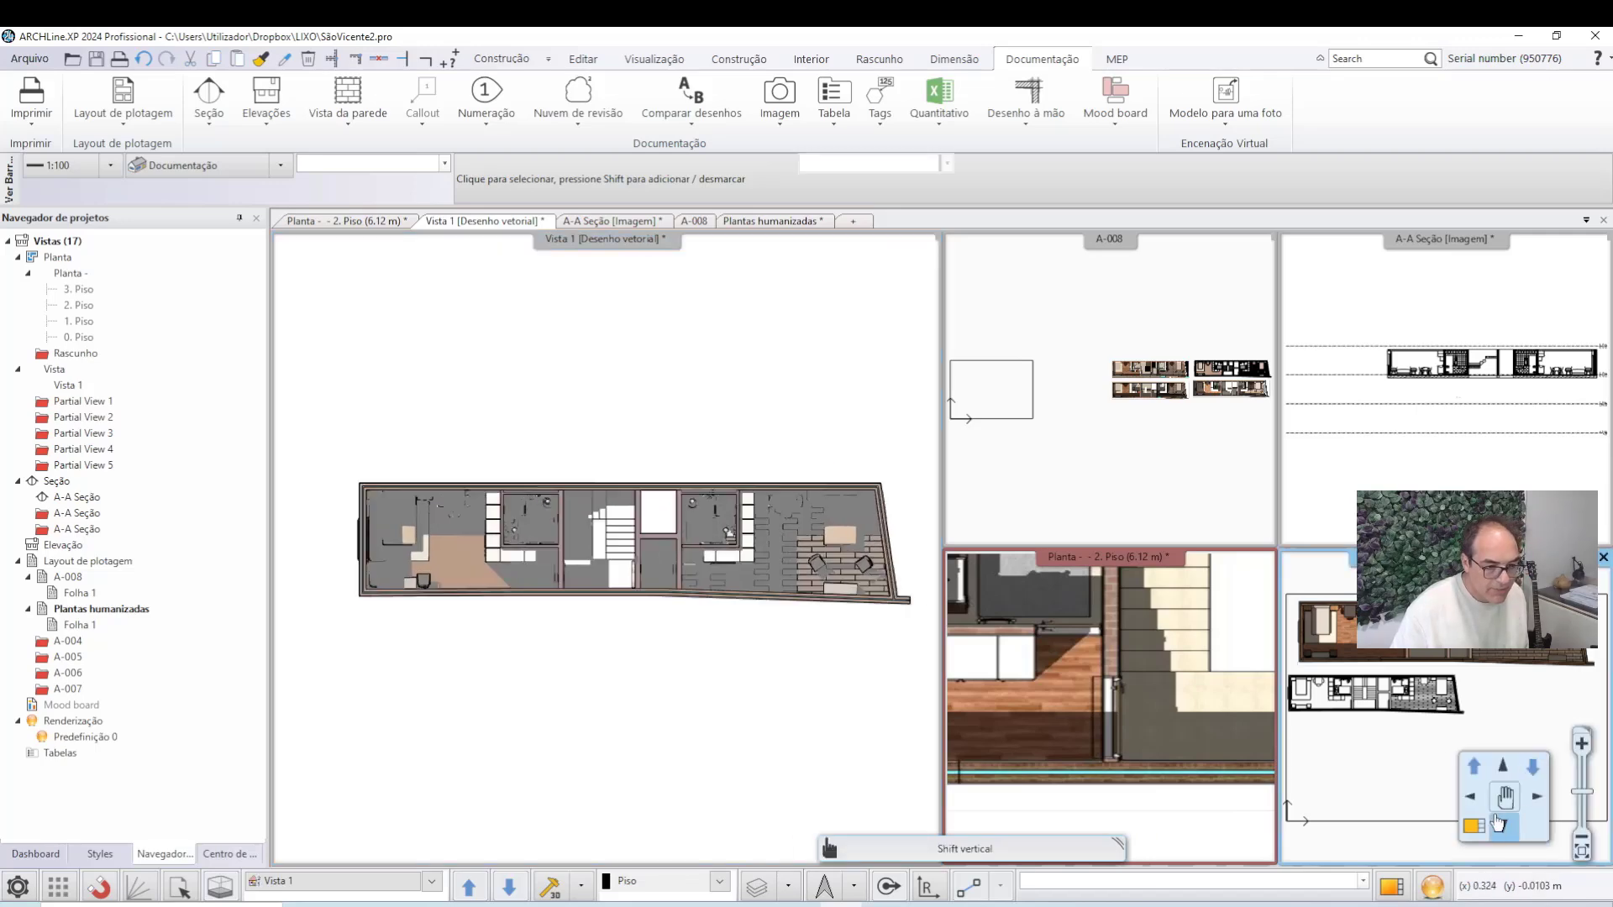
Make the Plantas humanizadas layout the main view, showing the whole sheet.
{"action": "left_click", "coordinate": [1475, 826]}
{"action": "mouse_move", "coordinate": [570, 559]}
{"action": "middle_mouse_down"}
{"action": "mouse_move", "coordinate": [557, 541]}
{"action": "mouse_move", "coordinate": [680, 434]}
{"action": "middle_mouse_up"}
{"action": "scroll", "coordinate": [628, 503], "scroll_direction": "down", "scroll_amount": 1}
{"action": "middle_click_drag", "start_coordinate": [611, 501], "coordinate": [610, 553]}
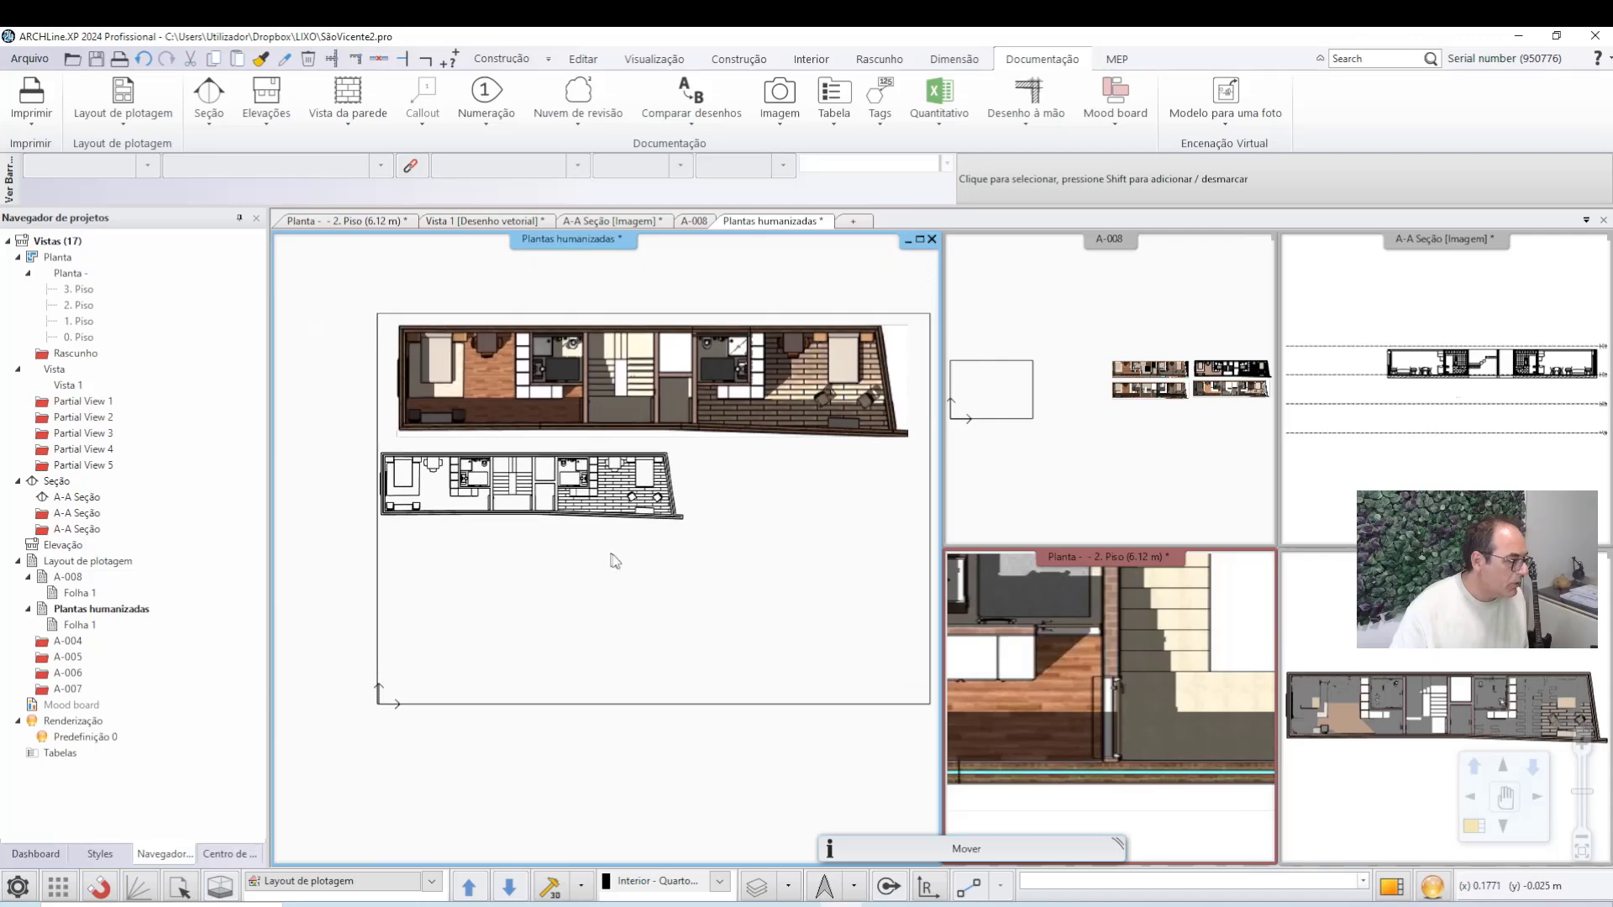
Place the coloured Vista 1 drawing on the Plantas humanizadas layout at 1:100 scale, just below the hidden-line drawing.
{"action": "double_click", "coordinate": [64, 384]}
{"action": "left_click", "coordinate": [164, 855]}
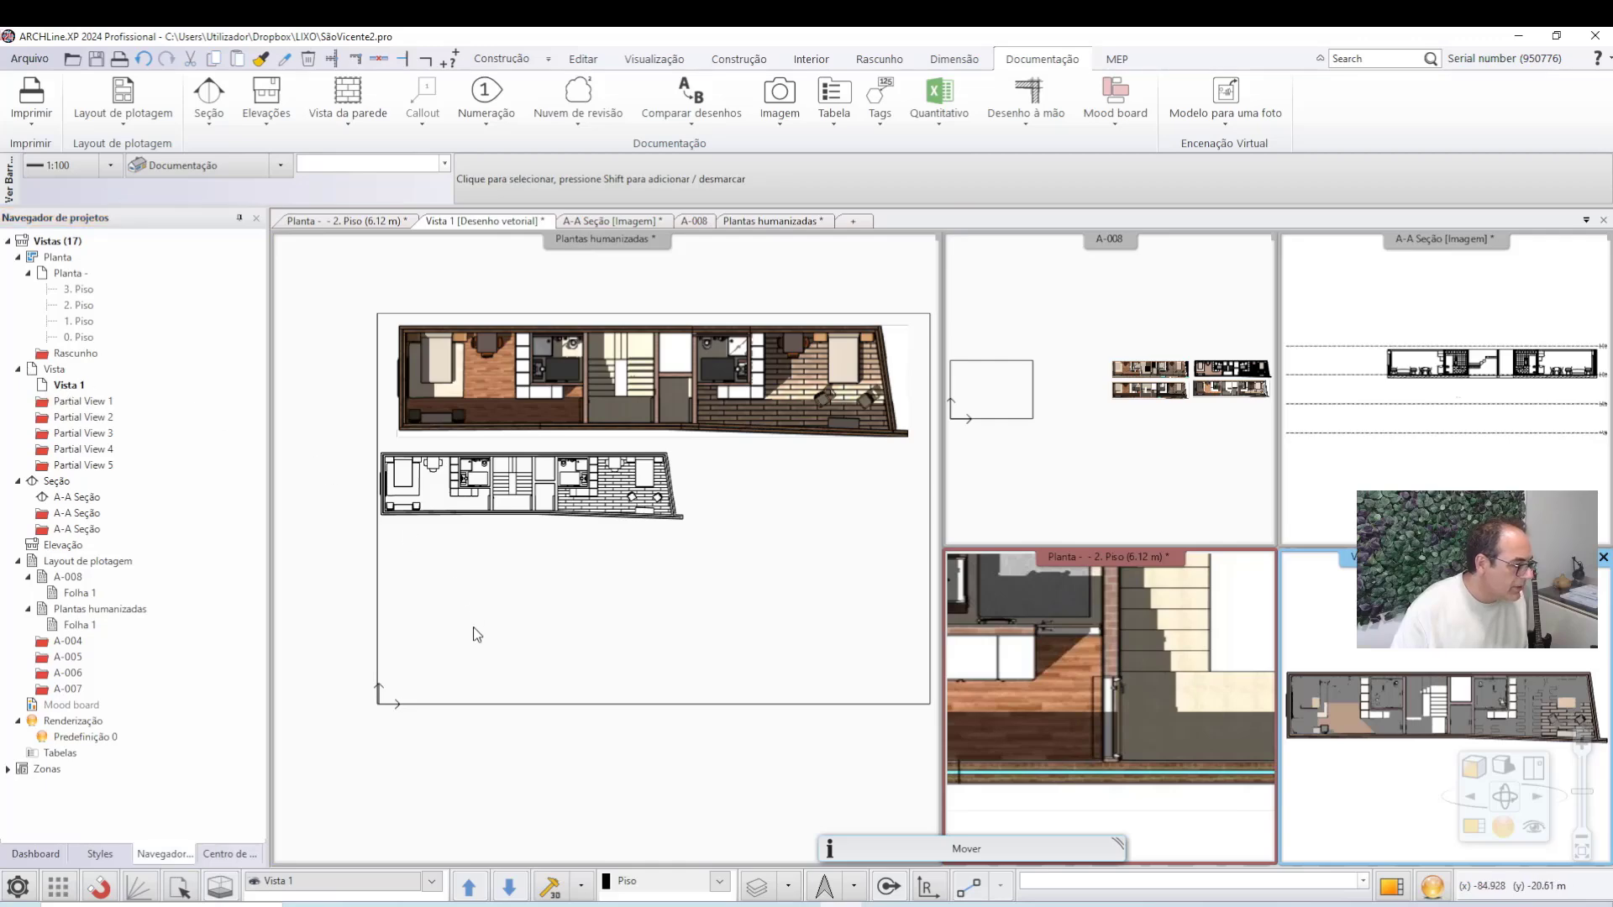
{"action": "left_click", "coordinate": [317, 540]}
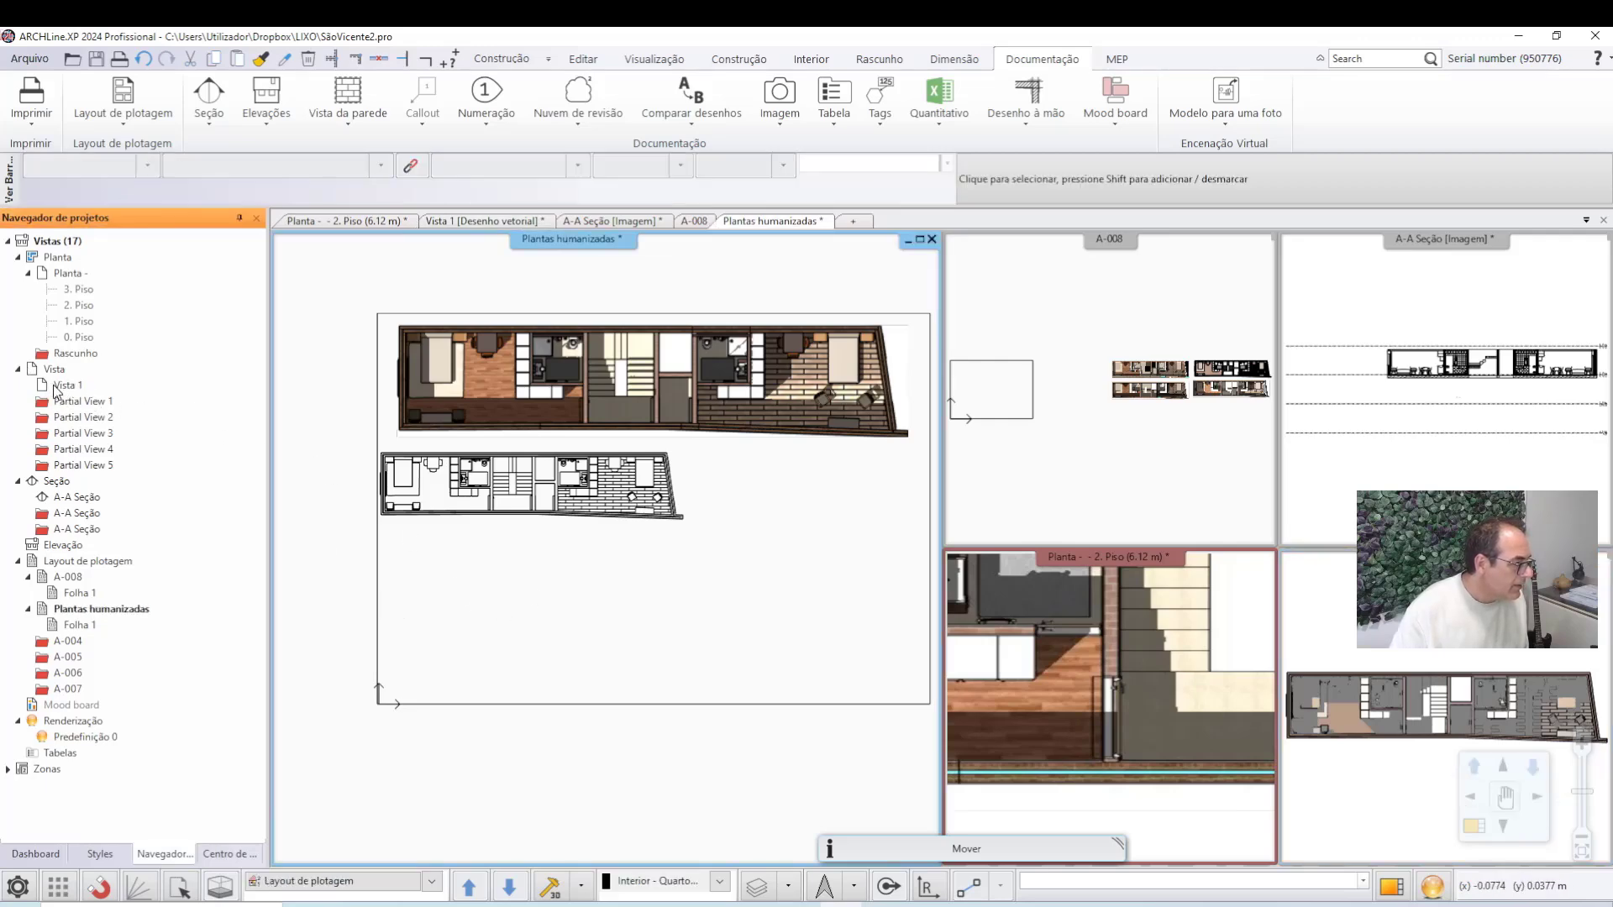
{"action": "right_click", "coordinate": [496, 606]}
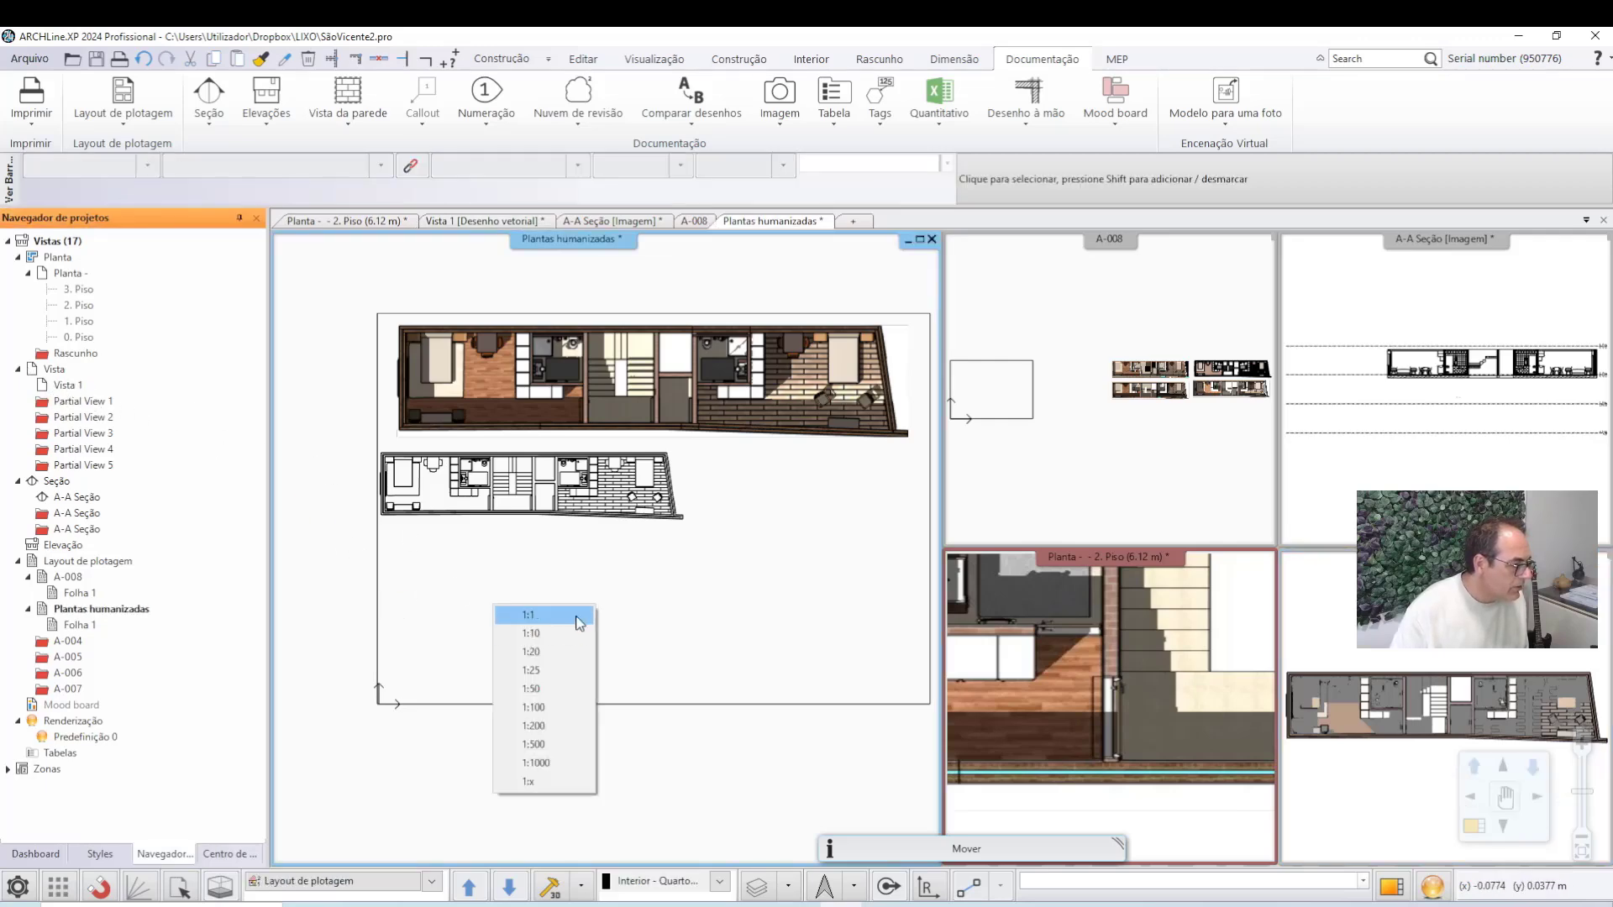
{"action": "left_click", "coordinate": [553, 711]}
{"action": "key", "text": "ctrl+v"}
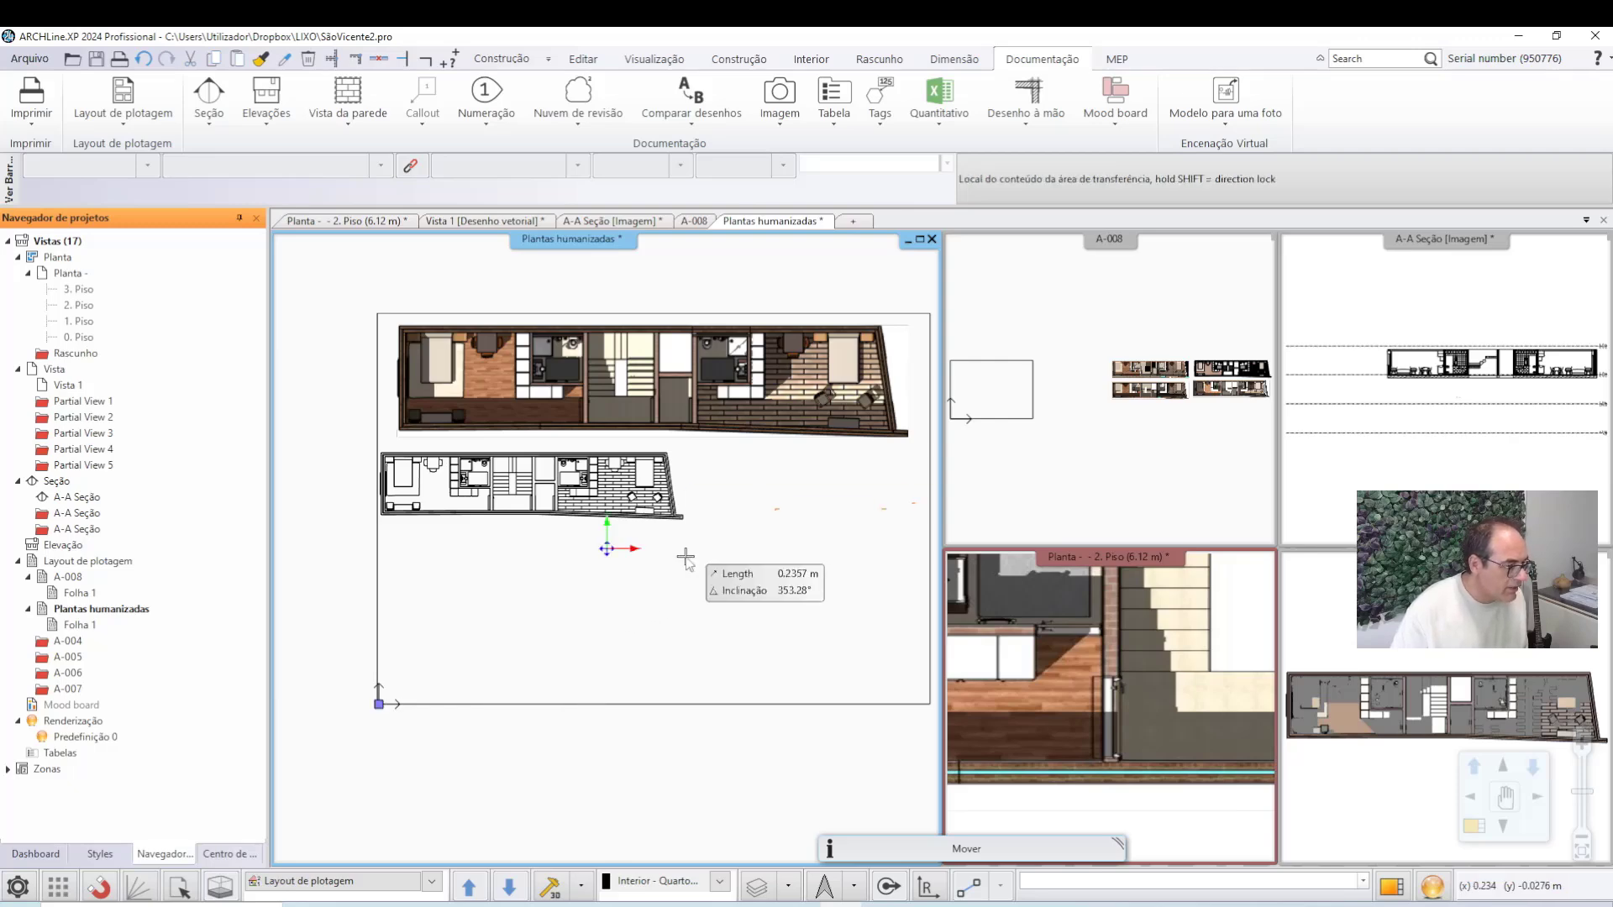
{"action": "middle_click_drag", "start_coordinate": [643, 574], "coordinate": [656, 539]}
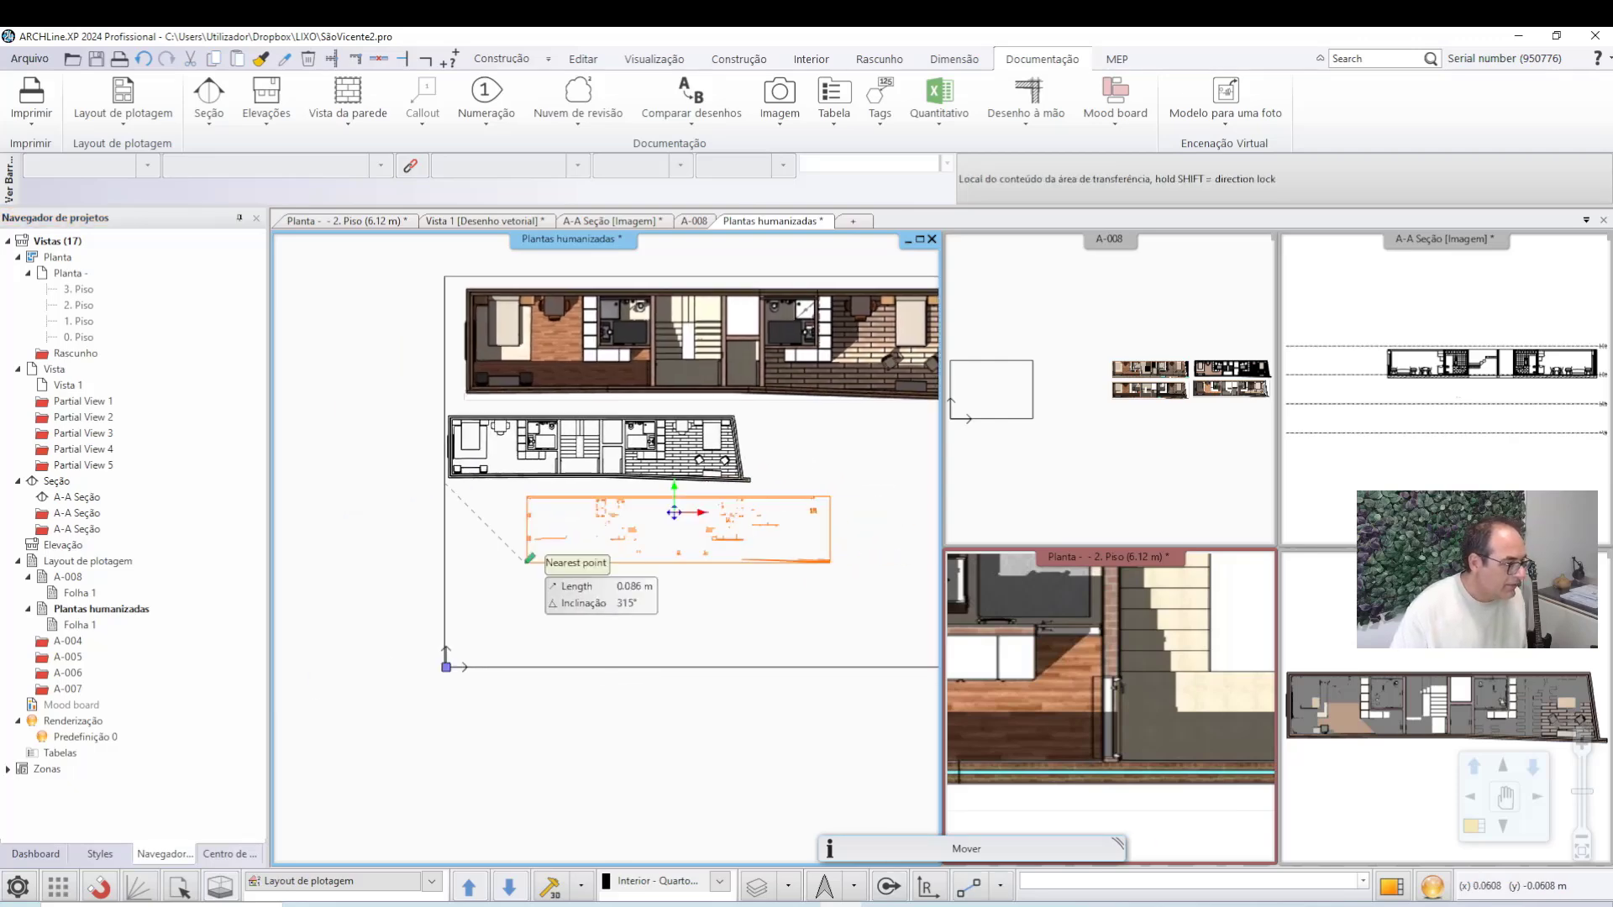
{"action": "left_click", "coordinate": [450, 551]}
Examine the placed coloured drawing's shadow hatching up close and compare it with the other two plans on the sheet.
{"action": "scroll", "coordinate": [504, 534], "scroll_direction": "up", "scroll_amount": 4}
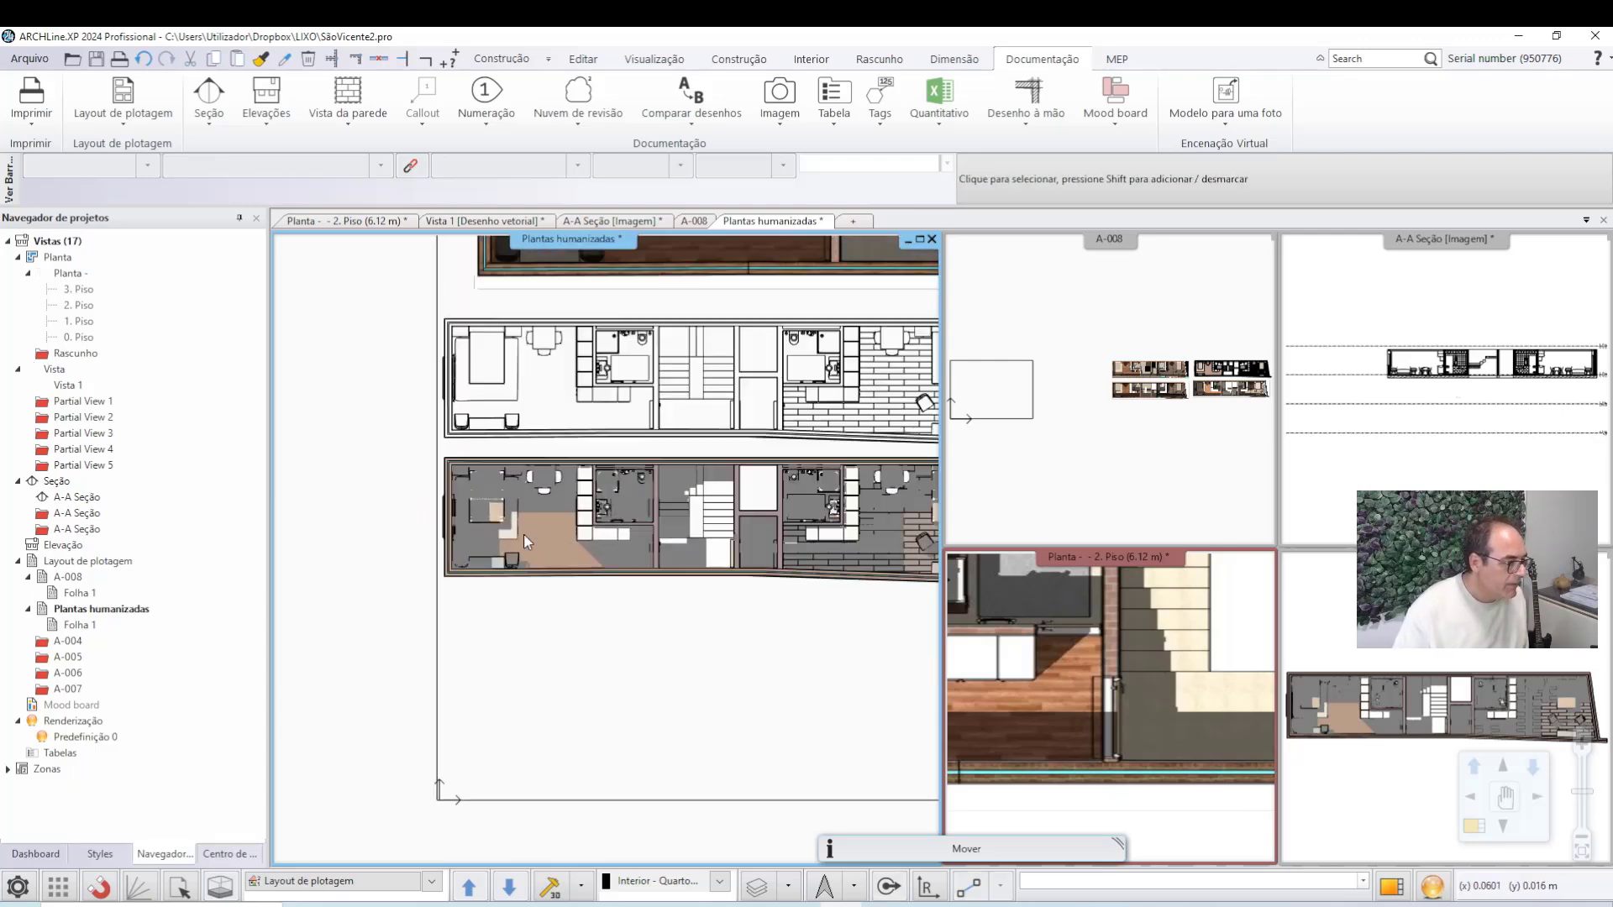
{"action": "scroll", "coordinate": [505, 547], "scroll_direction": "up", "scroll_amount": 6}
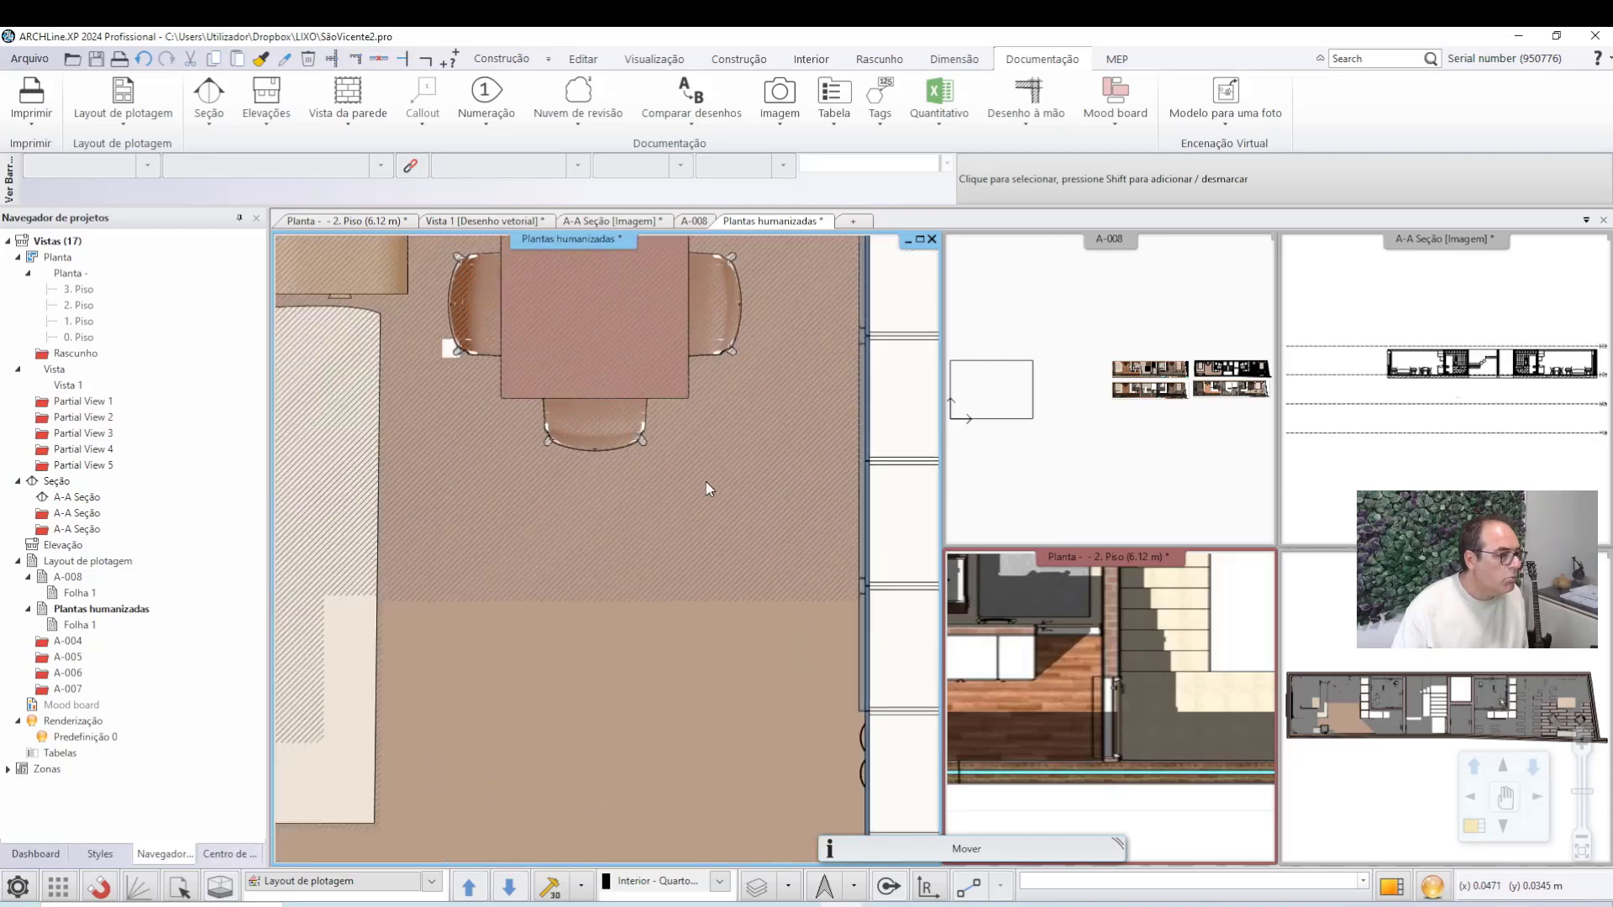
{"action": "scroll", "coordinate": [696, 485], "scroll_direction": "down", "scroll_amount": 8}
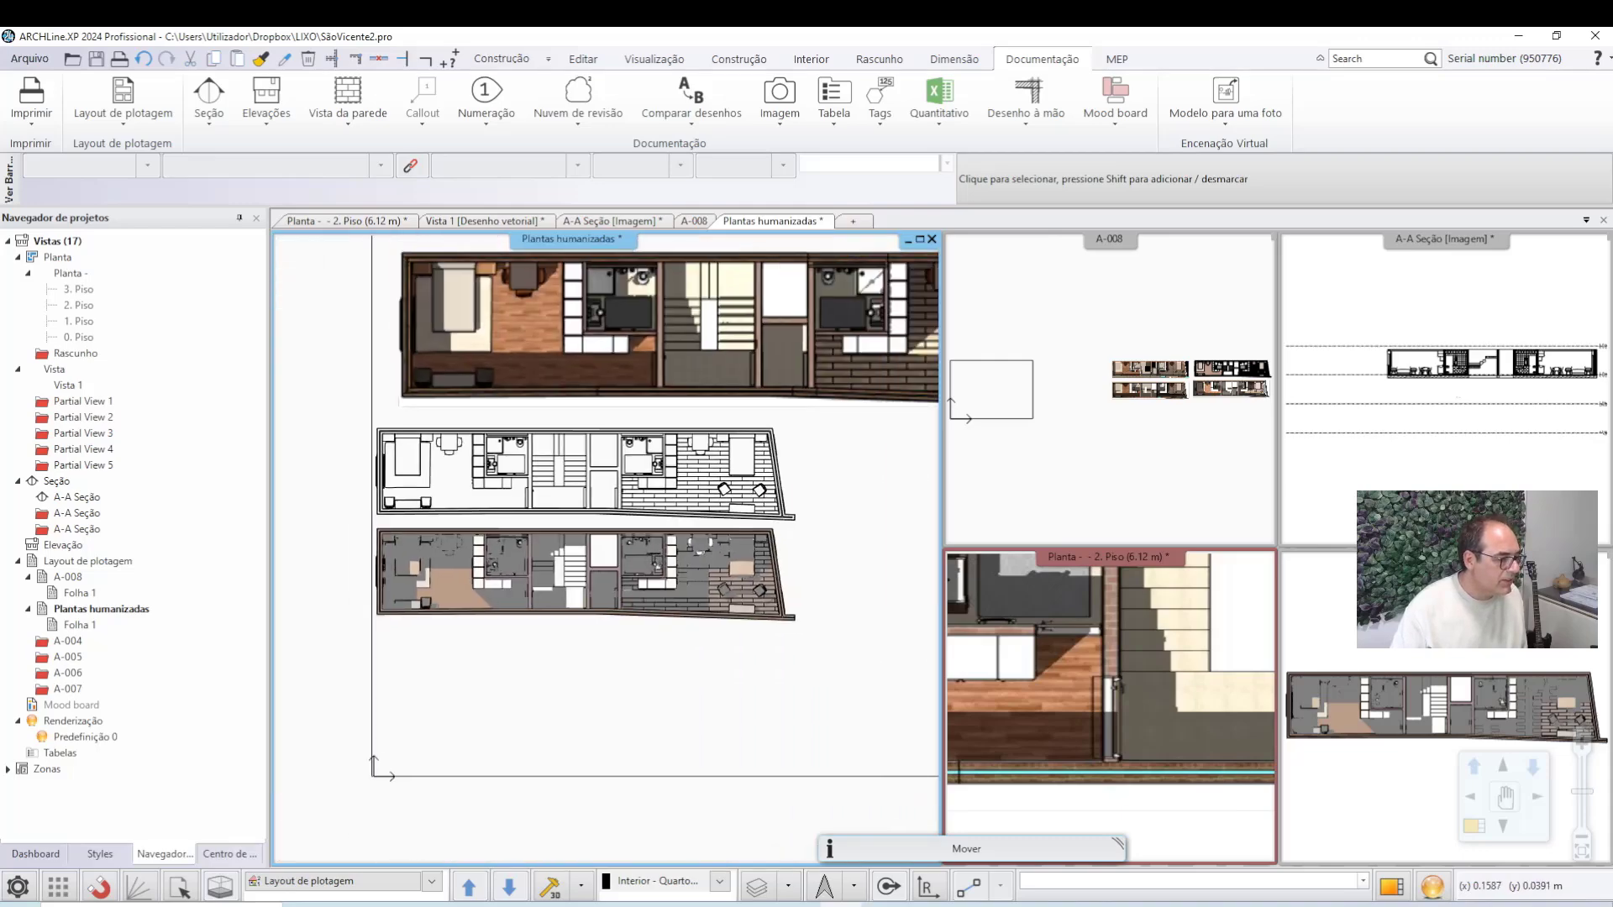
{"action": "scroll", "coordinate": [636, 555], "scroll_direction": "down", "scroll_amount": 3}
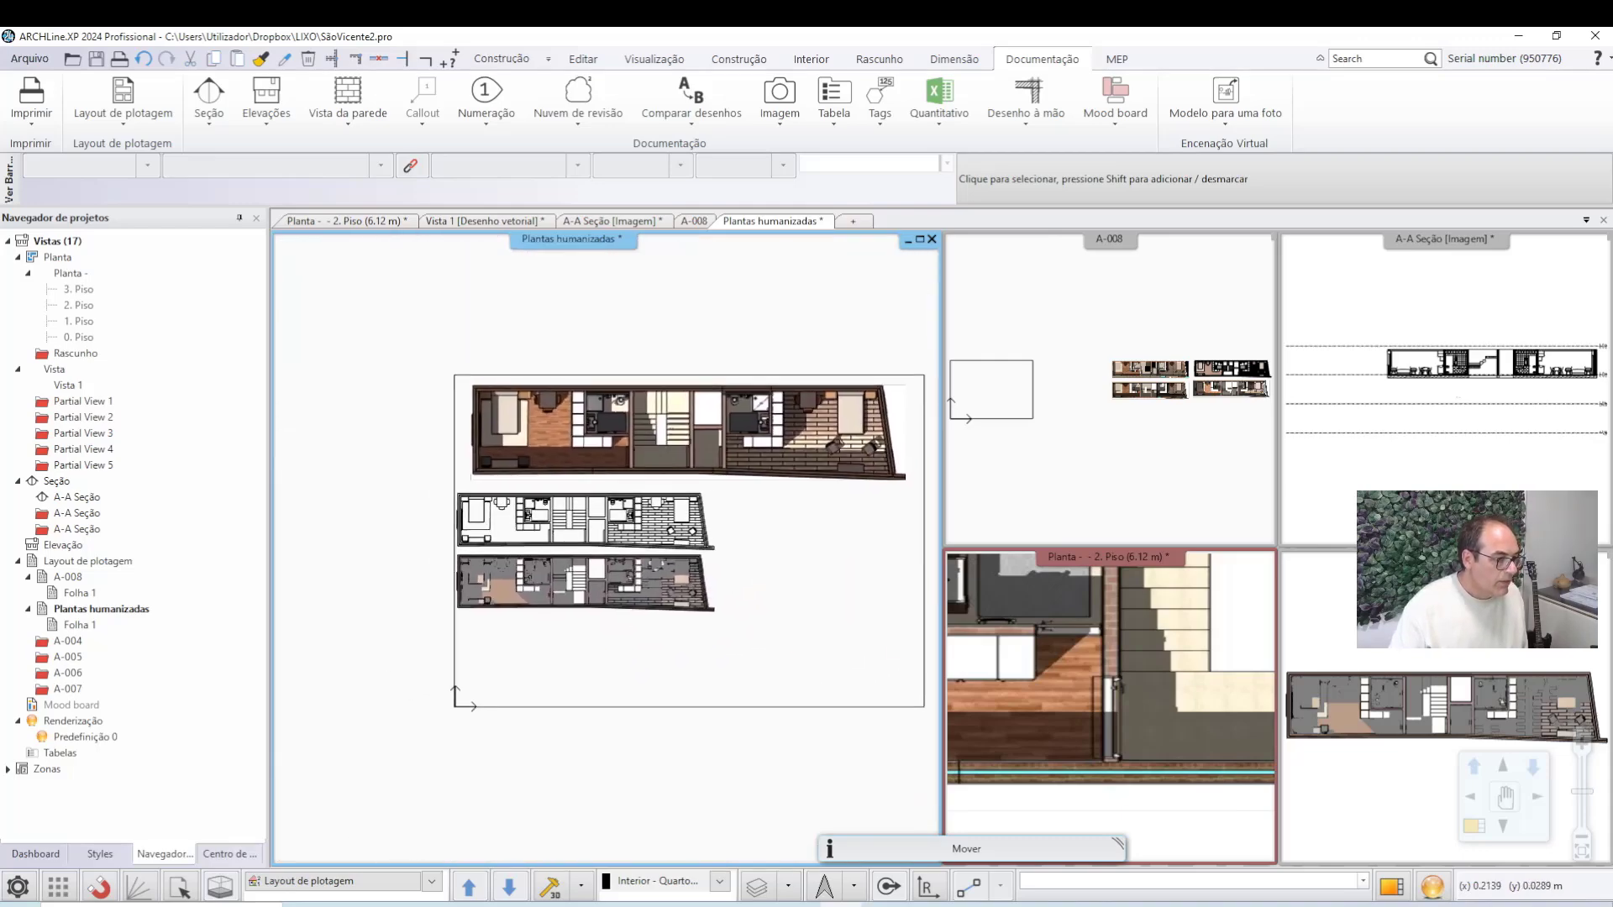
{"action": "scroll", "coordinate": [826, 512], "scroll_direction": "up", "scroll_amount": 2}
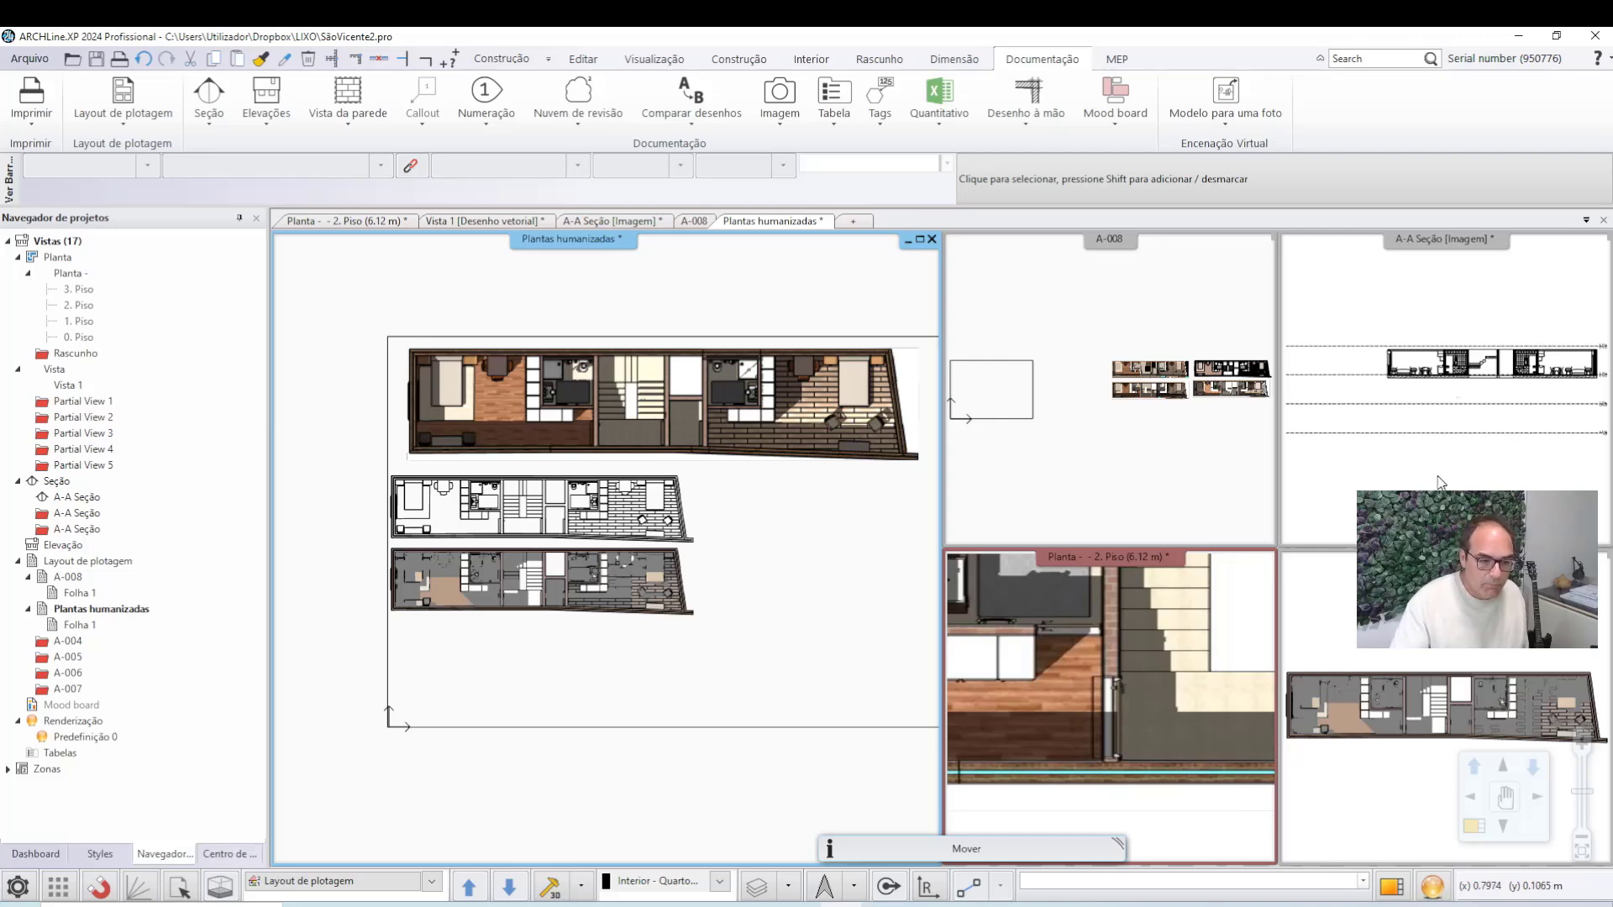
Make Vista 1 the main view, set it to axonometric and switch it from vector drawing to image.
{"action": "left_click", "coordinate": [1421, 756]}
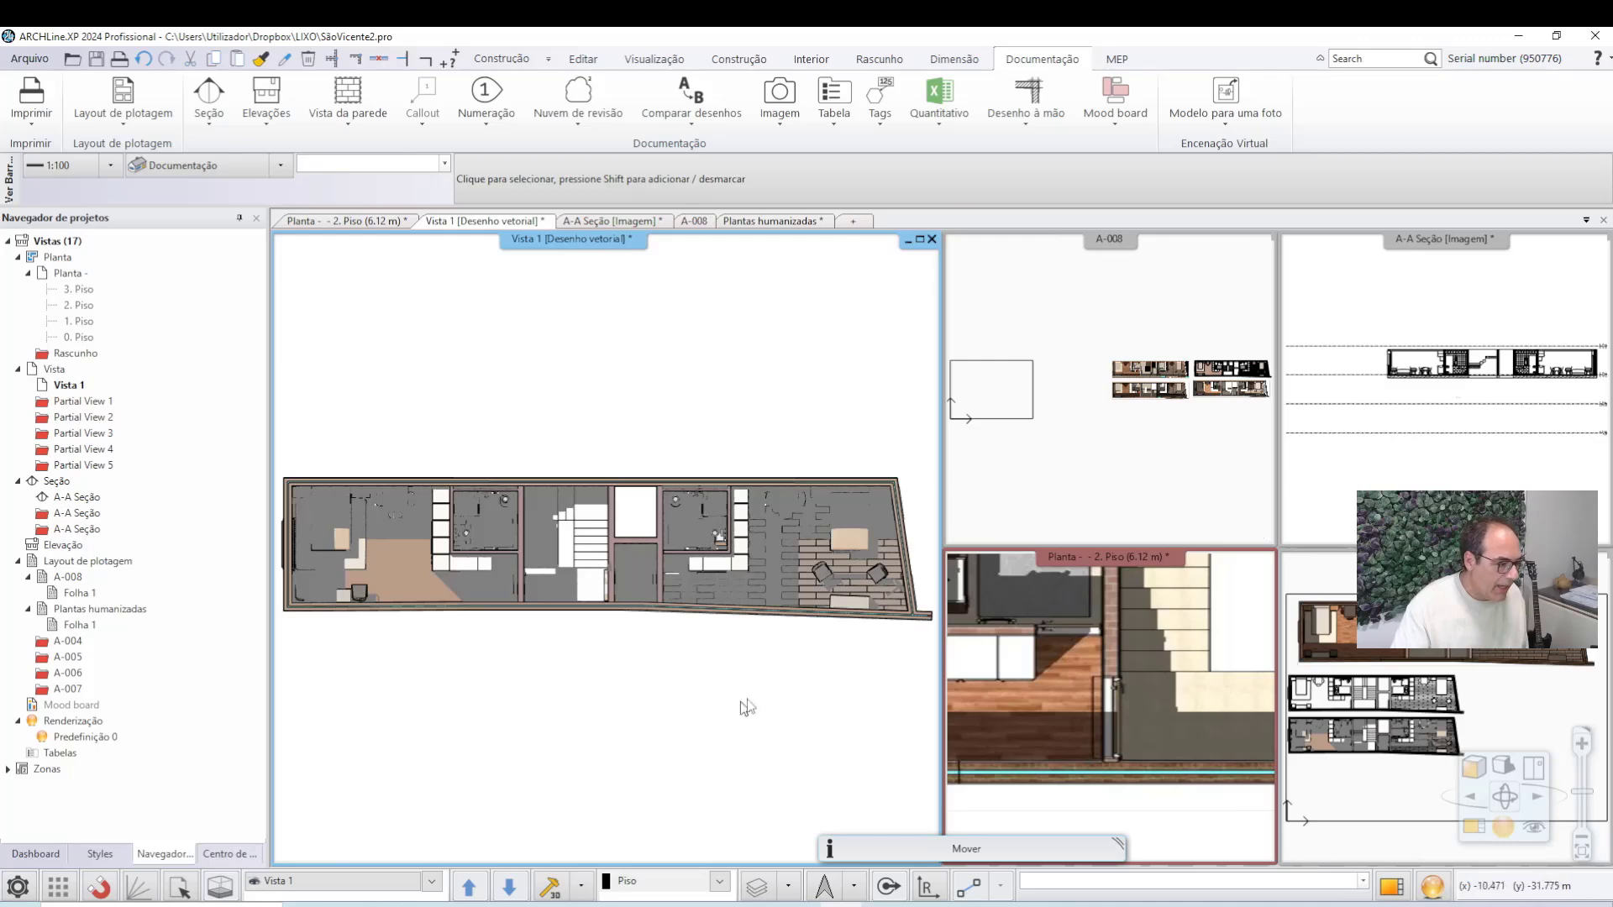
{"action": "right_click", "coordinate": [826, 650]}
{"action": "left_click", "coordinate": [696, 659]}
{"action": "middle_click_drag", "start_coordinate": [695, 658], "coordinate": [717, 664]}
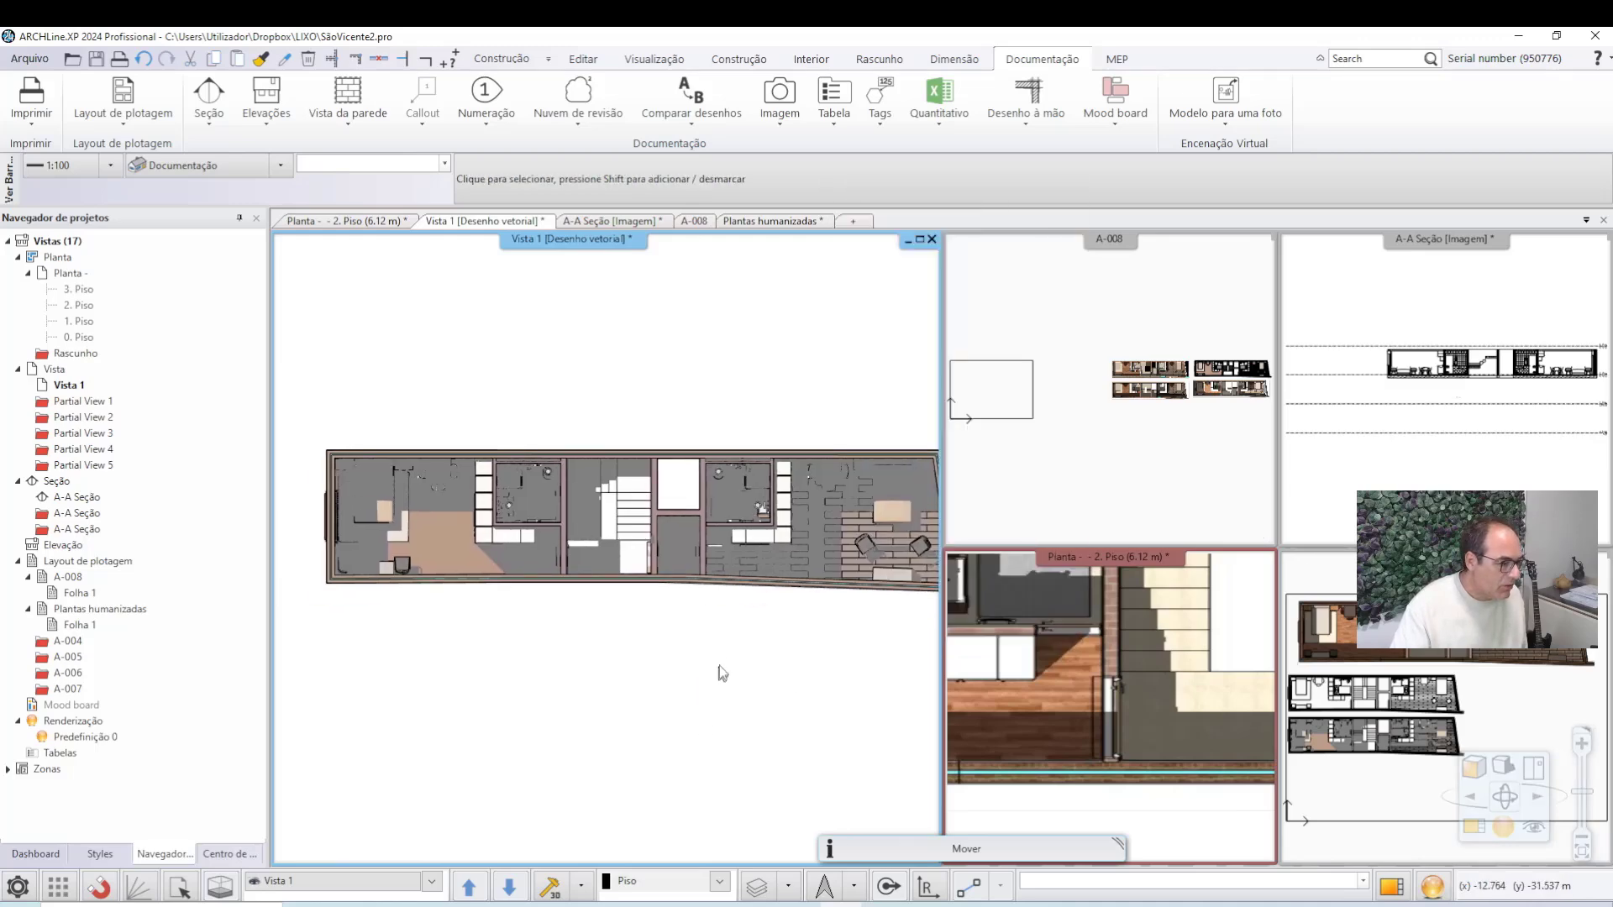
{"action": "right_click", "coordinate": [755, 620]}
{"action": "left_click", "coordinate": [638, 371]}
{"action": "right_click", "coordinate": [598, 247]}
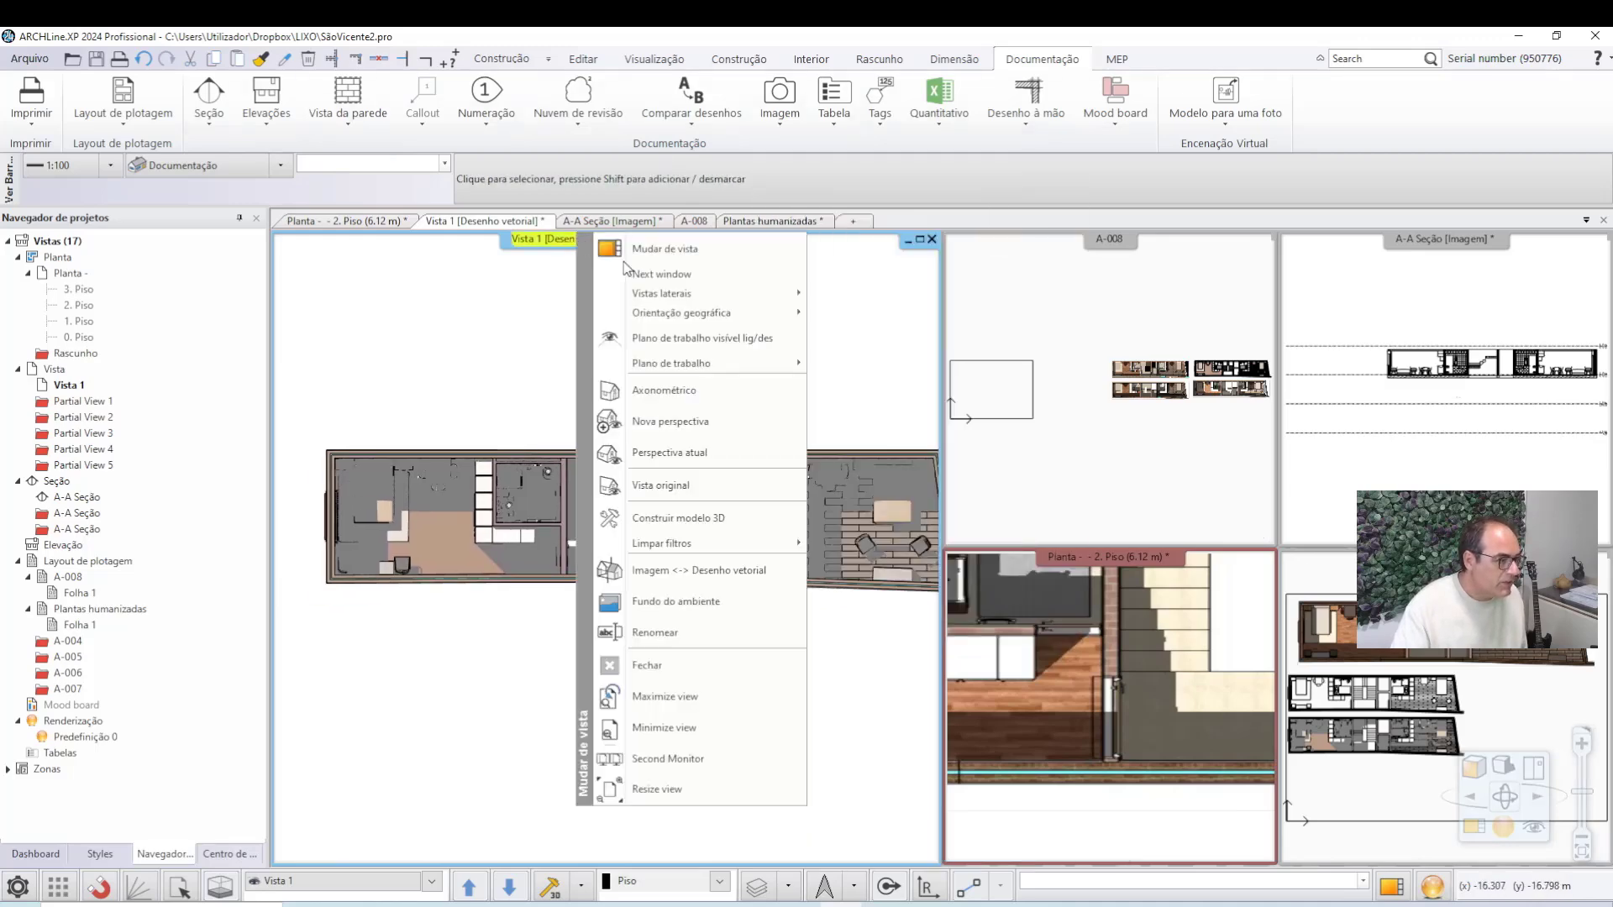
{"action": "left_click", "coordinate": [681, 388]}
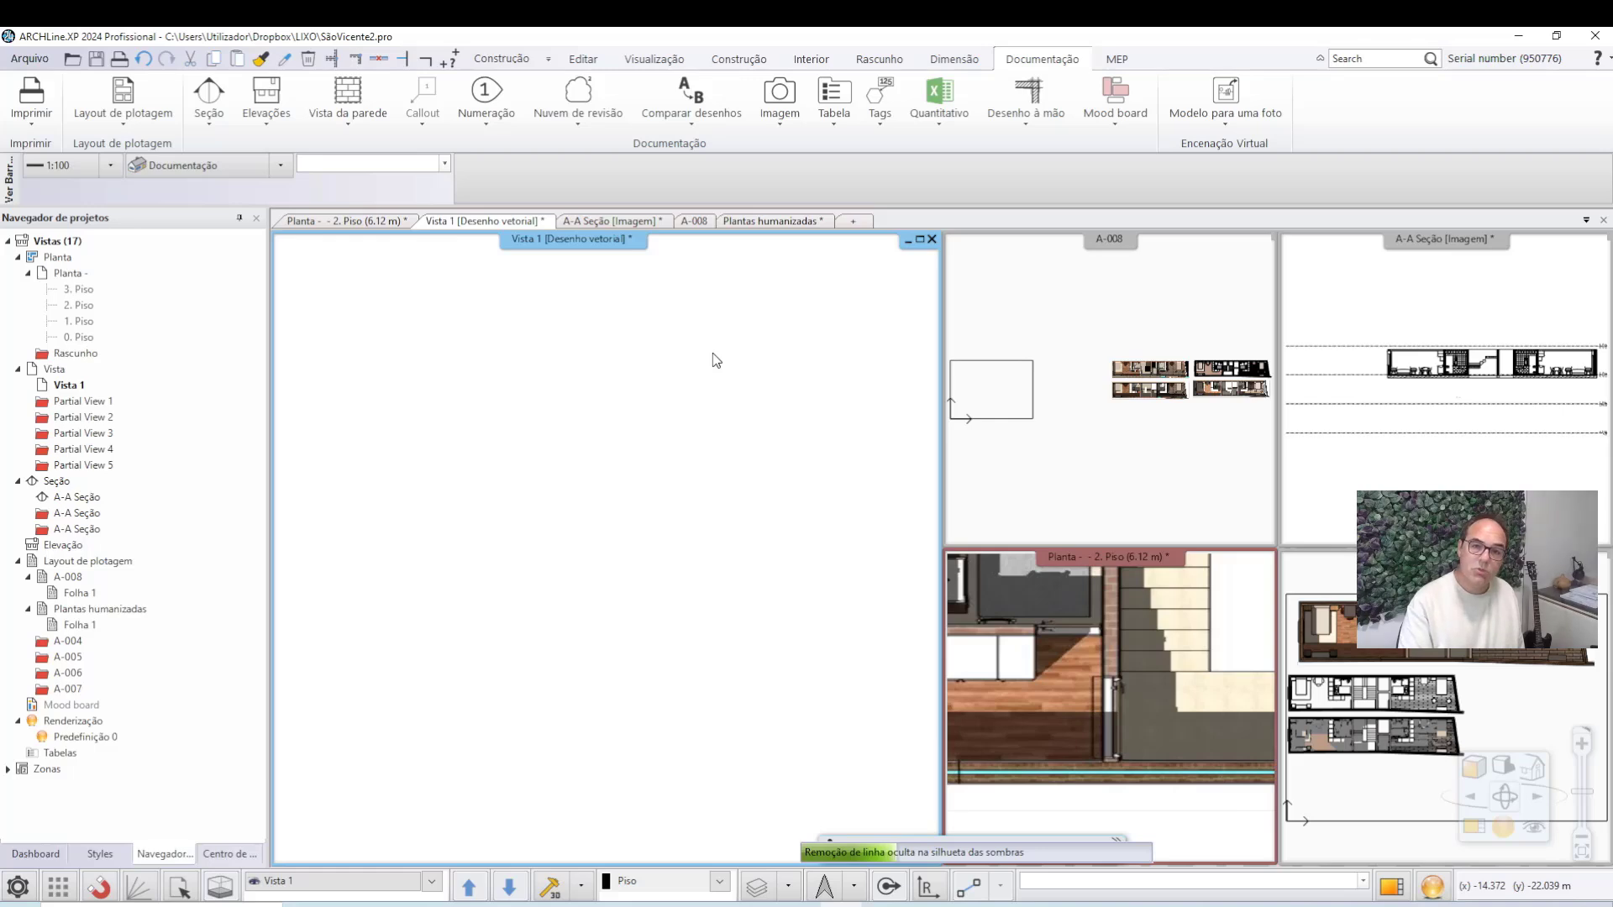
{"action": "left_click", "coordinate": [578, 240]}
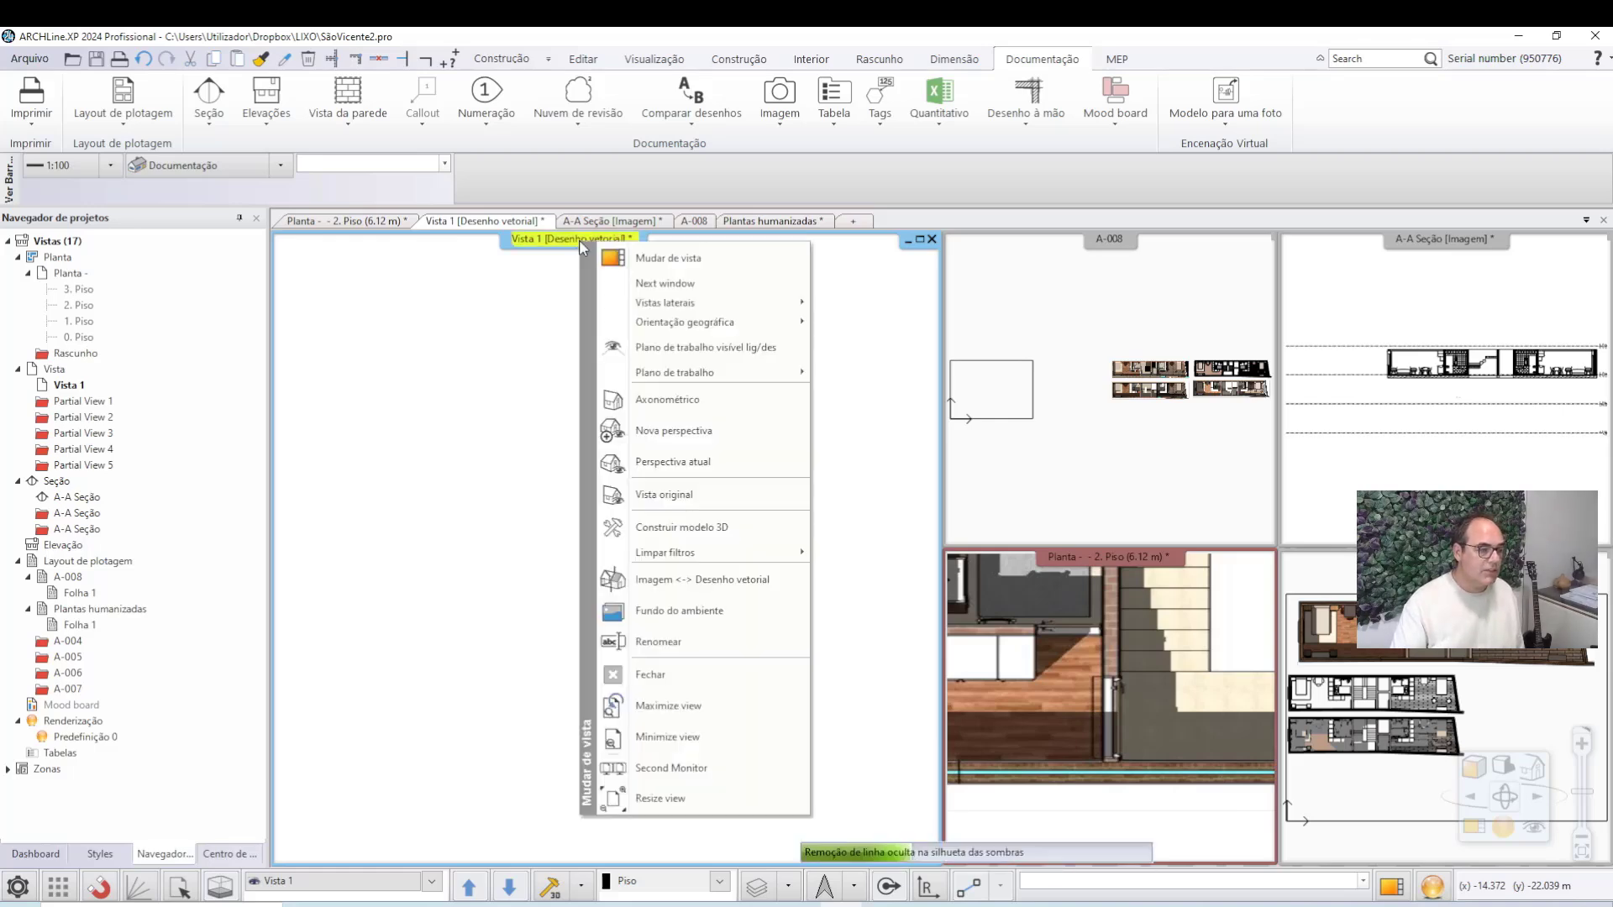
{"action": "left_click", "coordinate": [706, 579]}
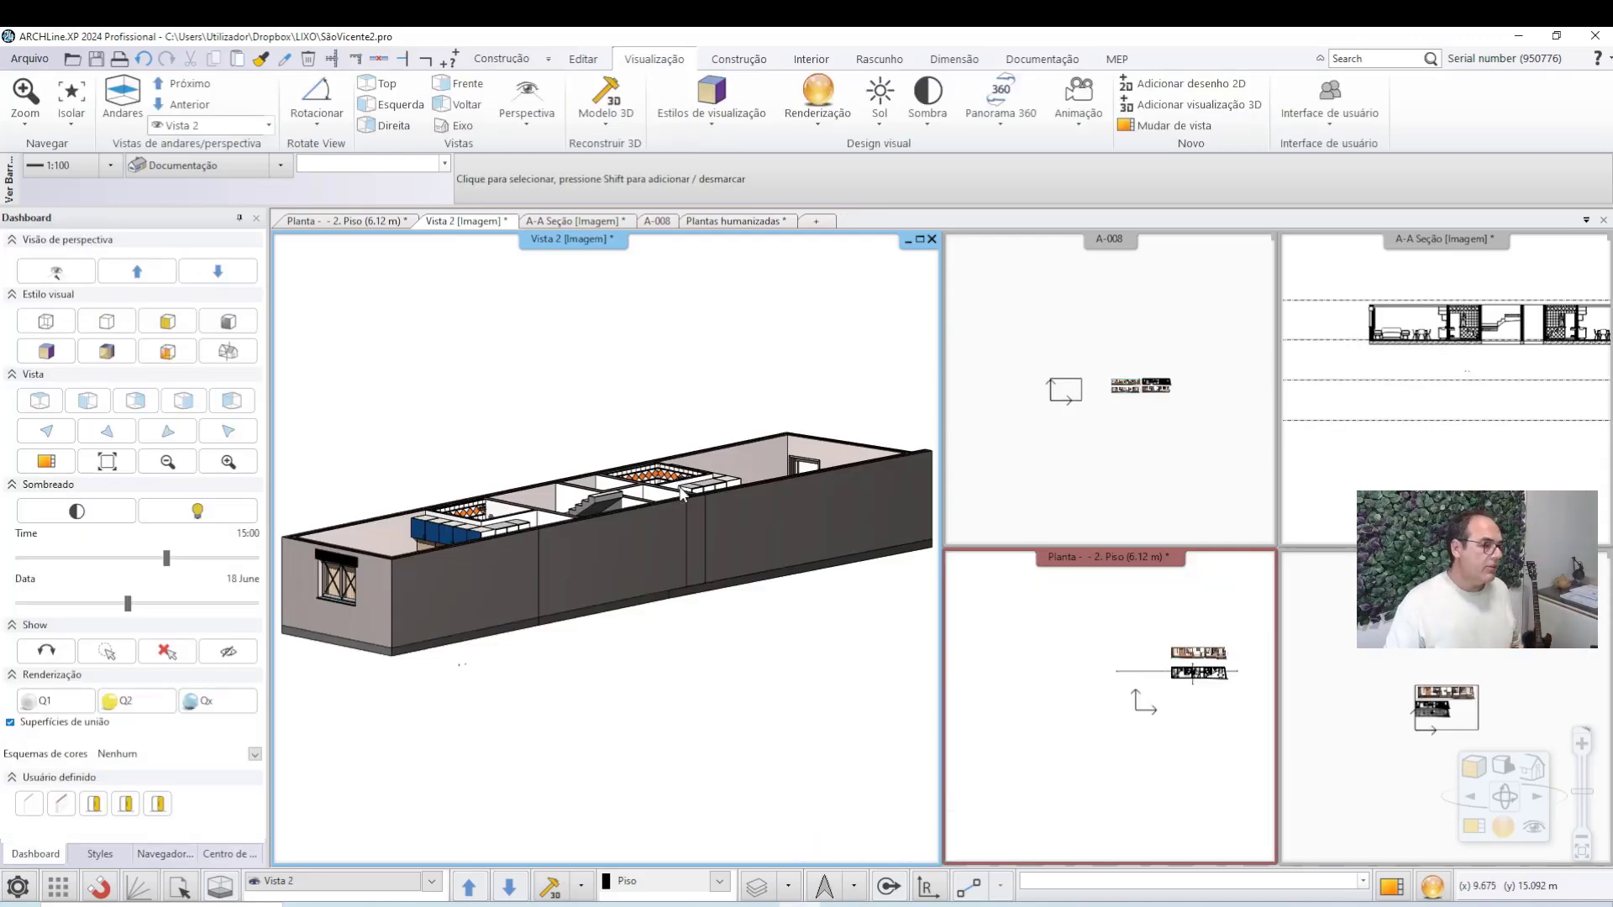
Define a view by two points in Vista 2, placing the observer at the upper corner endpoint of a stair riser beside the stairwell.
{"action": "scroll", "coordinate": [547, 594], "scroll_direction": "up", "scroll_amount": 6}
{"action": "scroll", "coordinate": [547, 595], "scroll_direction": "up", "scroll_amount": 5}
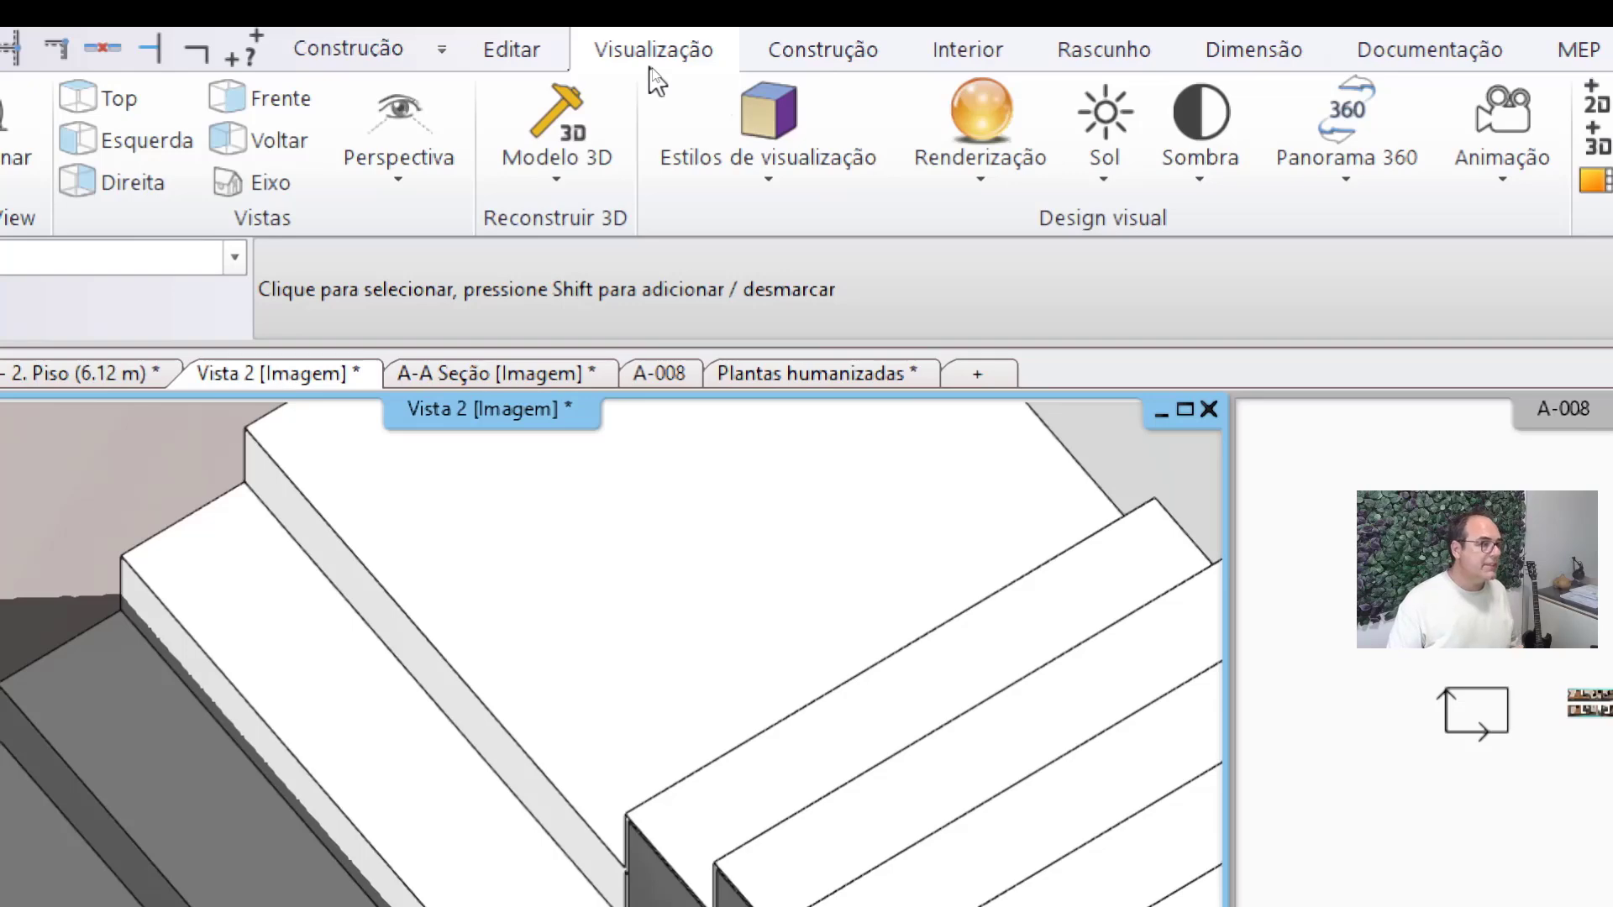
{"action": "left_click", "coordinate": [384, 169]}
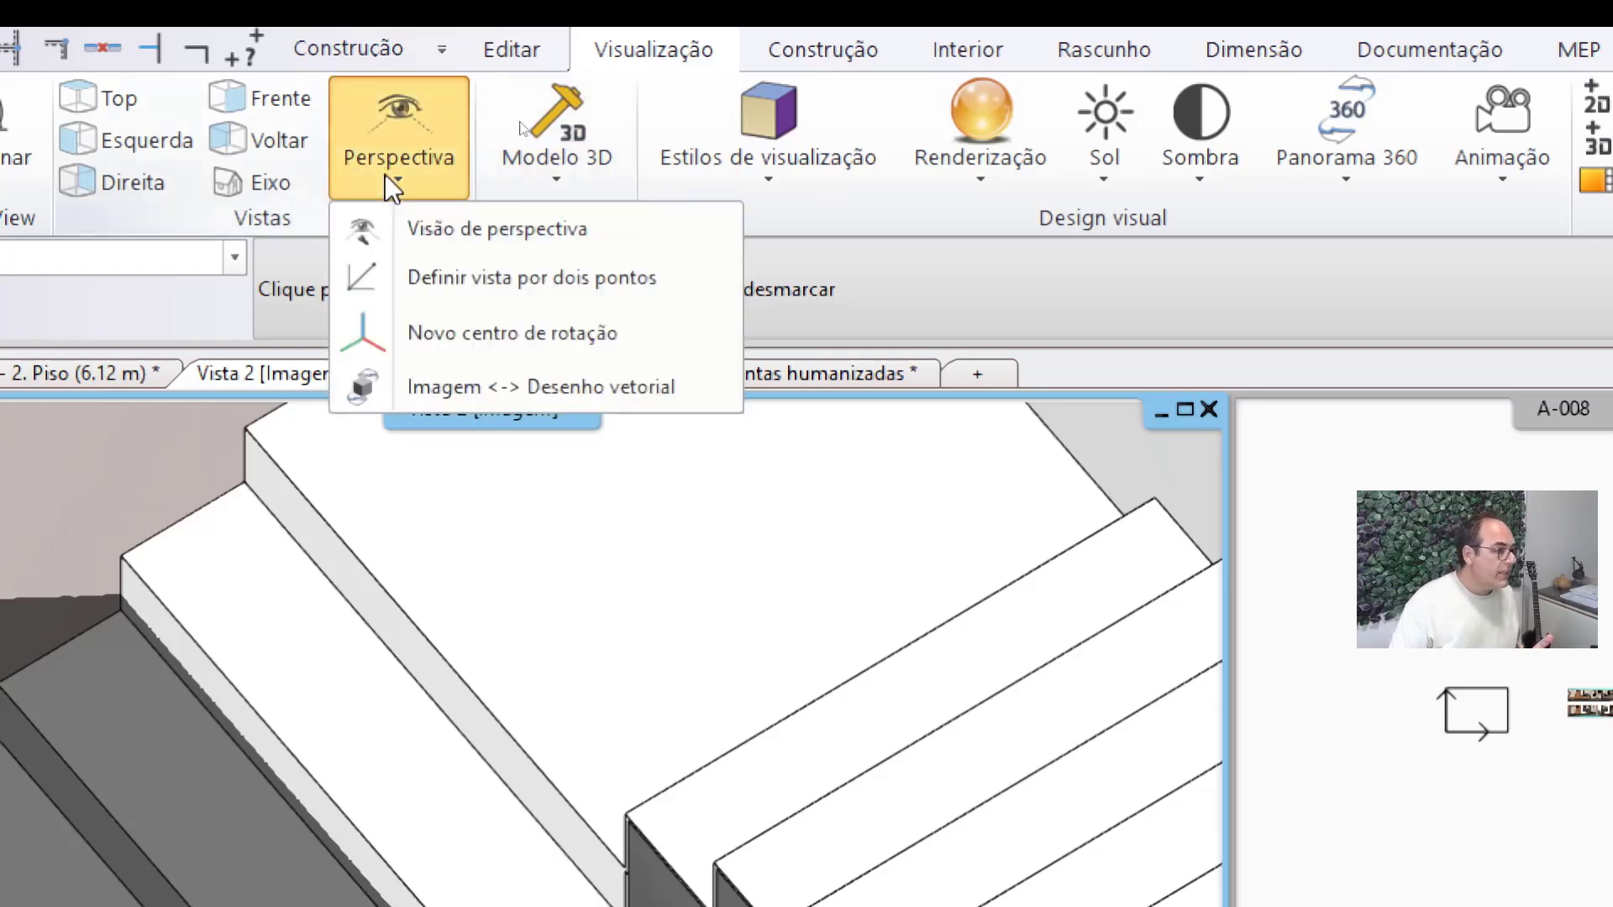
{"action": "left_click", "coordinate": [466, 291]}
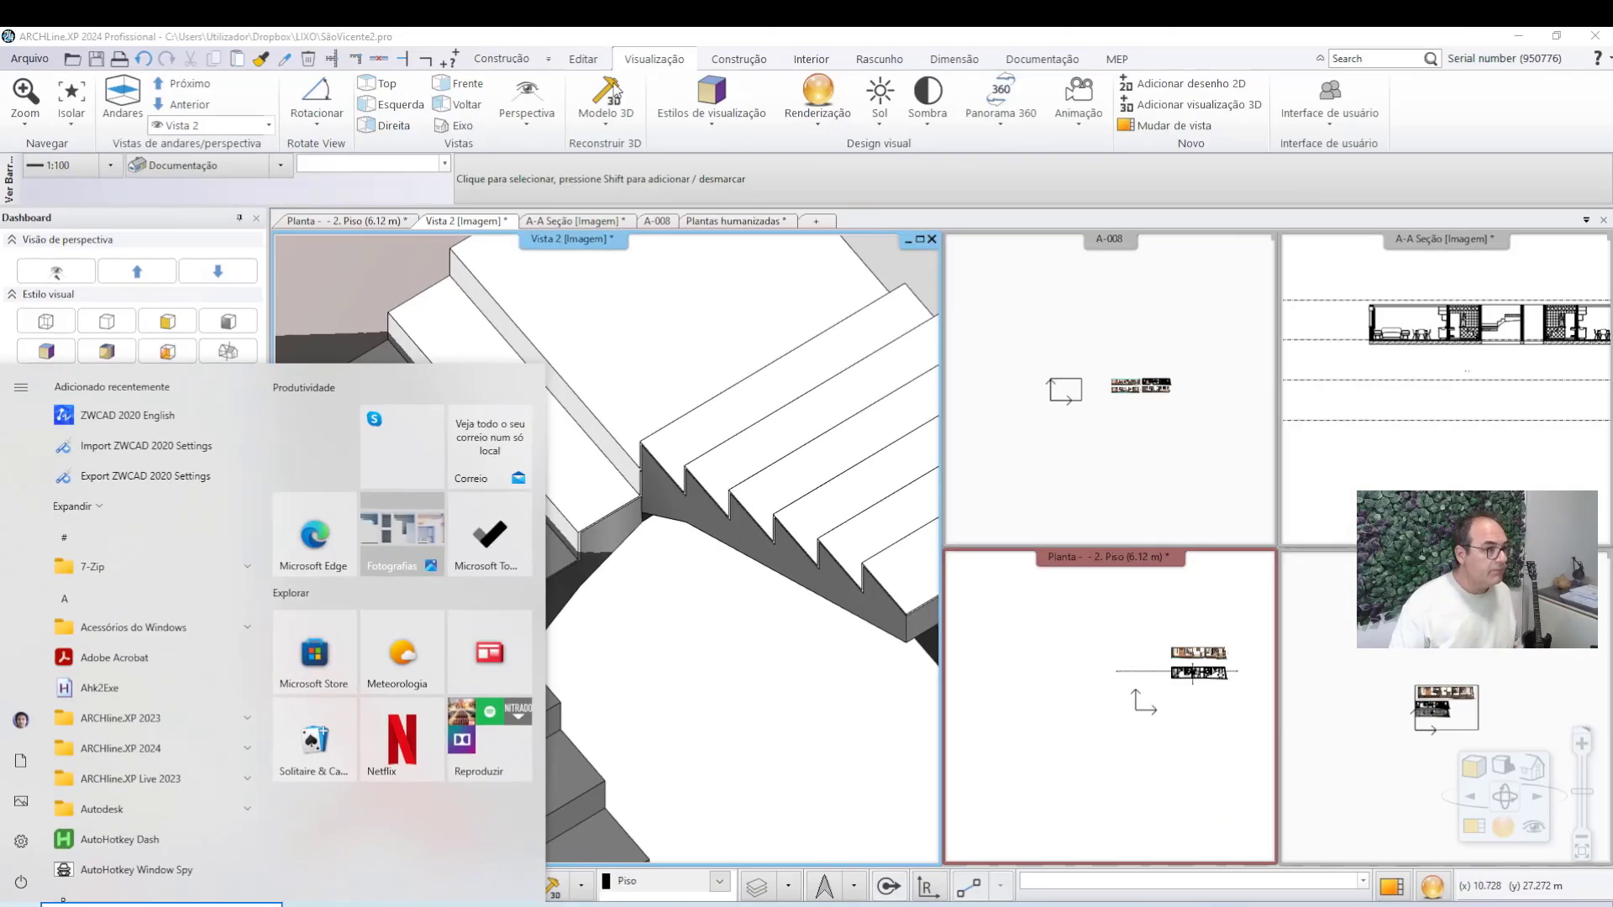
{"action": "left_click", "coordinate": [535, 123]}
{"action": "left_click", "coordinate": [561, 177]}
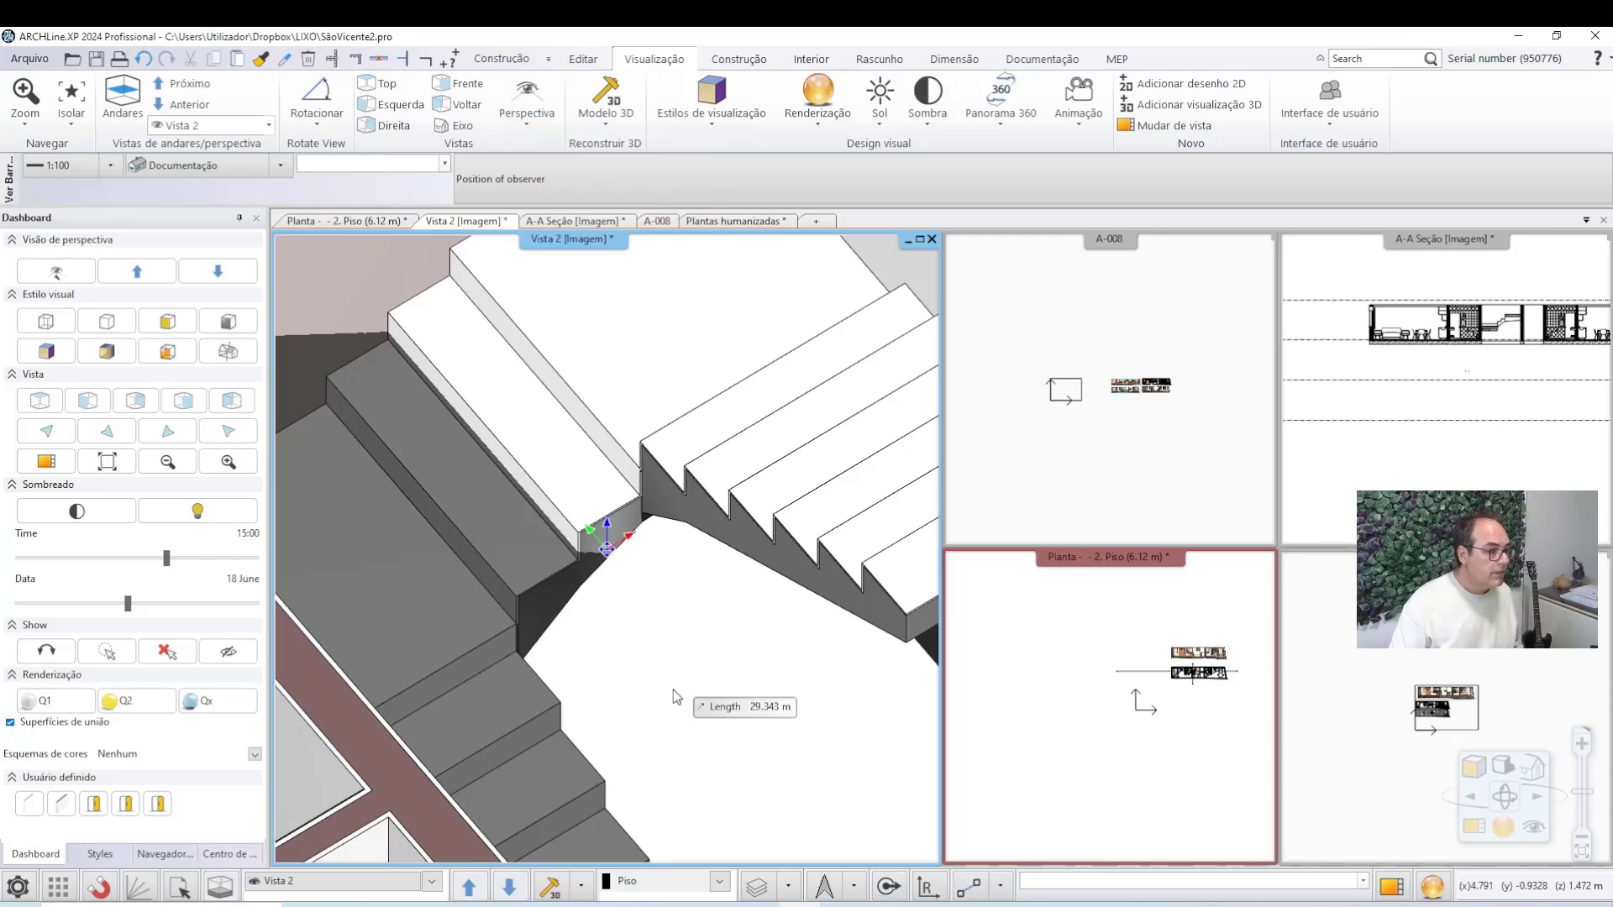
{"action": "scroll", "coordinate": [582, 568], "scroll_direction": "up", "scroll_amount": 3}
{"action": "scroll", "coordinate": [659, 508], "scroll_direction": "down", "scroll_amount": 2}
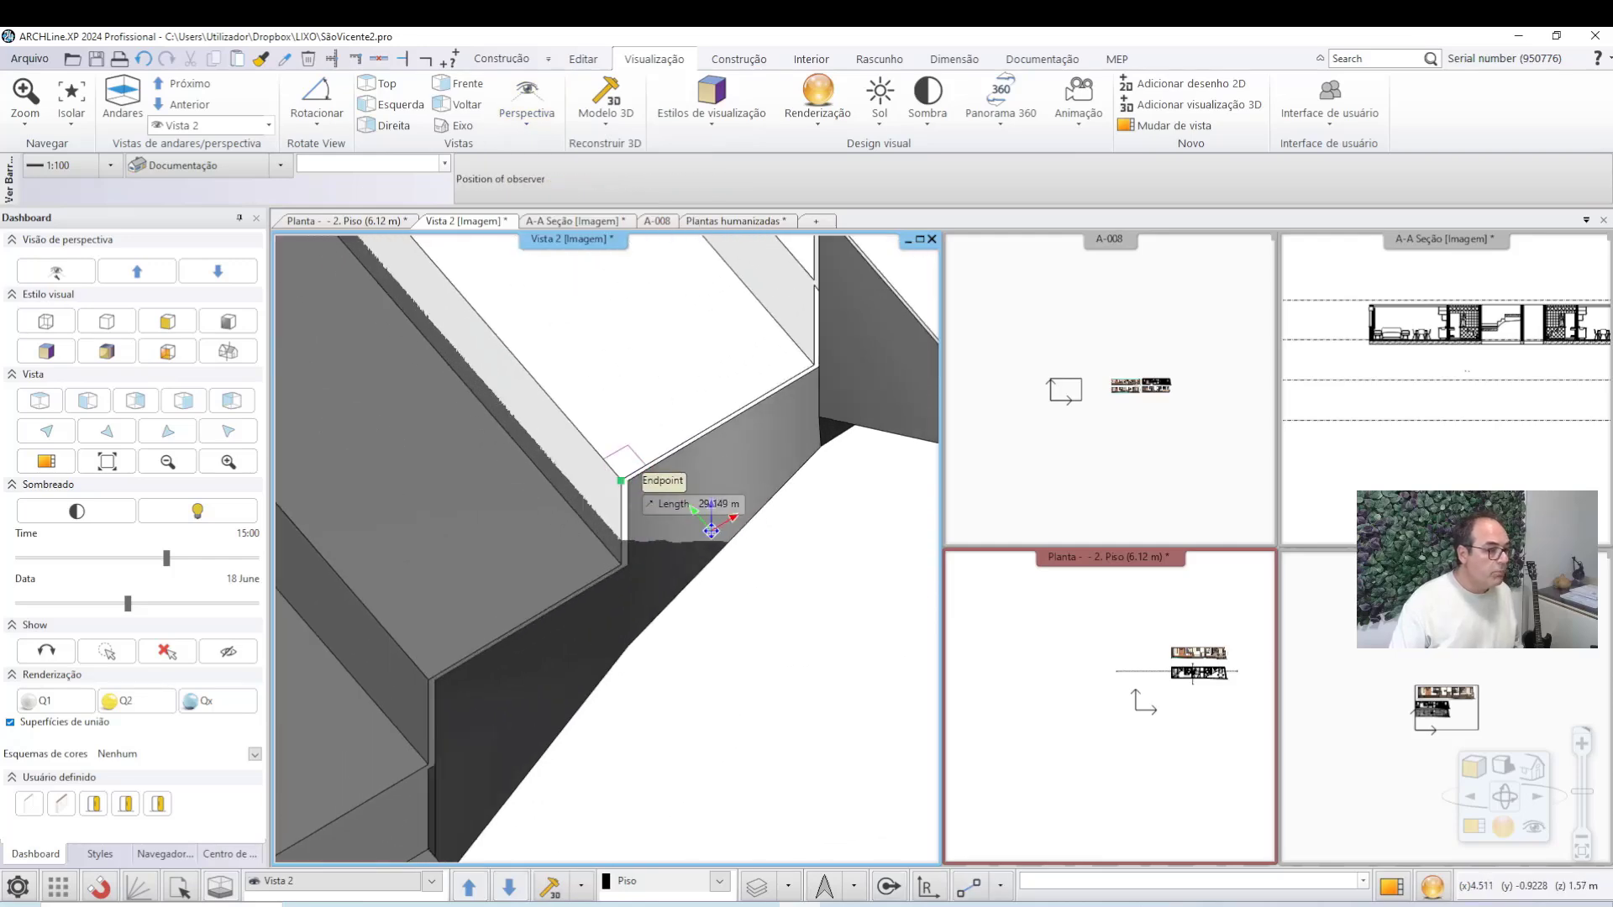
{"action": "scroll", "coordinate": [683, 562], "scroll_direction": "down", "scroll_amount": 2}
{"action": "scroll", "coordinate": [682, 562], "scroll_direction": "down", "scroll_amount": 5}
{"action": "scroll", "coordinate": [682, 561], "scroll_direction": "up", "scroll_amount": 3}
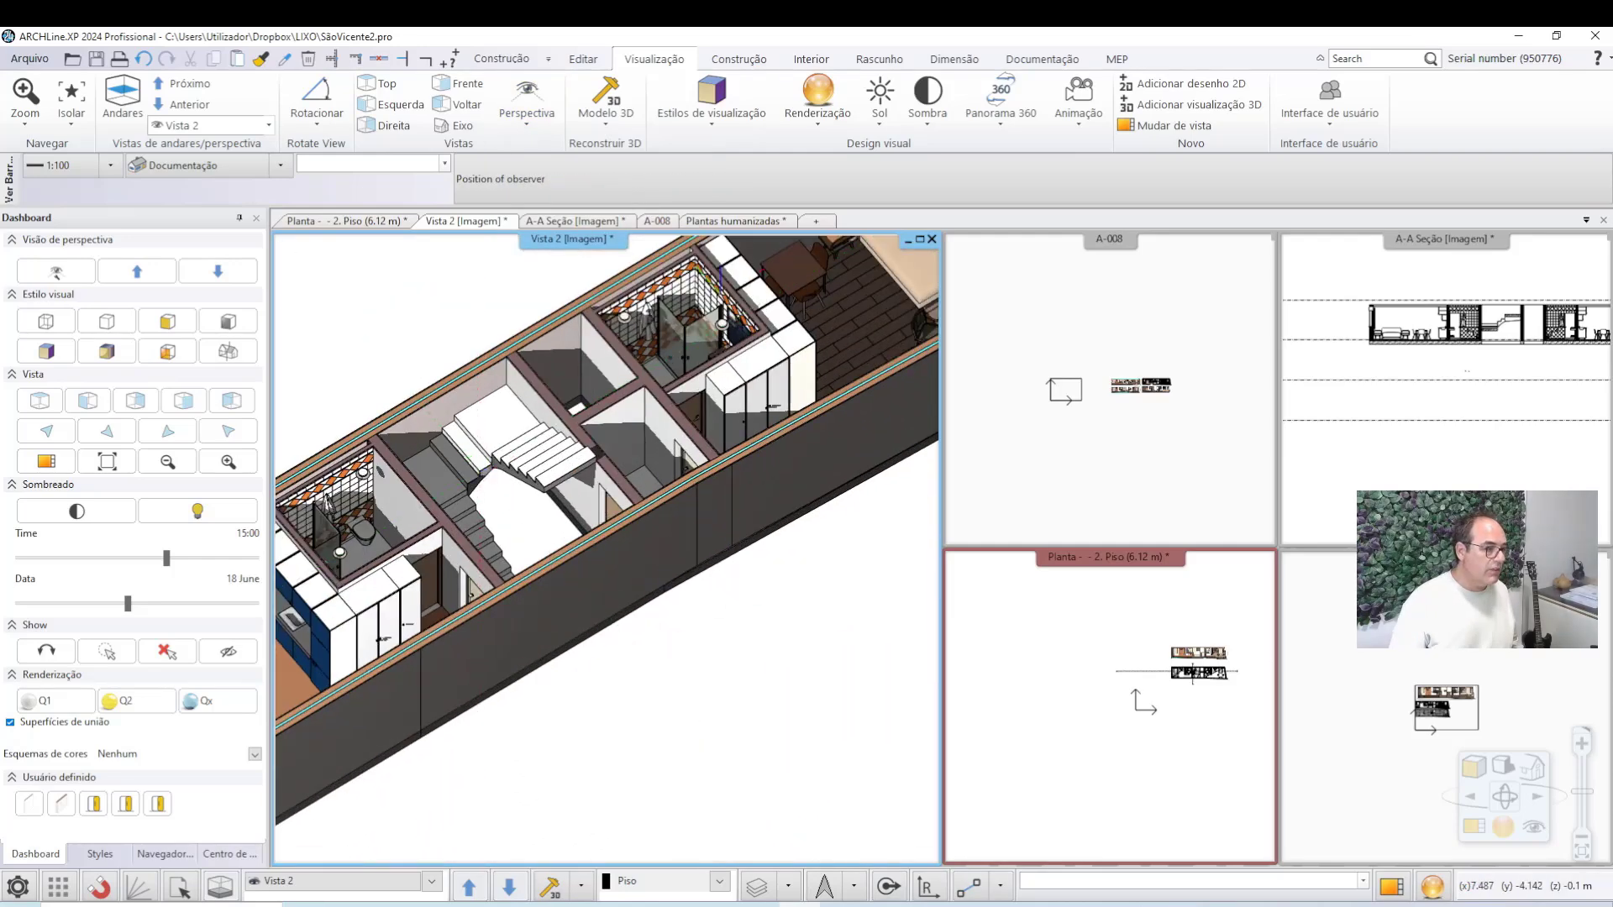
{"action": "scroll", "coordinate": [754, 598], "scroll_direction": "up", "scroll_amount": 5}
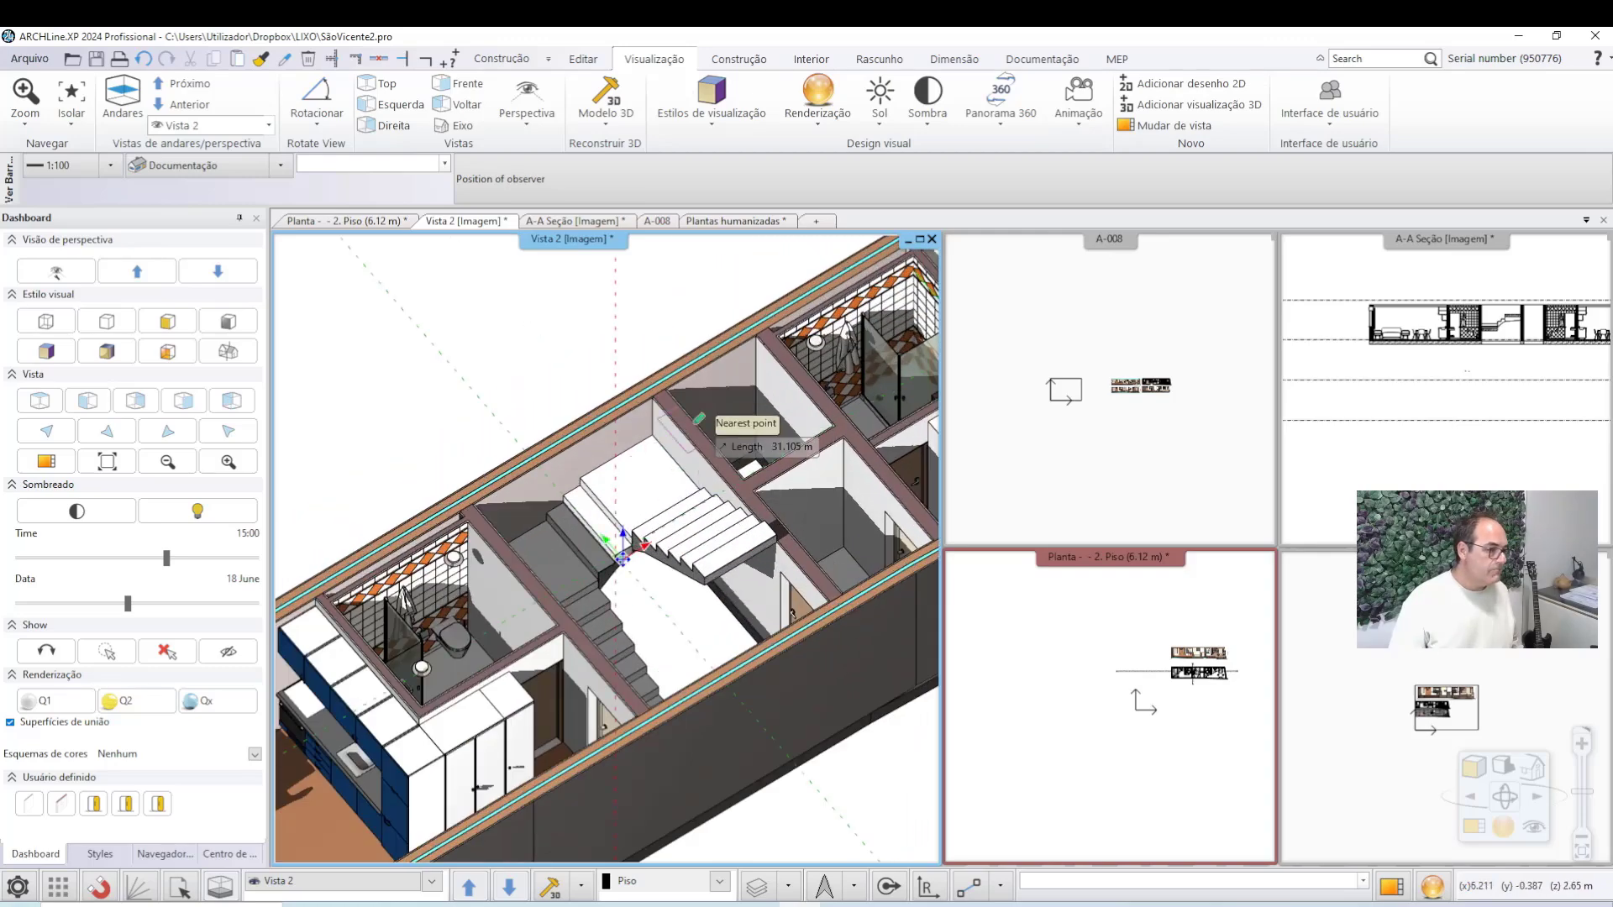
{"action": "scroll", "coordinate": [753, 598], "scroll_direction": "up", "scroll_amount": 4}
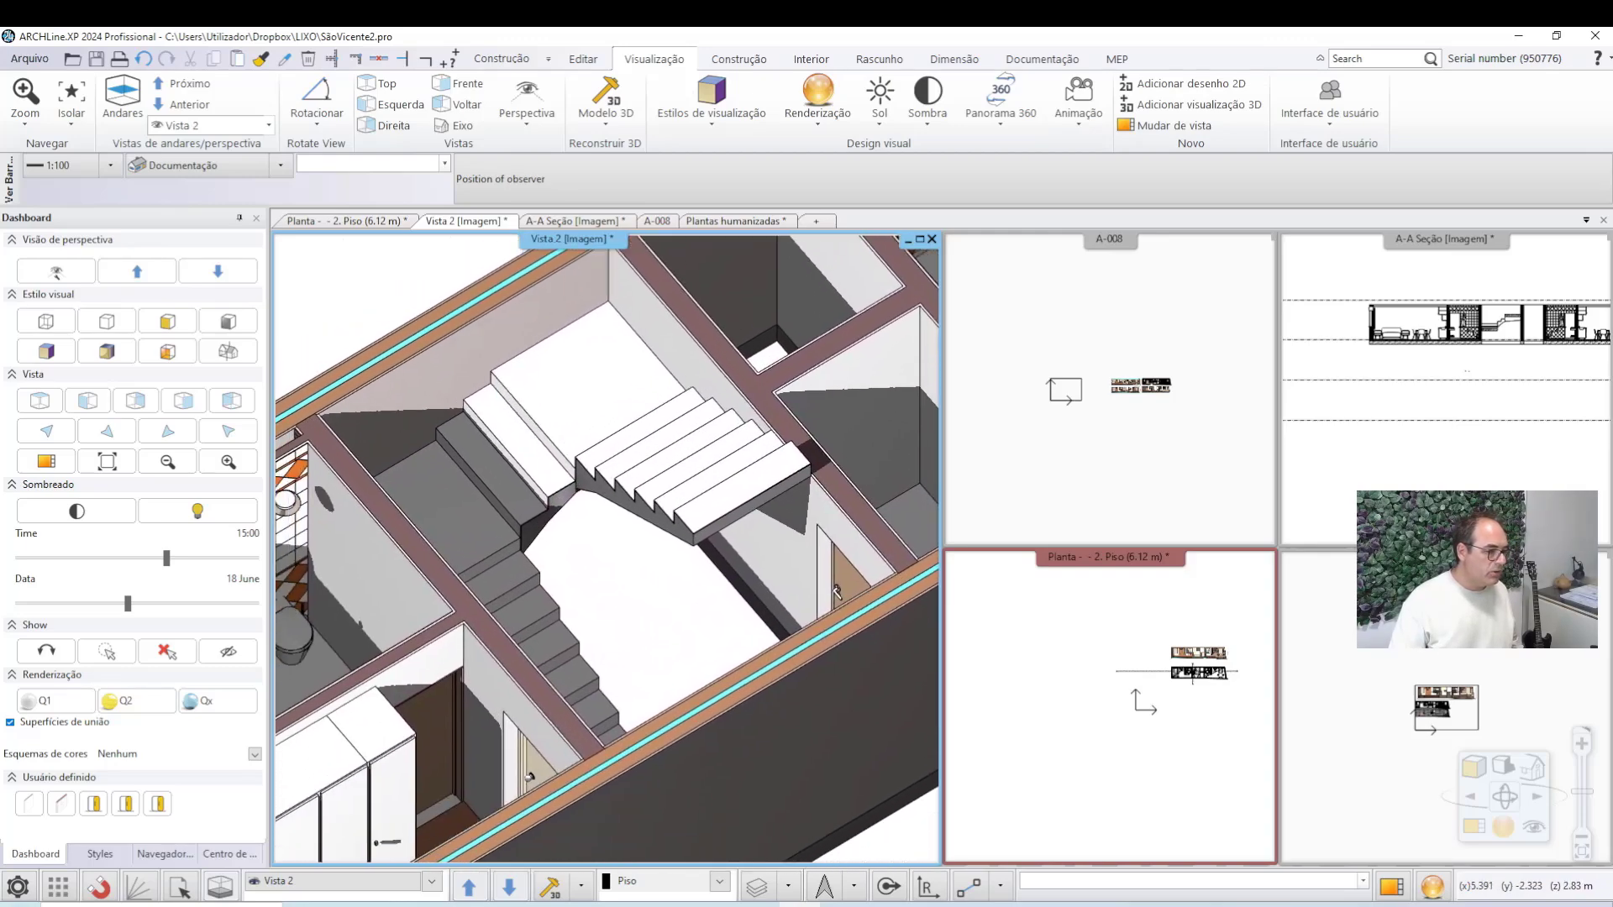
{"action": "scroll", "coordinate": [550, 546], "scroll_direction": "up", "scroll_amount": 3}
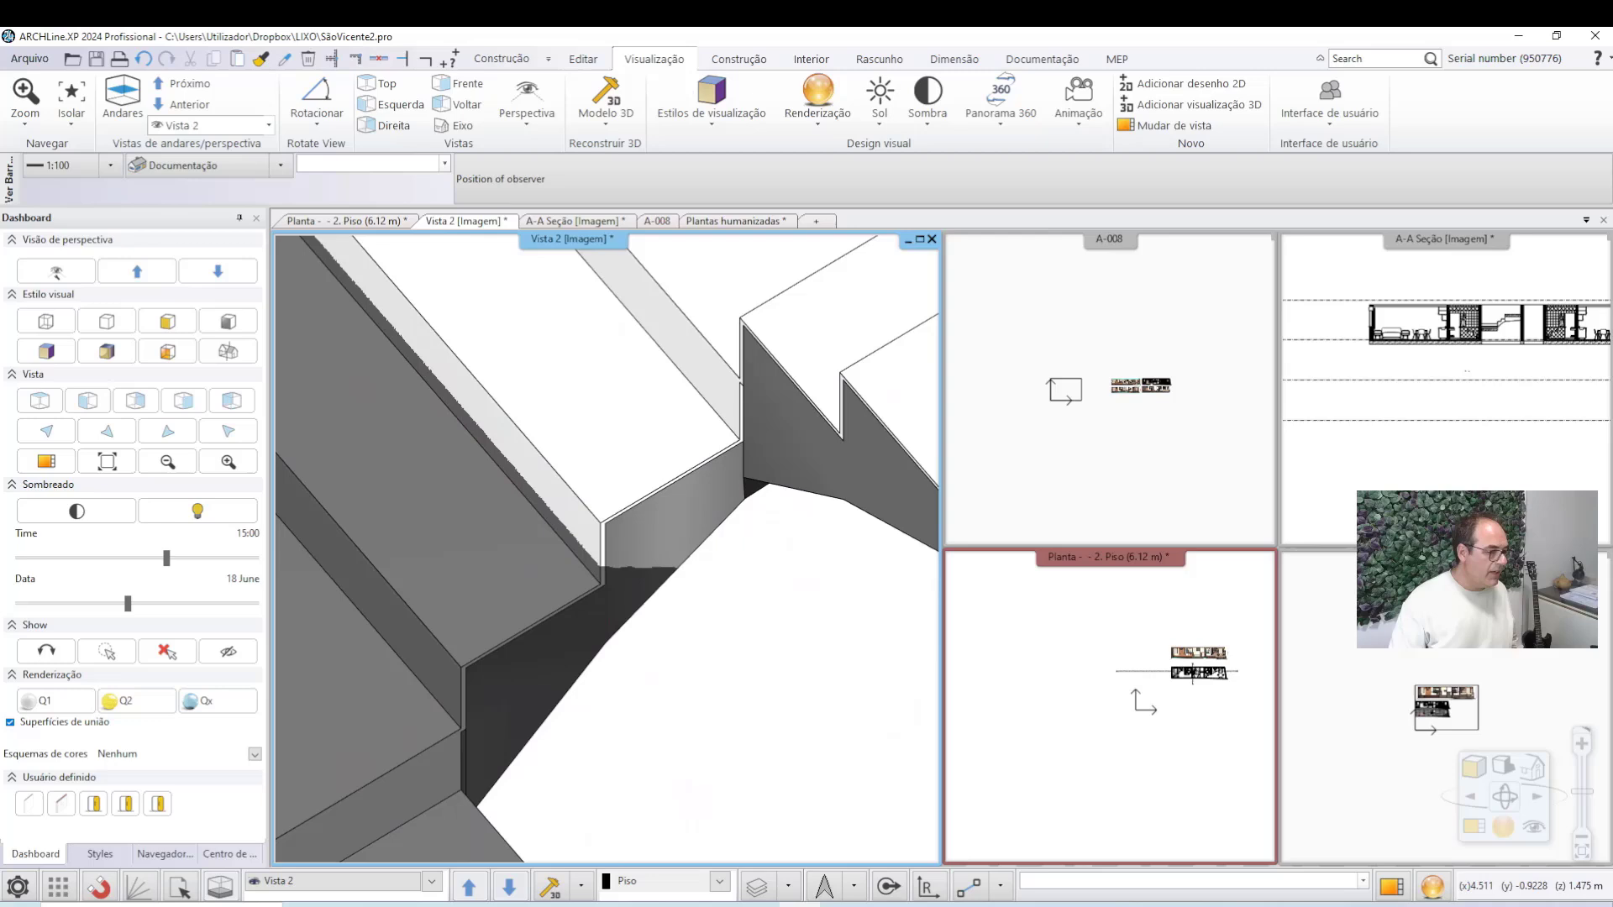
{"action": "left_click", "coordinate": [664, 558]}
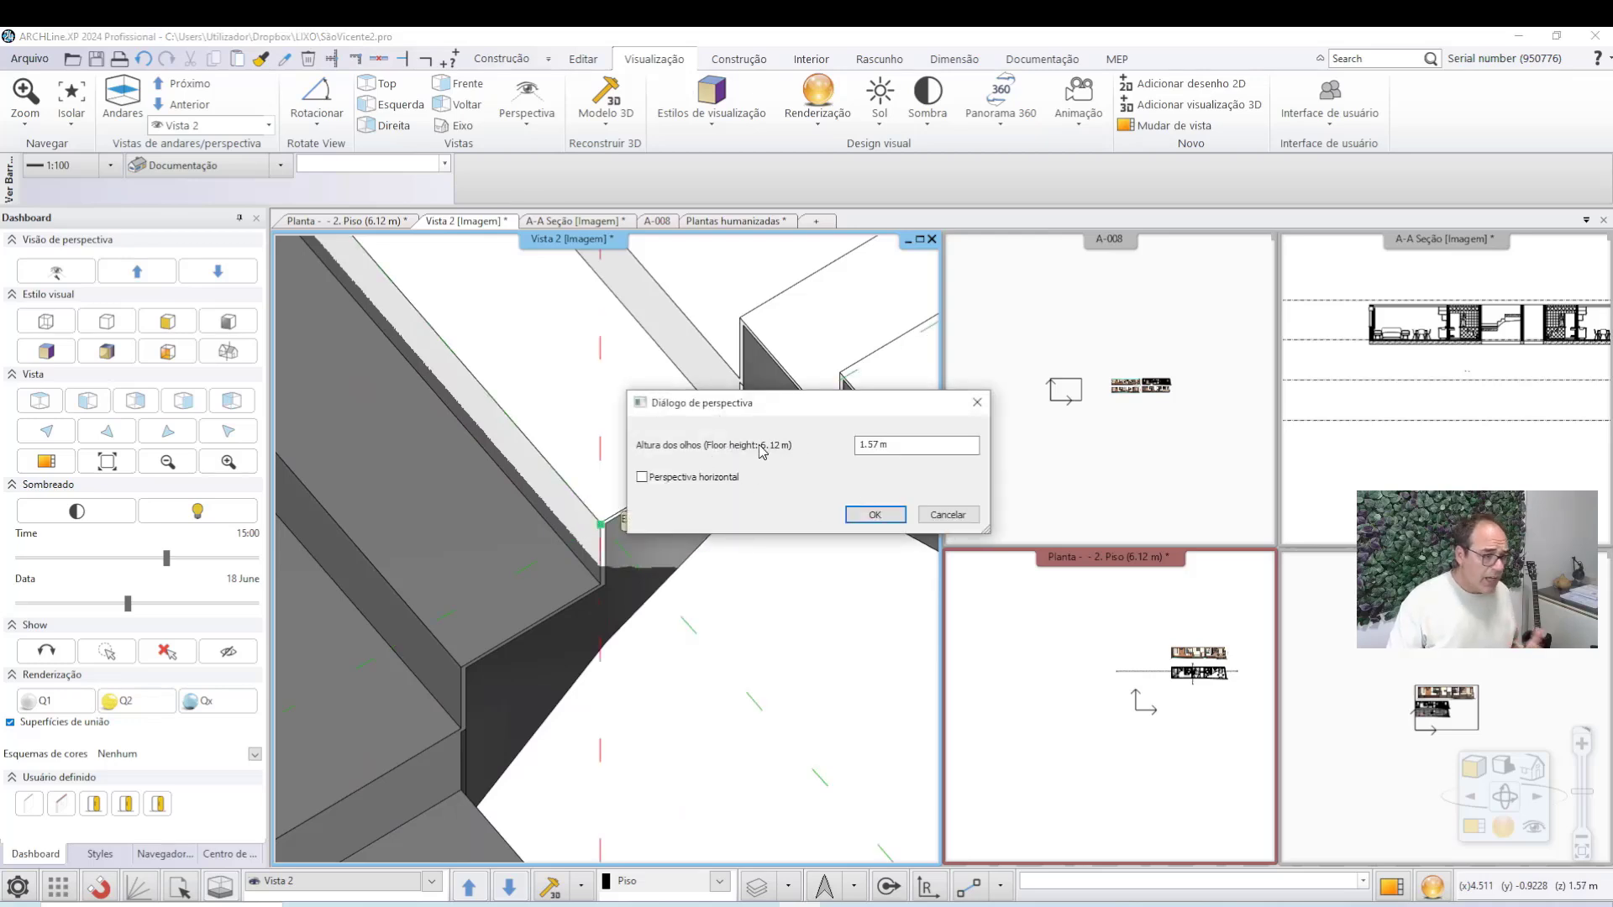
Set the eye height to 1.5 m and pick the lower endpoint of the same riser edge as the observed point.
{"action": "left_click_drag", "start_coordinate": [897, 446], "coordinate": [714, 424]}
{"action": "type", "text": "1.5"}
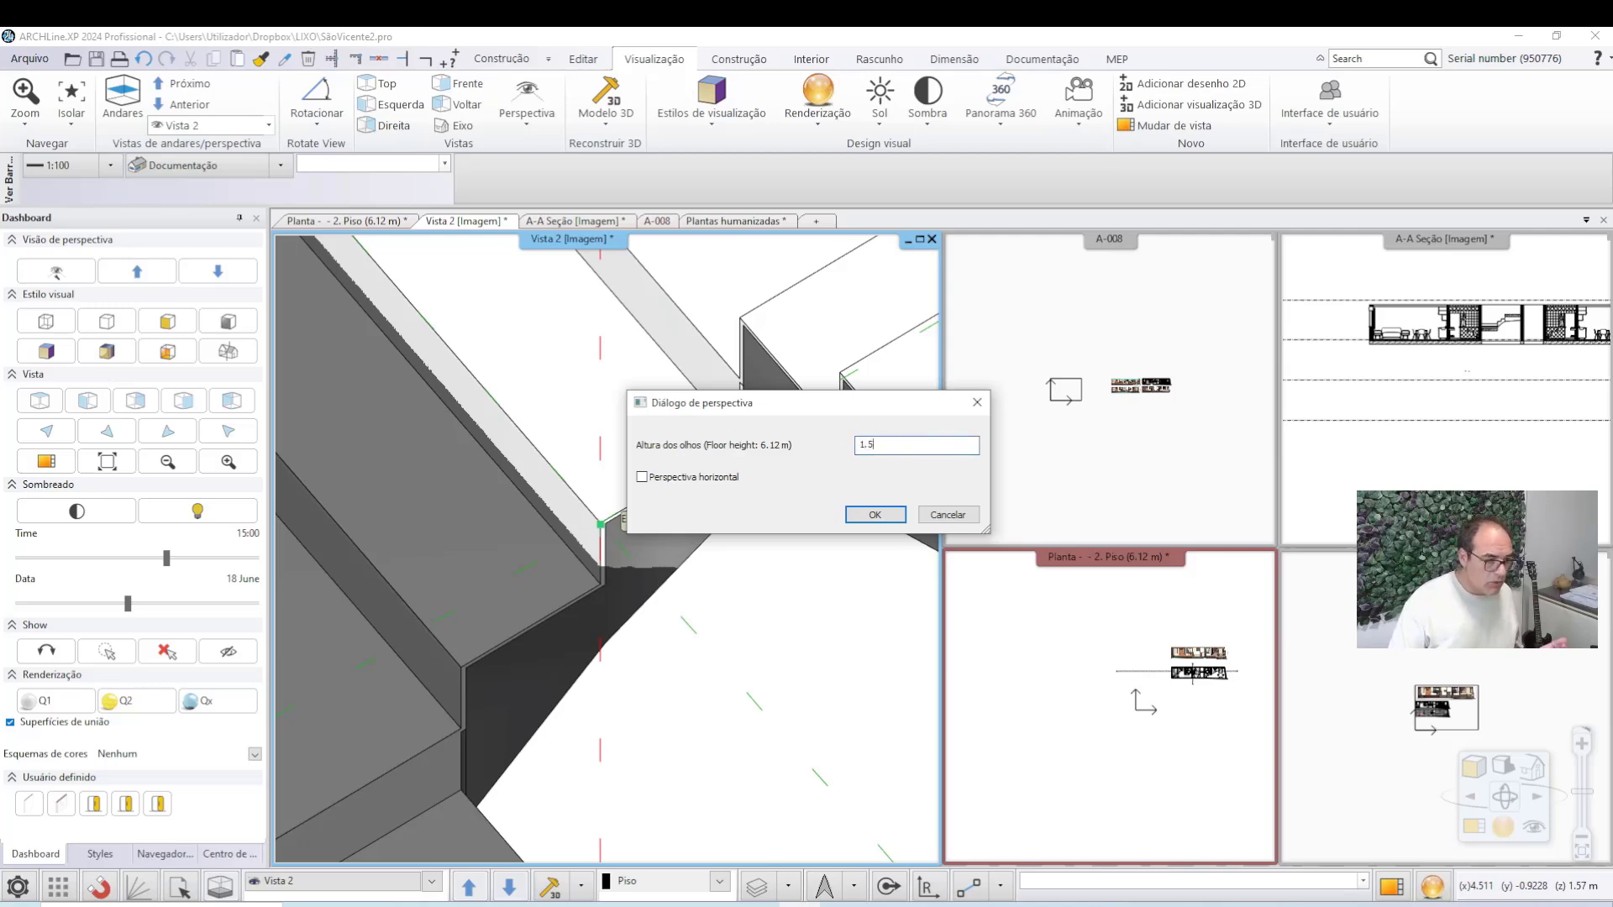
{"action": "left_click", "coordinate": [875, 514]}
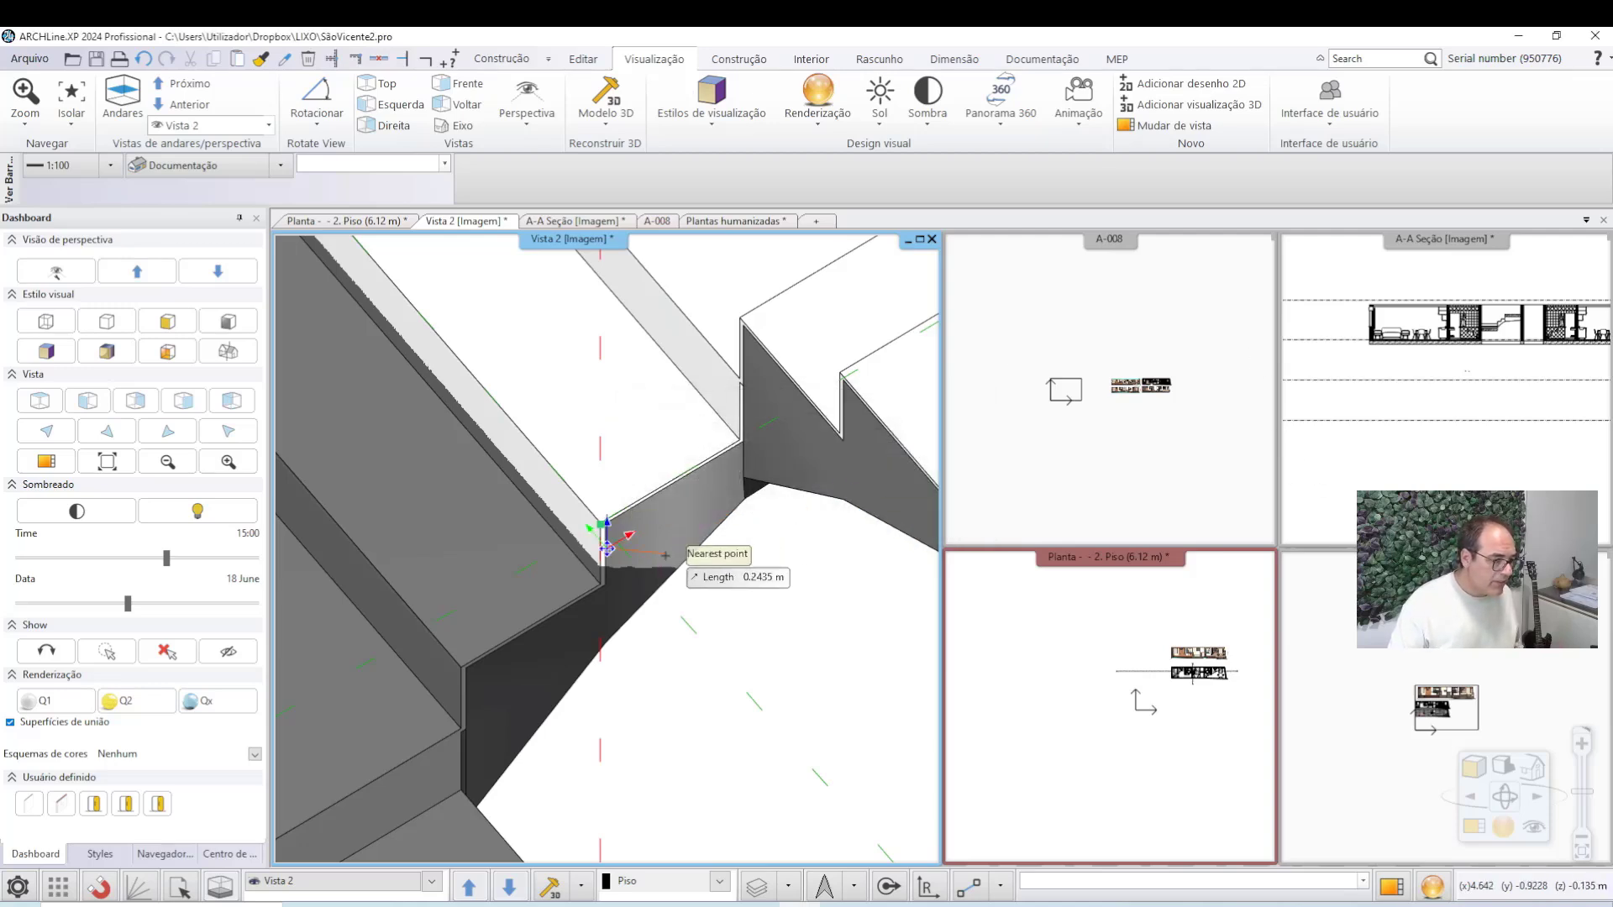
{"action": "scroll", "coordinate": [588, 603], "scroll_direction": "up", "scroll_amount": 5}
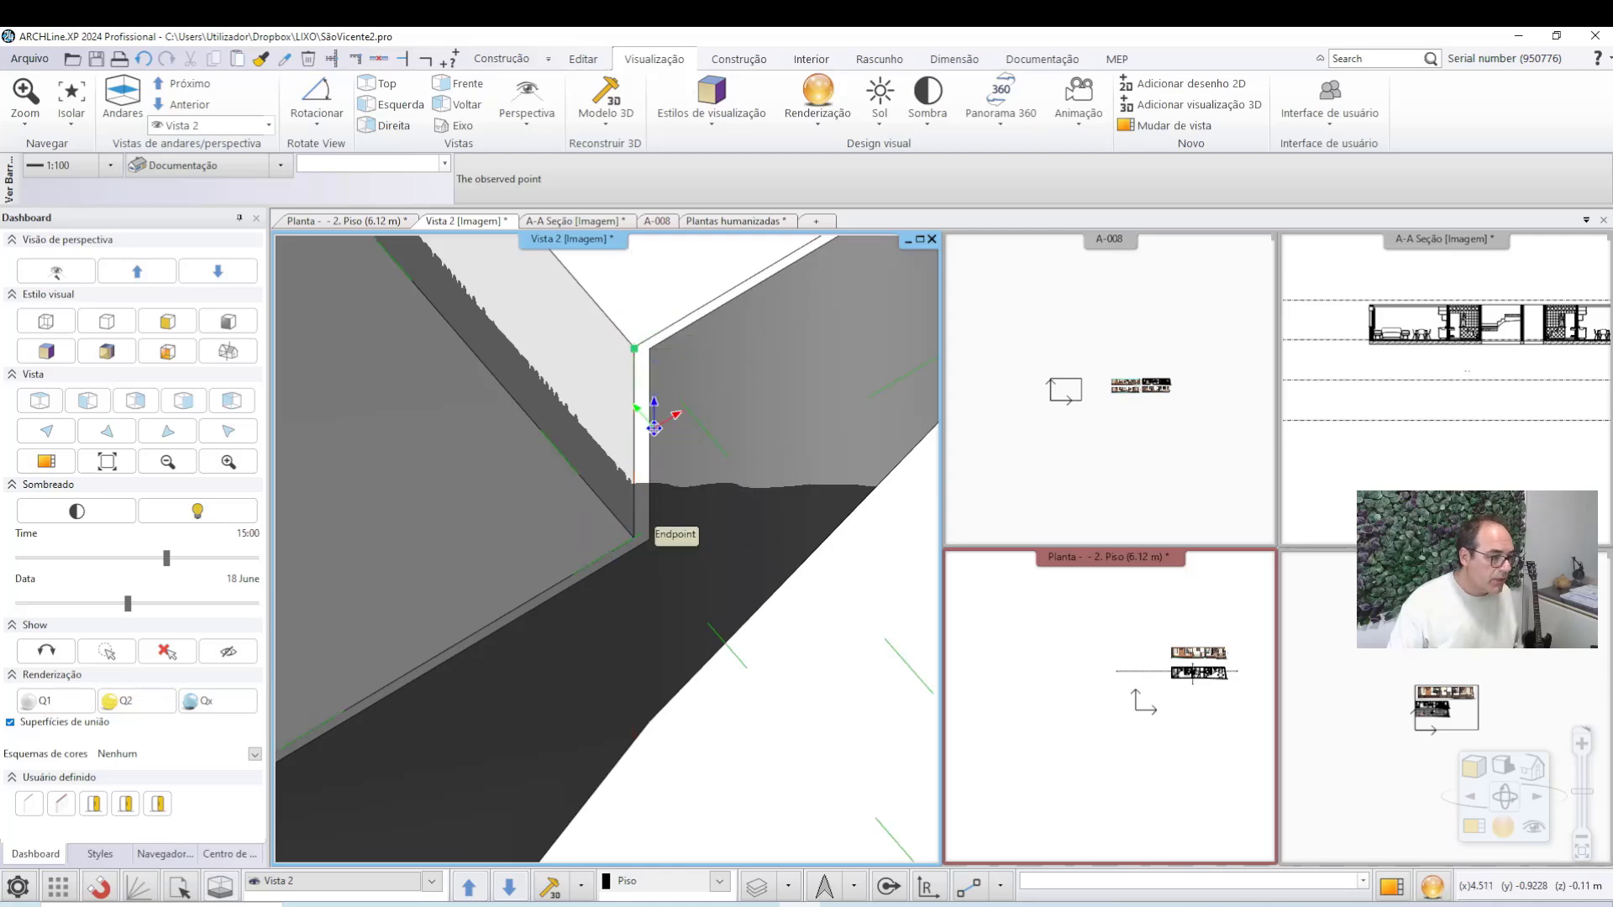
{"action": "left_click", "coordinate": [630, 536]}
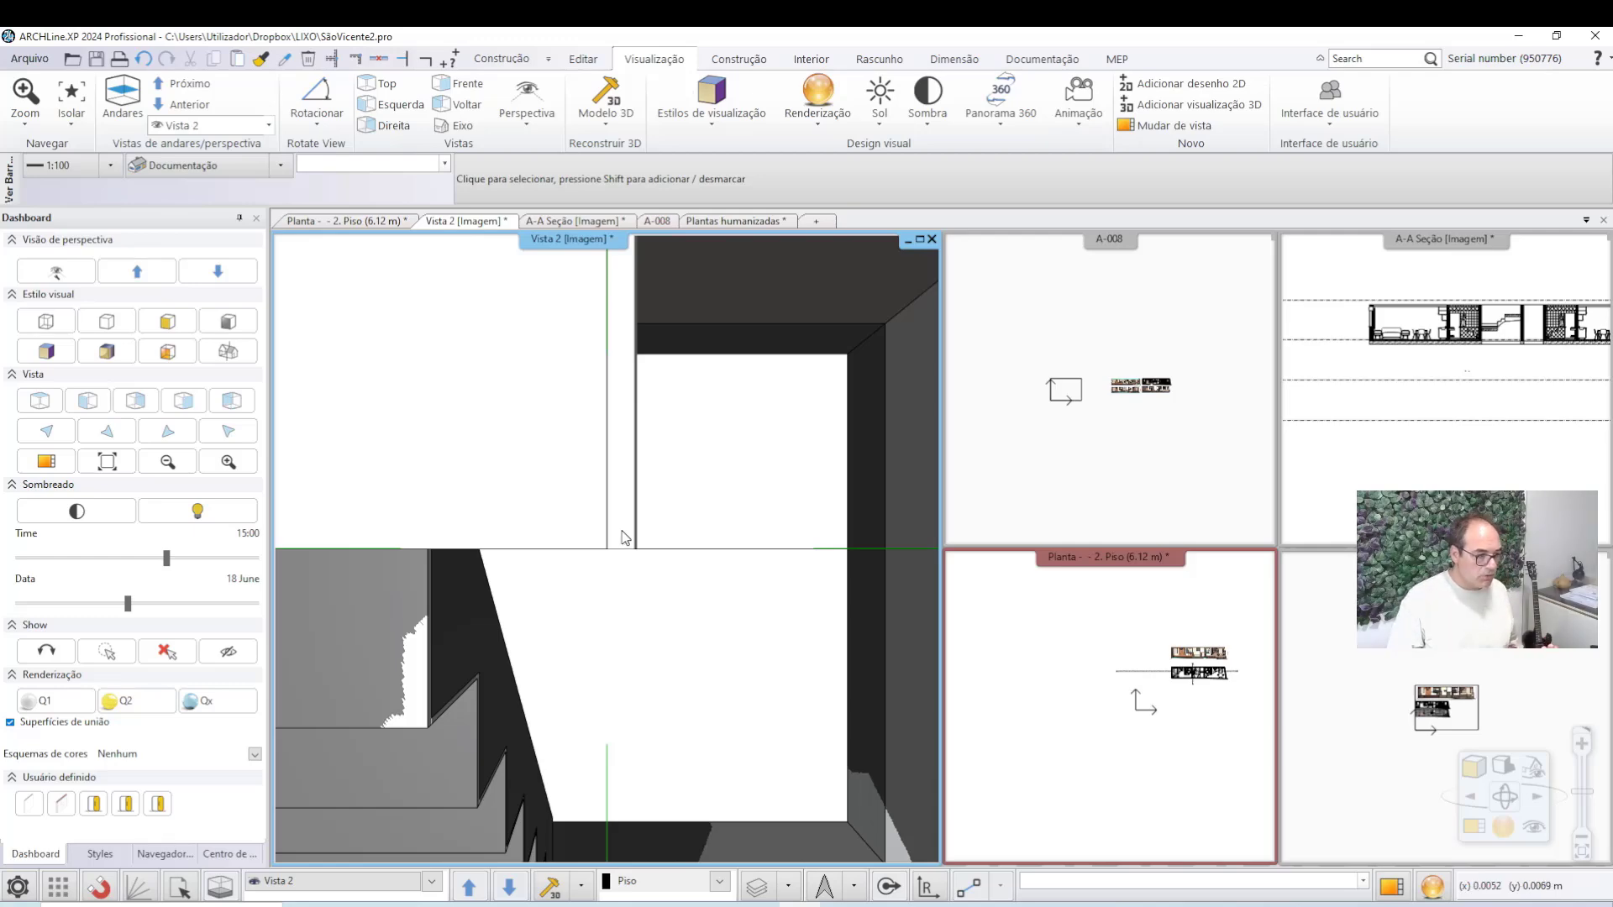
Enlarge Vista 2 to fill the workspace and examine the top-down perspective of the whole floor.
{"action": "scroll", "coordinate": [623, 536], "scroll_direction": "down", "scroll_amount": 6}
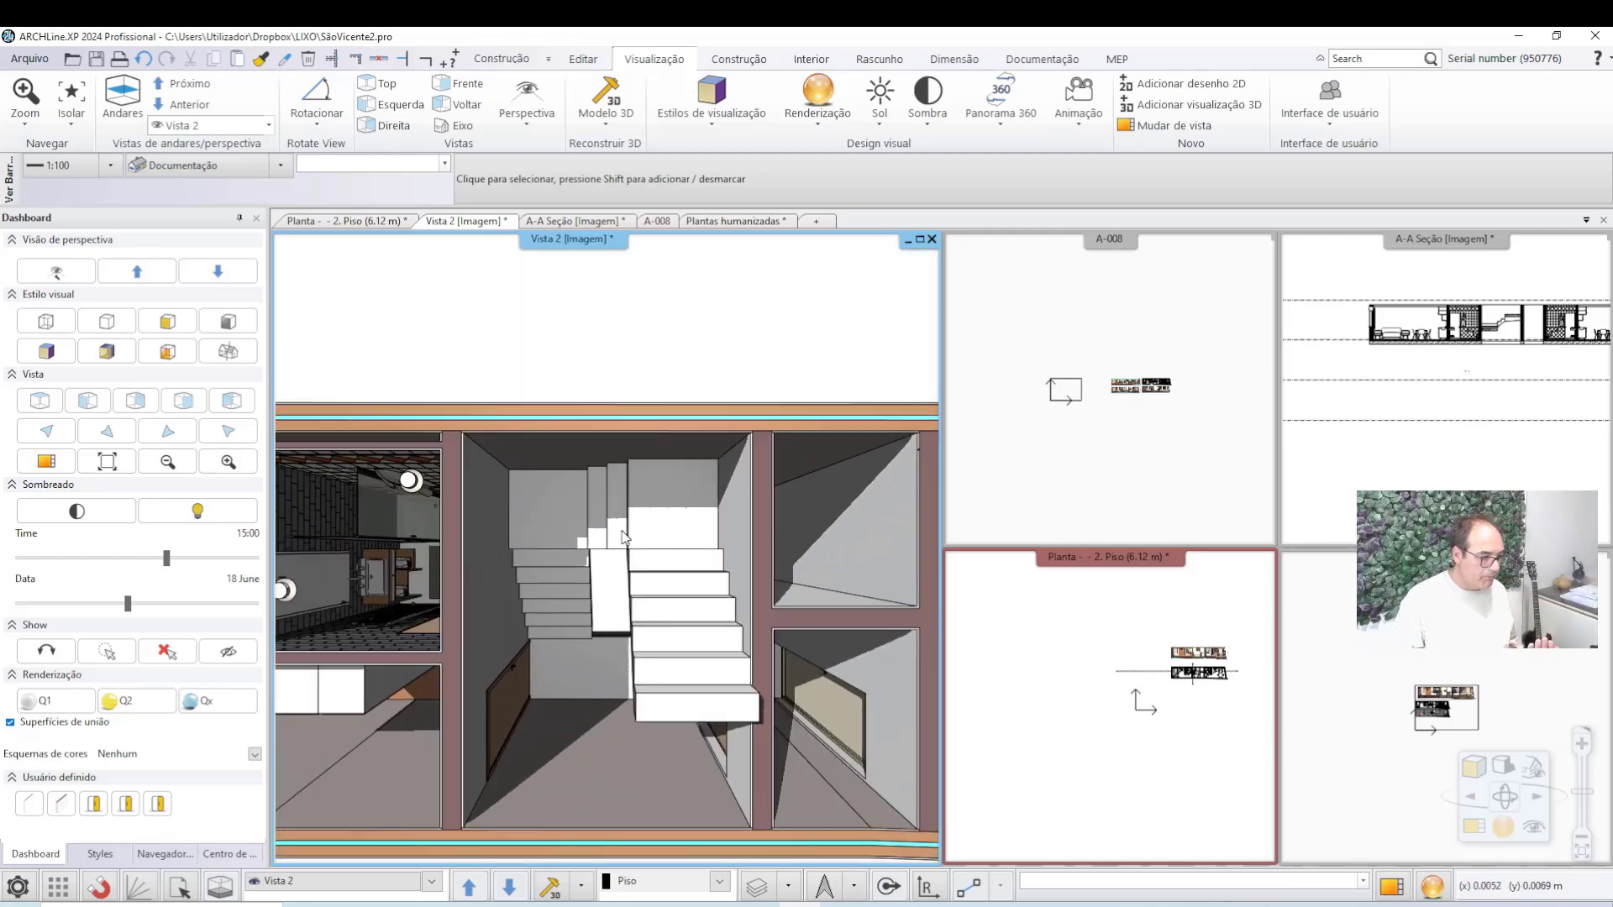
{"action": "scroll", "coordinate": [617, 538], "scroll_direction": "down", "scroll_amount": 2}
{"action": "scroll", "coordinate": [598, 547], "scroll_direction": "down", "scroll_amount": 3}
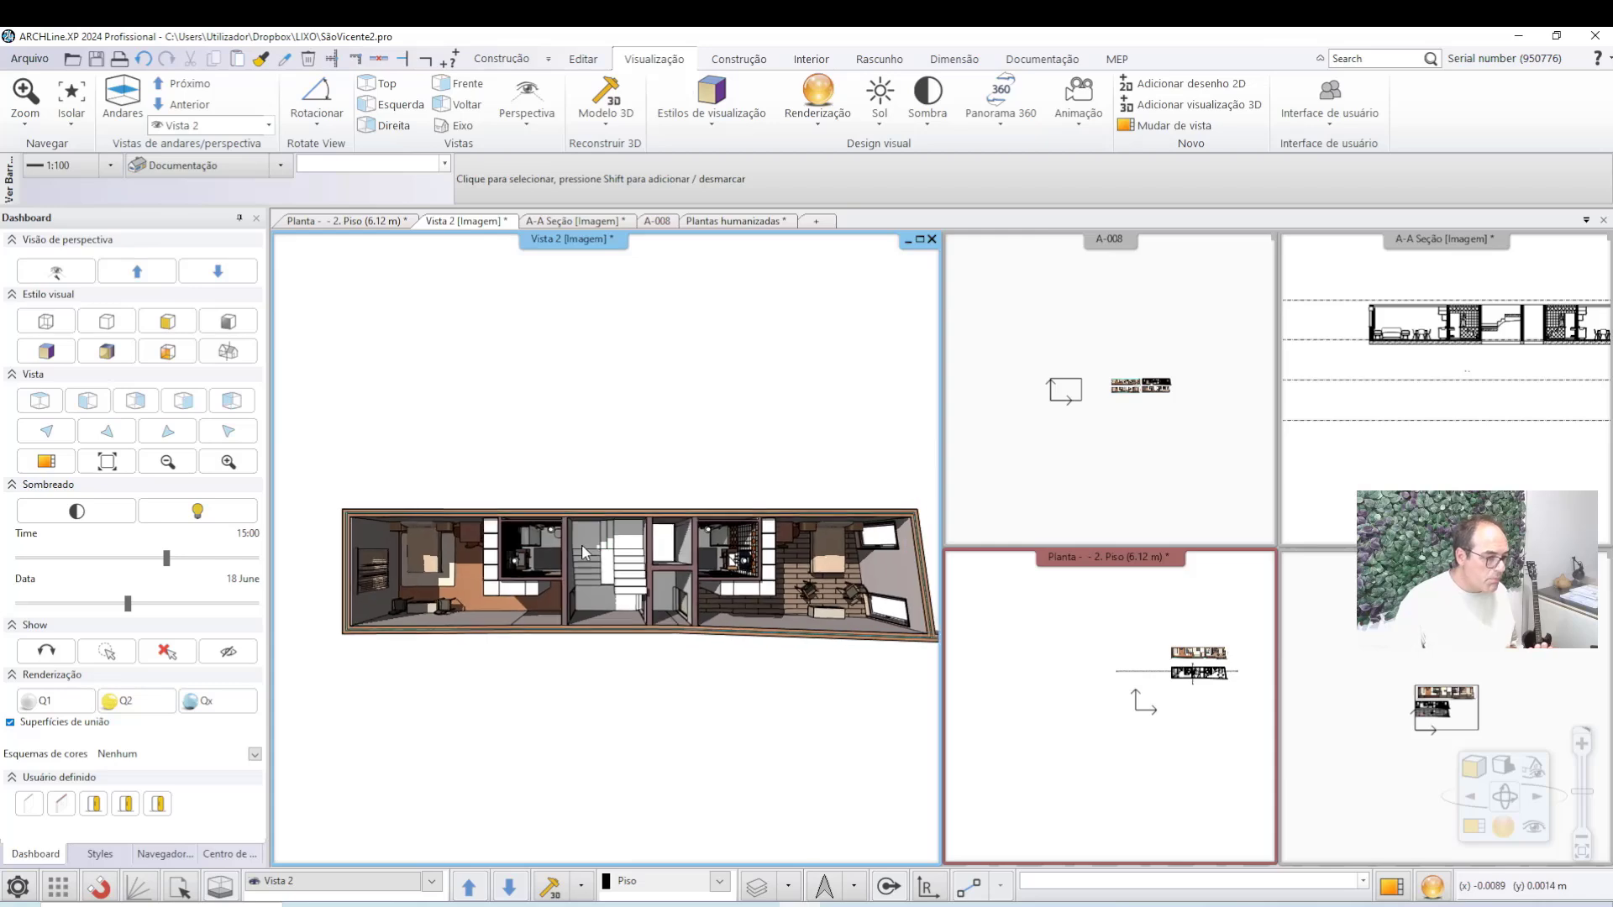
{"action": "scroll", "coordinate": [586, 585], "scroll_direction": "up", "scroll_amount": 1}
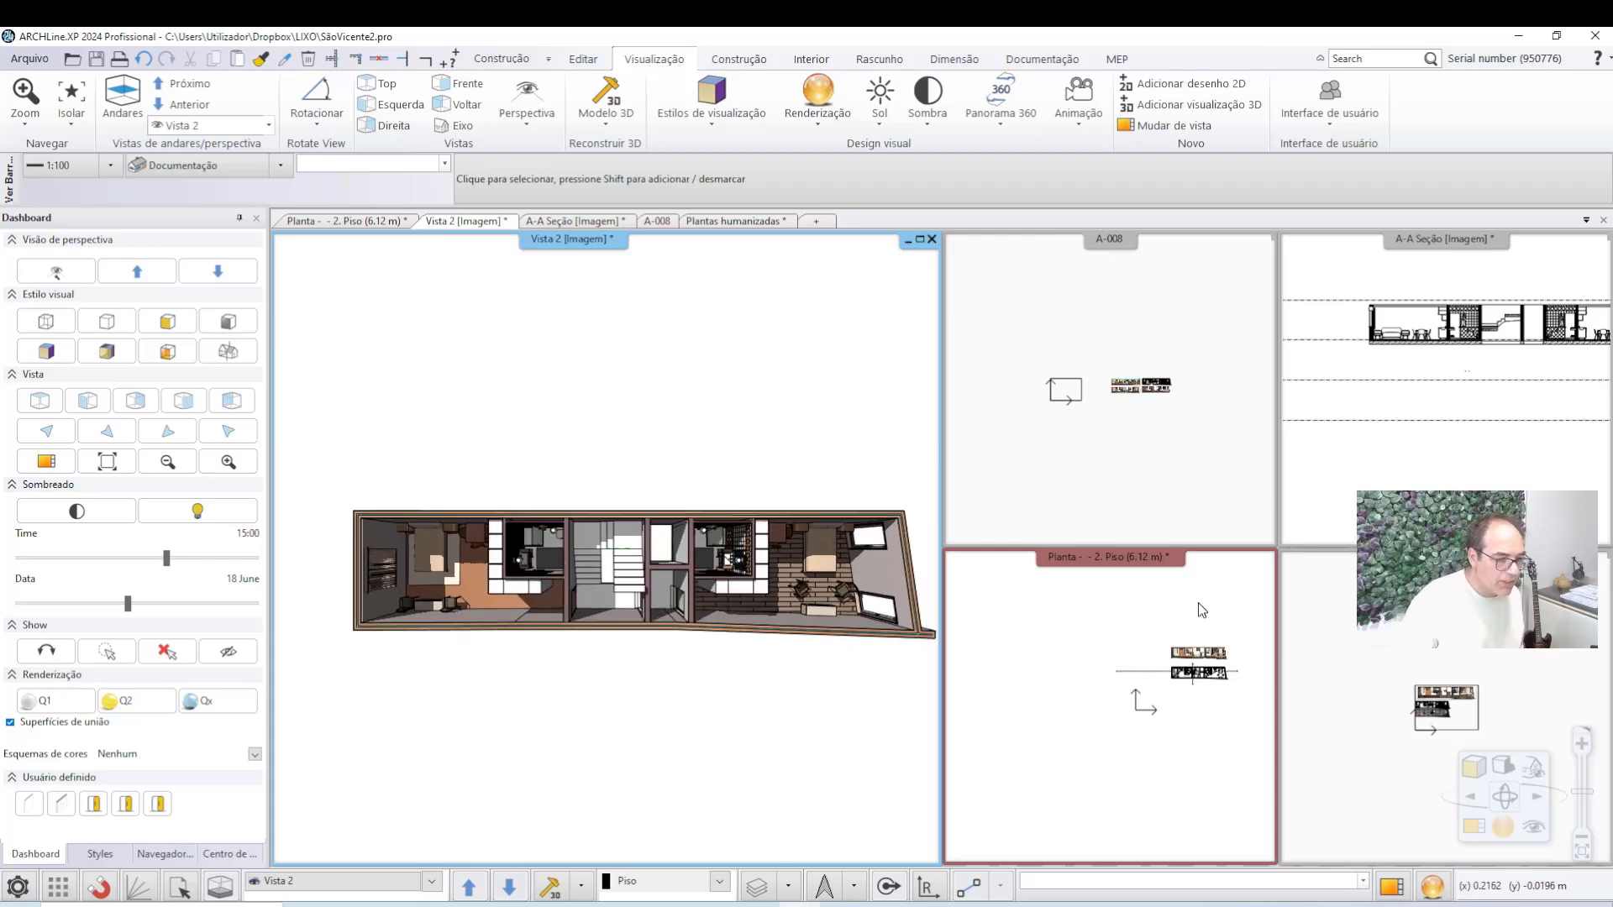
{"action": "left_click", "coordinate": [1472, 827]}
{"action": "scroll", "coordinate": [1035, 586], "scroll_direction": "up", "scroll_amount": 1}
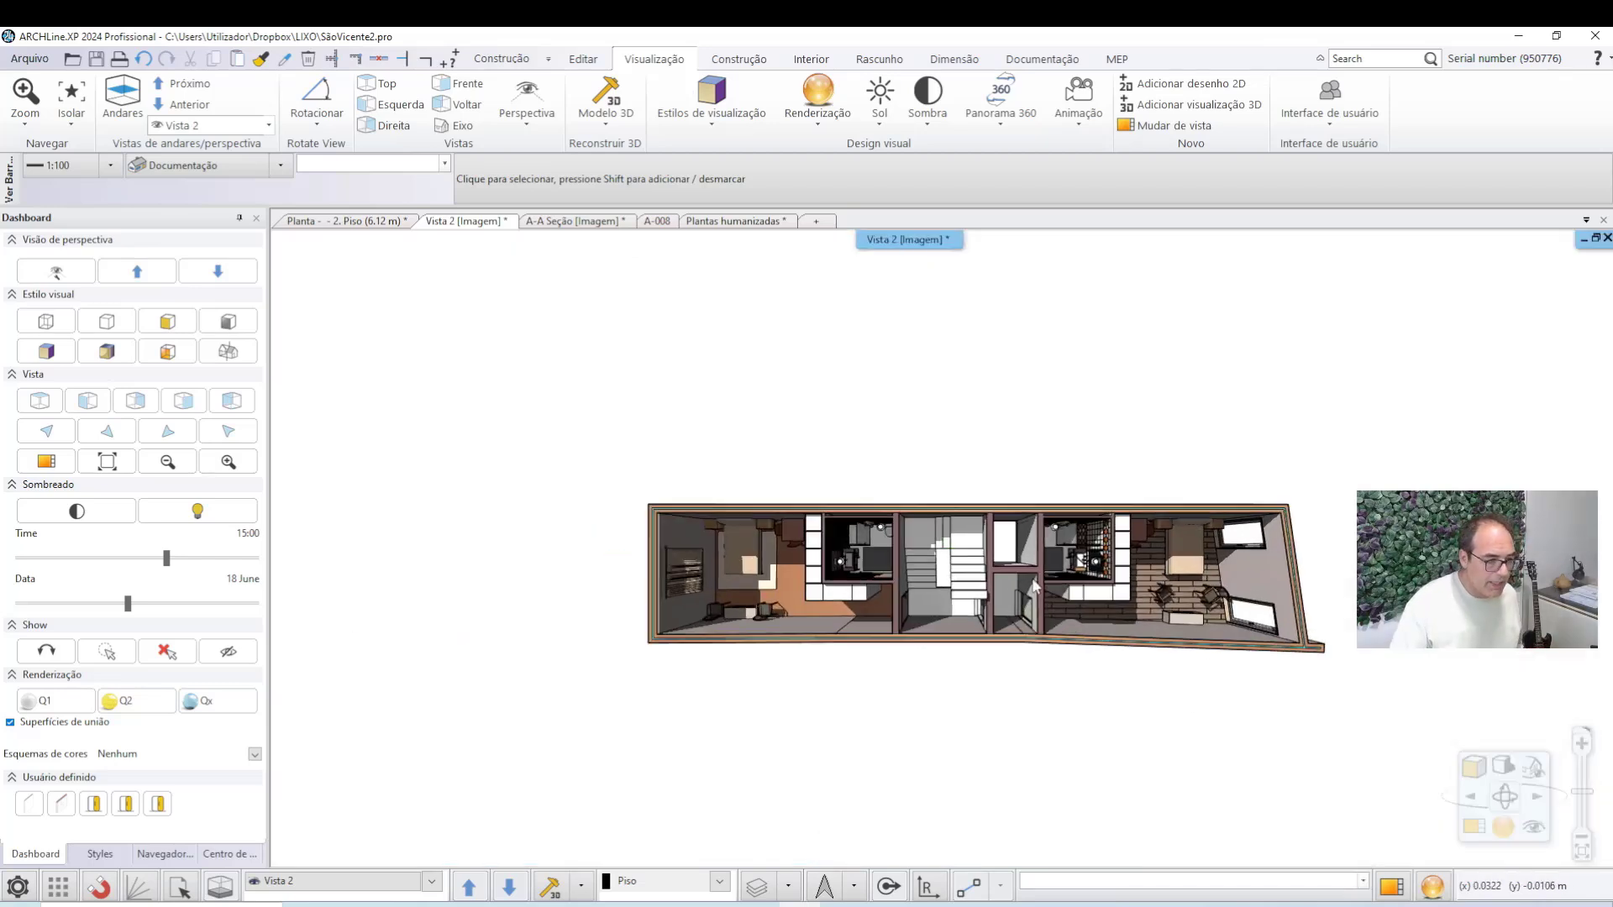
{"action": "scroll", "coordinate": [1035, 586], "scroll_direction": "up", "scroll_amount": 3}
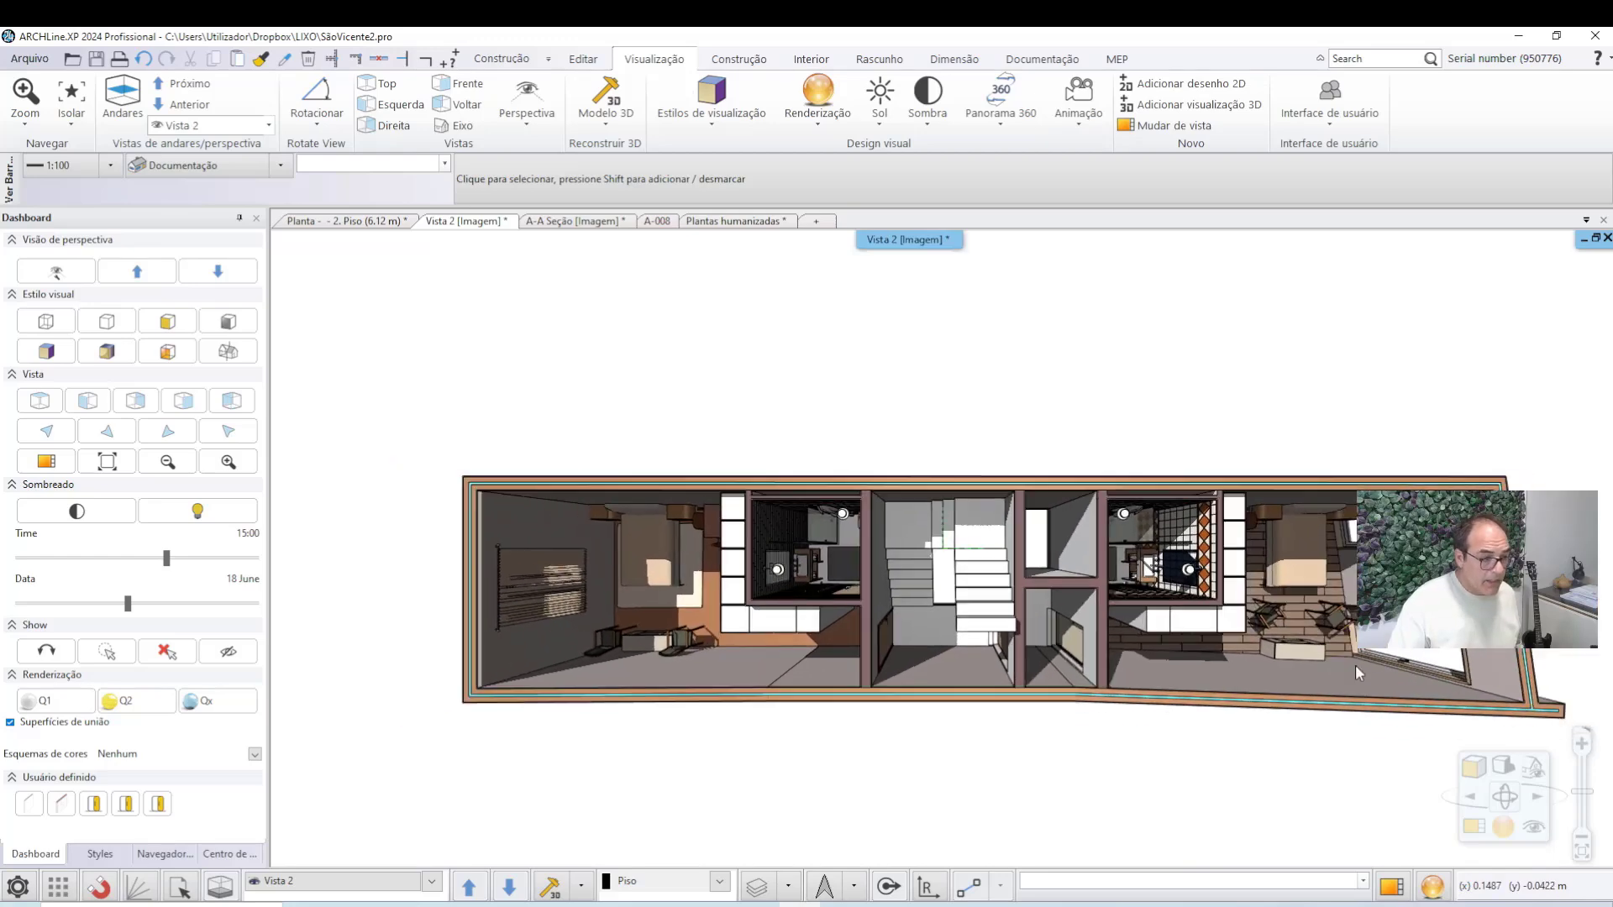
{"action": "scroll", "coordinate": [1356, 665], "scroll_direction": "down", "scroll_amount": 2}
{"action": "scroll", "coordinate": [1176, 591], "scroll_direction": "up", "scroll_amount": 1}
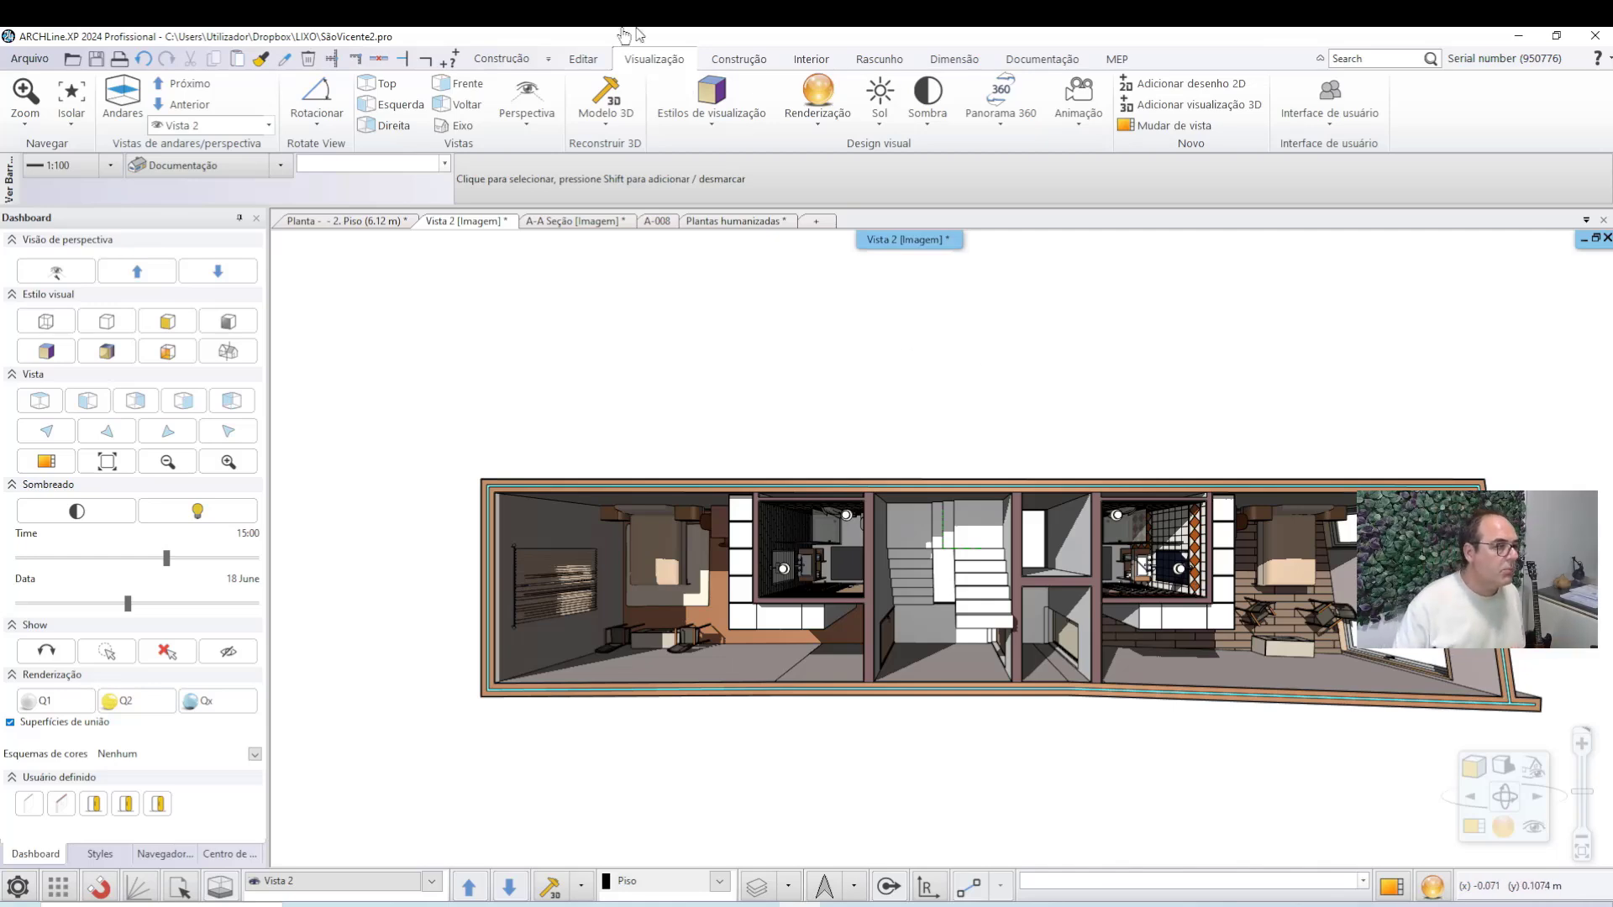
Narrow the camera angle of the Vista 2 perspective and frame the whole floor in the view.
{"action": "left_click", "coordinate": [526, 113]}
{"action": "left_click", "coordinate": [549, 151]}
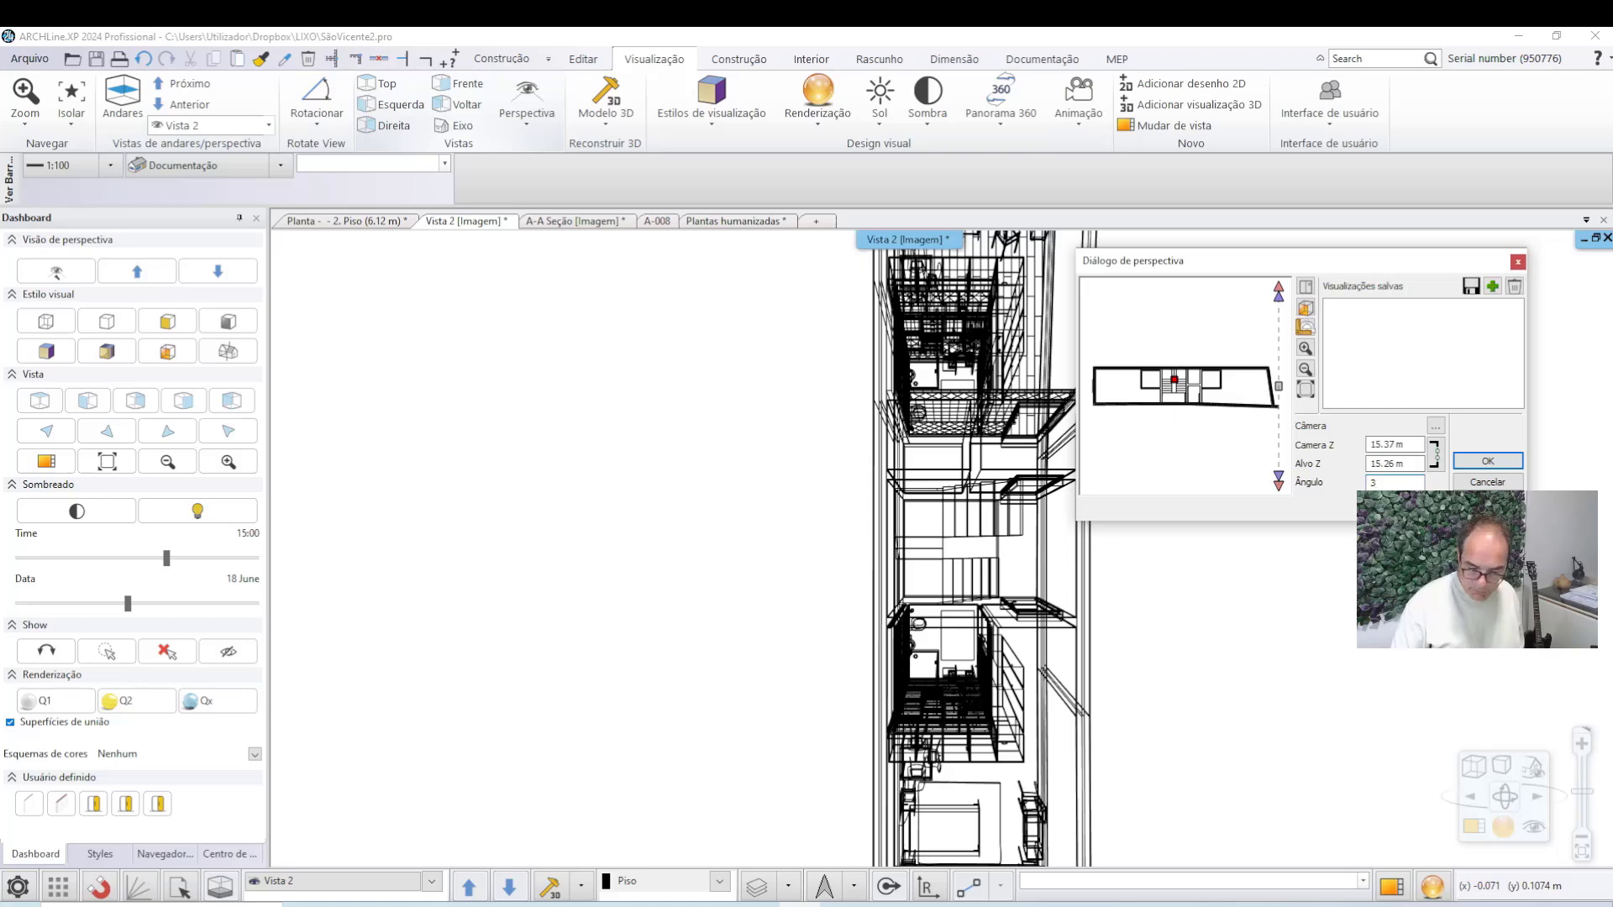
{"action": "left_click", "coordinate": [1494, 462]}
{"action": "scroll", "coordinate": [1022, 470], "scroll_direction": "down", "scroll_amount": 6}
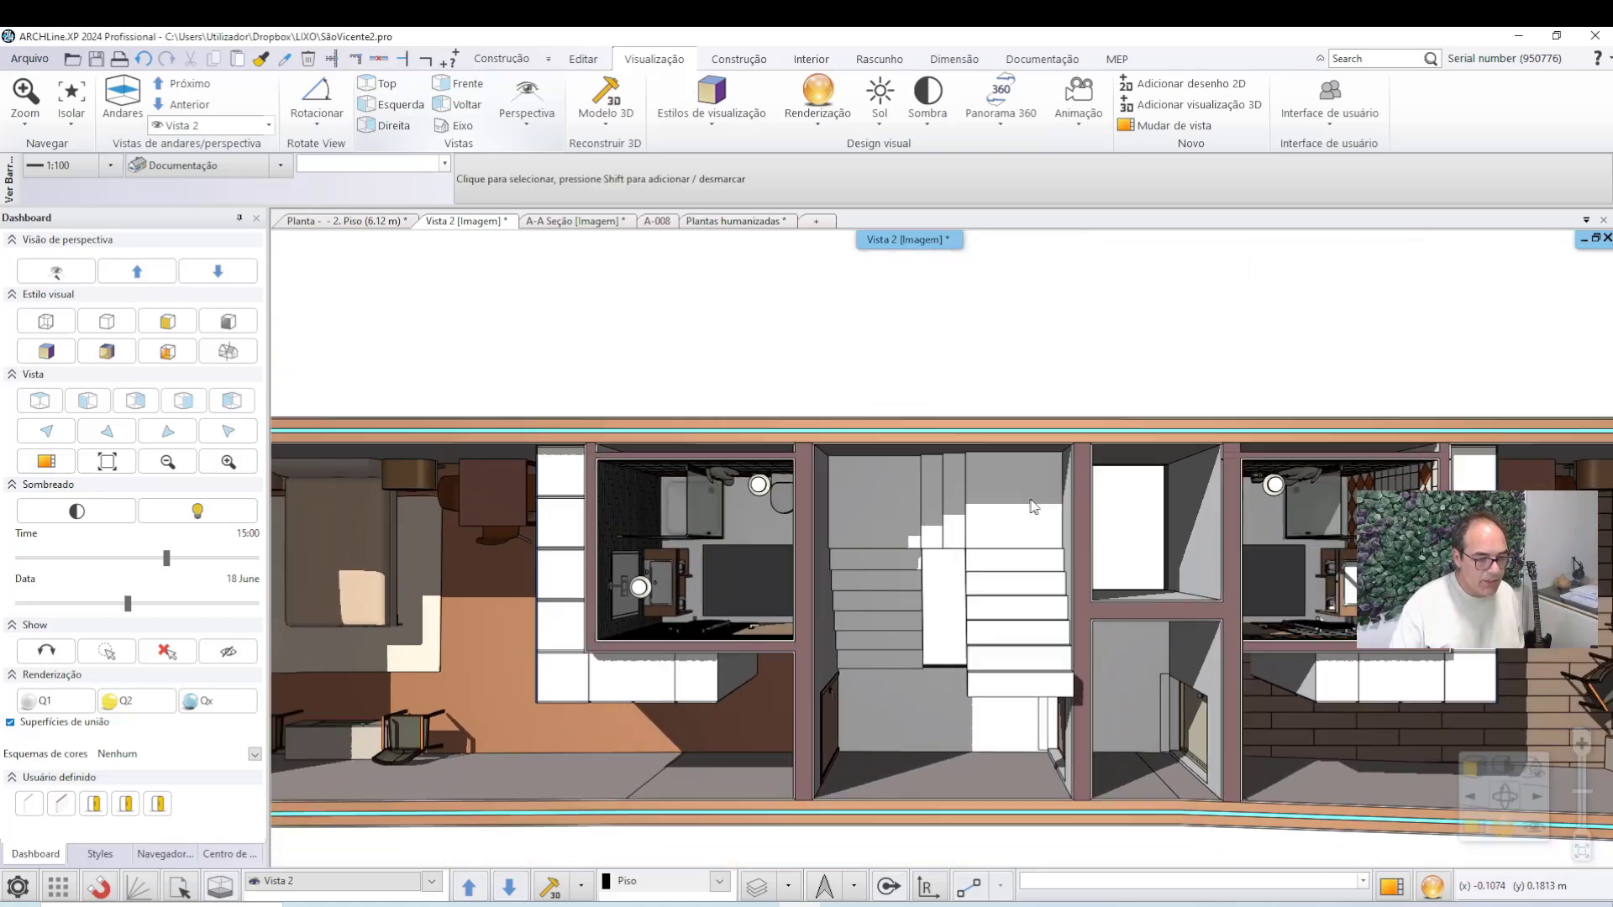
{"action": "scroll", "coordinate": [1025, 518], "scroll_direction": "down", "scroll_amount": 2}
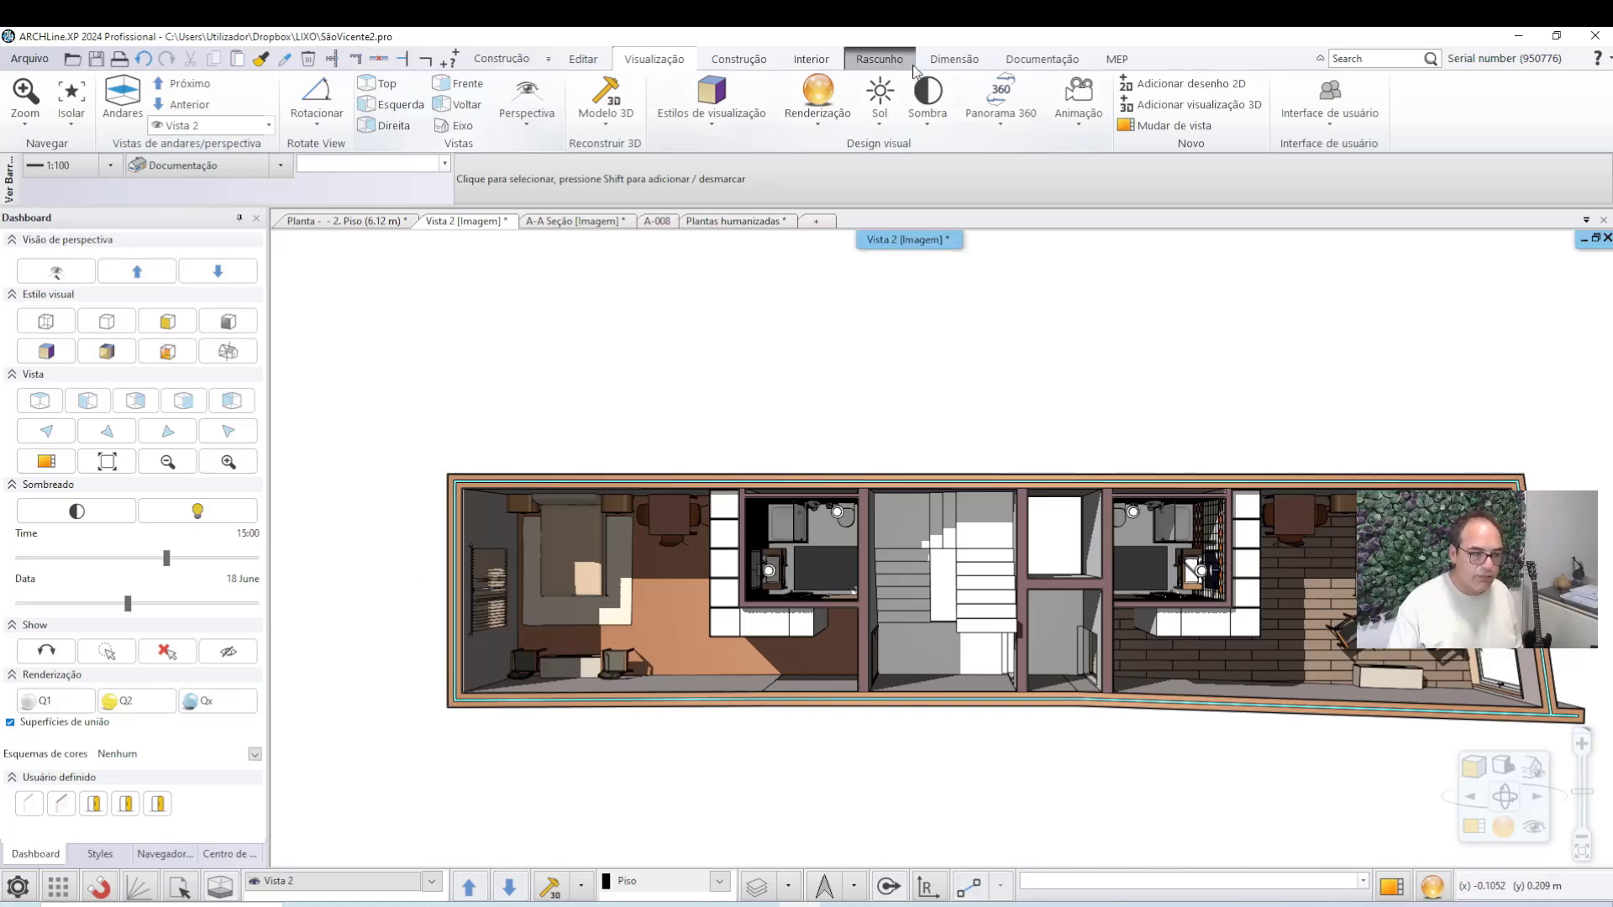
Restore the multi-view arrangement, make the Plantas humanizadas layout the main view and show the project navigator.
{"action": "left_click", "coordinate": [1473, 828]}
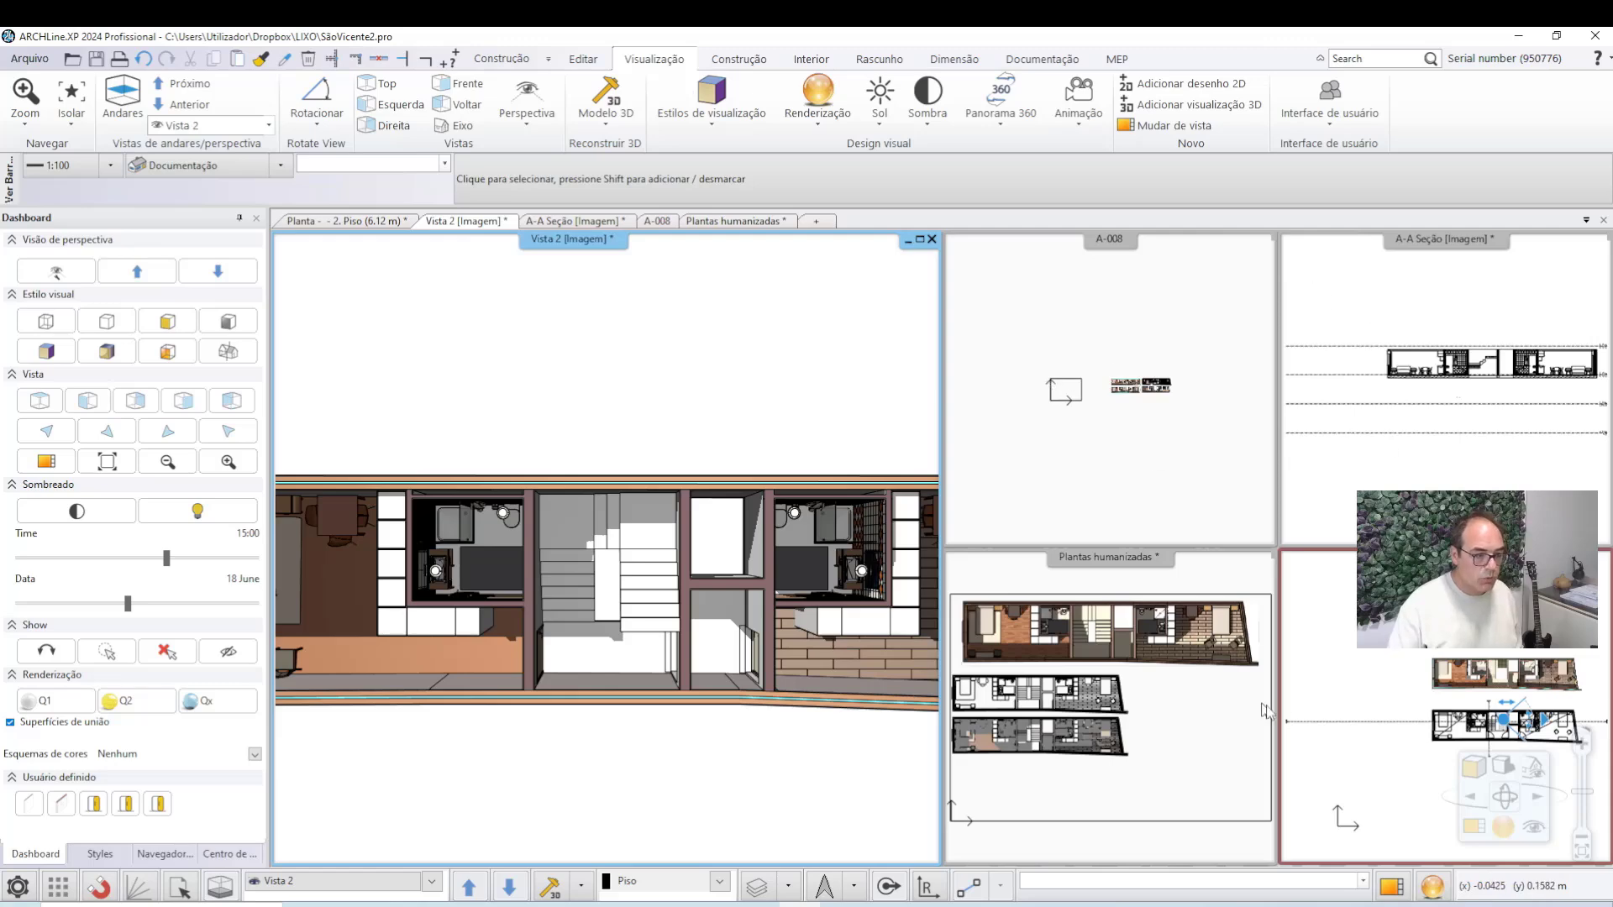
{"action": "left_click", "coordinate": [1244, 616]}
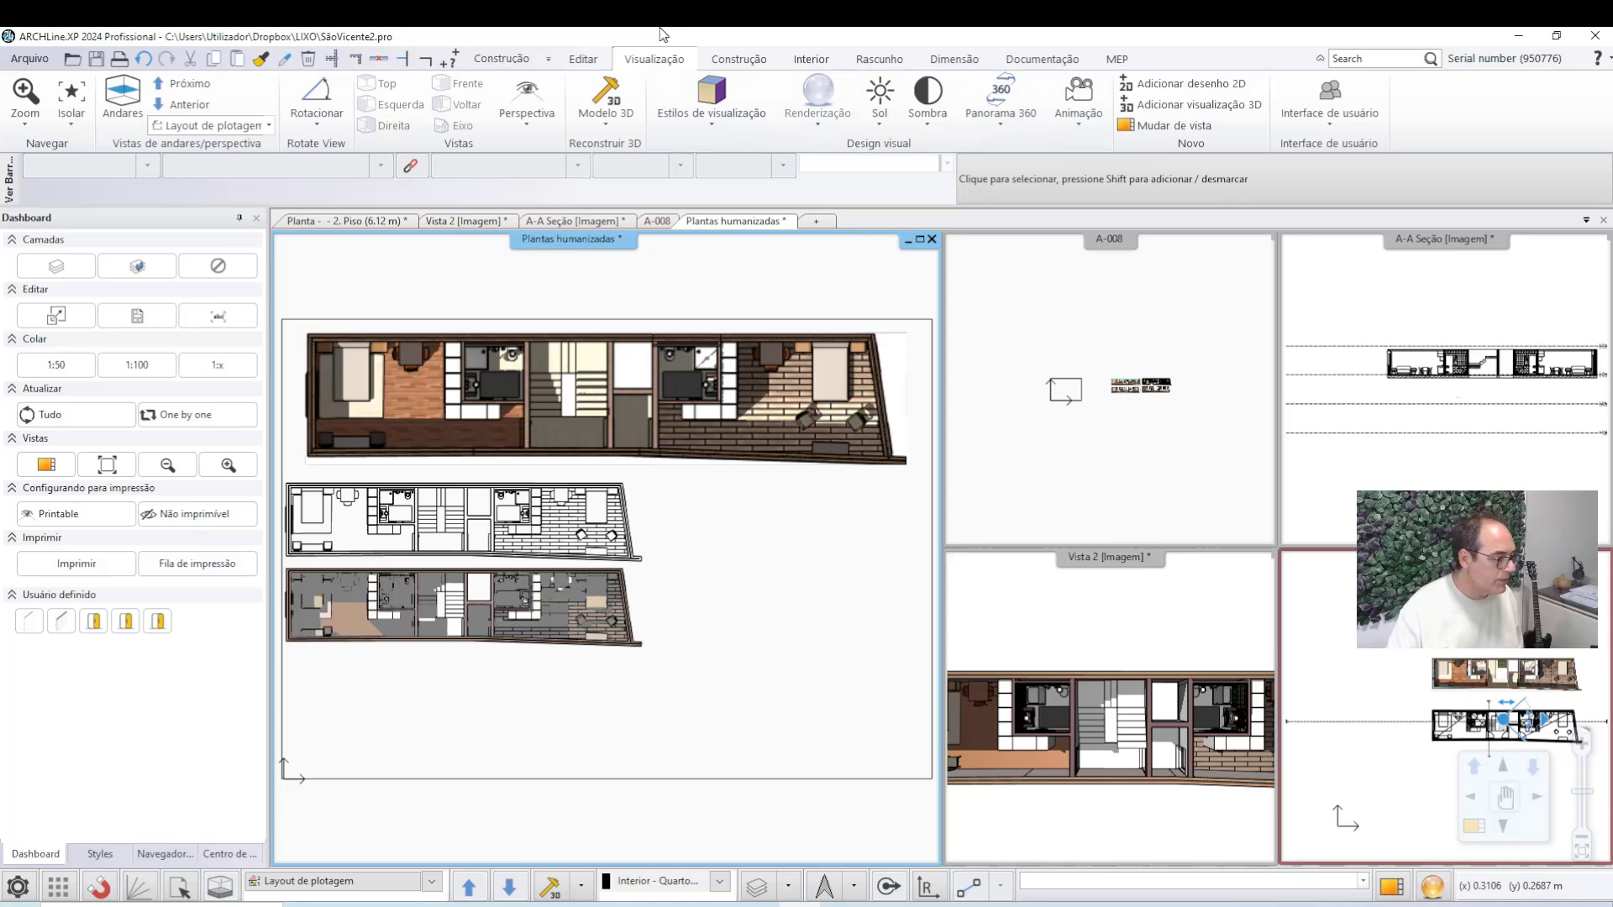
{"action": "left_click", "coordinate": [165, 854]}
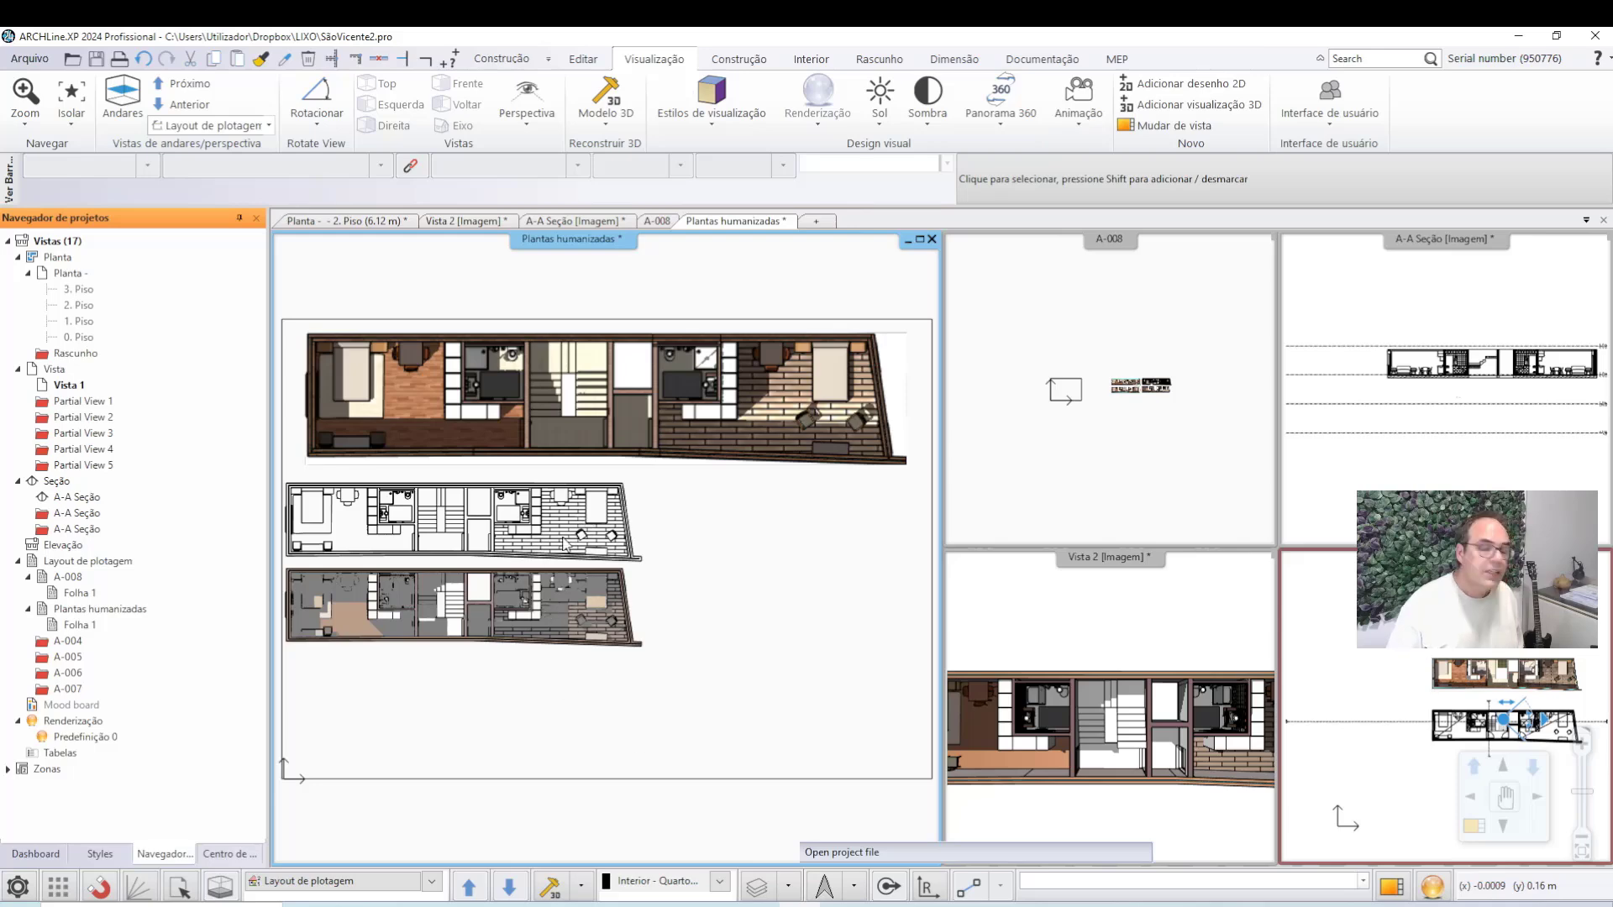
Paste the Vista 2 perspective image onto the sheet, sized from near the sheet's lower-left corner to the shaded plan's lower-right corner.
{"action": "key", "text": "ctrl+v"}
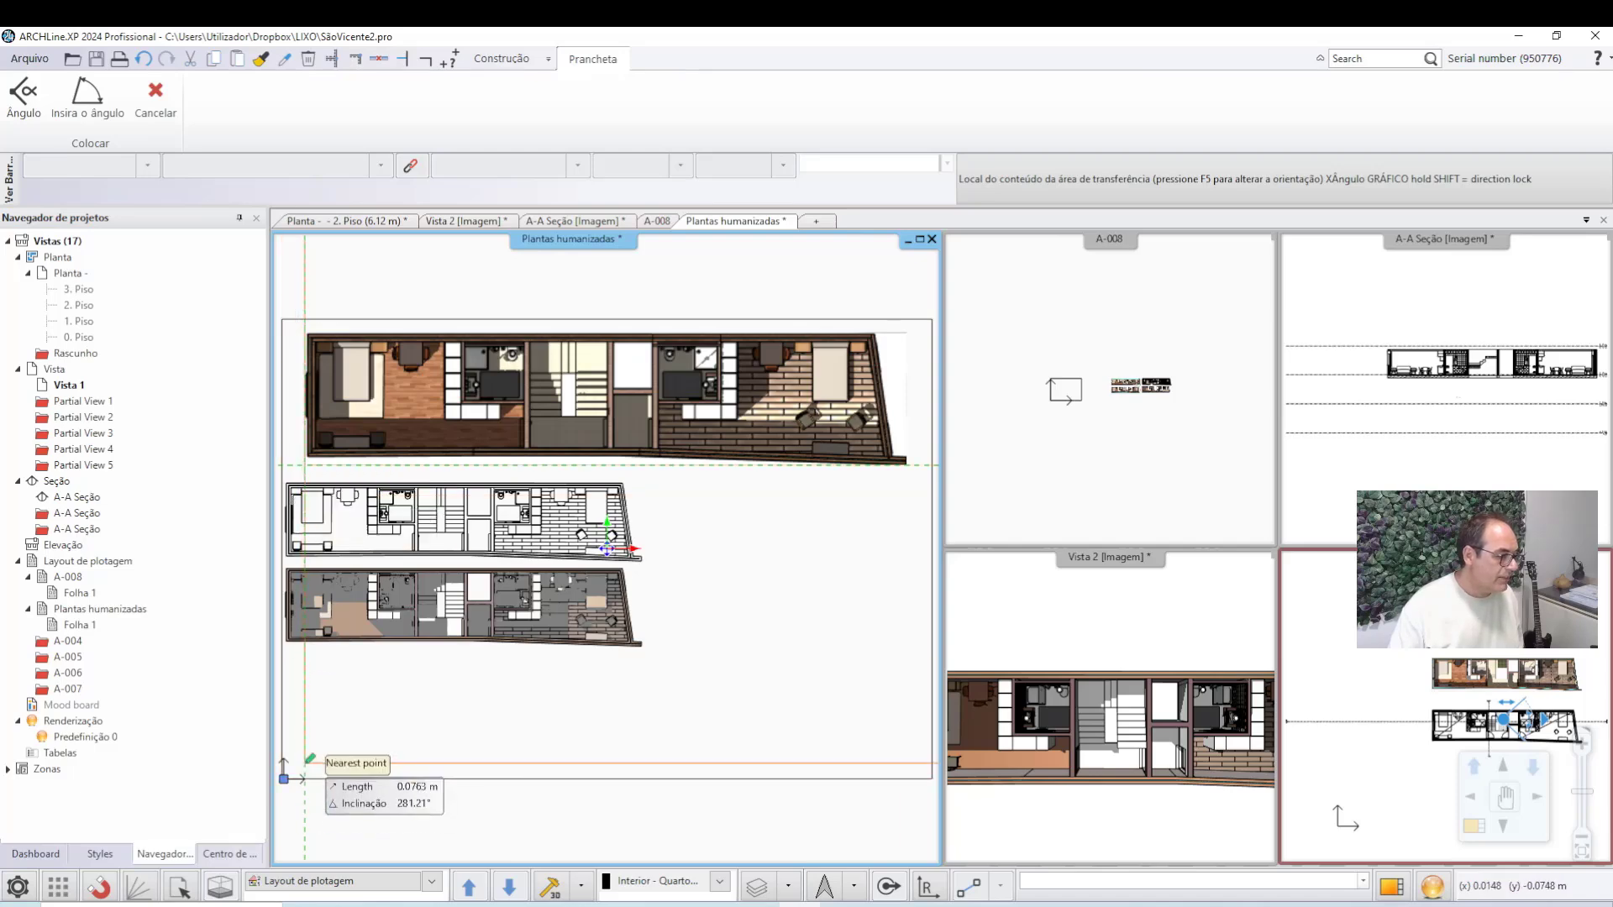
{"action": "left_click", "coordinate": [305, 763]}
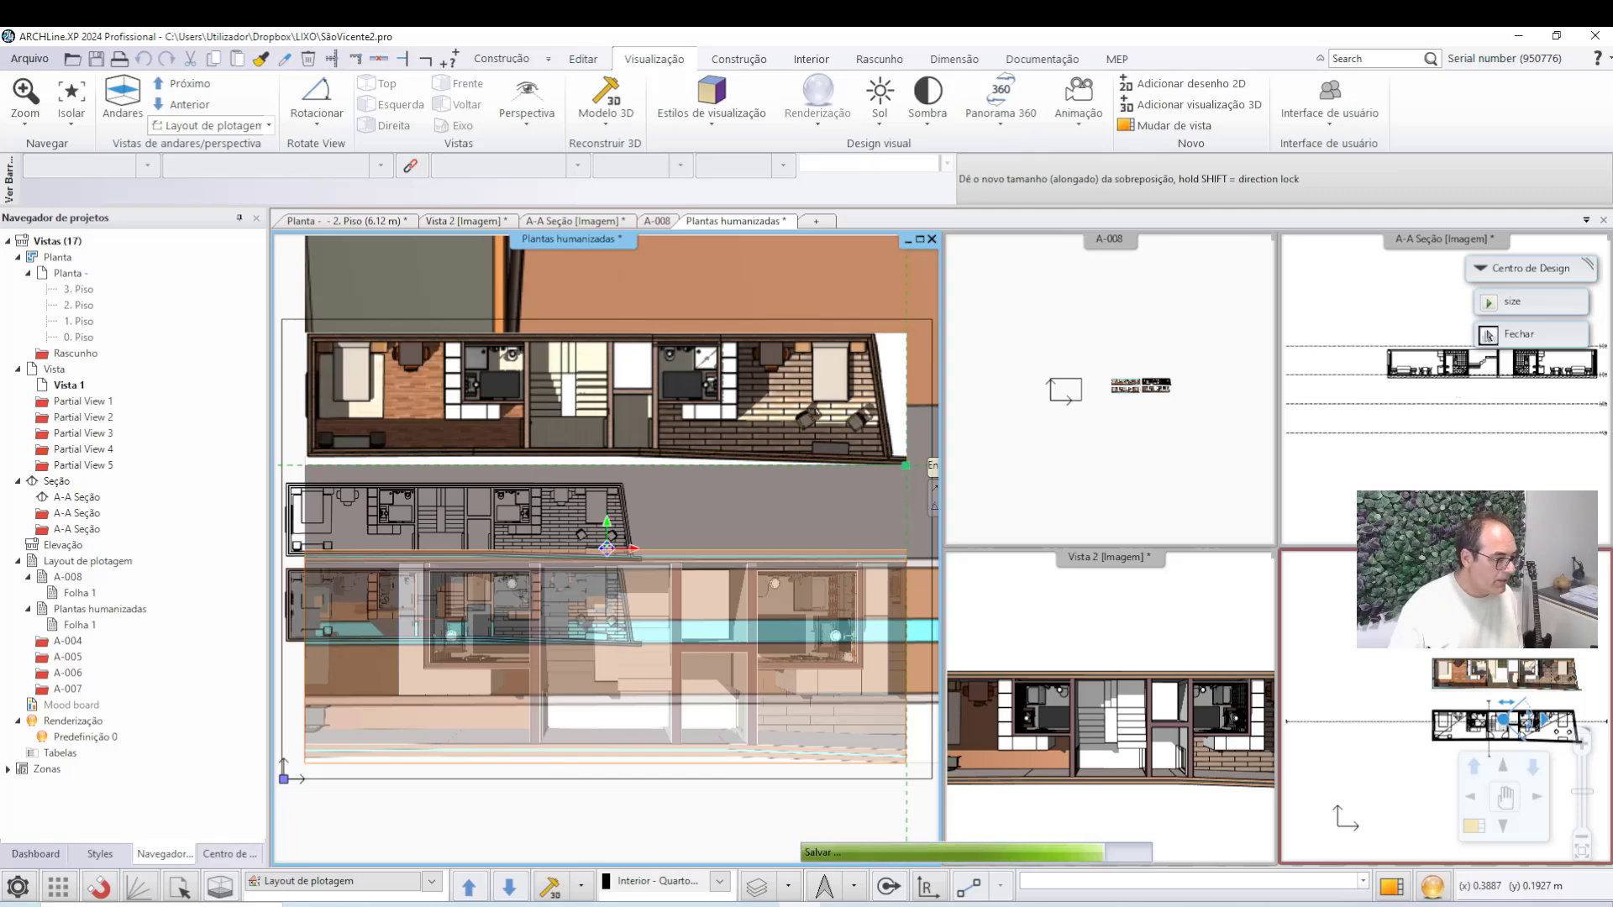
{"action": "left_click", "coordinate": [906, 465]}
{"action": "scroll", "coordinate": [771, 593], "scroll_direction": "down", "scroll_amount": 5}
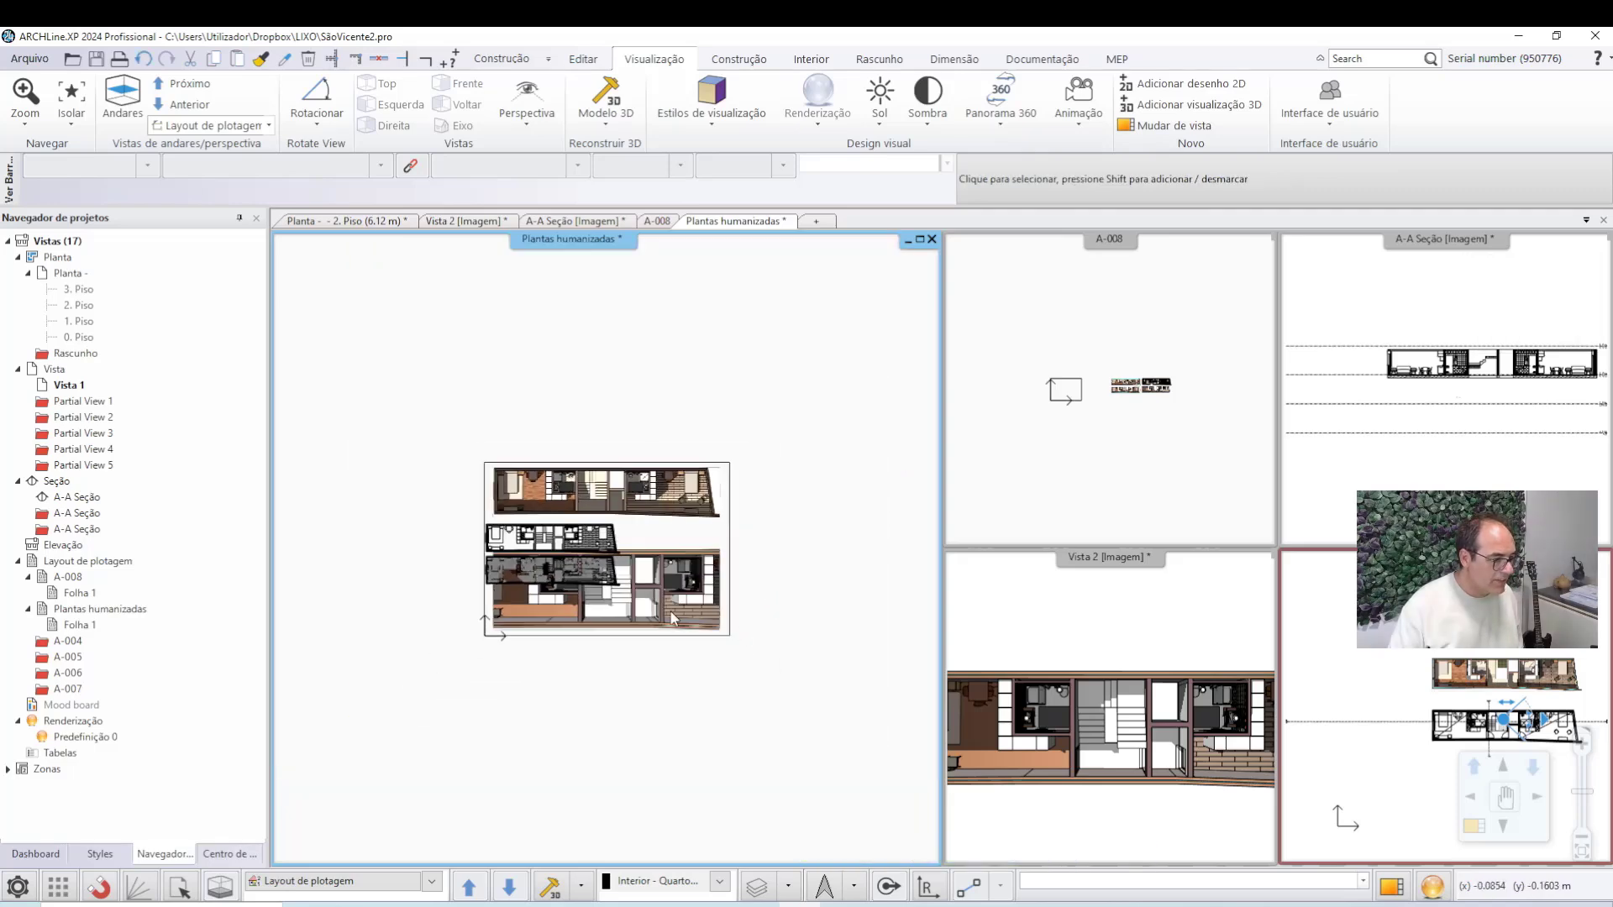
Reframe the Vista 2 perspective so the entire floor fits inside the view.
{"action": "middle_click_drag", "start_coordinate": [670, 619], "coordinate": [694, 548]}
{"action": "left_click", "coordinate": [1121, 670]}
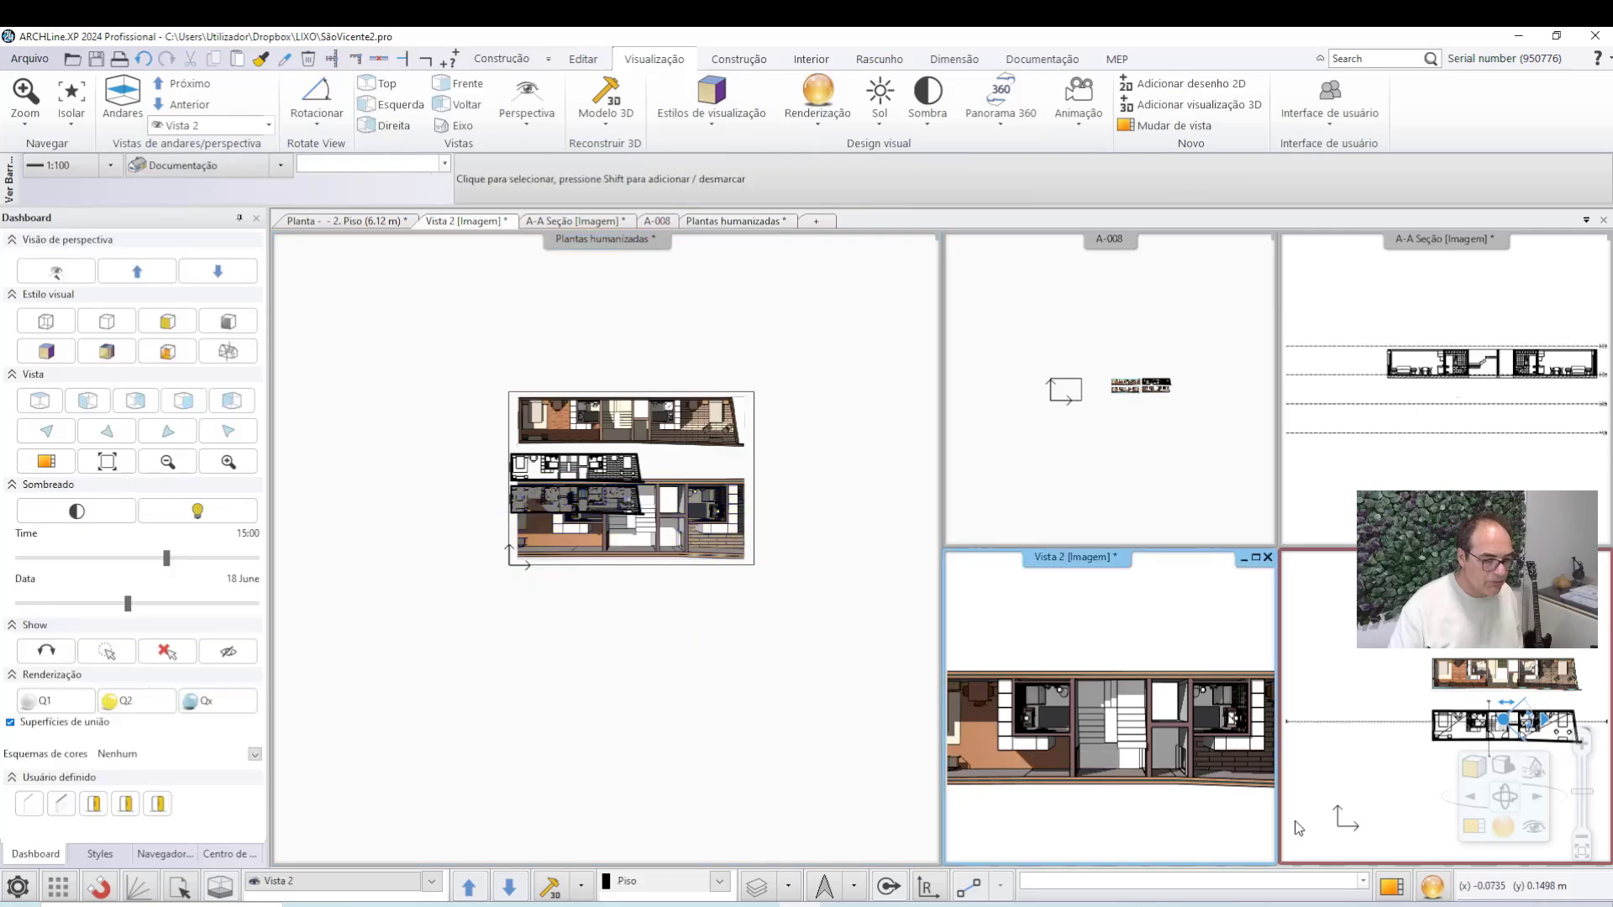
{"action": "scroll", "coordinate": [1143, 748], "scroll_direction": "down", "scroll_amount": 1}
{"action": "scroll", "coordinate": [1142, 748], "scroll_direction": "down", "scroll_amount": 4}
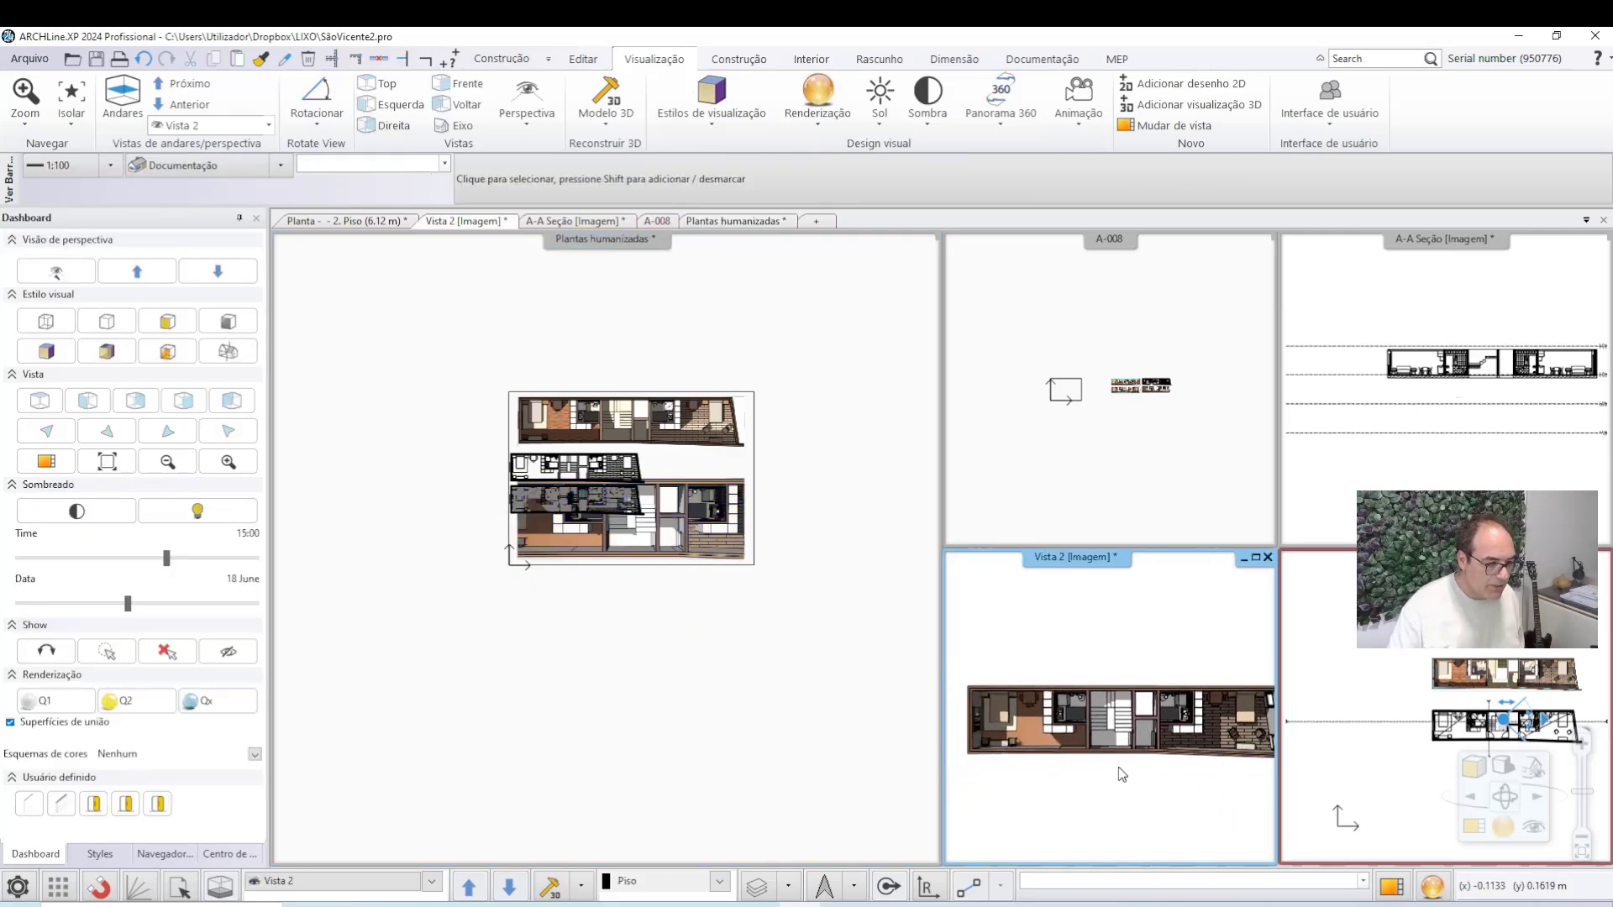
{"action": "scroll", "coordinate": [1150, 779], "scroll_direction": "down", "scroll_amount": 1}
Remove the cropped perspective from the Plantas humanizadas sheet and paste the reframed Vista 2 image below the hatched plan, near the sheet's lower edge.
{"action": "left_click", "coordinate": [708, 551]}
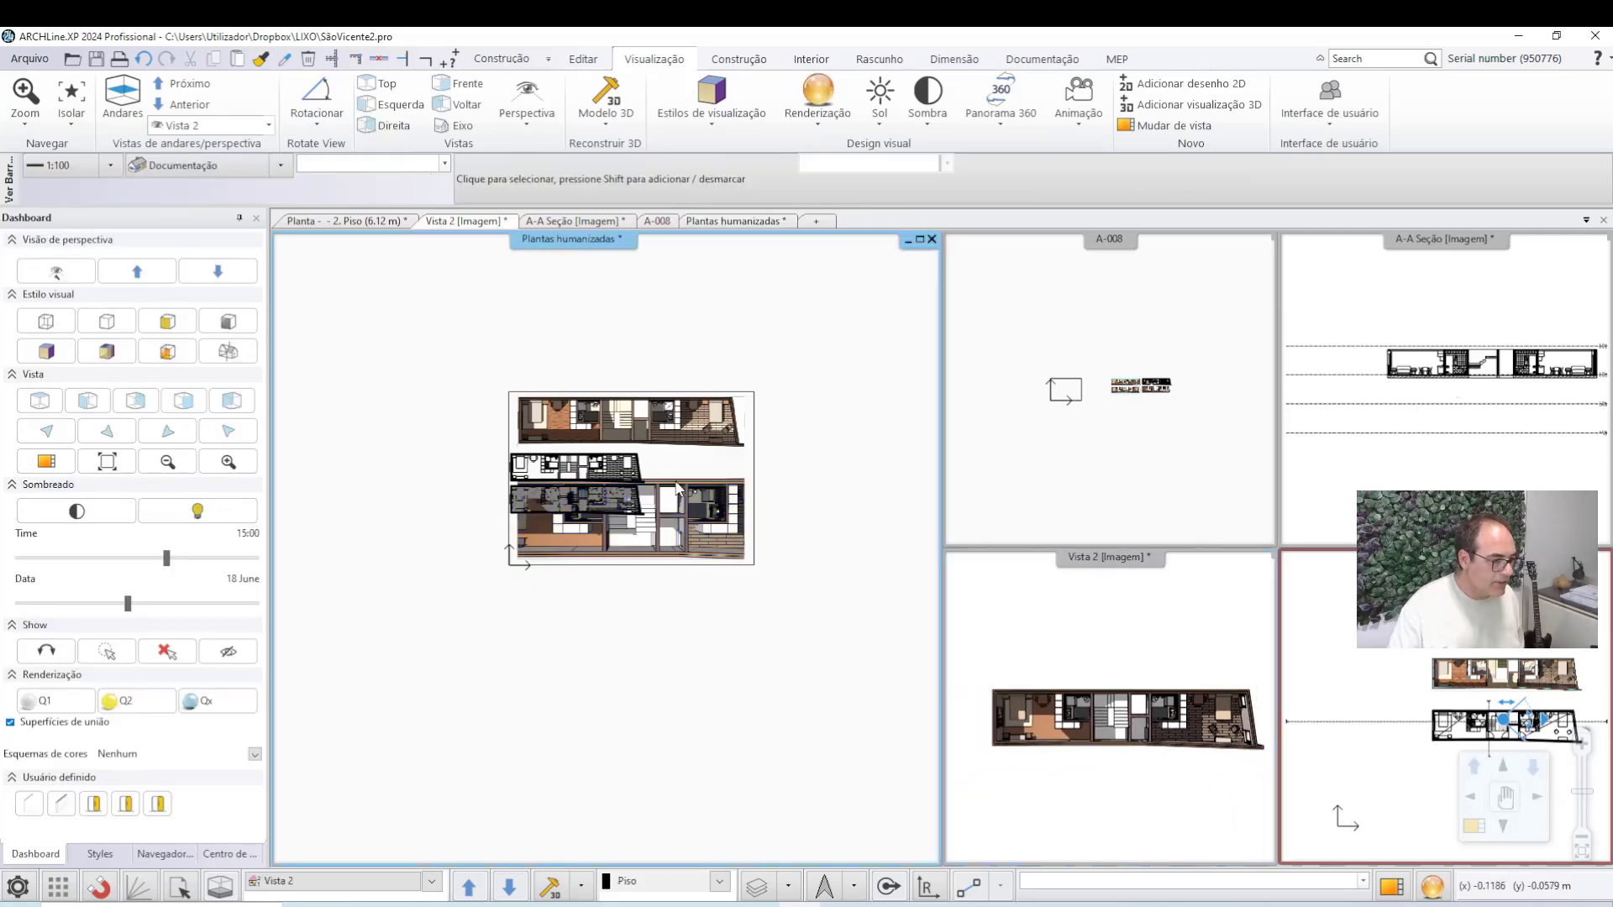
{"action": "left_click", "coordinate": [746, 638]}
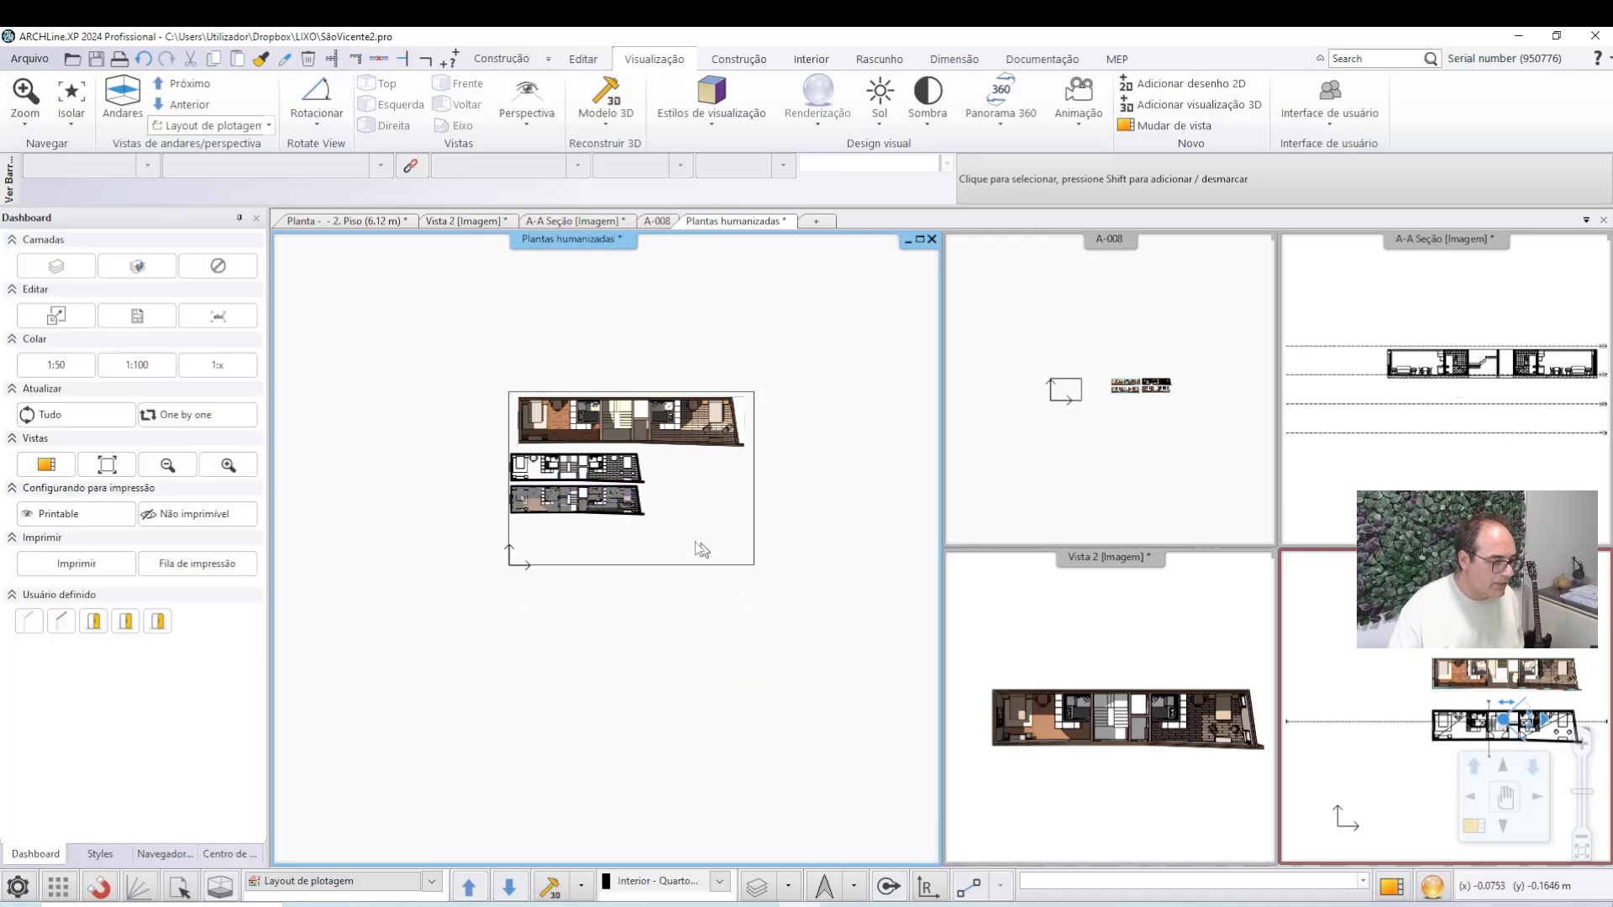
{"action": "scroll", "coordinate": [698, 540], "scroll_direction": "up", "scroll_amount": 3}
{"action": "mouse_move", "coordinate": [699, 541]}
{"action": "middle_mouse_down"}
{"action": "mouse_move", "coordinate": [661, 536]}
{"action": "mouse_move", "coordinate": [750, 500]}
{"action": "middle_mouse_up"}
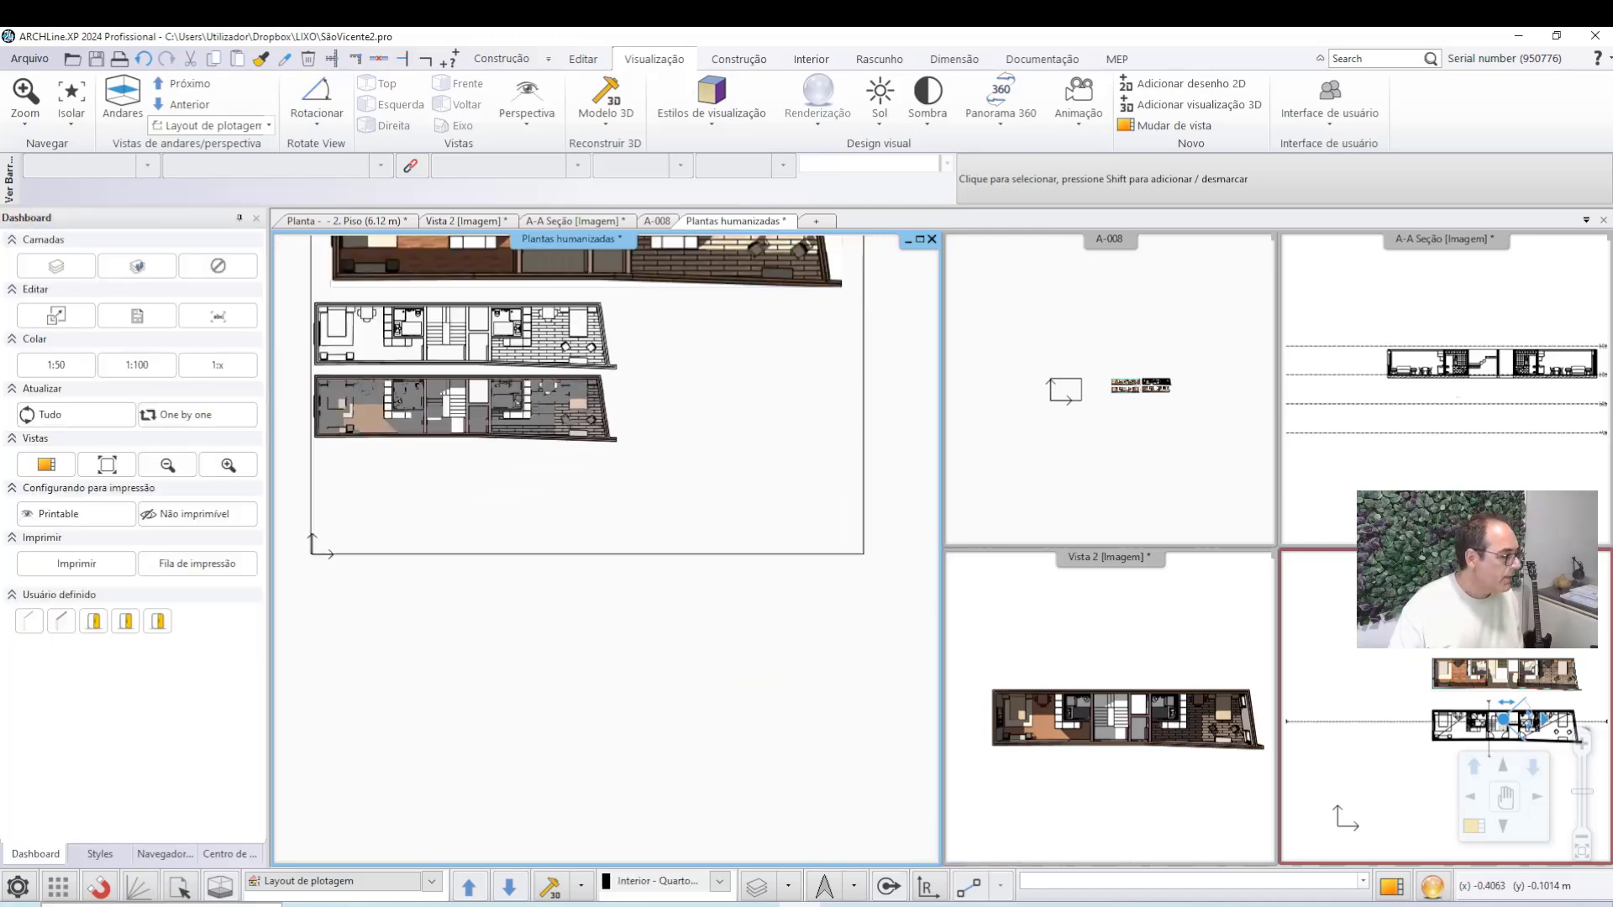
{"action": "left_click", "coordinate": [156, 854]}
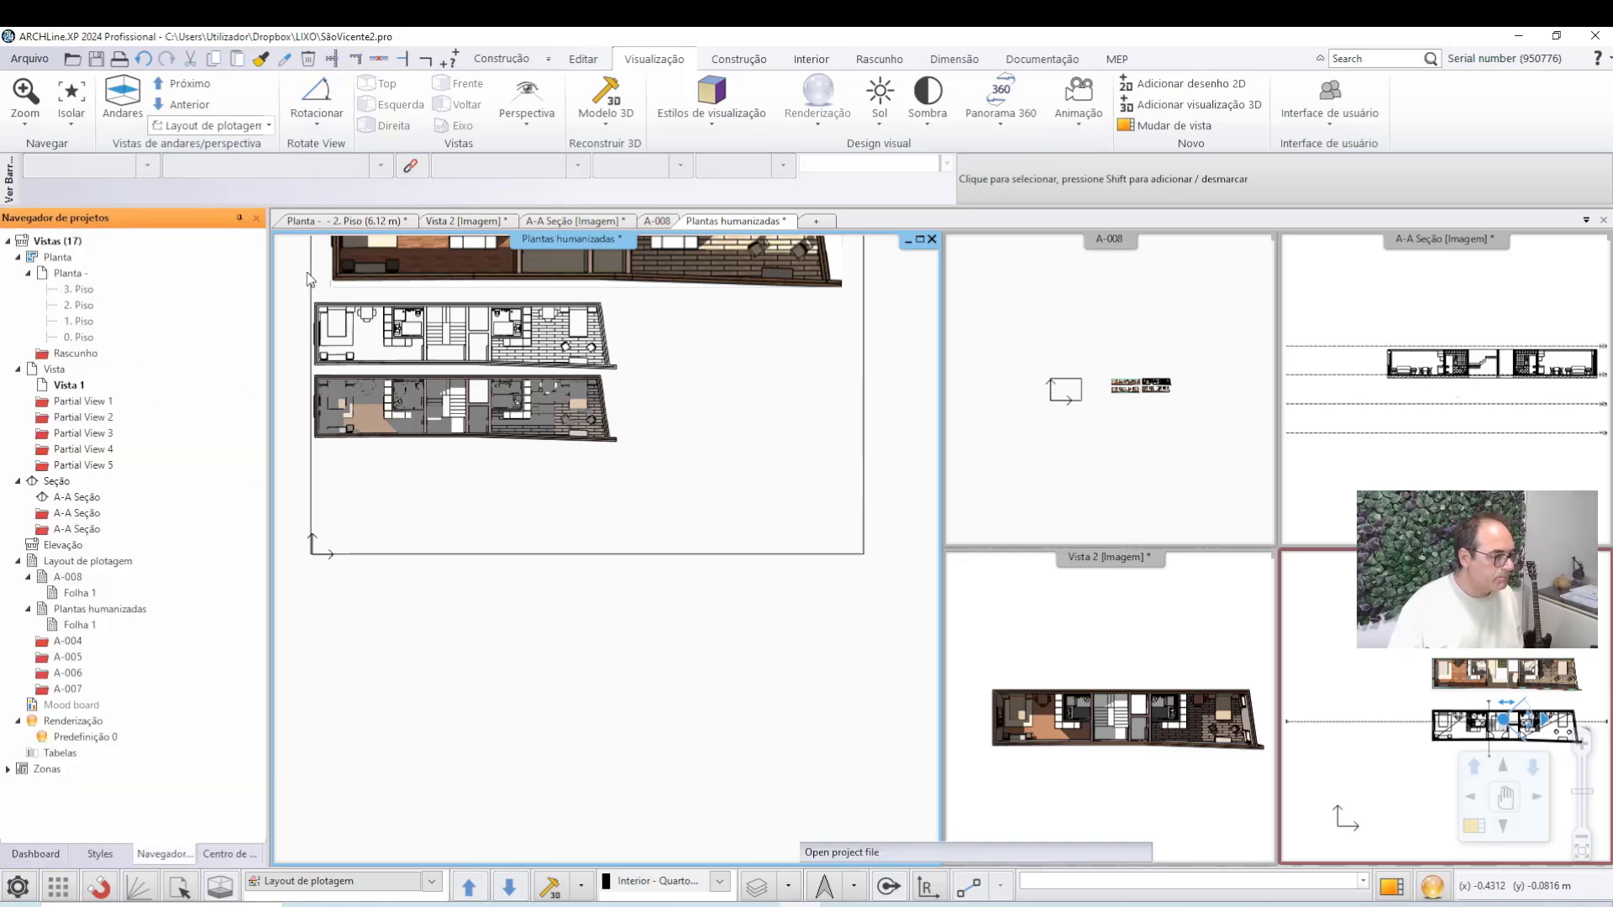
{"action": "key", "text": "ctrl+v"}
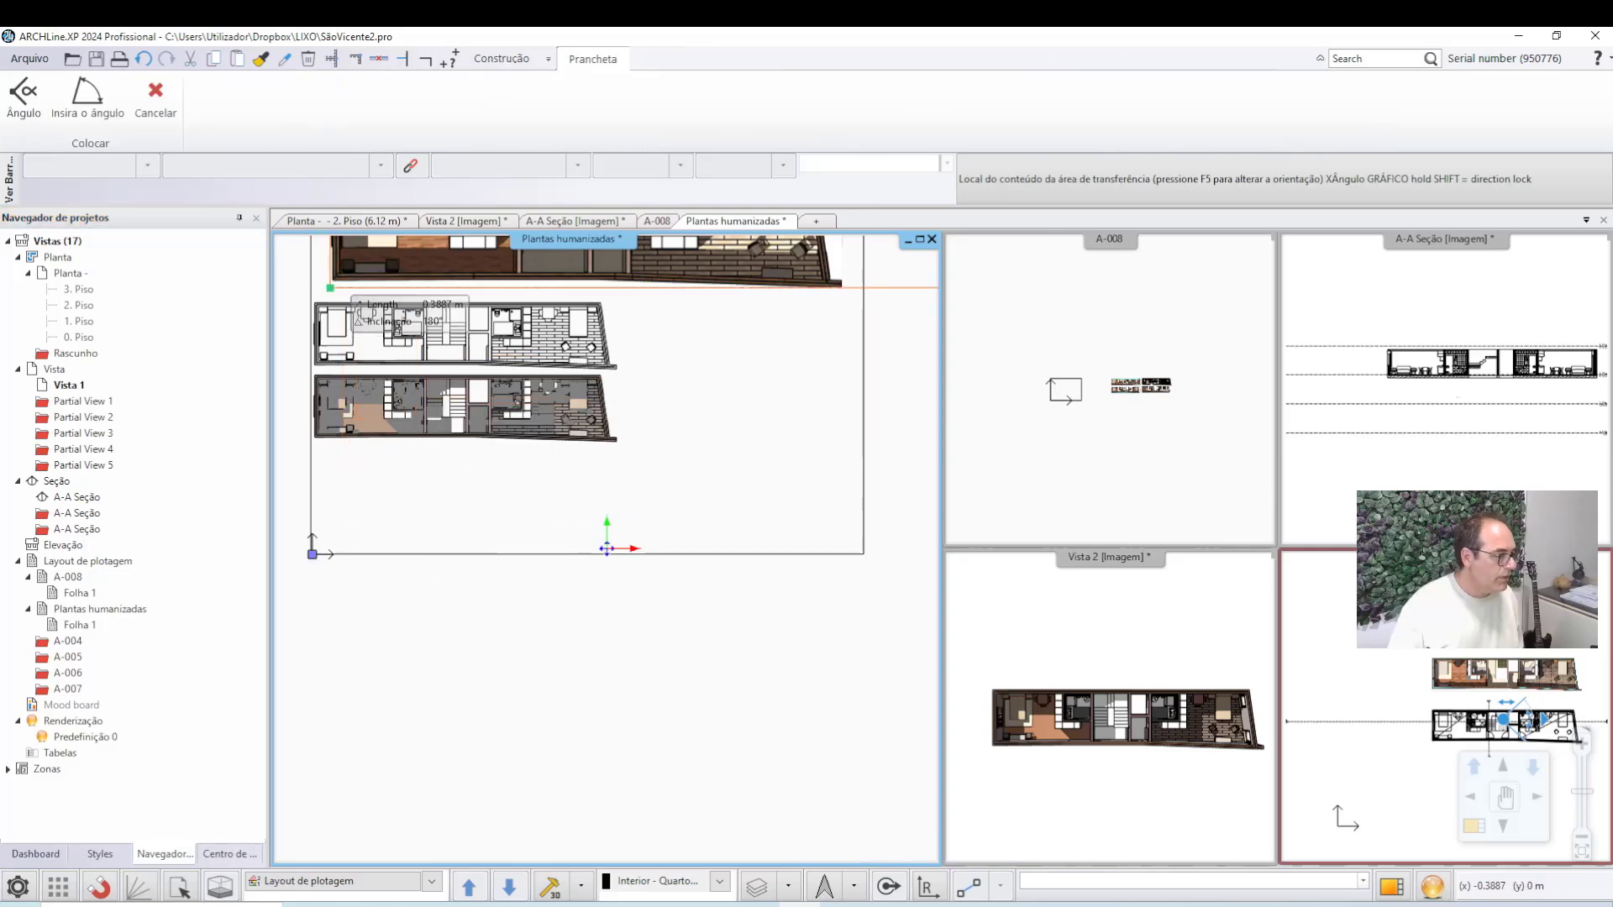
{"action": "left_click", "coordinate": [330, 536]}
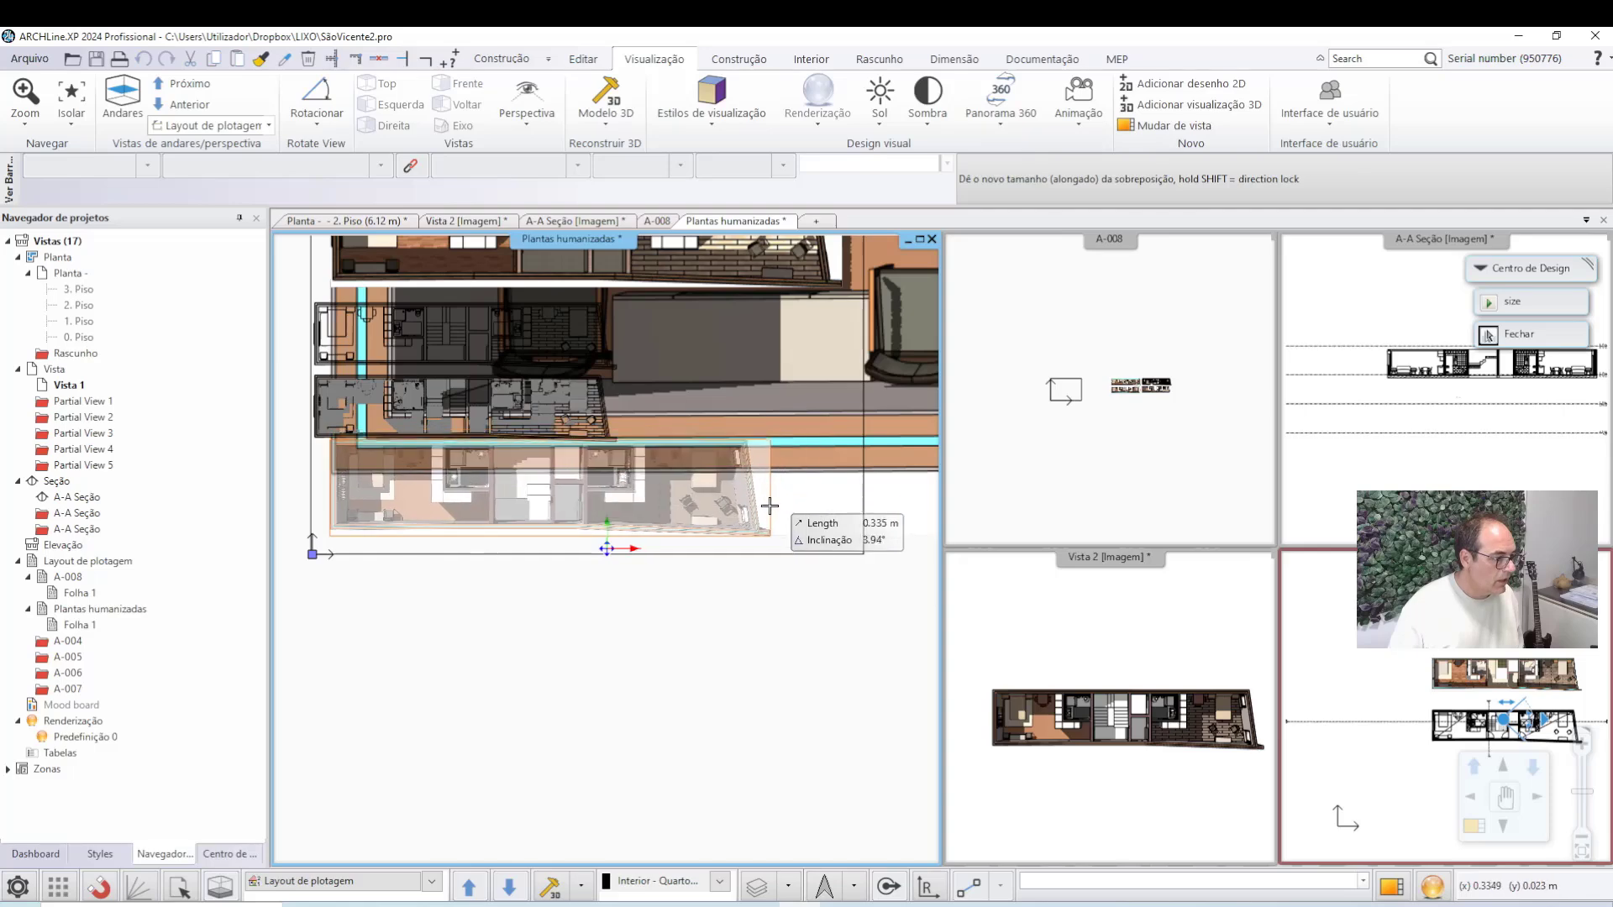
{"action": "left_click", "coordinate": [725, 508]}
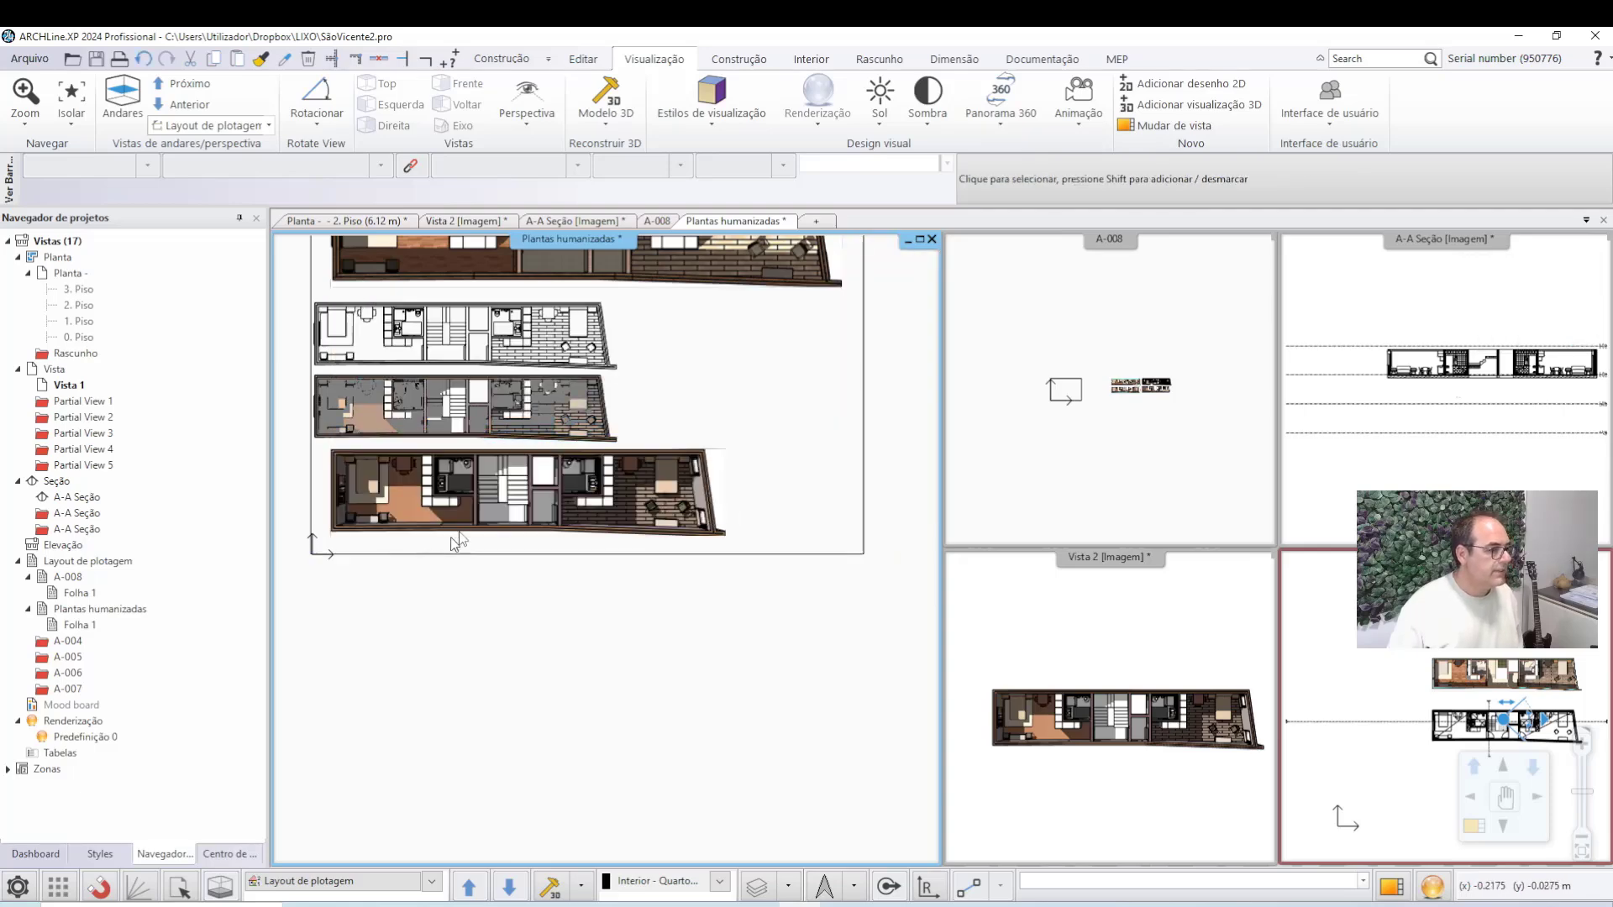
Examine the pasted perspective image and the vector plans on the sheet up close to compare their detail and sharpness.
{"action": "scroll", "coordinate": [458, 541], "scroll_direction": "up", "scroll_amount": 10}
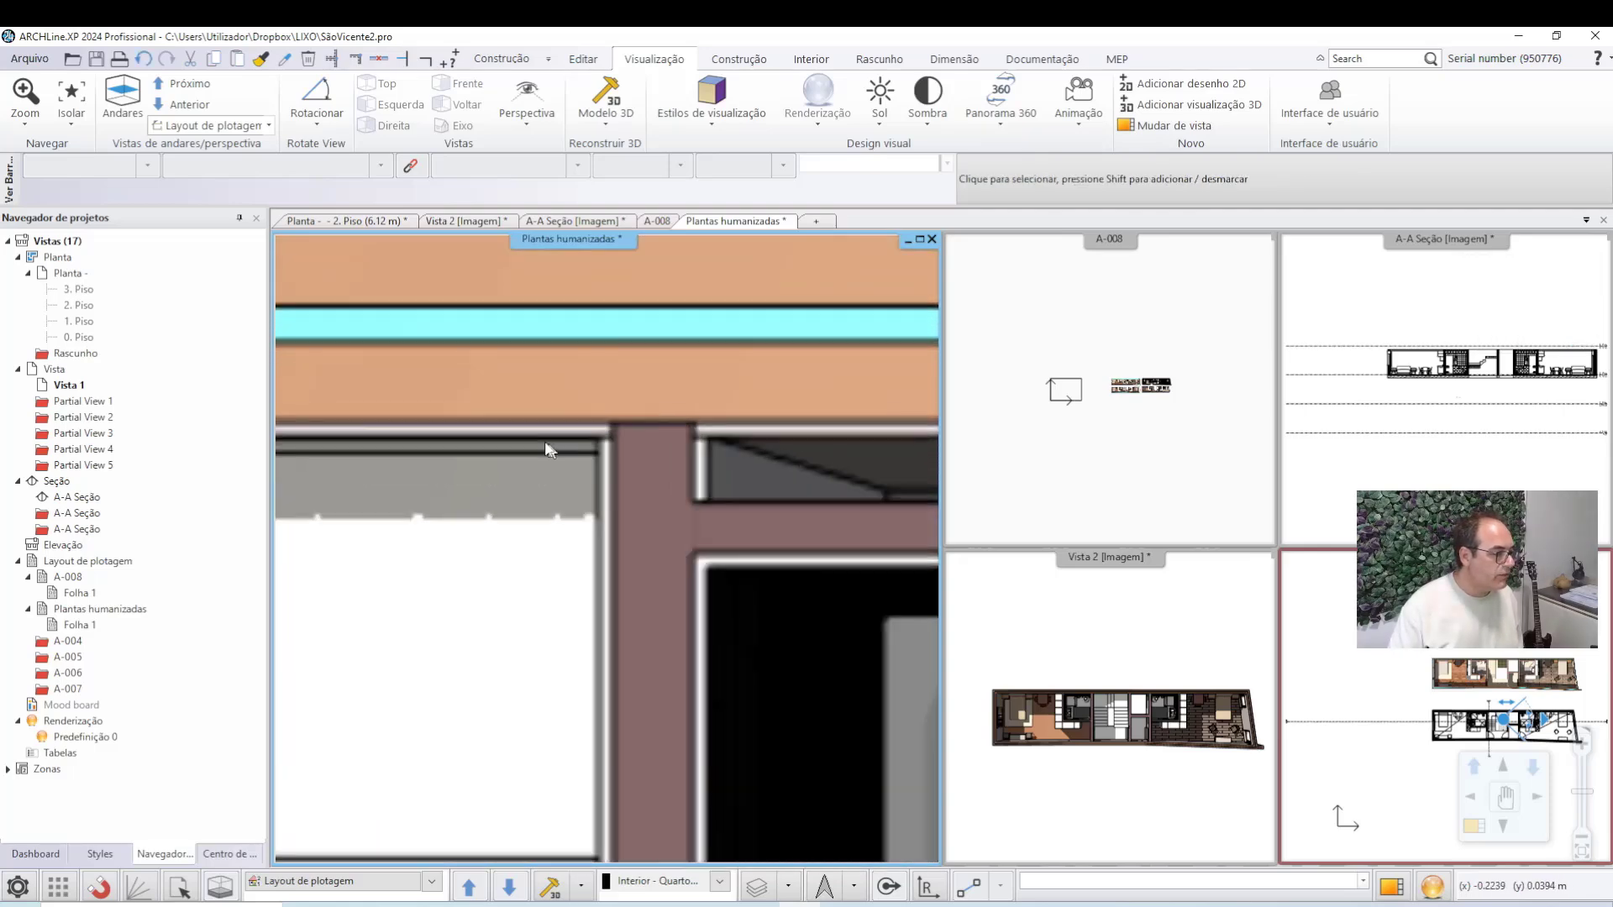
{"action": "scroll", "coordinate": [579, 467], "scroll_direction": "up", "scroll_amount": 1}
{"action": "scroll", "coordinate": [620, 492], "scroll_direction": "down", "scroll_amount": 10}
{"action": "scroll", "coordinate": [602, 546], "scroll_direction": "up", "scroll_amount": 6}
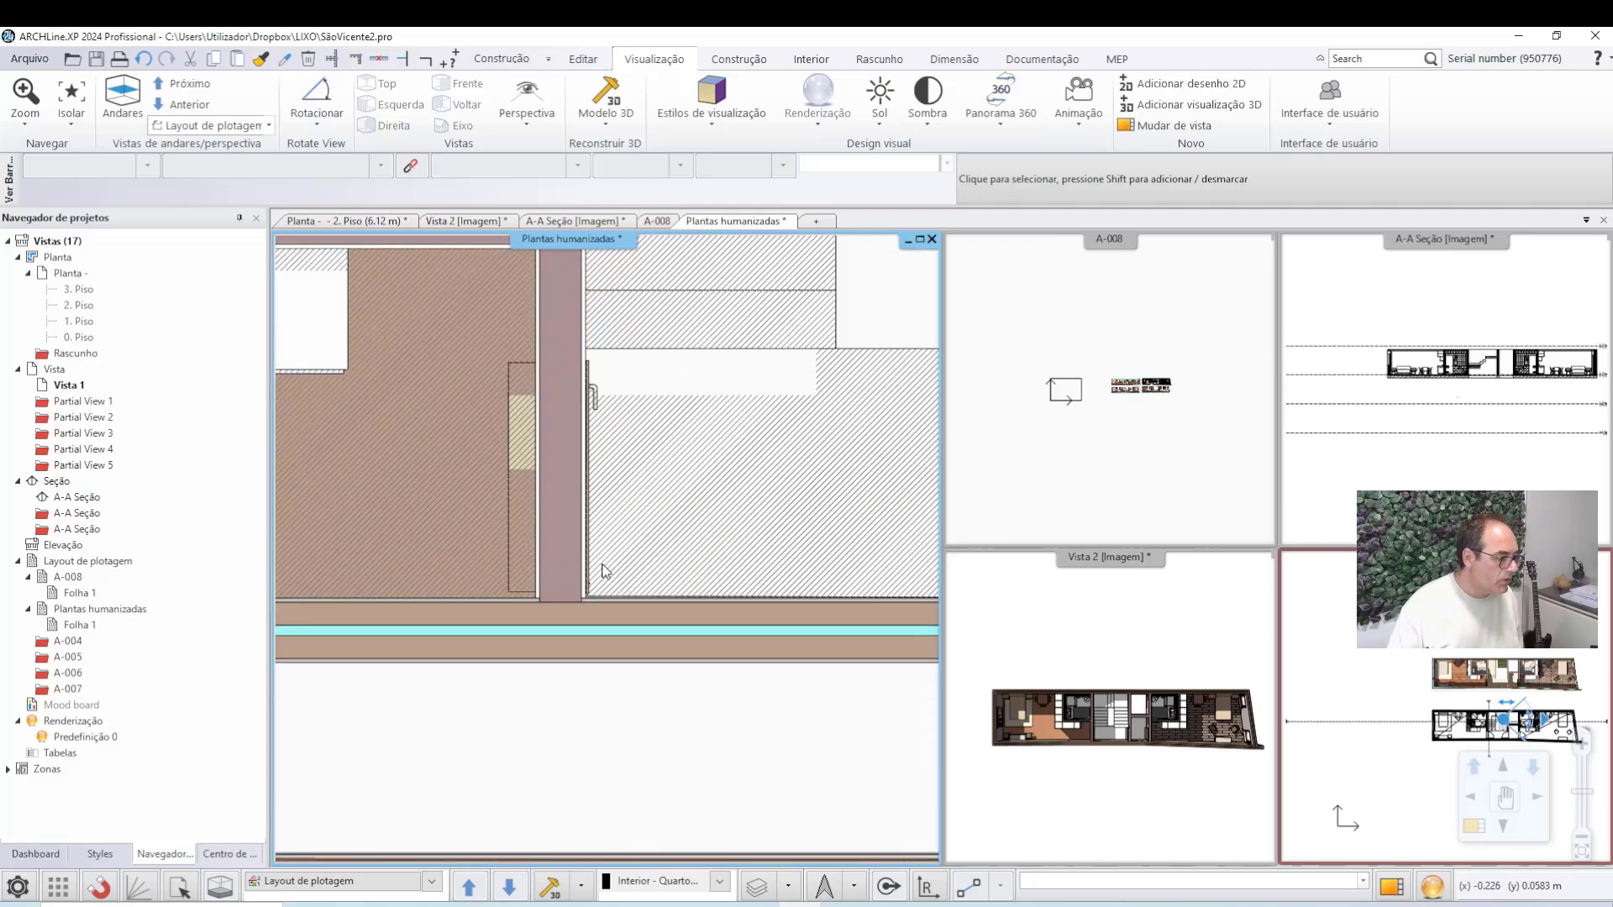
{"action": "scroll", "coordinate": [602, 571], "scroll_direction": "down", "scroll_amount": 8}
{"action": "scroll", "coordinate": [571, 563], "scroll_direction": "up", "scroll_amount": 2}
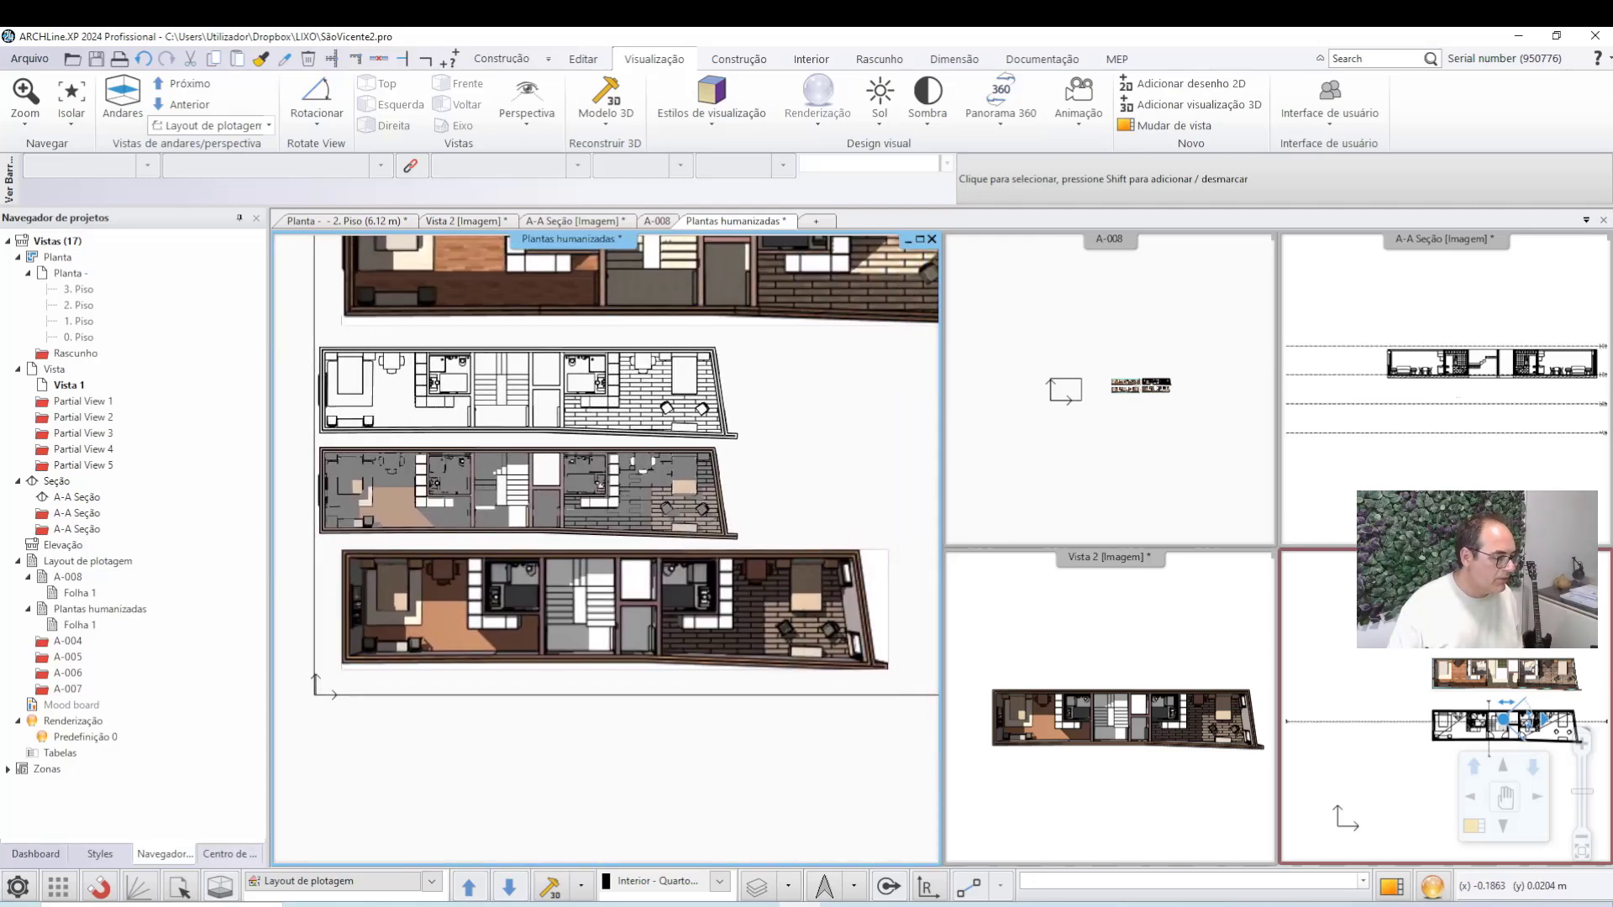
{"action": "scroll", "coordinate": [729, 552], "scroll_direction": "up", "scroll_amount": 4}
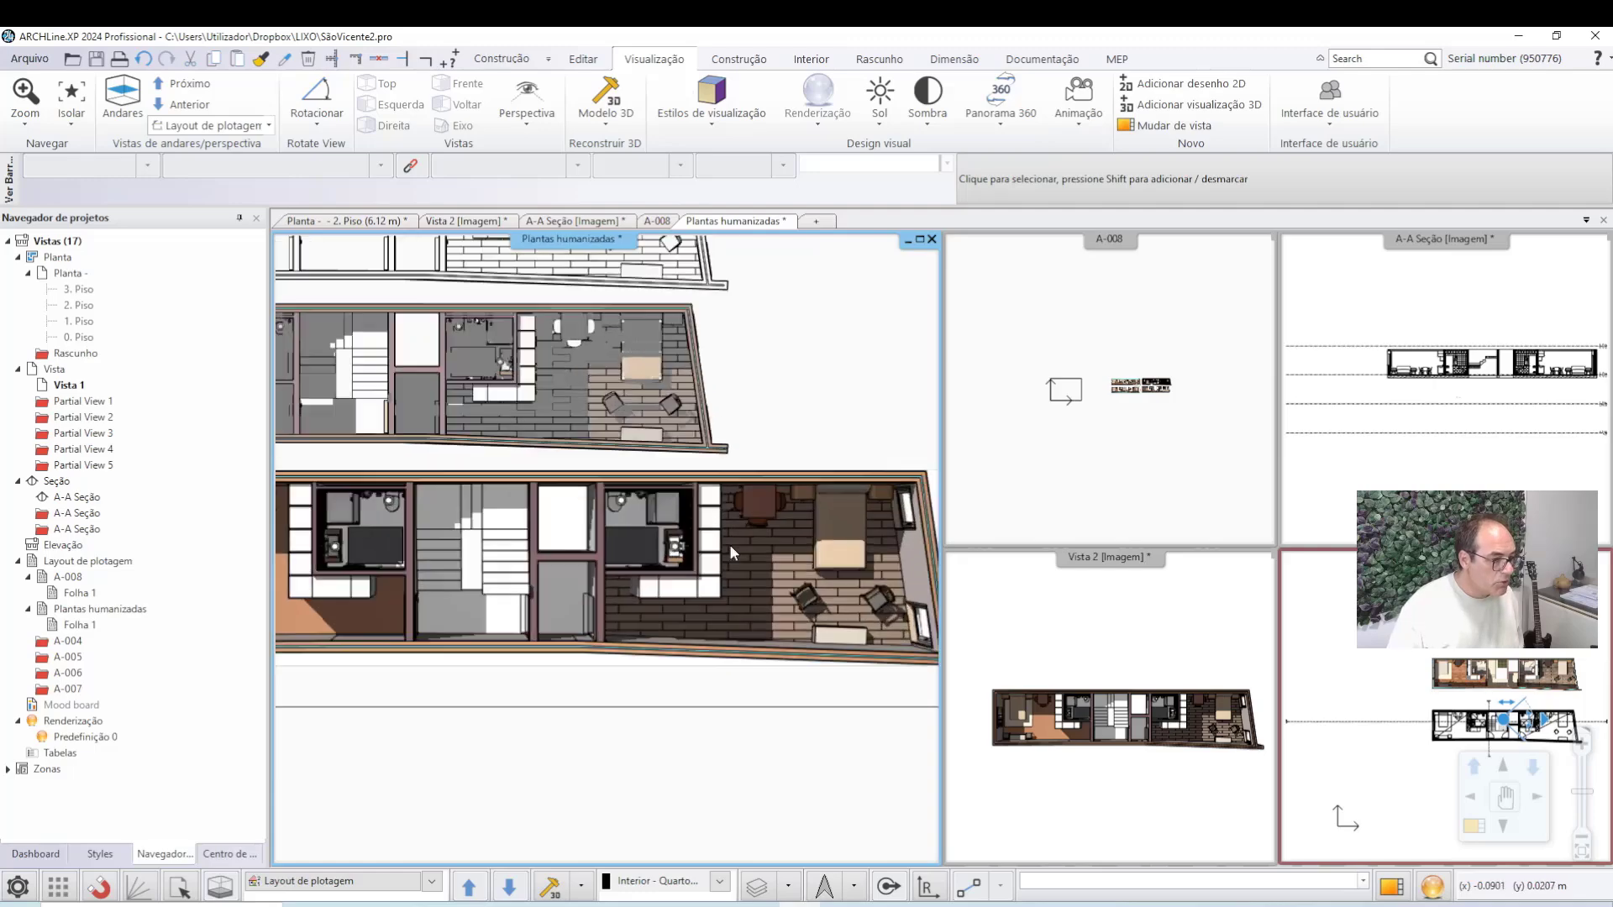
{"action": "scroll", "coordinate": [730, 551], "scroll_direction": "up", "scroll_amount": 5}
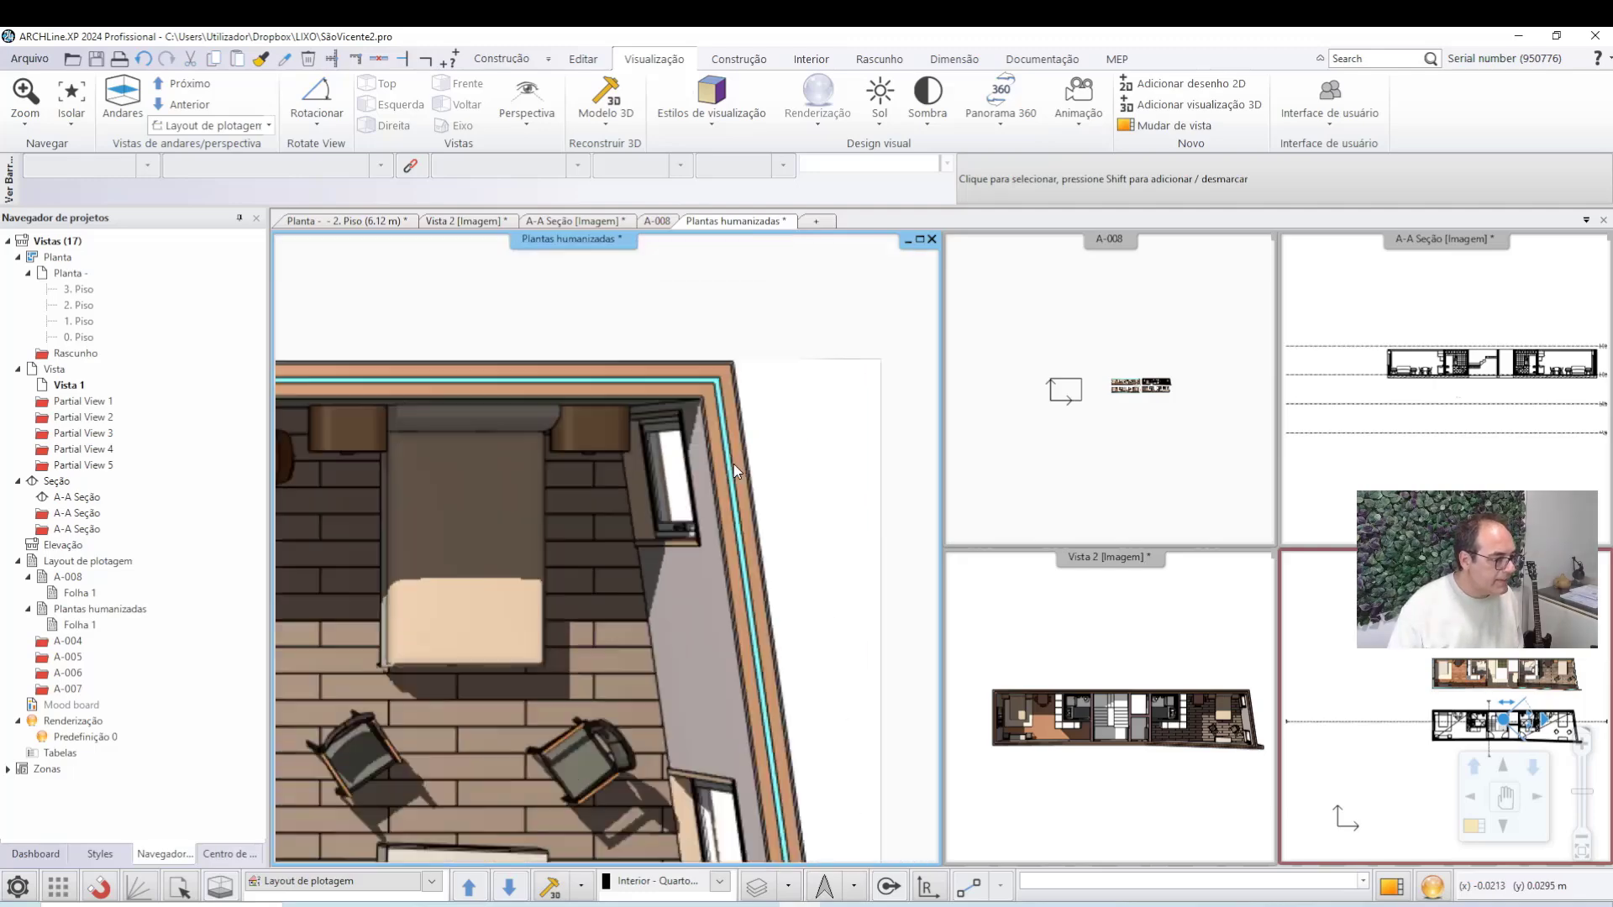
{"action": "scroll", "coordinate": [734, 471], "scroll_direction": "down", "scroll_amount": 5}
{"action": "scroll", "coordinate": [814, 467], "scroll_direction": "up", "scroll_amount": 3}
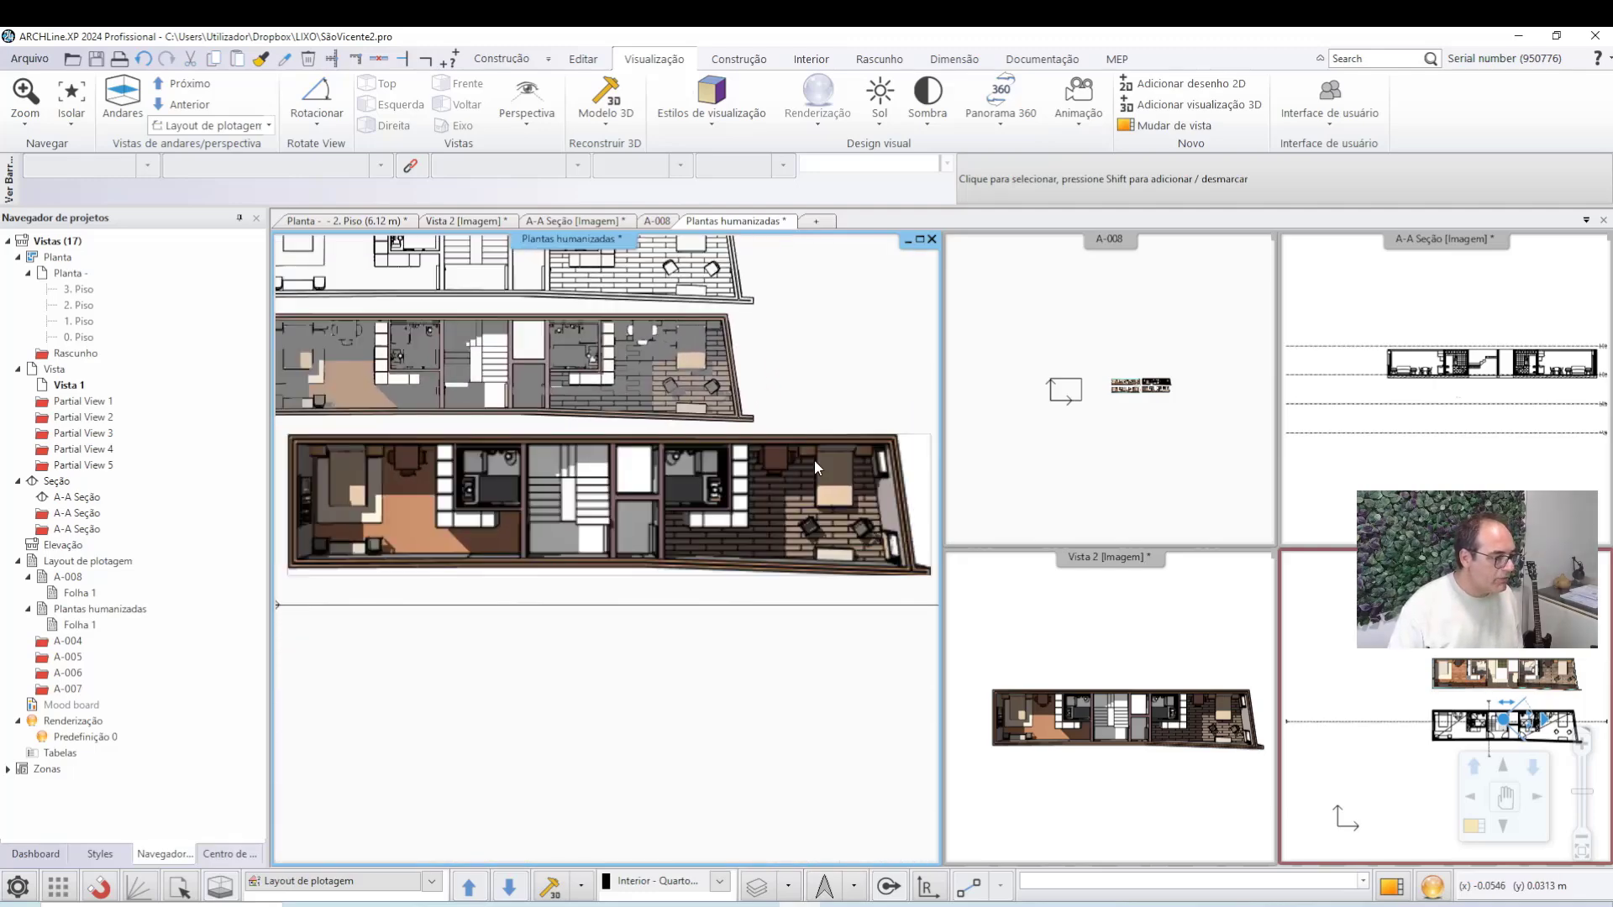
{"action": "scroll", "coordinate": [814, 467], "scroll_direction": "down", "scroll_amount": 2}
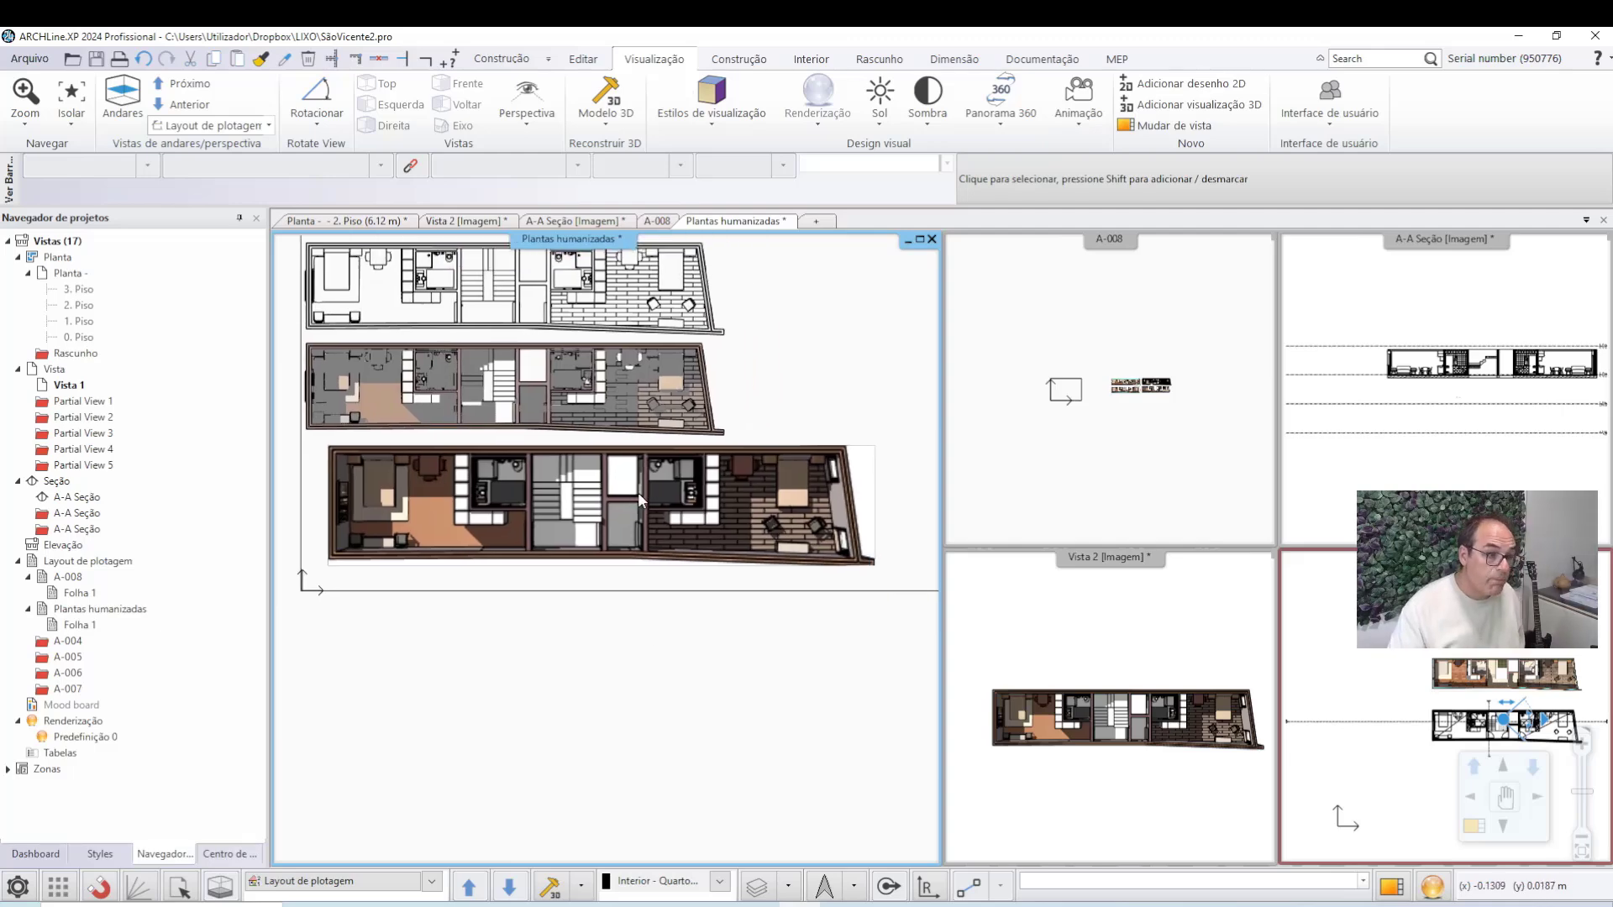
{"action": "left_click", "coordinate": [1091, 554]}
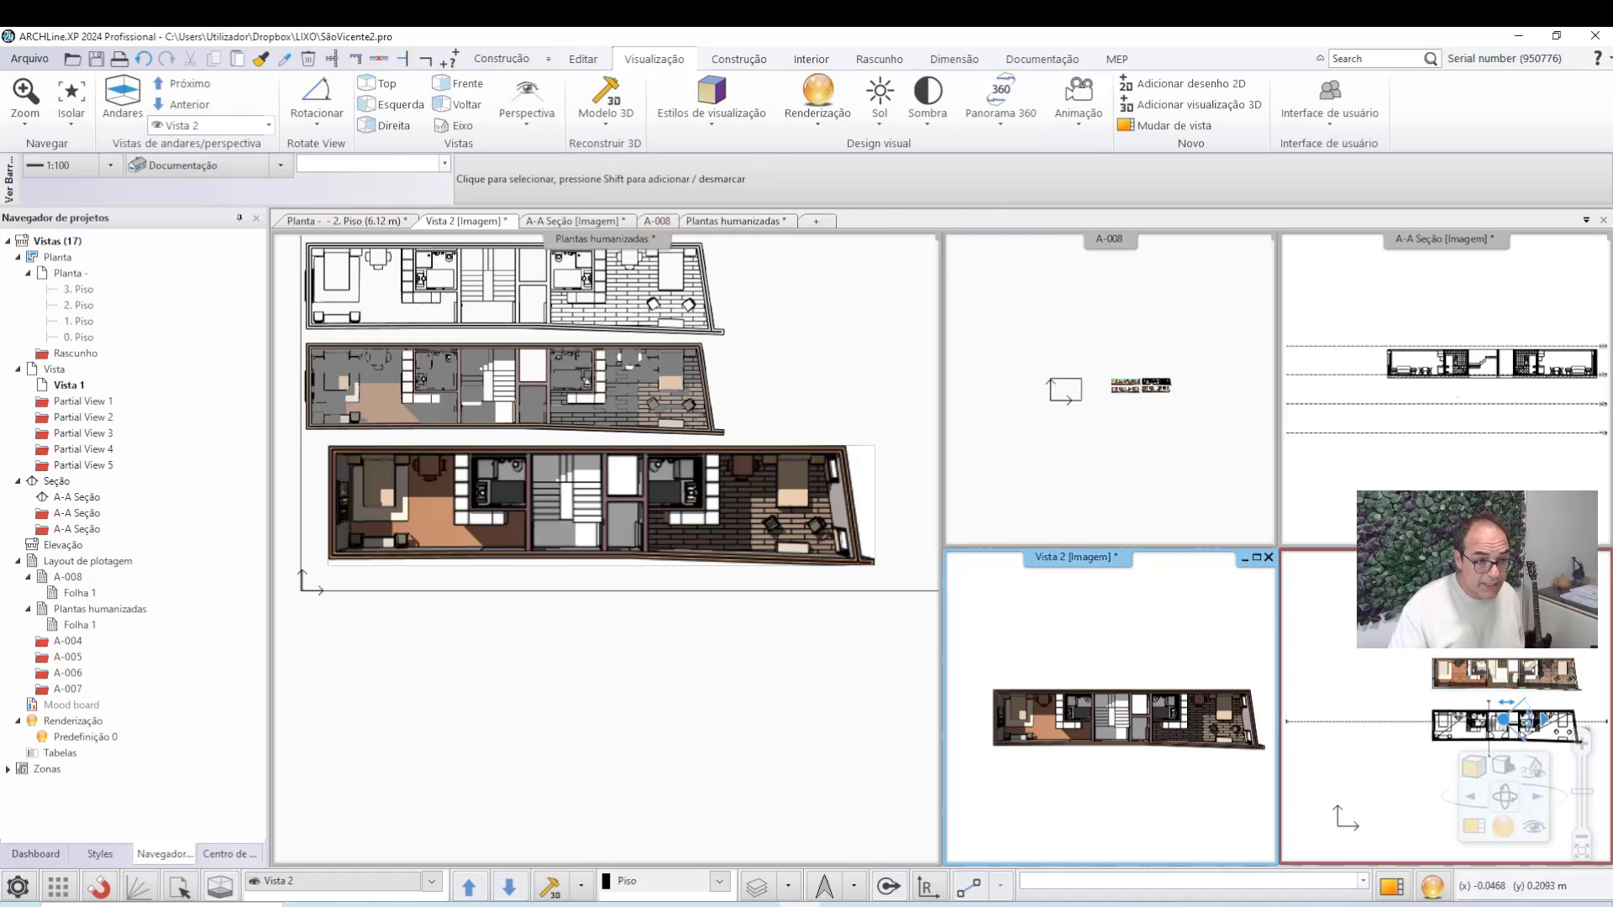
{"action": "left_click", "coordinate": [1428, 557]}
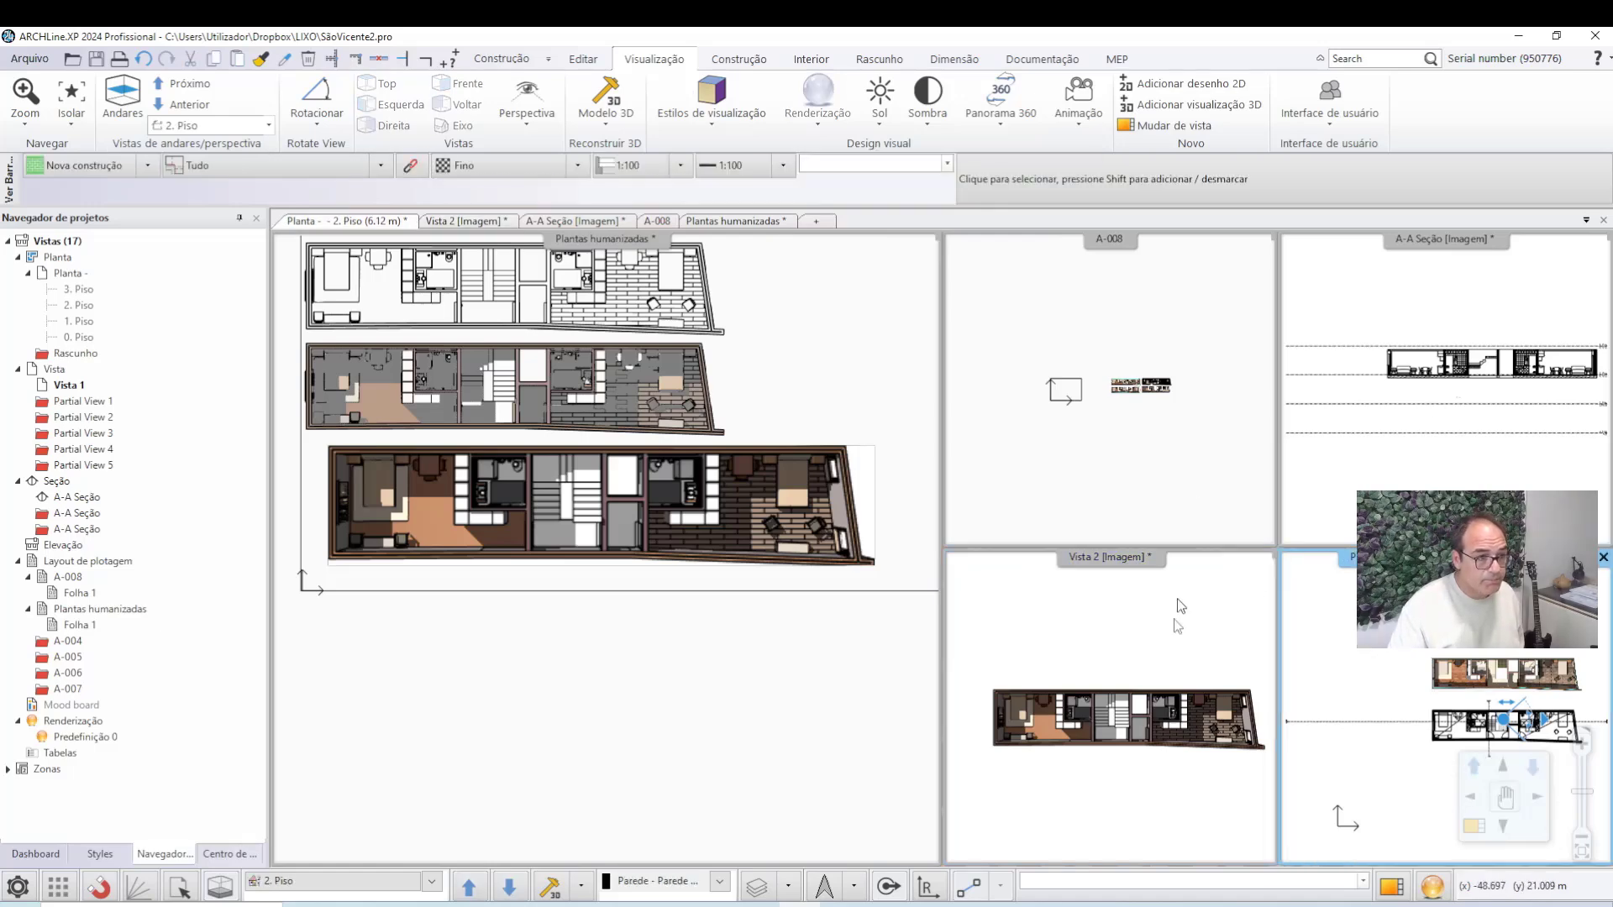
{"action": "scroll", "coordinate": [1149, 667], "scroll_direction": "up", "scroll_amount": 3}
{"action": "left_click", "coordinate": [1150, 672]}
{"action": "right_click", "coordinate": [1092, 558]}
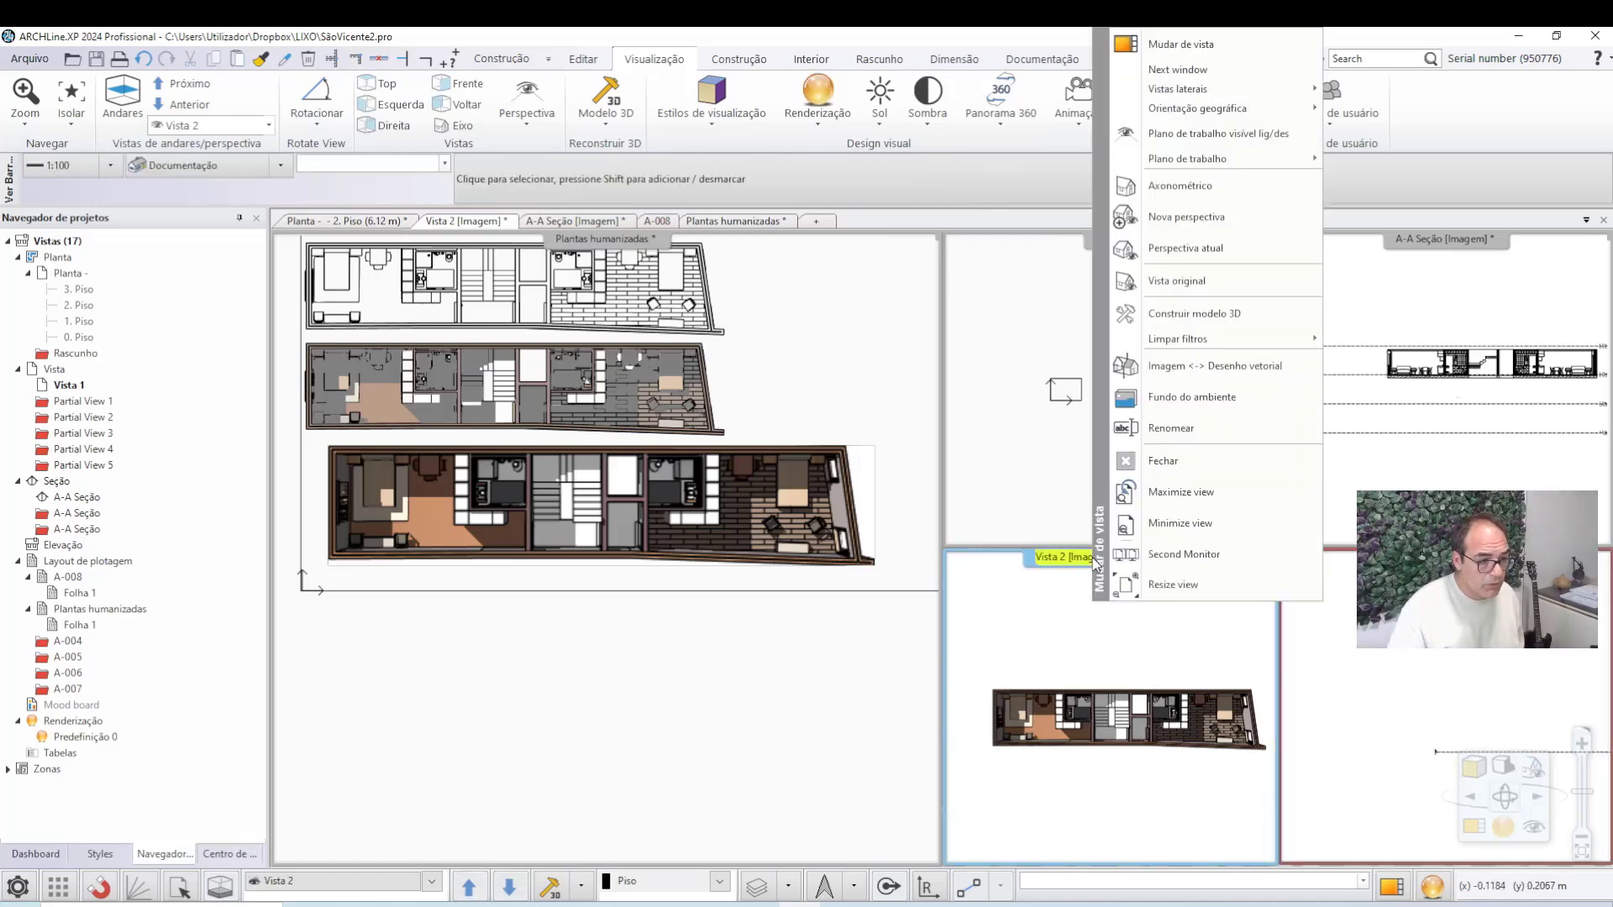
{"action": "left_click", "coordinate": [1206, 367]}
{"action": "left_click", "coordinate": [1029, 622]}
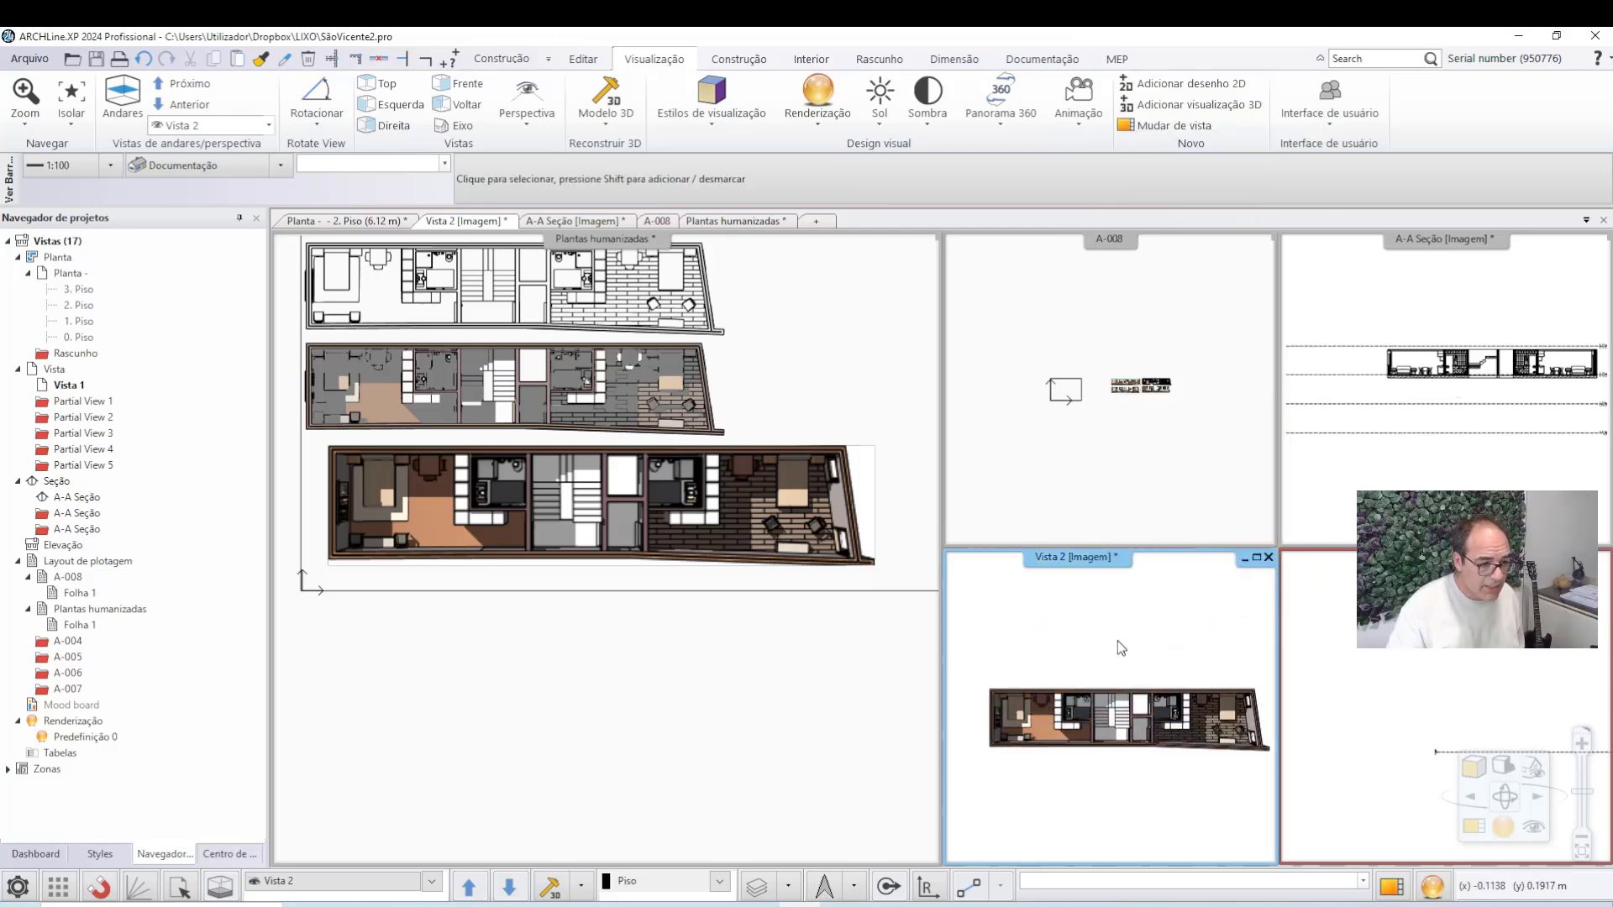
Set the 3D visual style of the Vista 2 perspective to Realista and keep the whole floor framed.
{"action": "left_click", "coordinate": [1473, 765]}
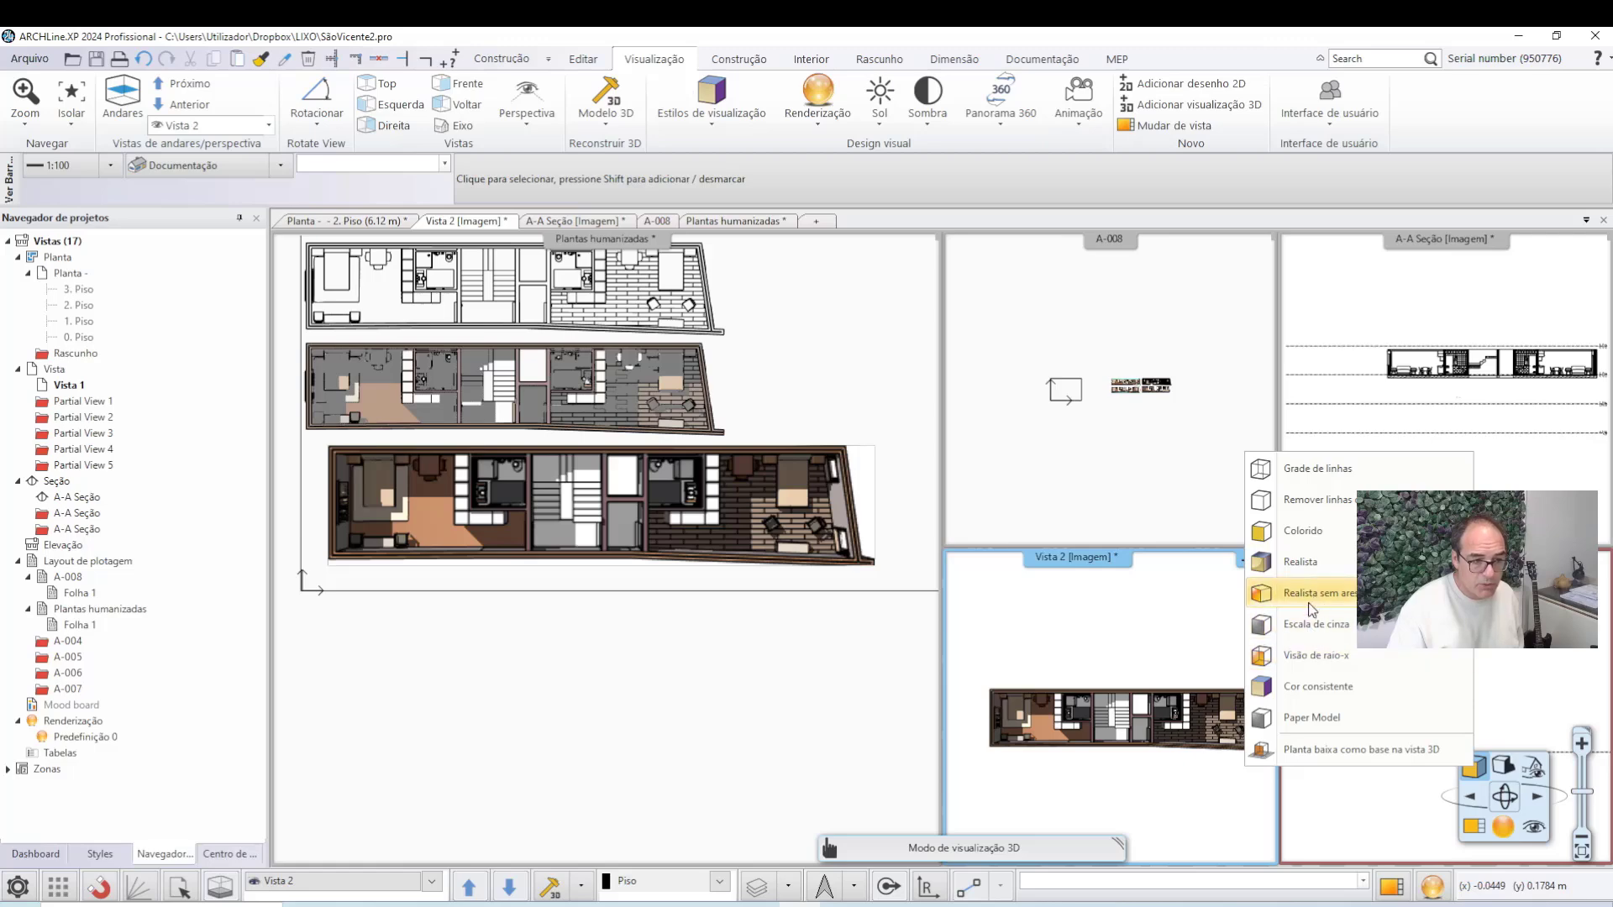
{"action": "left_click", "coordinate": [1307, 570]}
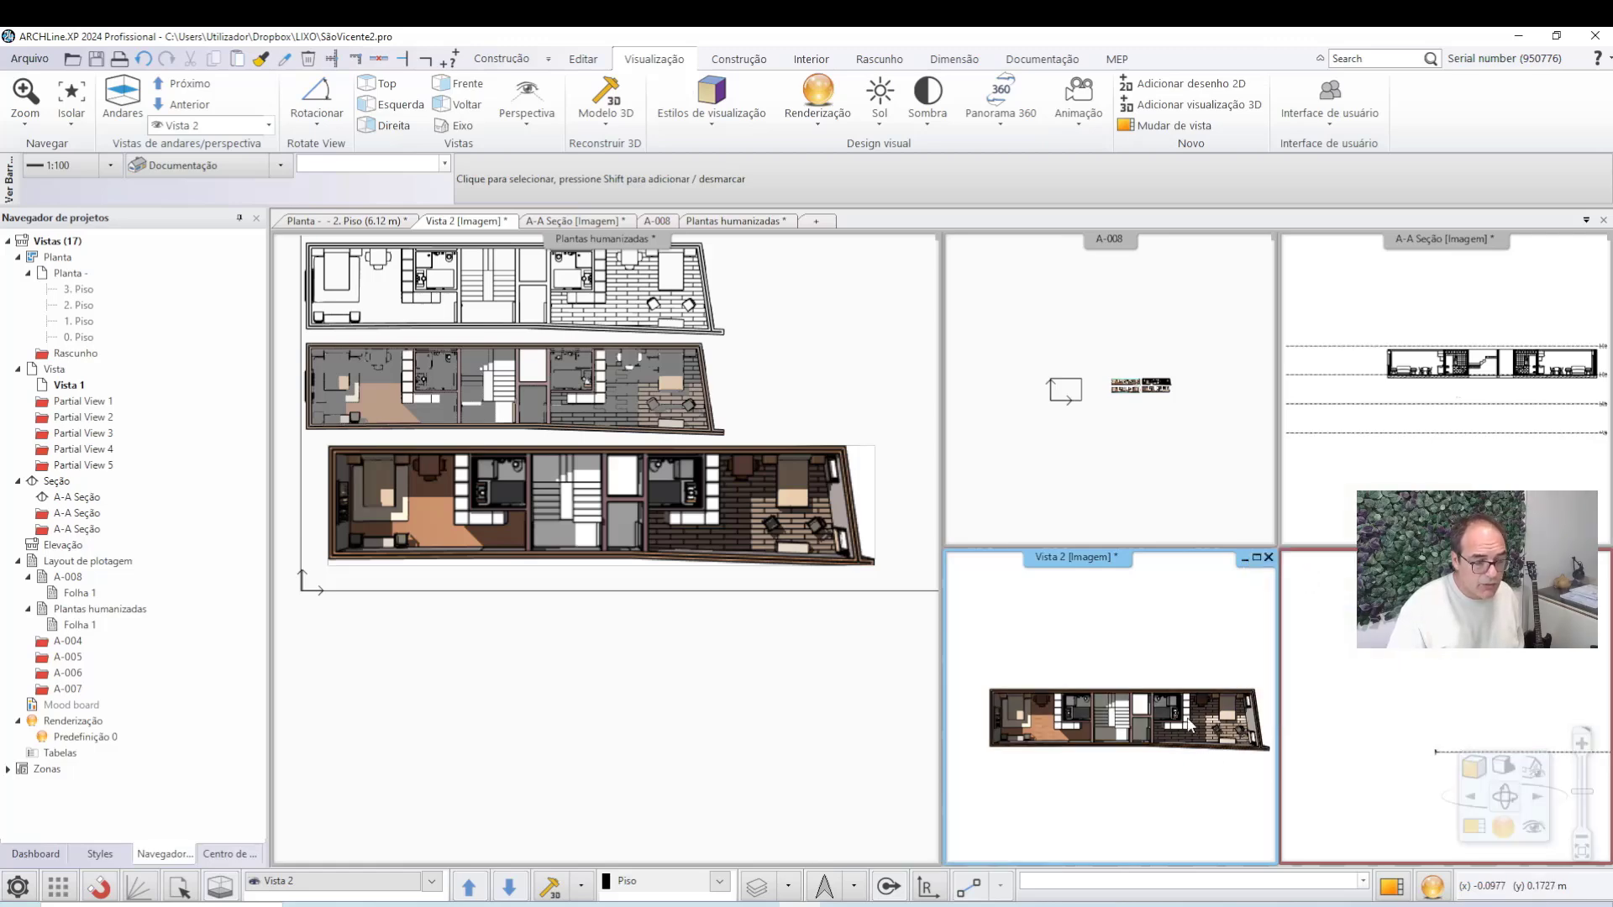
{"action": "scroll", "coordinate": [1060, 744], "scroll_direction": "up", "scroll_amount": 4}
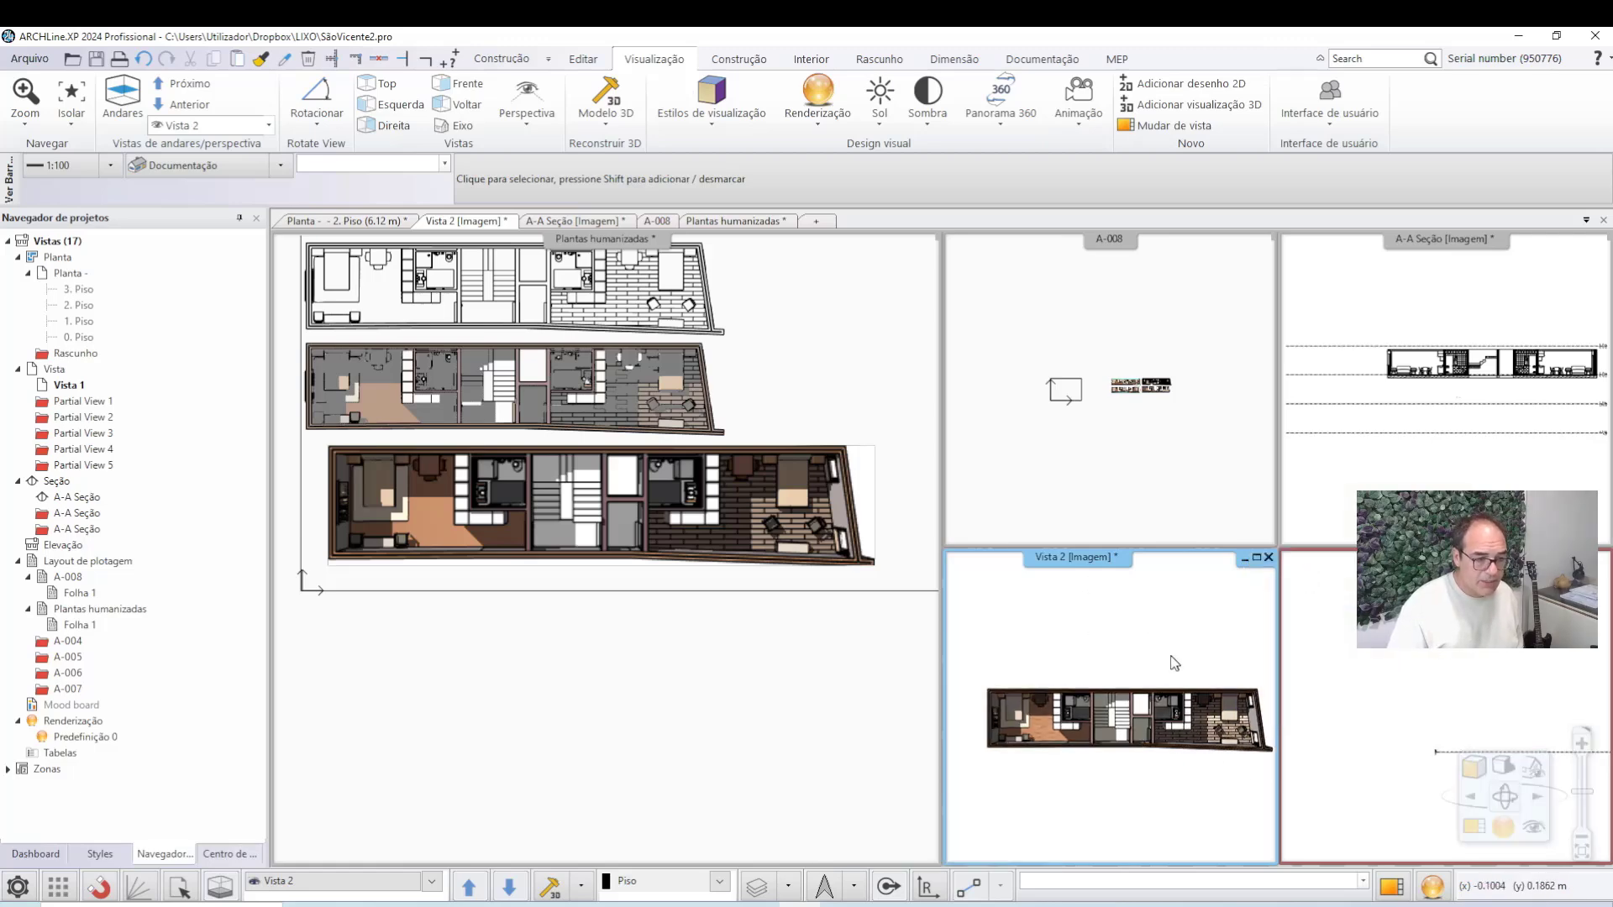
{"action": "scroll", "coordinate": [1080, 752], "scroll_direction": "down", "scroll_amount": 2}
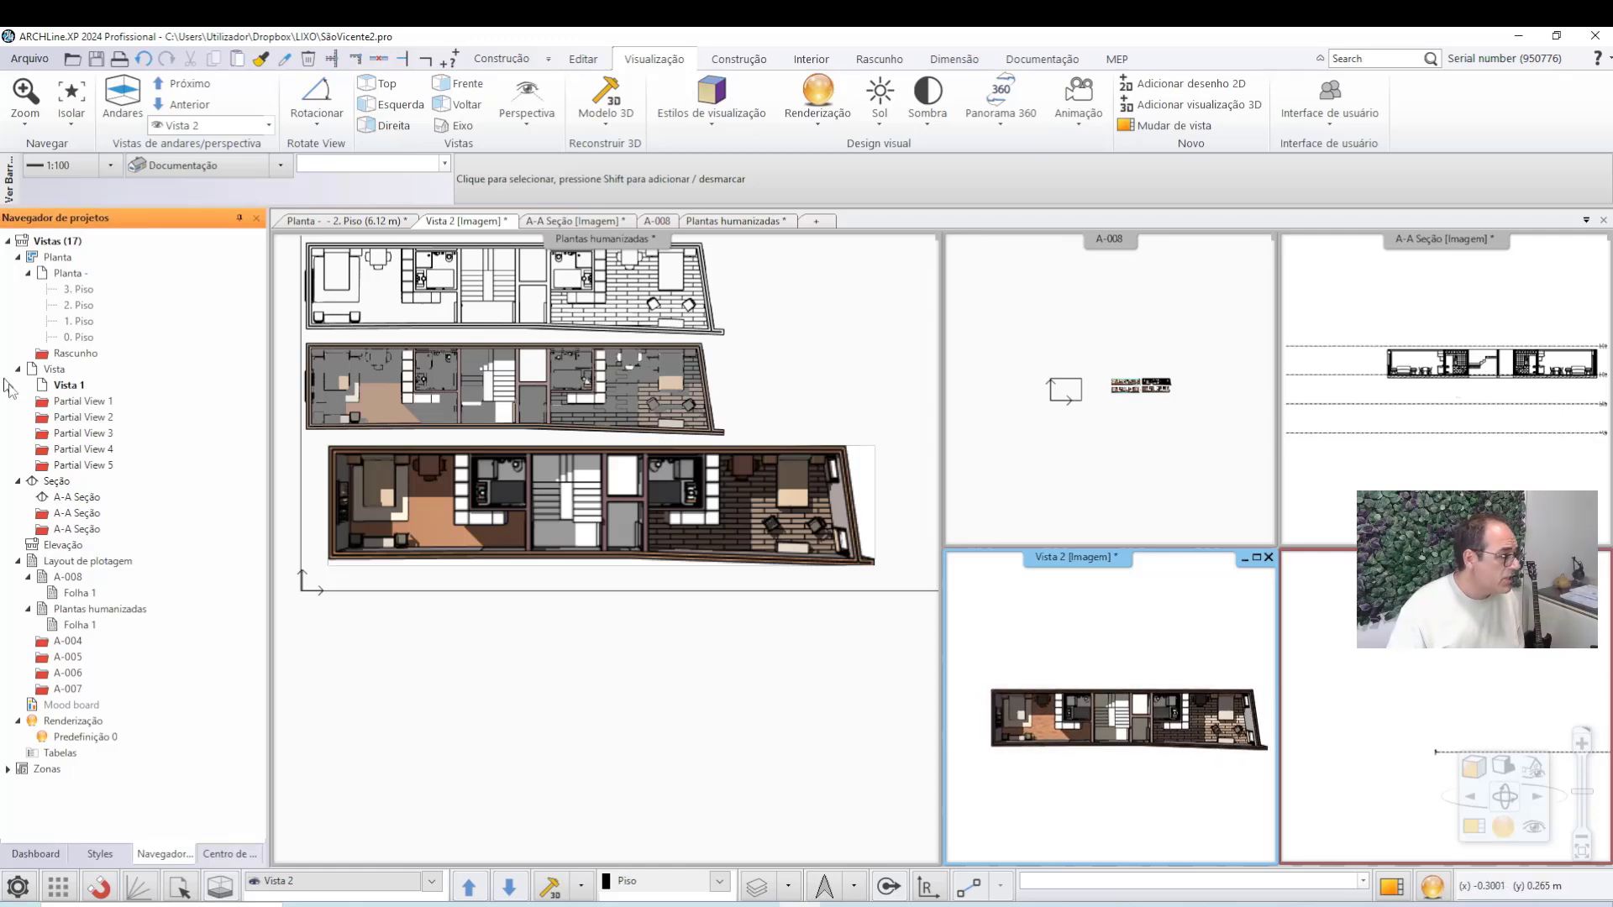
Paste the realistic Vista 2 image below the sheet, about 0.14 m wide, and examine its textures and shadows up close.
{"action": "left_click_drag", "start_coordinate": [471, 695], "coordinate": [477, 689]}
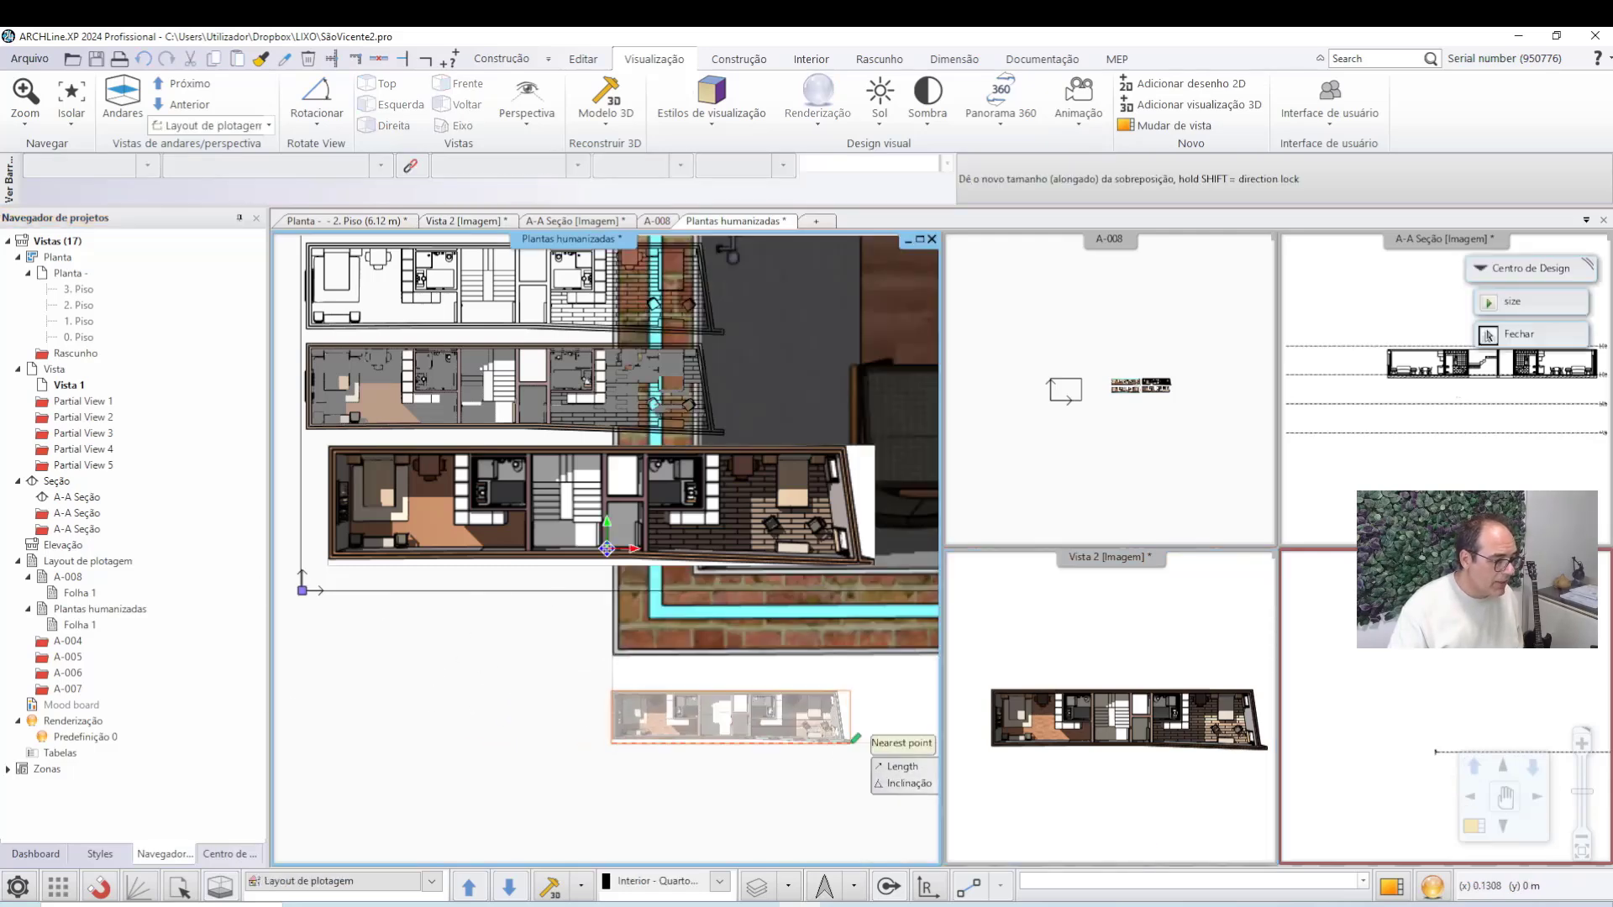
{"action": "left_click", "coordinate": [870, 747]}
{"action": "scroll", "coordinate": [619, 587], "scroll_direction": "up", "scroll_amount": 10}
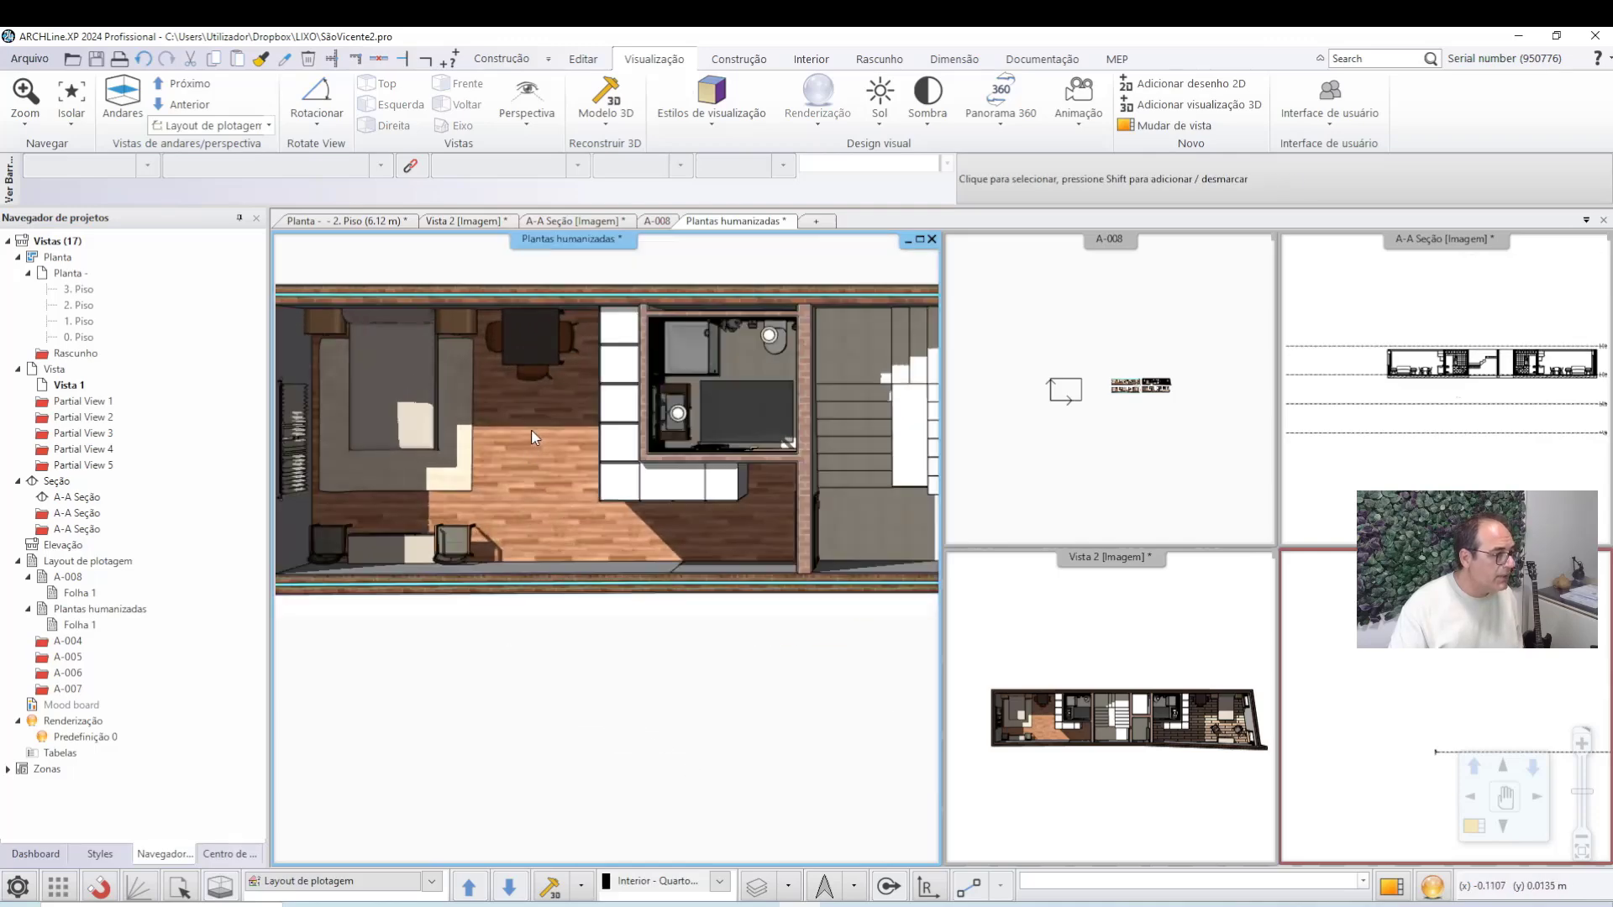
{"action": "scroll", "coordinate": [547, 531], "scroll_direction": "down", "scroll_amount": 8}
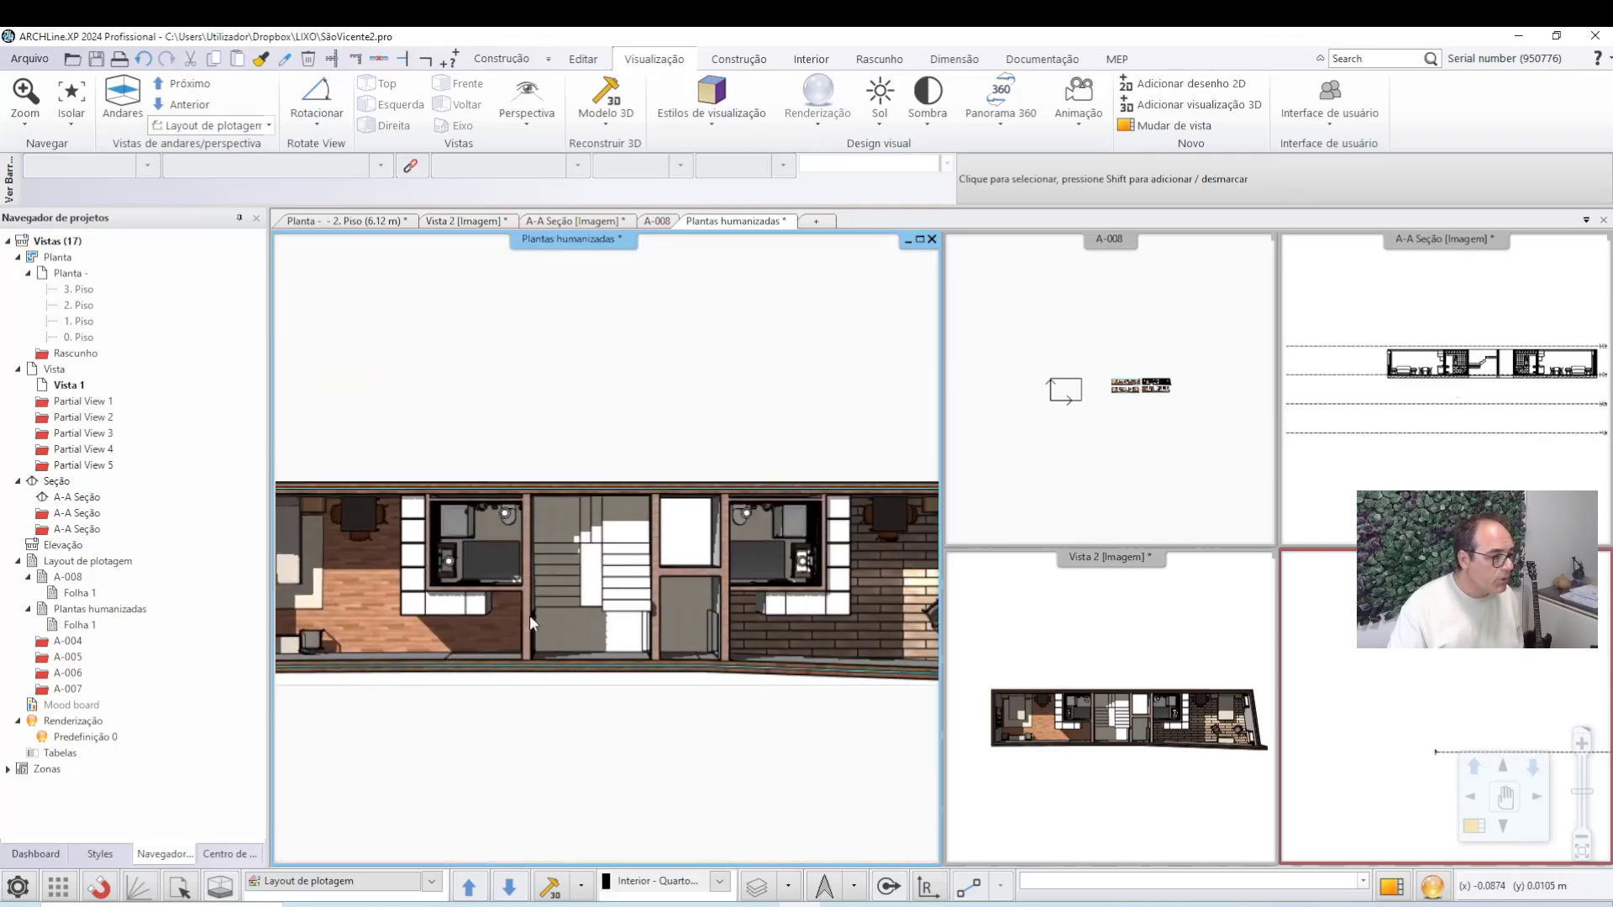
{"action": "scroll", "coordinate": [672, 562], "scroll_direction": "up", "scroll_amount": 8}
{"action": "scroll", "coordinate": [664, 556], "scroll_direction": "down", "scroll_amount": 8}
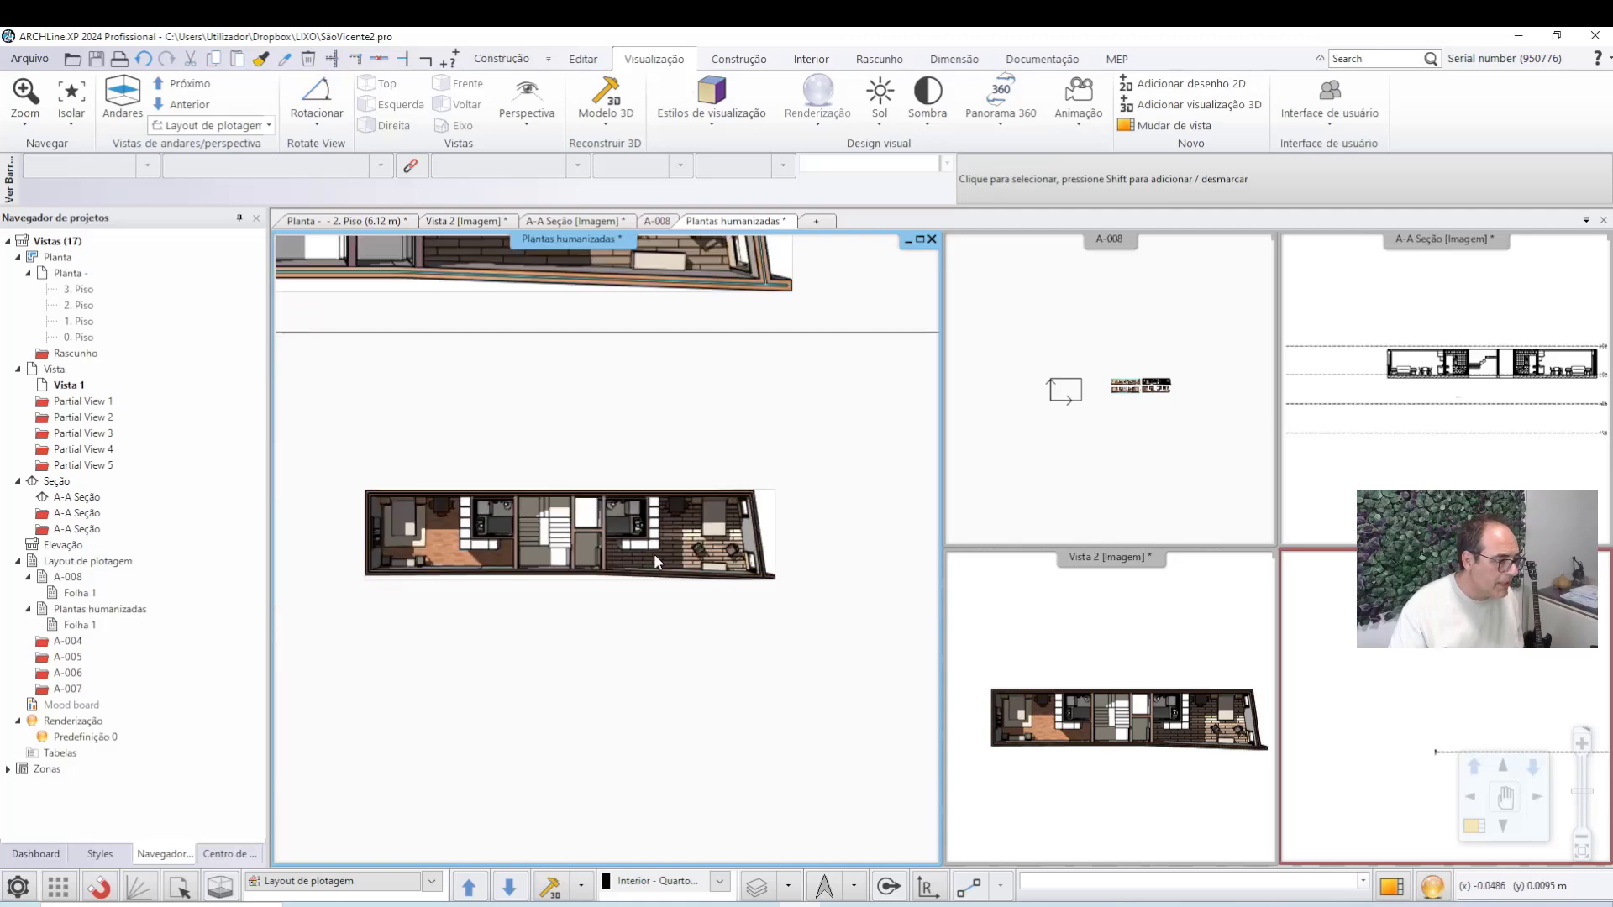
{"action": "scroll", "coordinate": [750, 555], "scroll_direction": "up", "scroll_amount": 8}
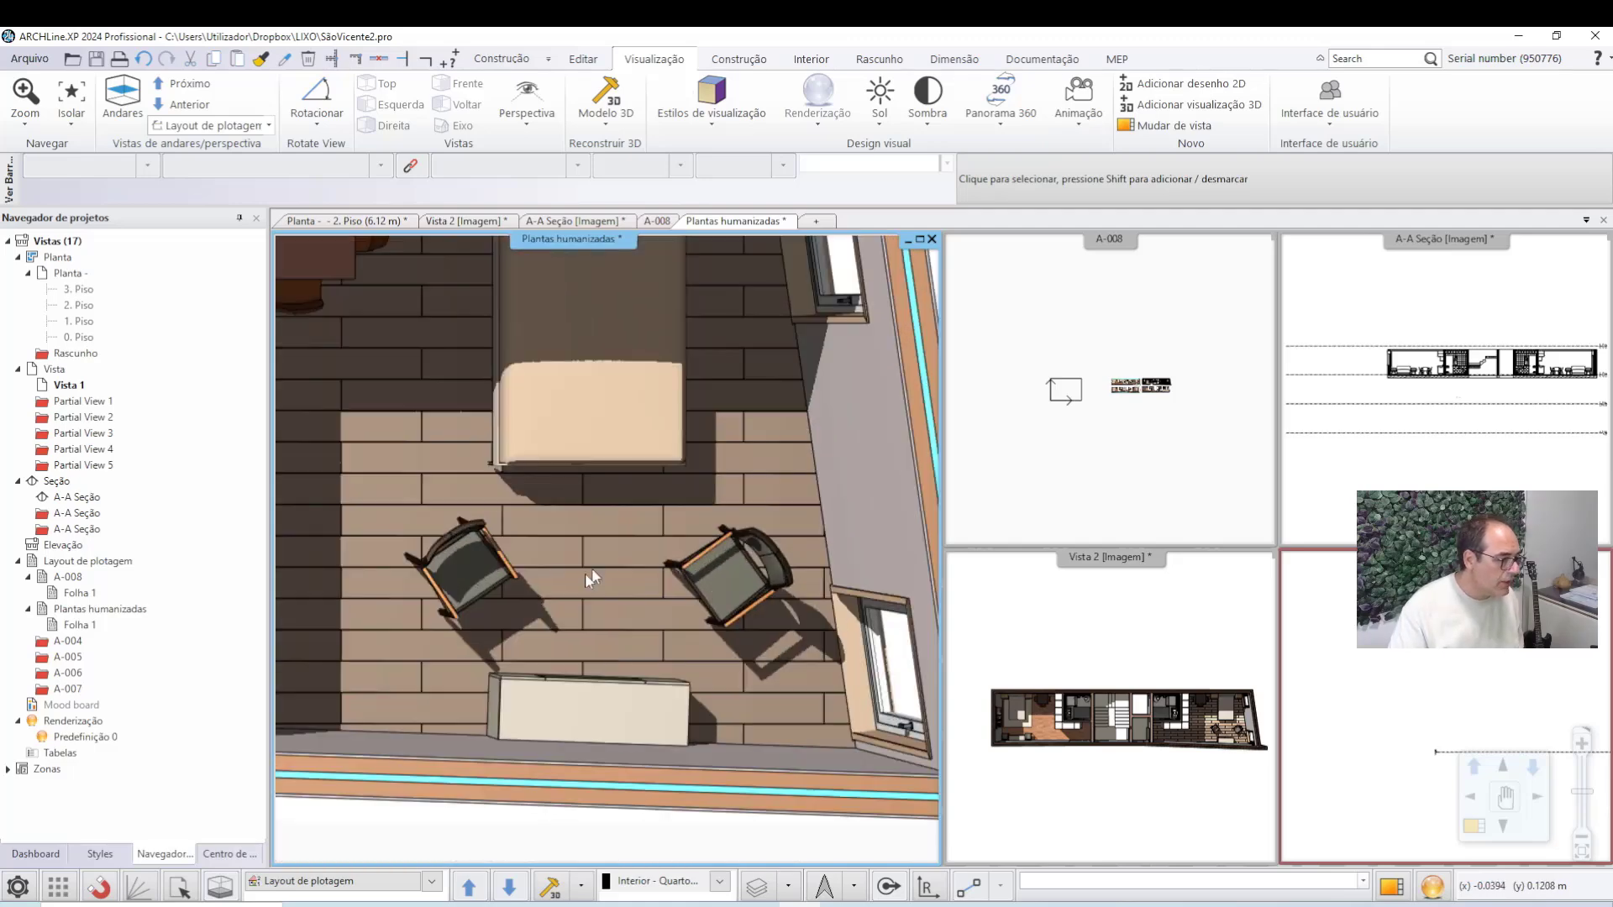
{"action": "scroll", "coordinate": [582, 538], "scroll_direction": "down", "scroll_amount": 8}
{"action": "scroll", "coordinate": [638, 605], "scroll_direction": "up", "scroll_amount": 4}
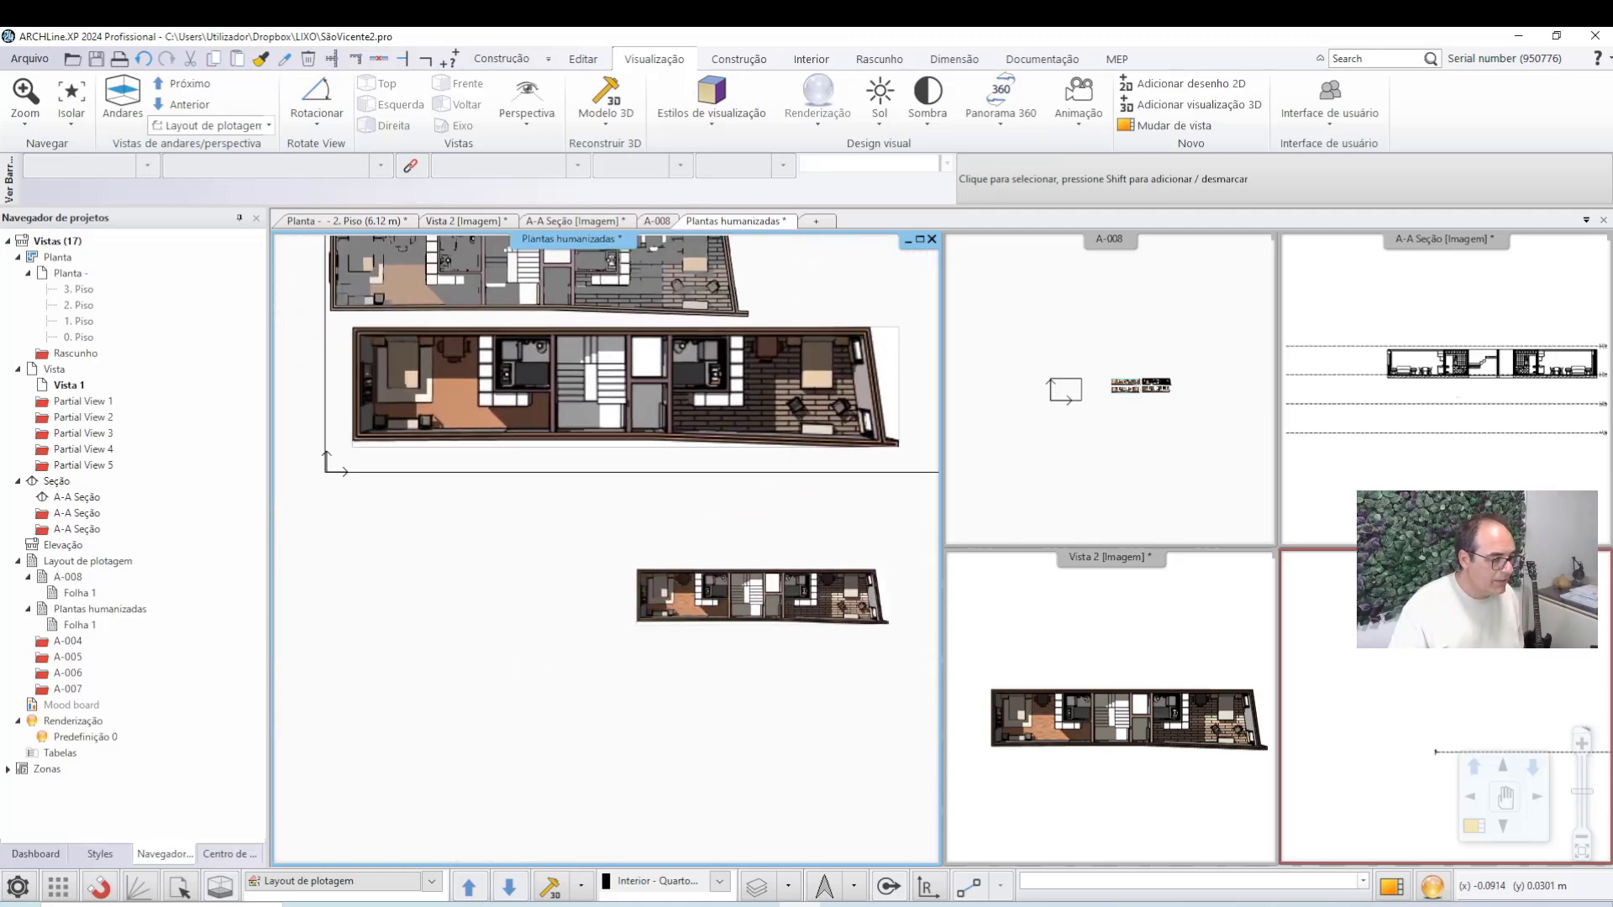
Move the realistic image so it starts roughly under the first perspective's left end, below the sheet.
{"action": "left_click", "coordinate": [721, 581]}
{"action": "left_click", "coordinate": [636, 564]}
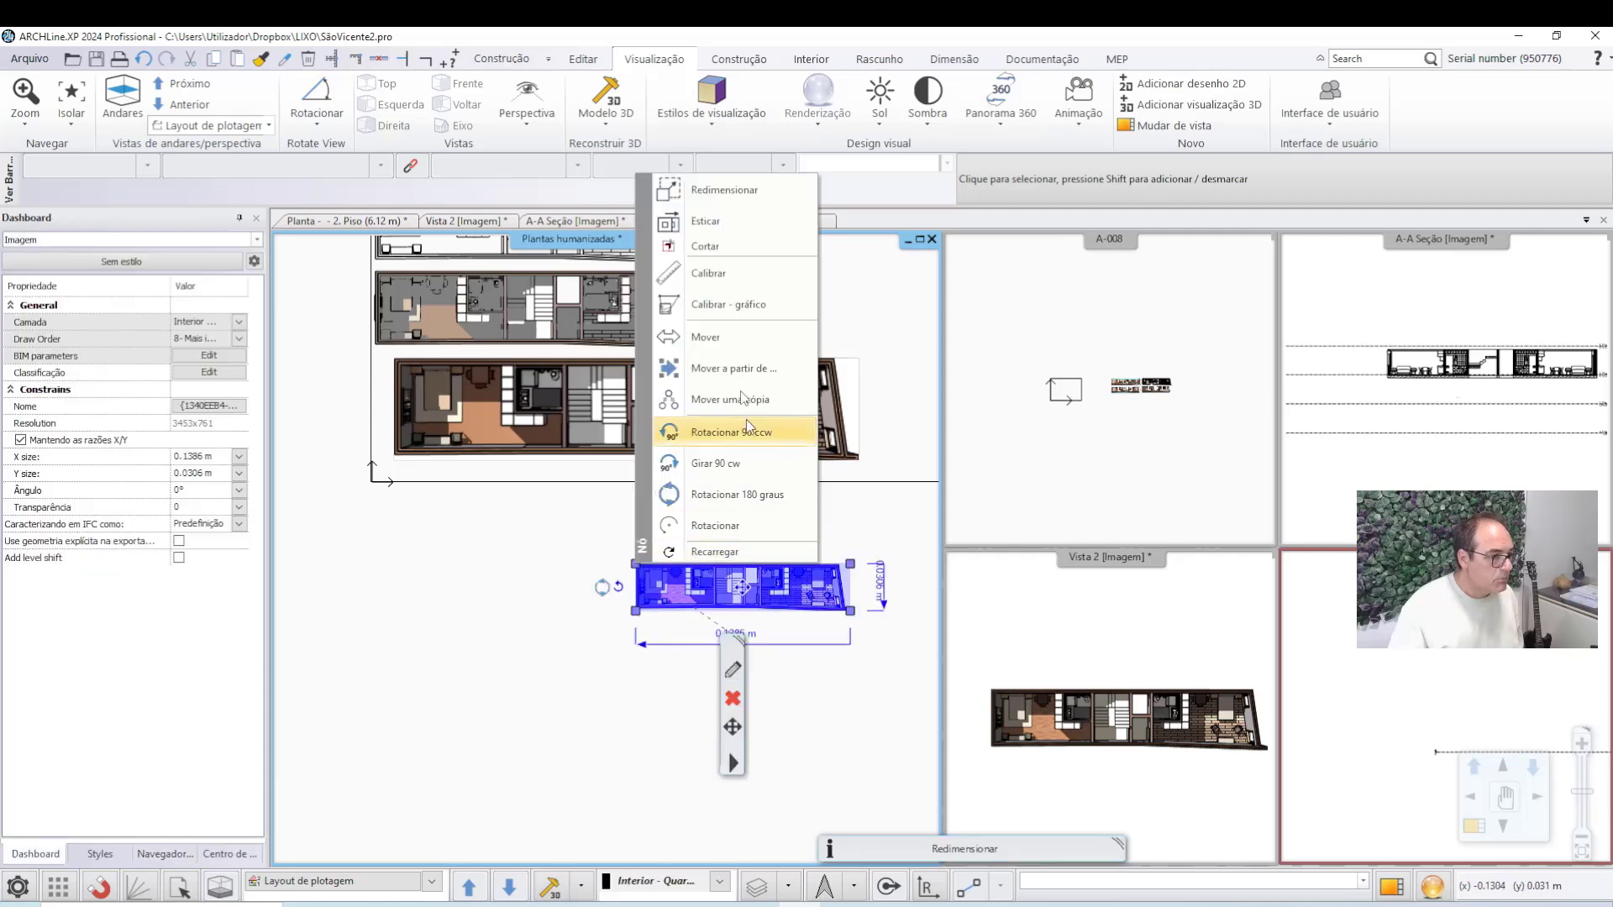
{"action": "left_click", "coordinate": [697, 191]}
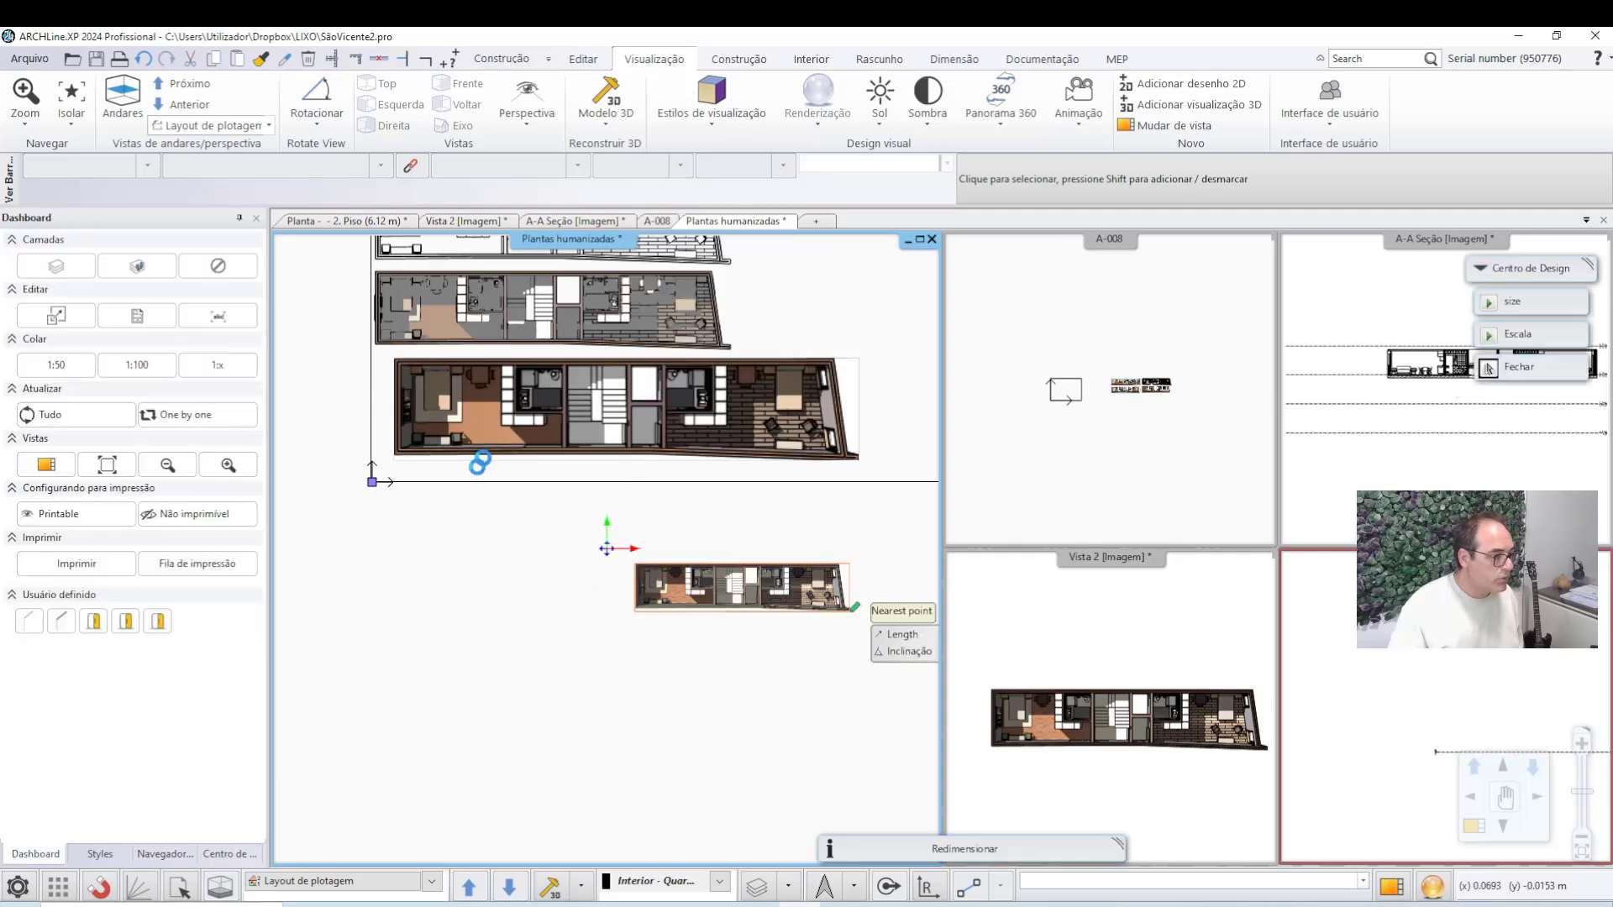
{"action": "left_click", "coordinate": [388, 545]}
Resize the realistic image from its upper-right corner to about 0.294 m wide, matching the perspective above it.
{"action": "left_click", "coordinate": [604, 636]}
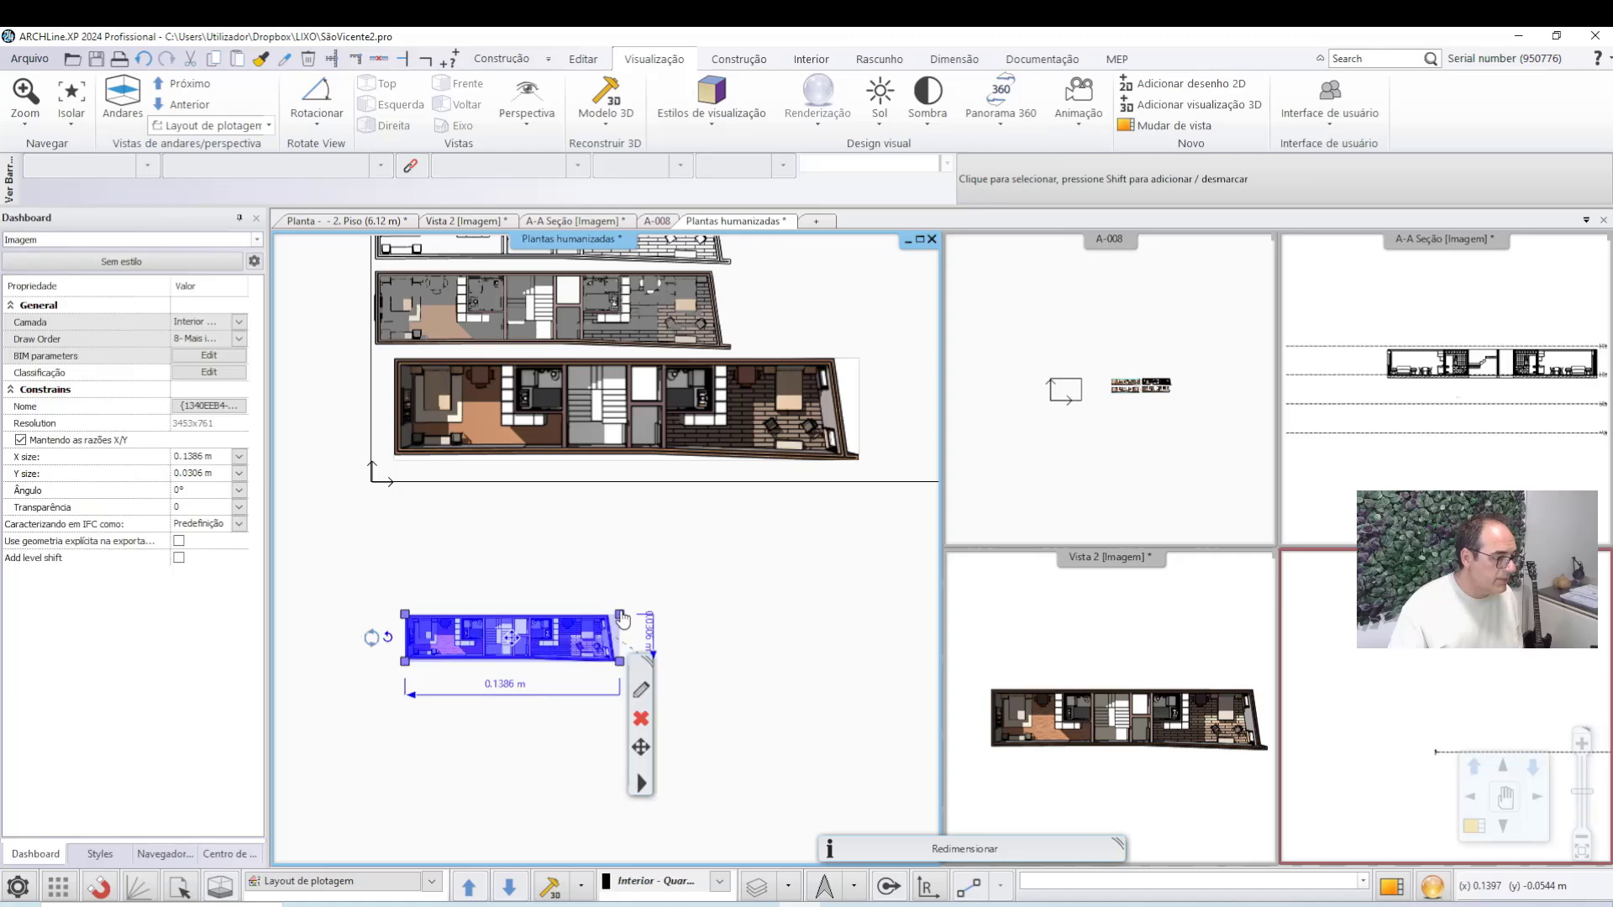
{"action": "left_click", "coordinate": [641, 619]}
{"action": "left_click", "coordinate": [689, 226]}
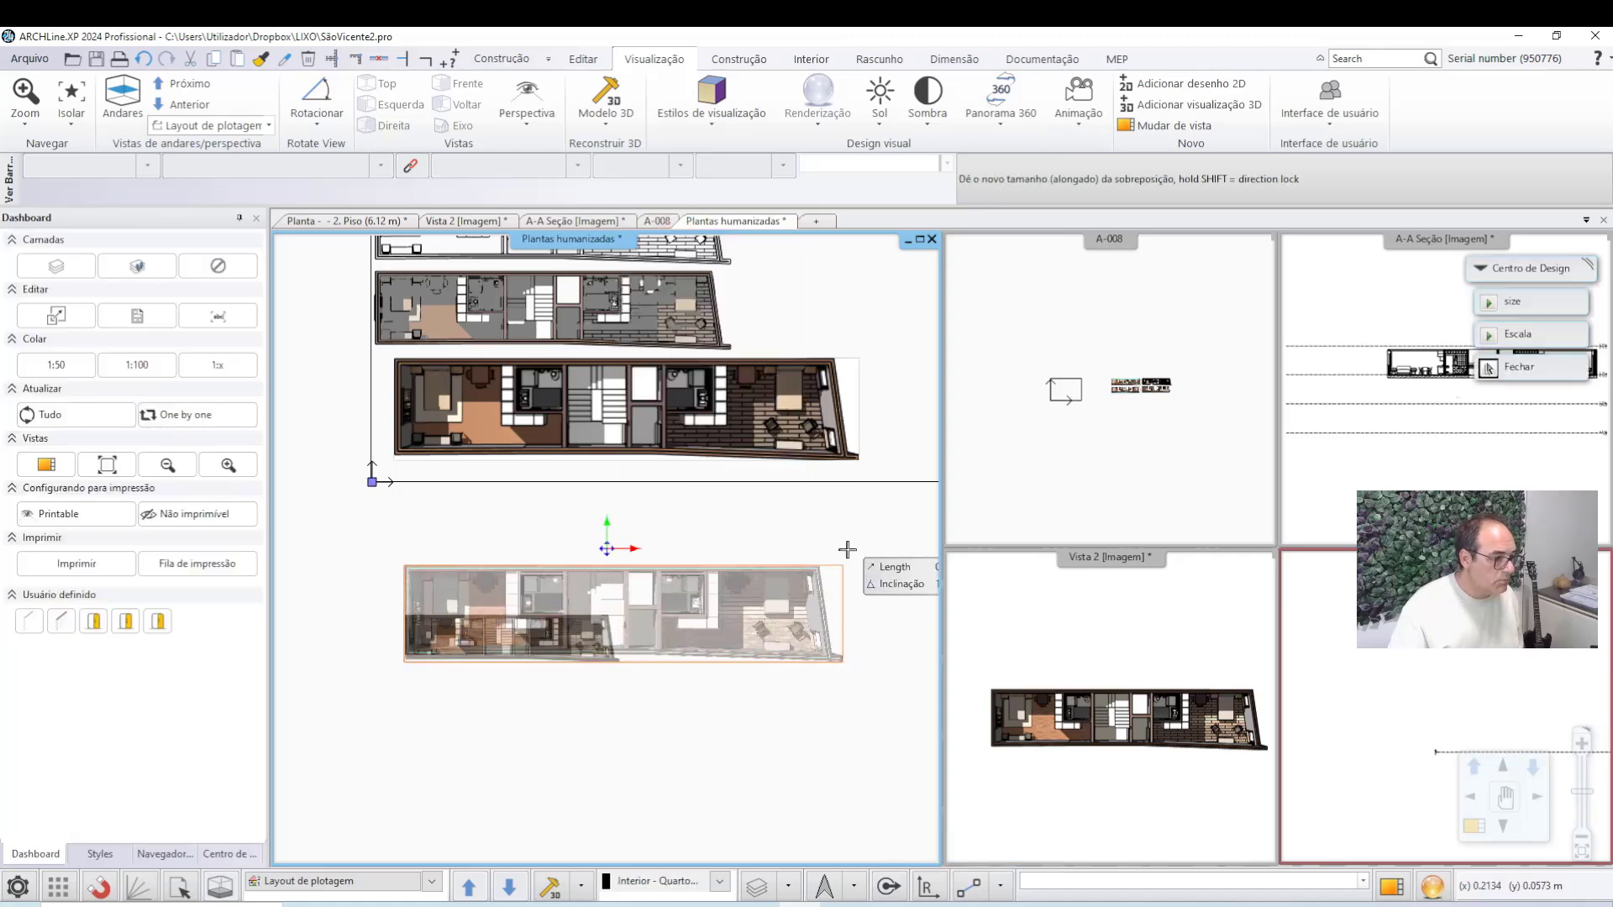
{"action": "left_click", "coordinate": [747, 634]}
Move the realistic image straight up about 0.049 m, placing it just below the sheet's lower border.
{"action": "left_click", "coordinate": [588, 609]}
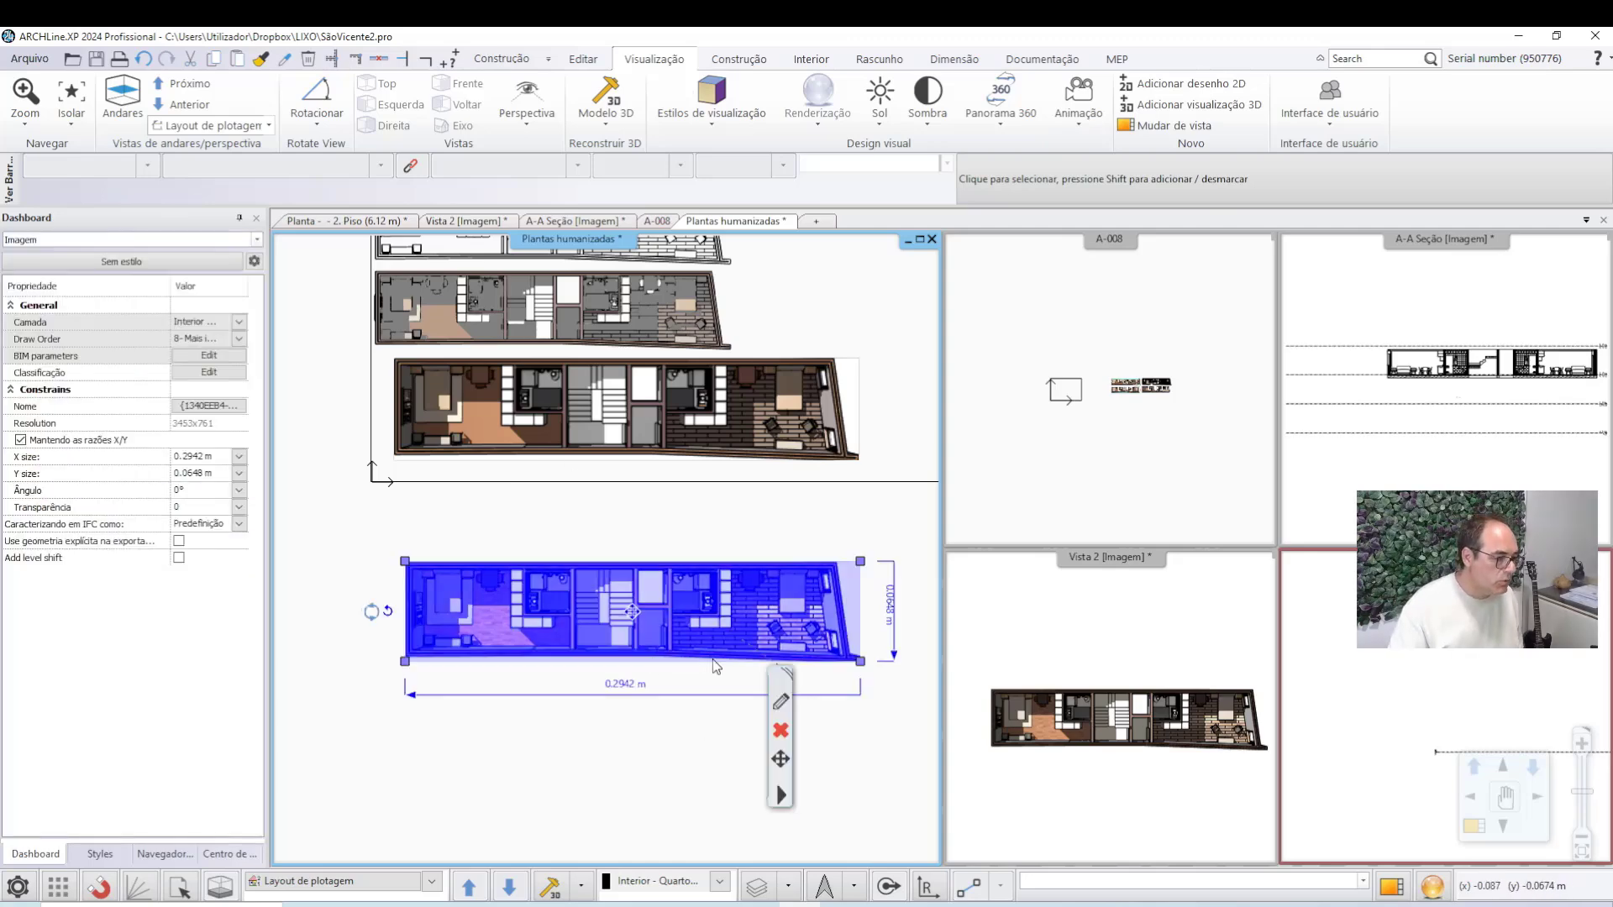
{"action": "left_click", "coordinate": [631, 613]}
{"action": "left_click", "coordinate": [701, 290]}
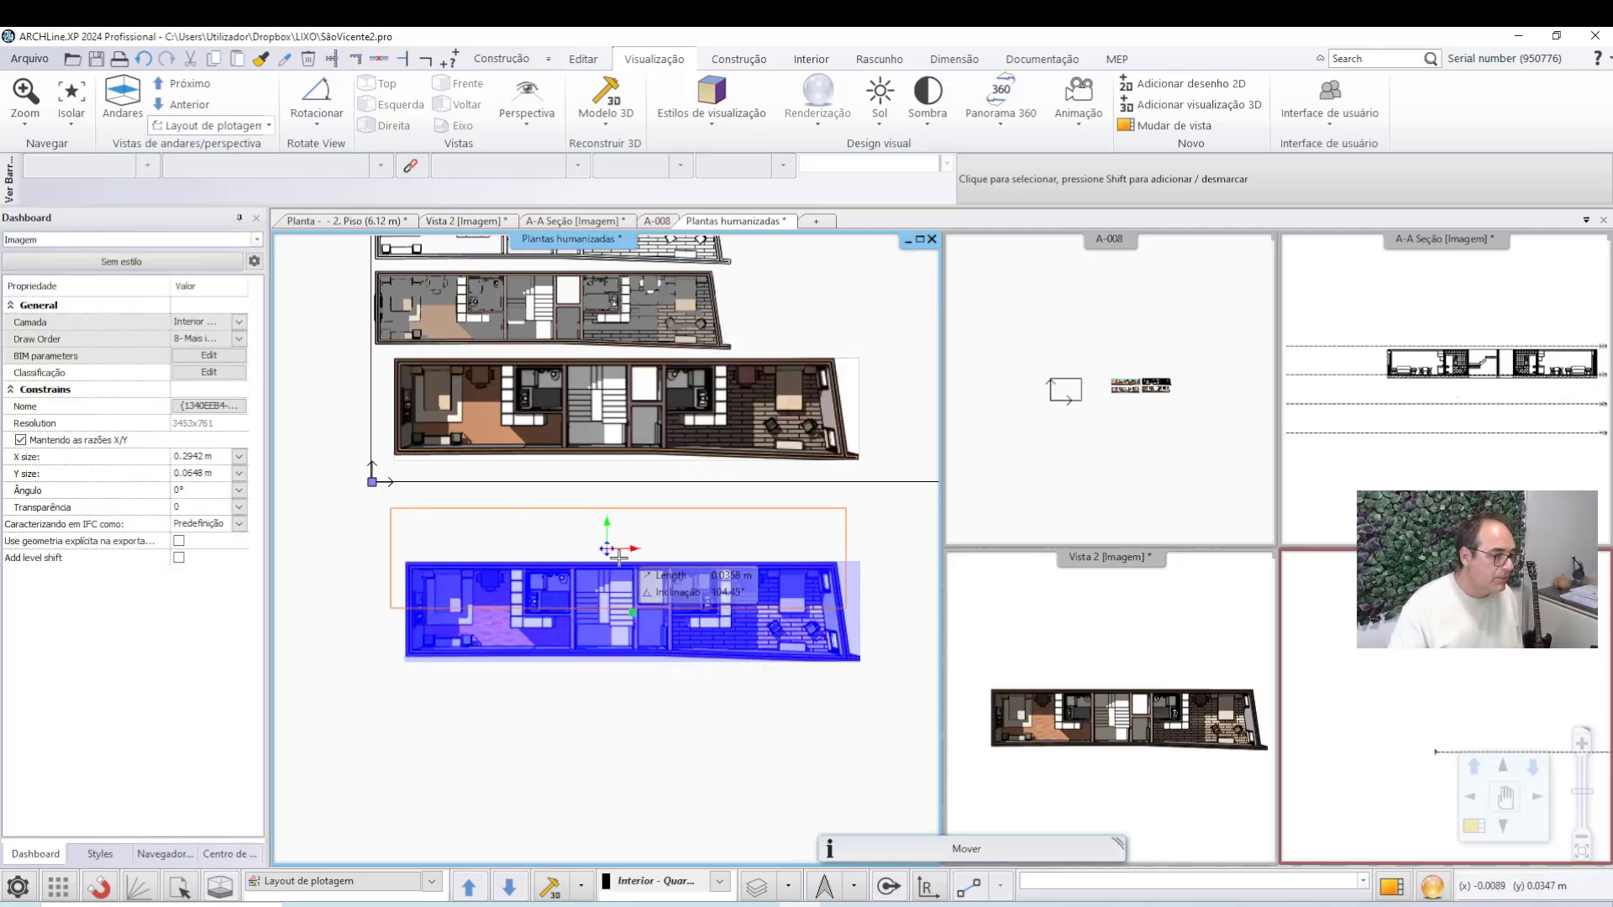
{"action": "left_click", "coordinate": [606, 550]}
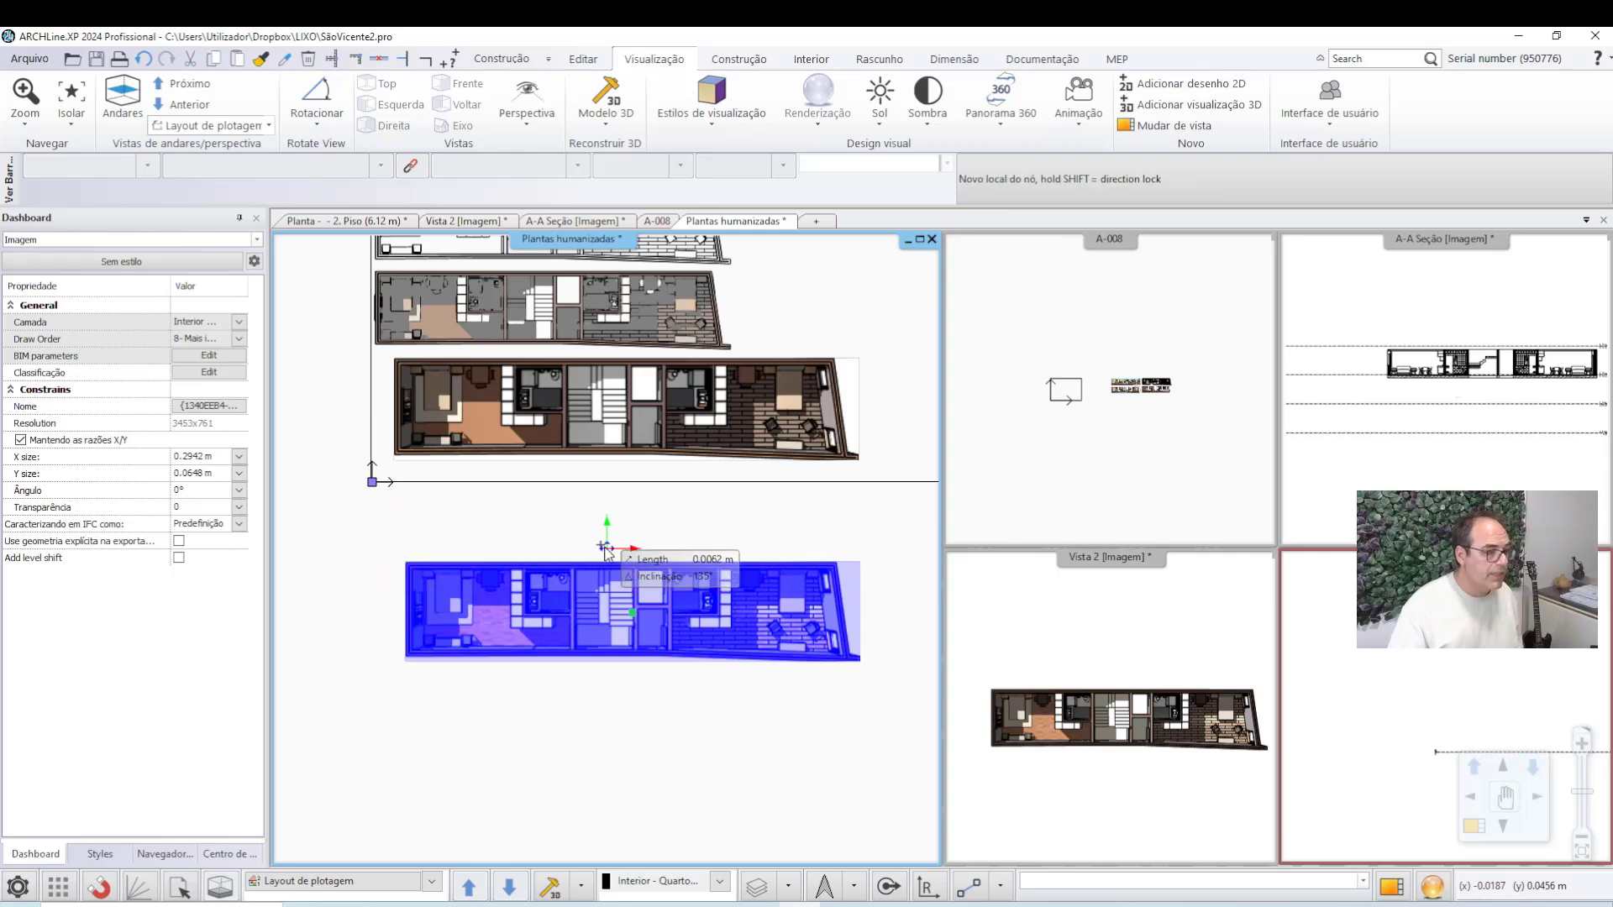
{"action": "left_click", "coordinate": [607, 548]}
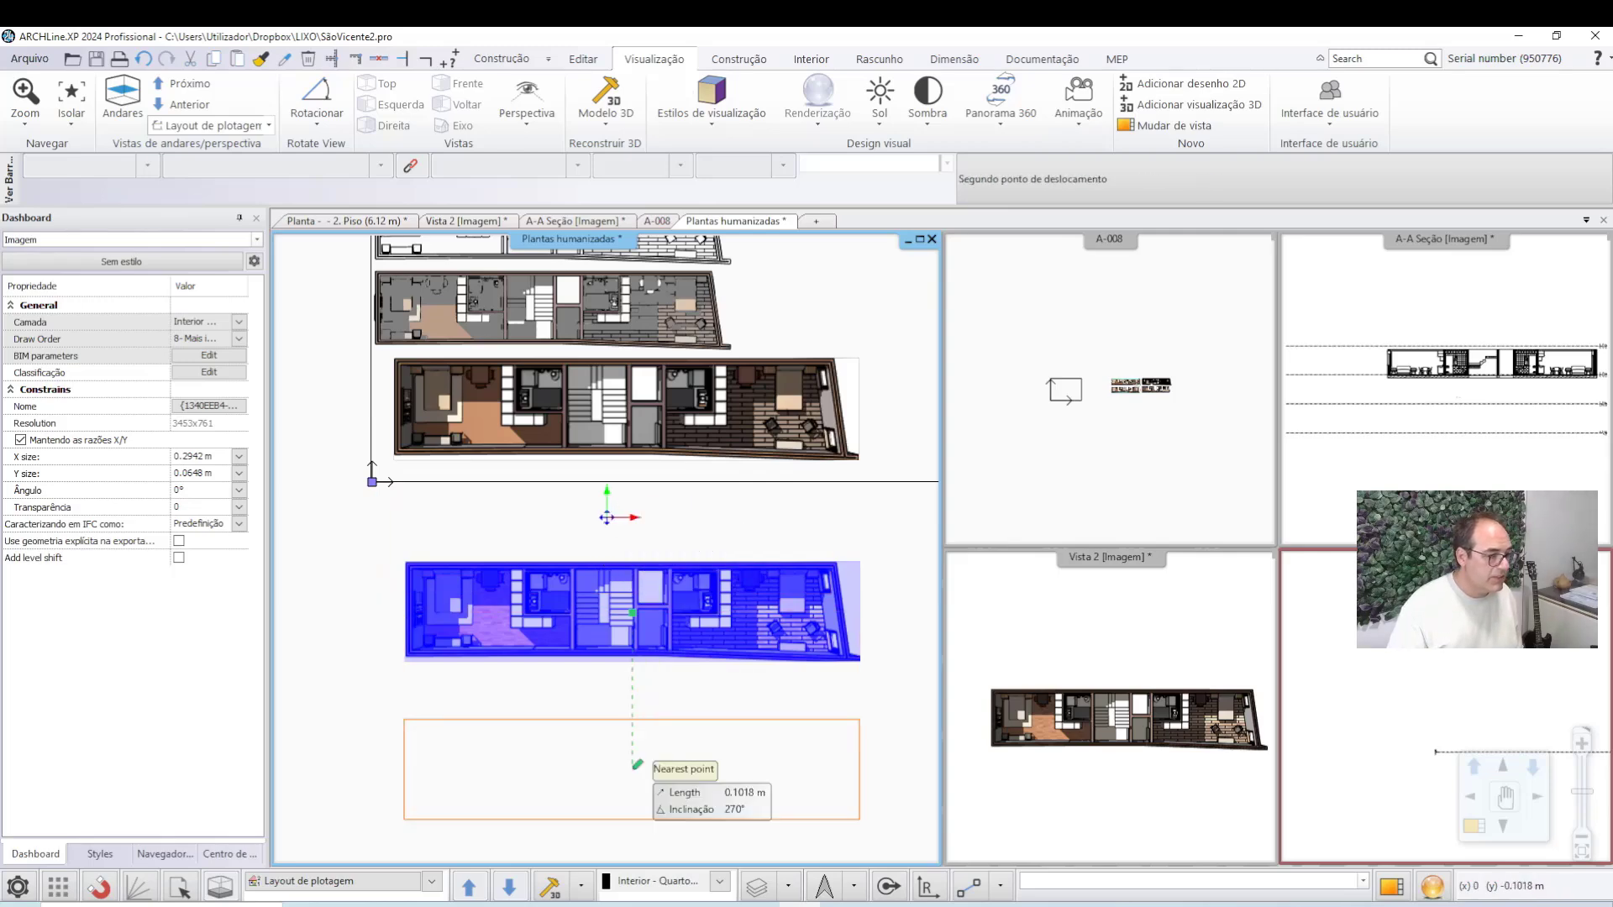
{"action": "left_click", "coordinate": [634, 544]}
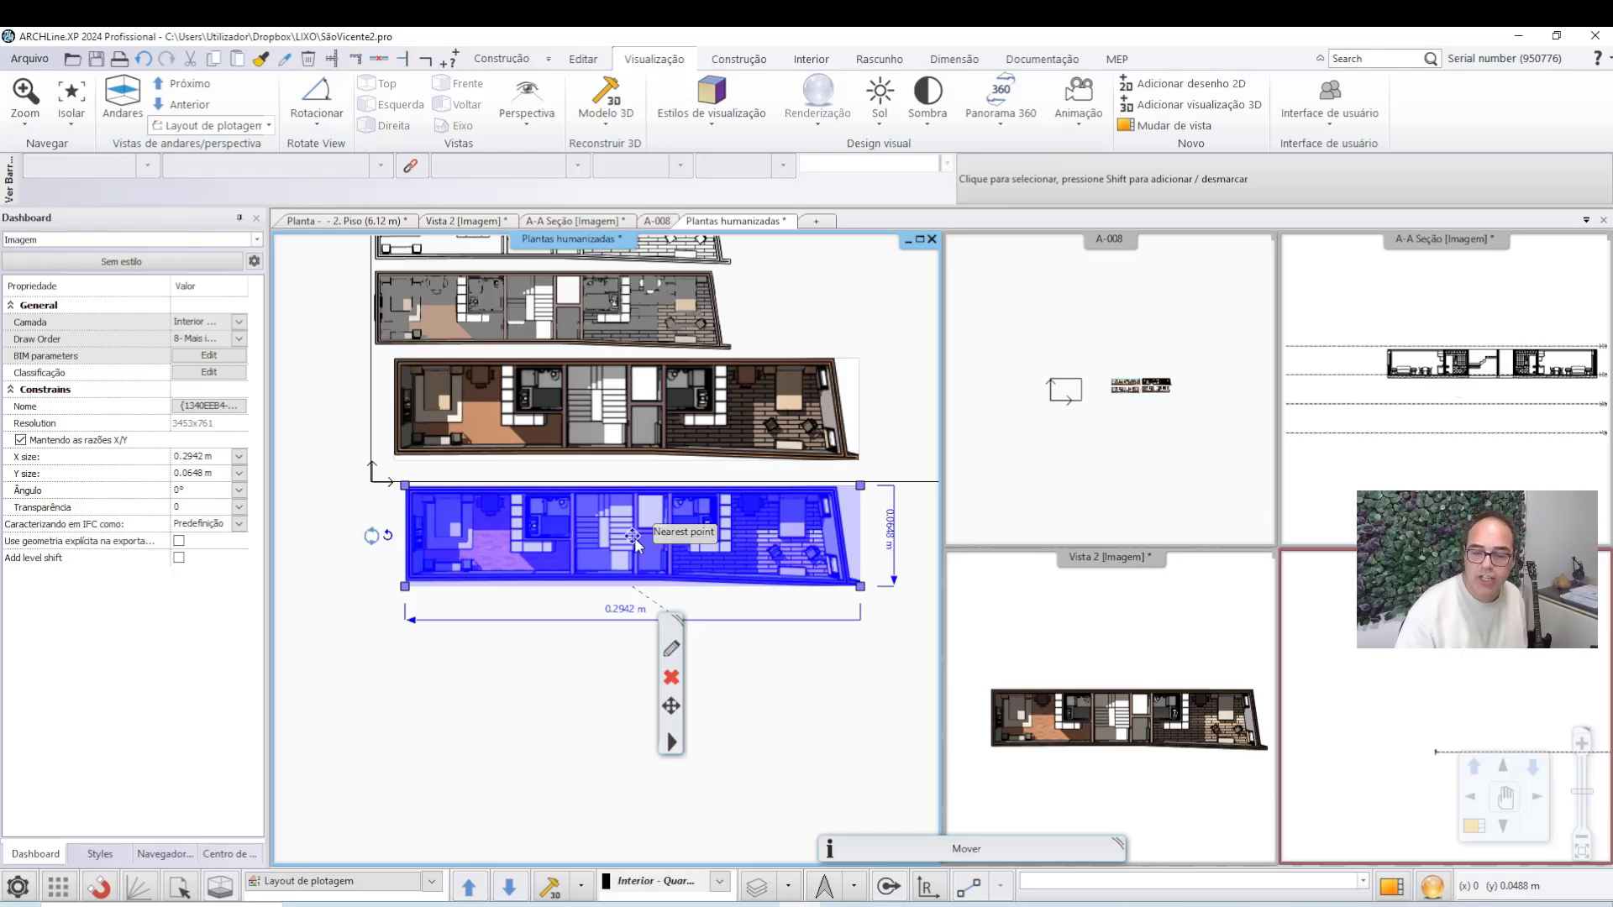